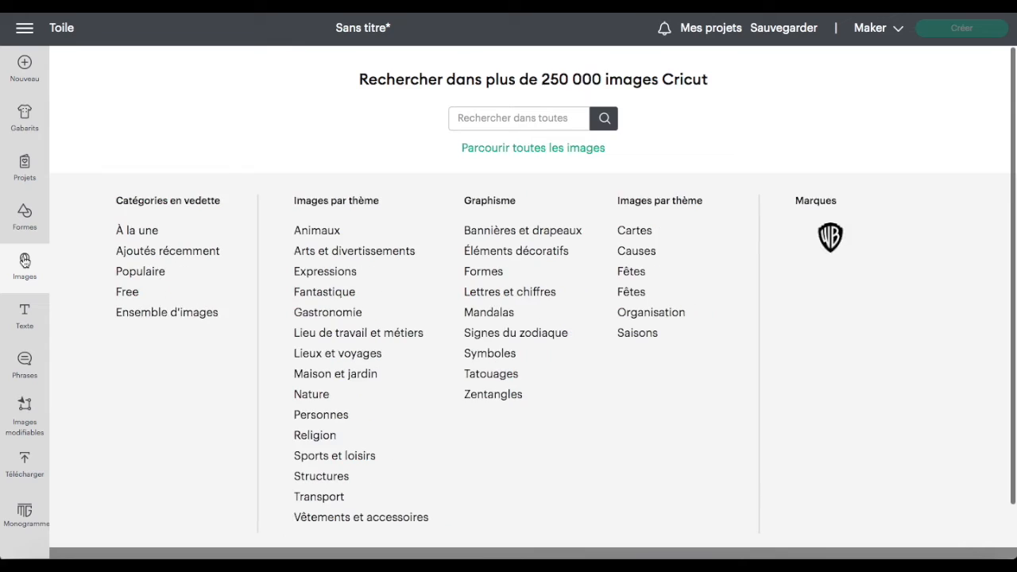
Step: Search the Free image category, filtered by Gratuit, for "christmas tree" and select the black Christmas tree and black holly images
left_click(134, 293)
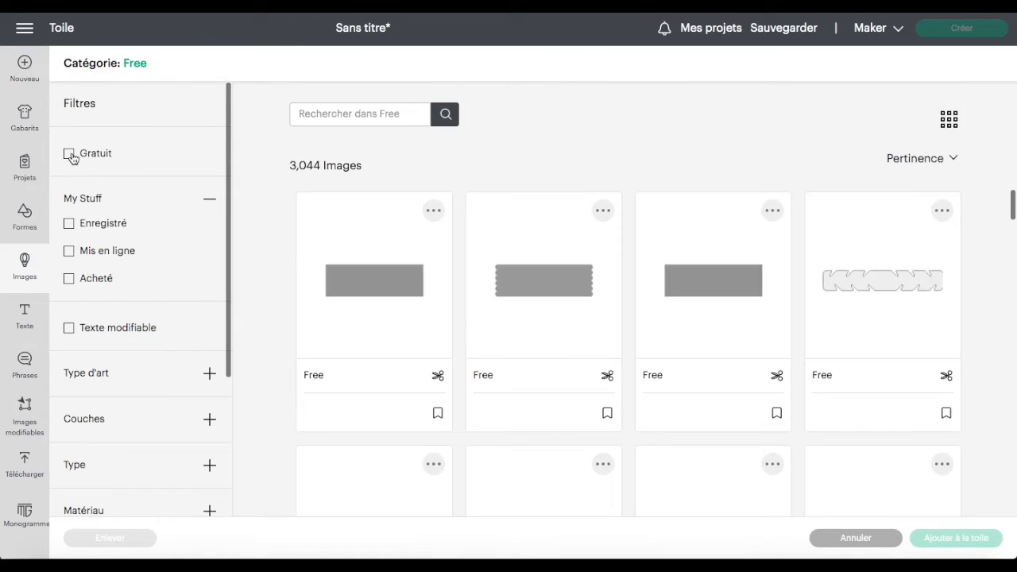
left_click(70, 154)
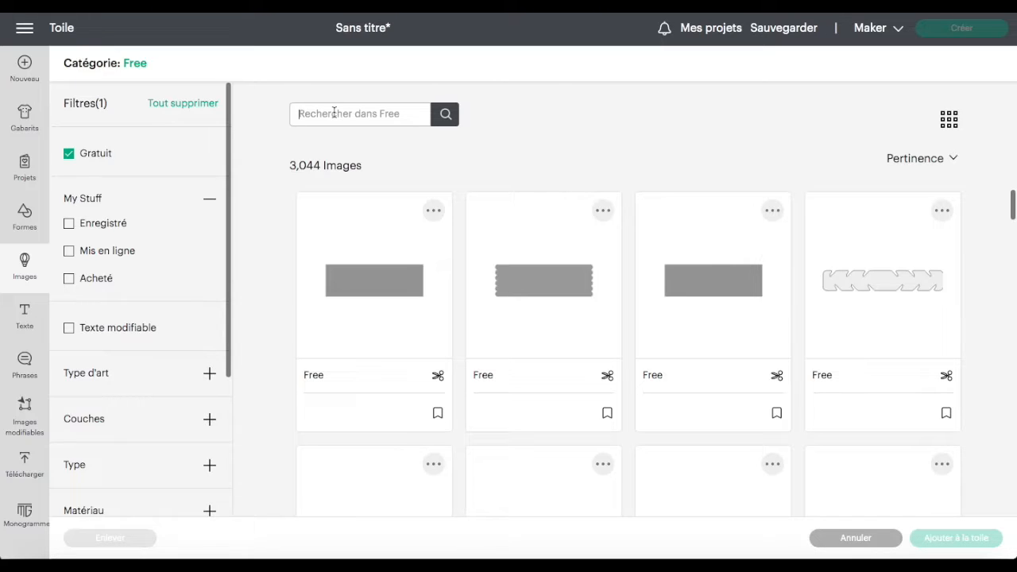
left_click(334, 112)
type("christmas tree")
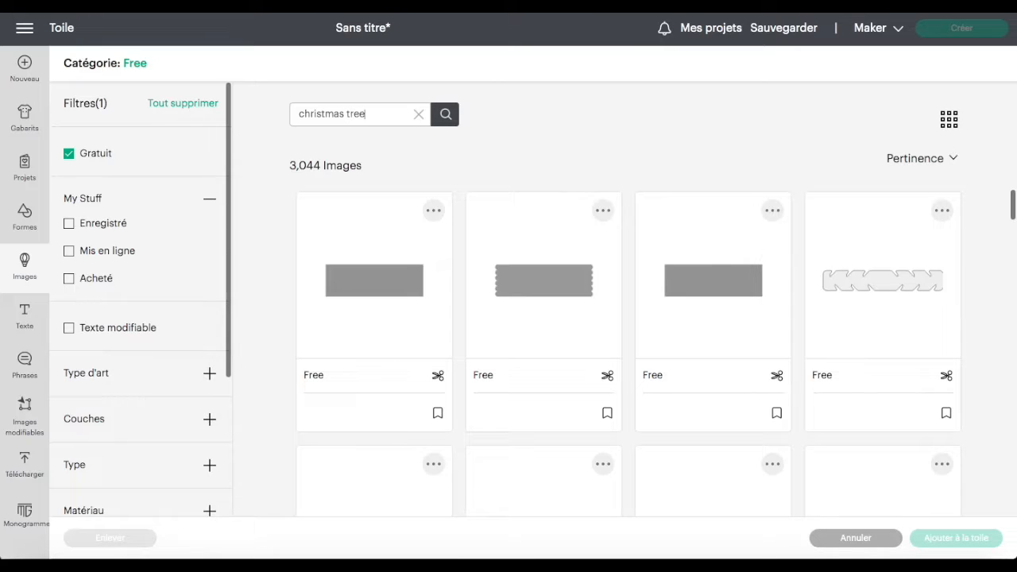
key("Return")
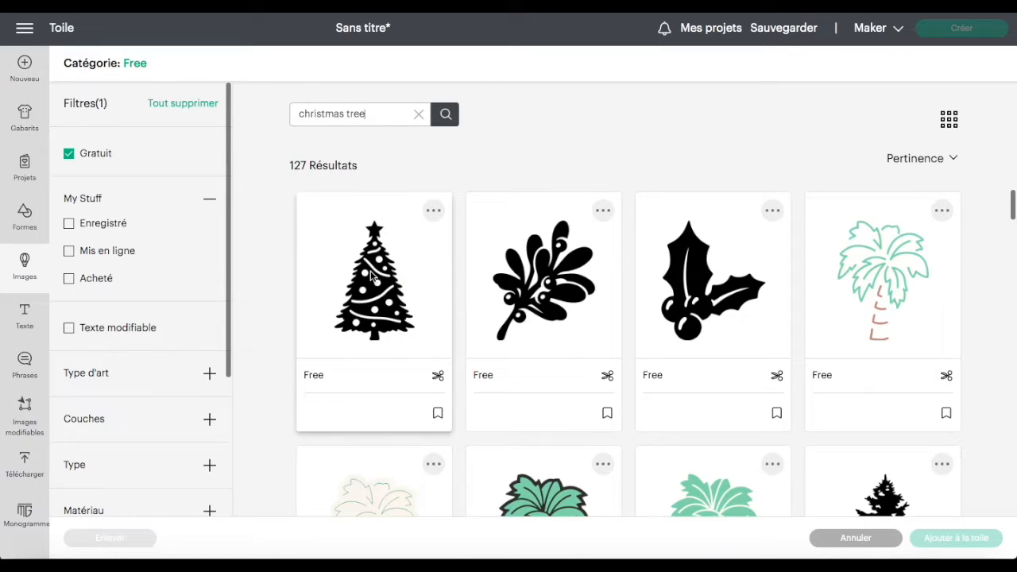
left_click(374, 276)
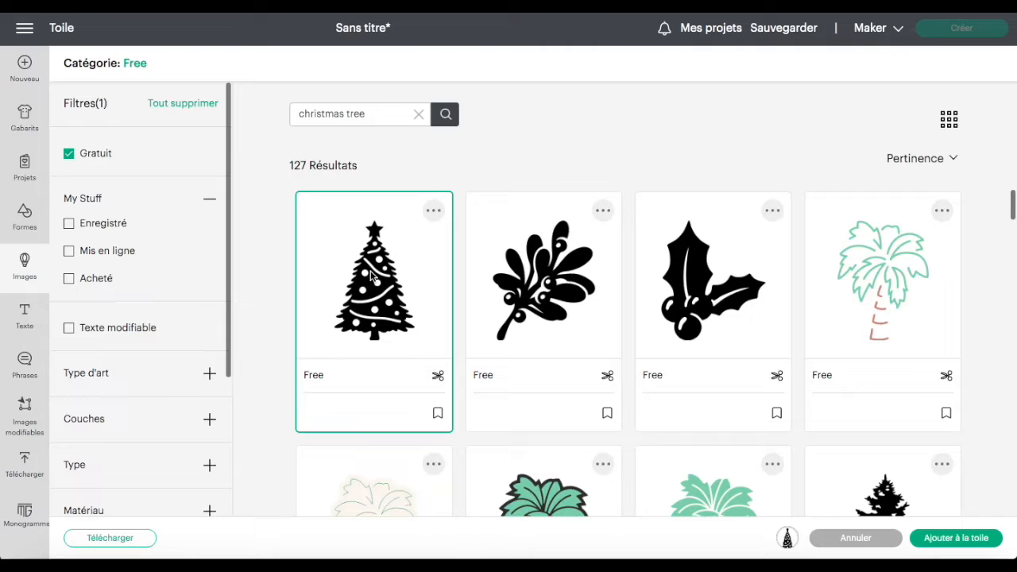
left_click(735, 298)
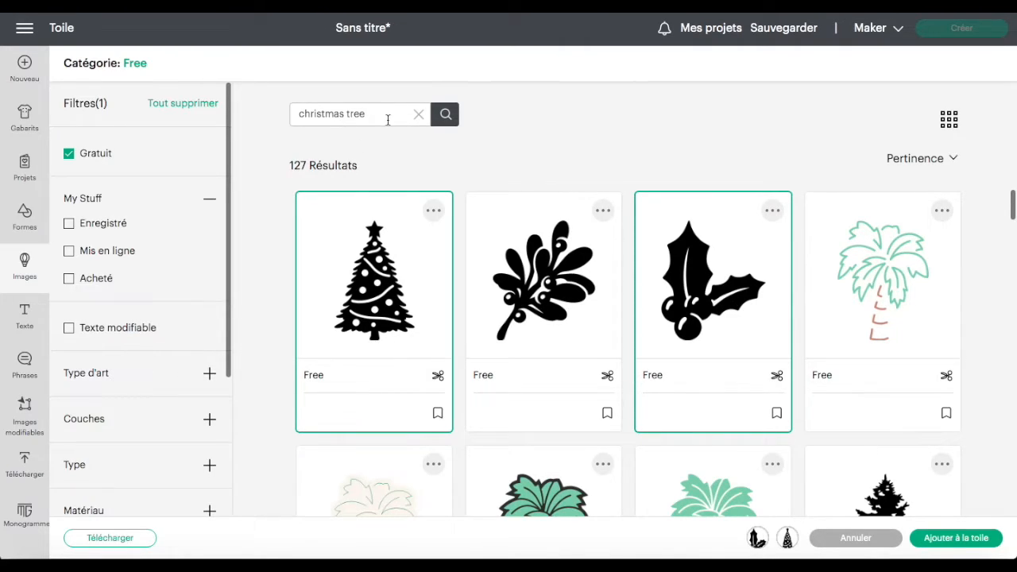
Step: Replace the image search with "snowflake" and add the solid black snowflake with the filled centre to the selection
left_click(419, 116)
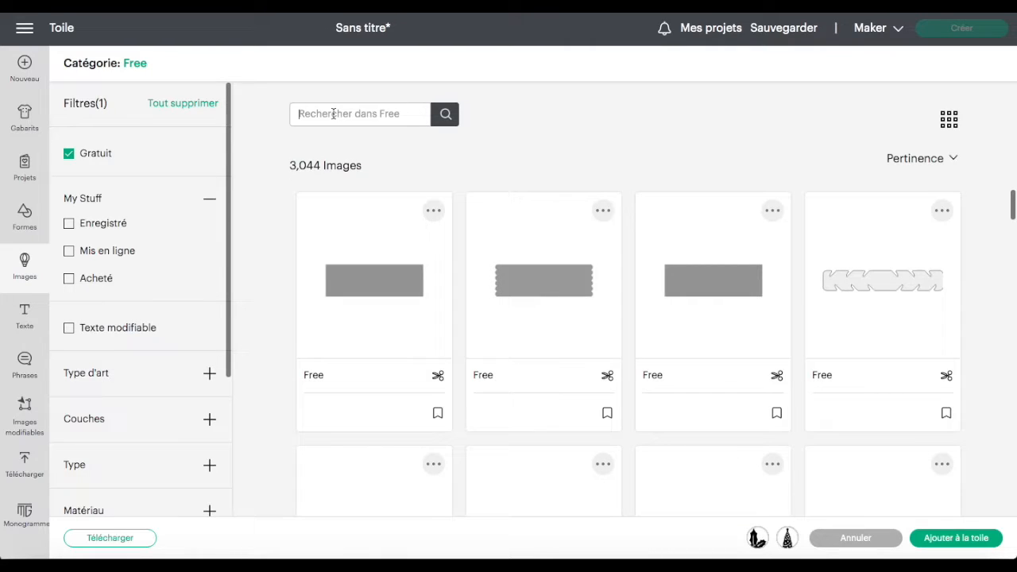
type("snowfl")
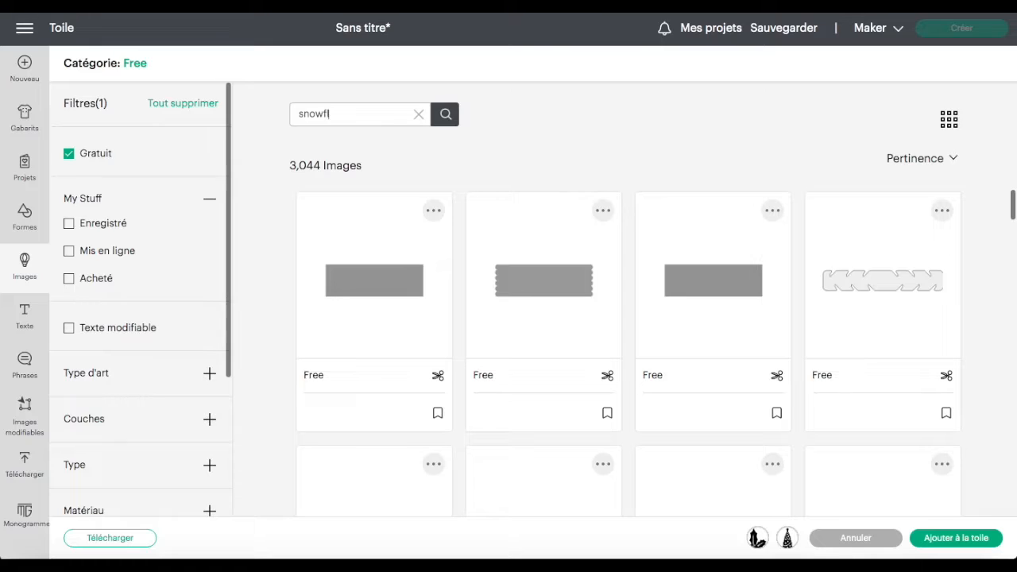
type("ake")
key("Return")
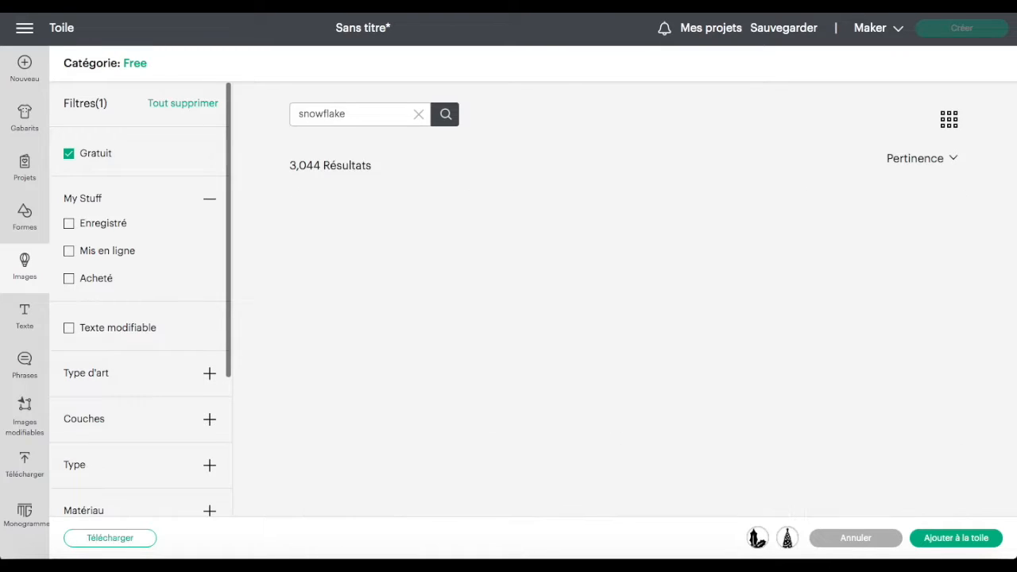
scroll(566, 322, "down", 5)
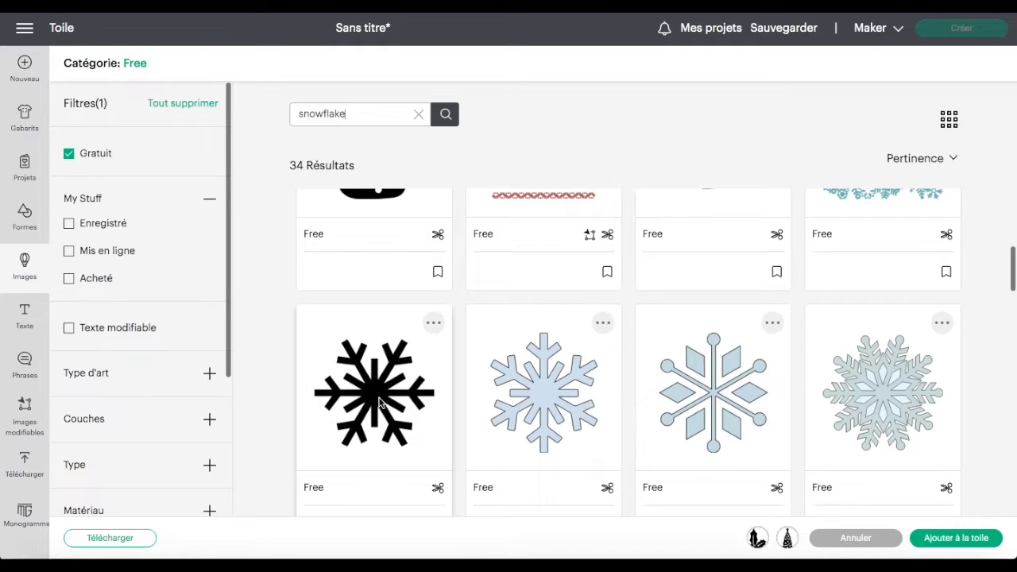
left_click(374, 396)
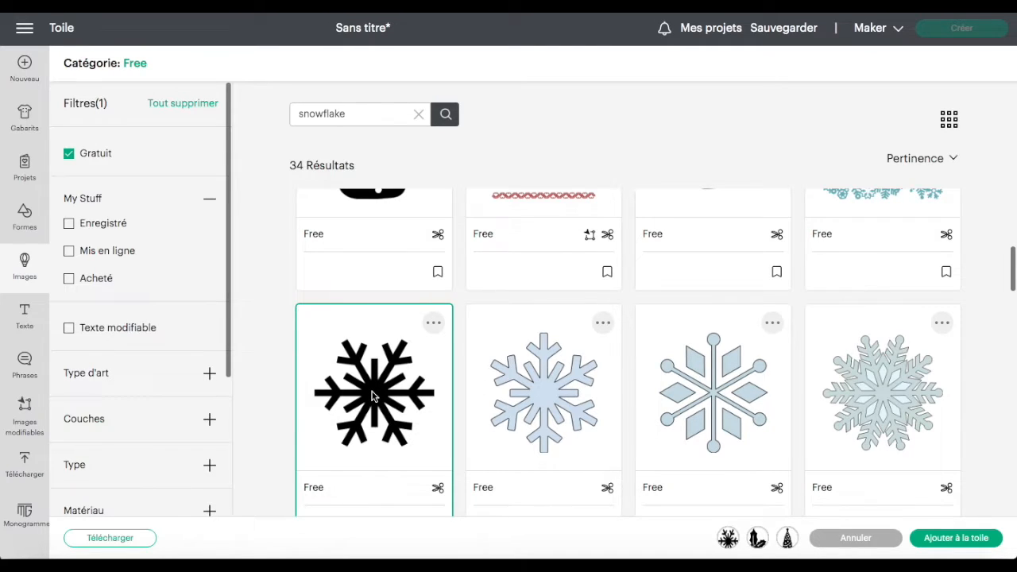
Step: Replace the image search with "present" and add the black gift box with the looped bow to the selection
scroll(373, 396, "up", 5)
left_click(419, 116)
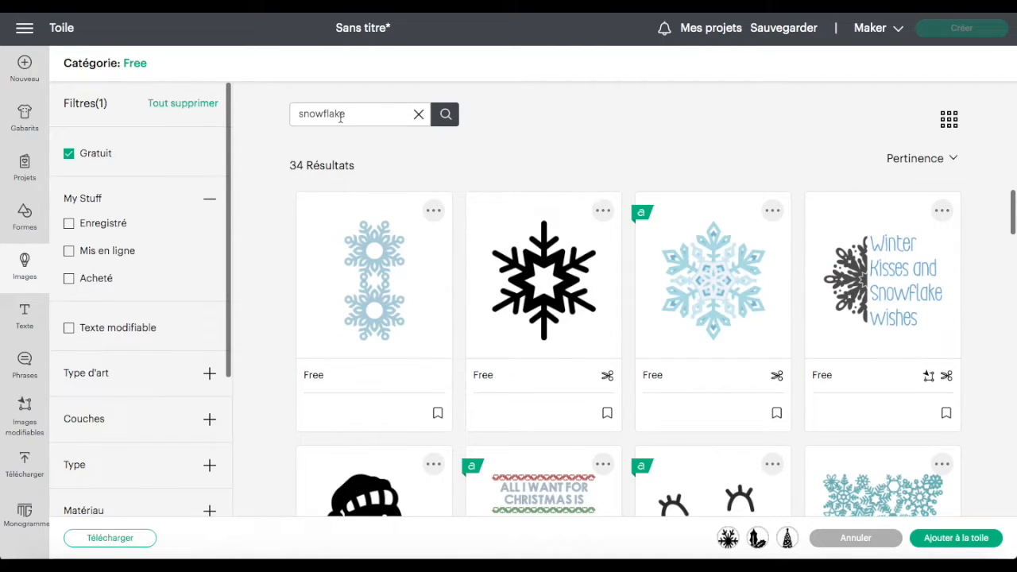
type("present")
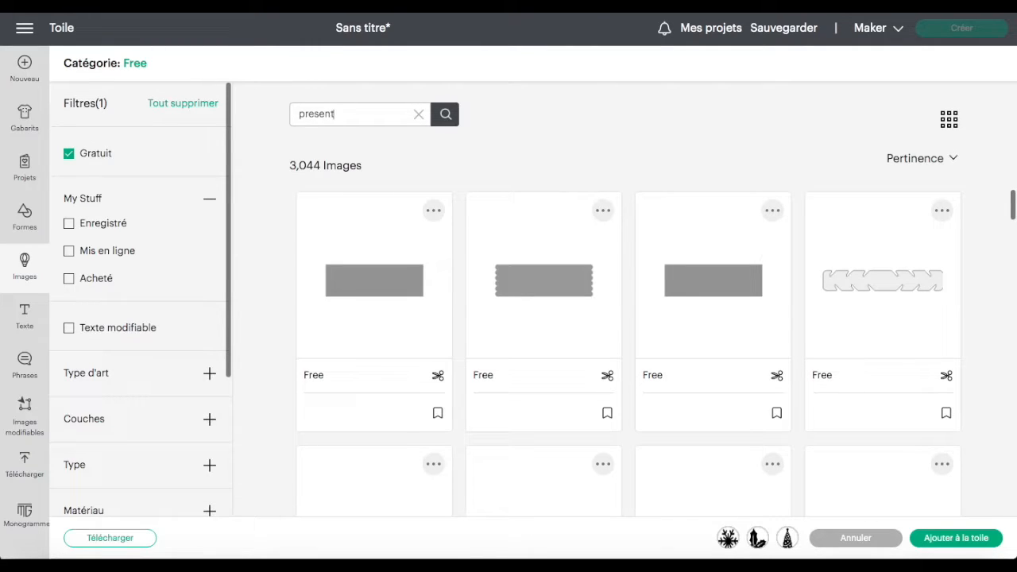
key("Return")
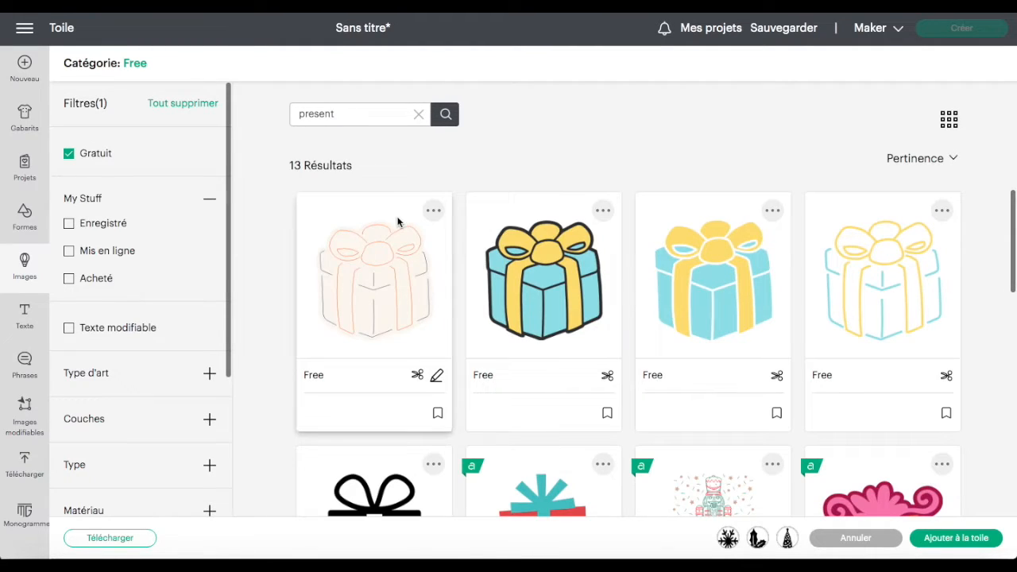
scroll(395, 384, "down", 1)
scroll(395, 384, "down", 3)
left_click(357, 318)
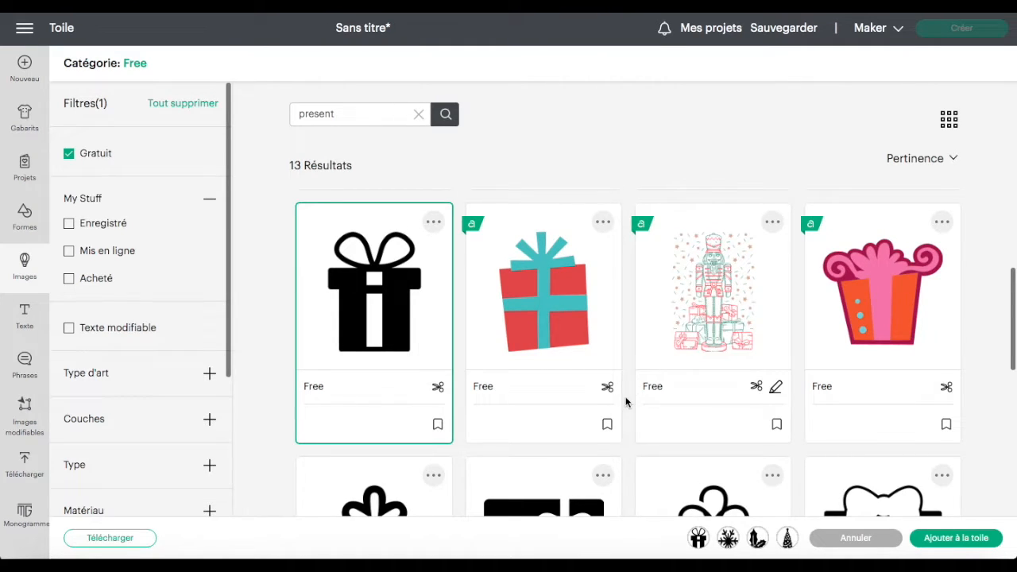
scroll(626, 402, "down", 2)
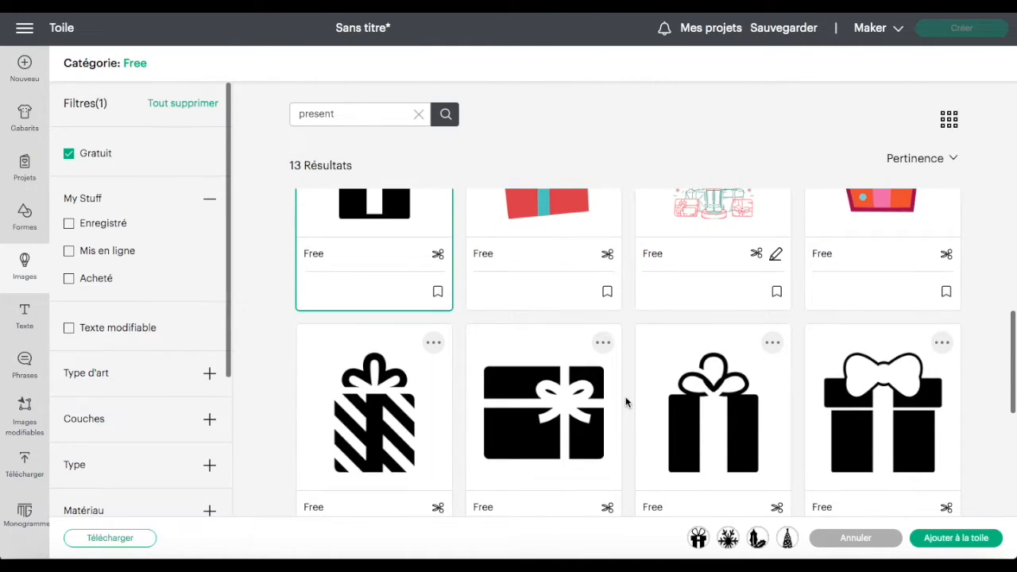
Step: Insert the four selected images on the canvas and shrink them together so the present is about 3.6 cm high
left_click(957, 538)
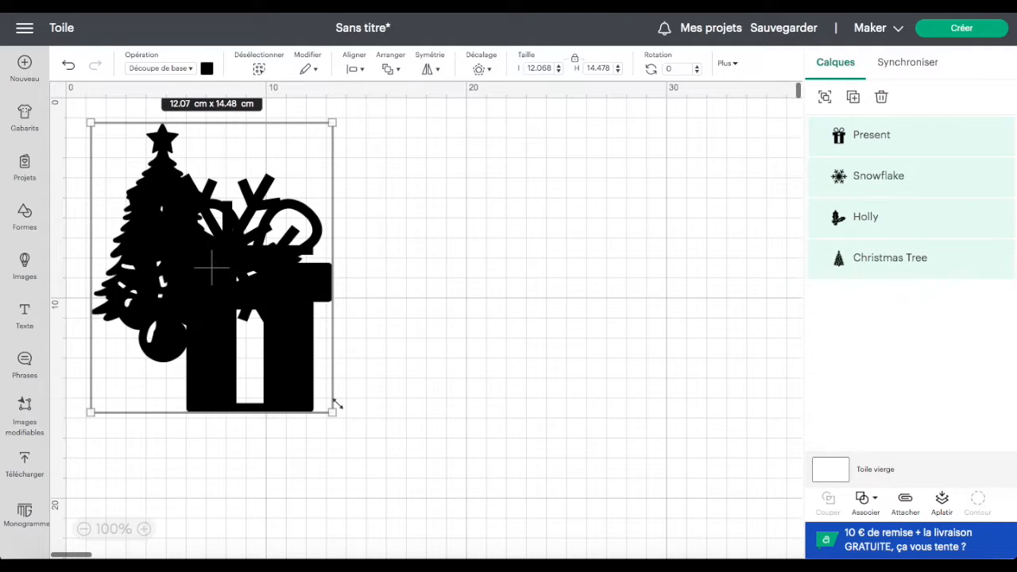
left_click_drag(333, 412, 233, 174)
Step: Spread the overlapping present, snowflake and holly apart so that all four images stand separately around the Christmas tree
left_click(211, 226)
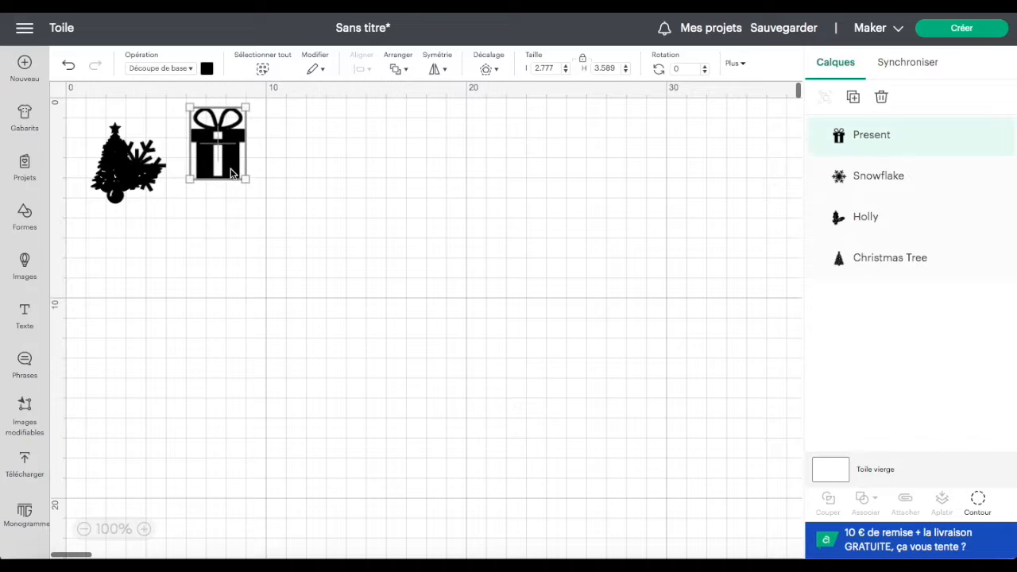
left_click_drag(143, 179, 120, 264)
left_click_drag(152, 174, 214, 245)
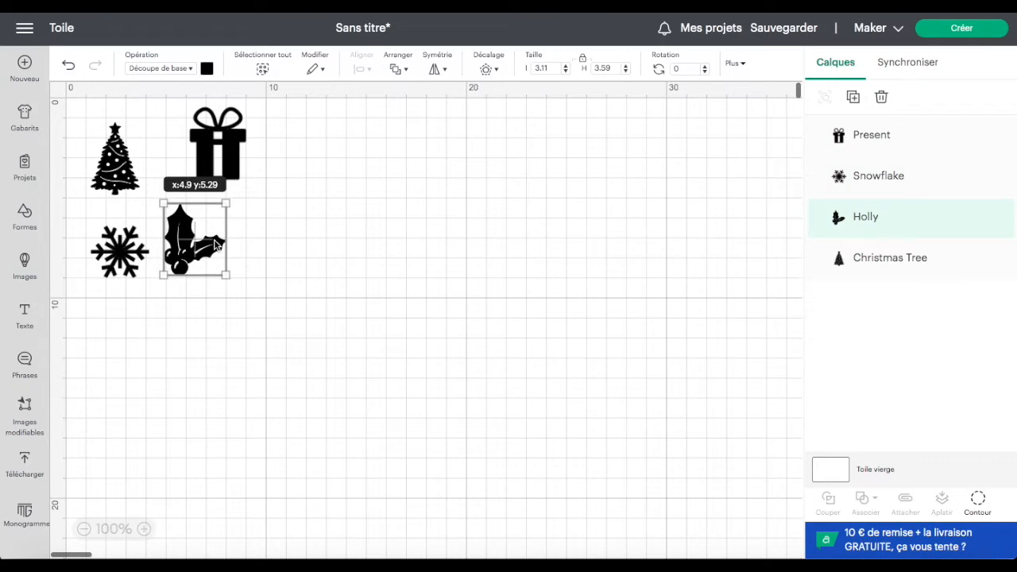
Step: Add a basic square shape and place it in the empty canvas area beside the Christmas images
left_click(25, 216)
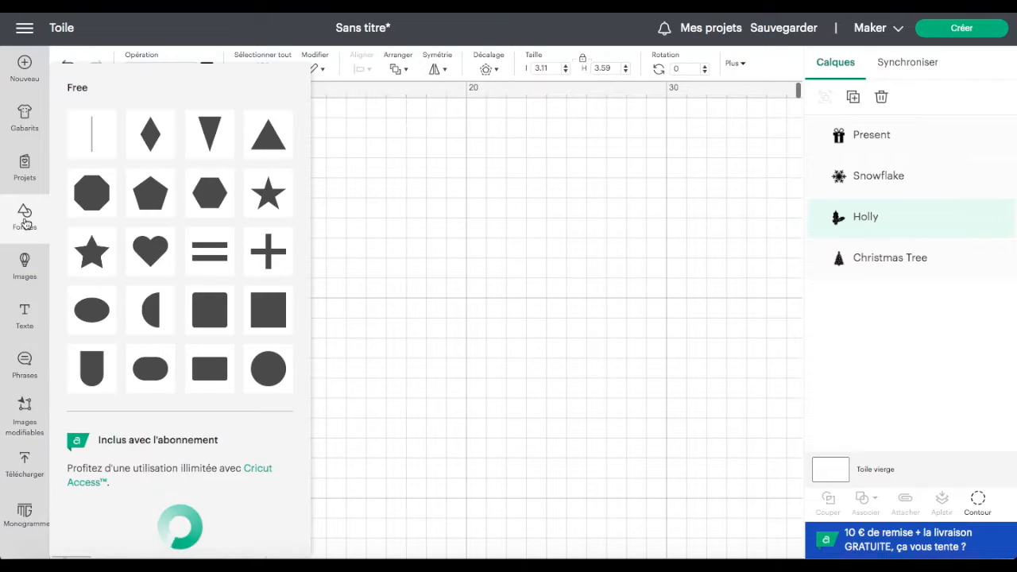
left_click(272, 316)
left_click_drag(272, 314, 553, 282)
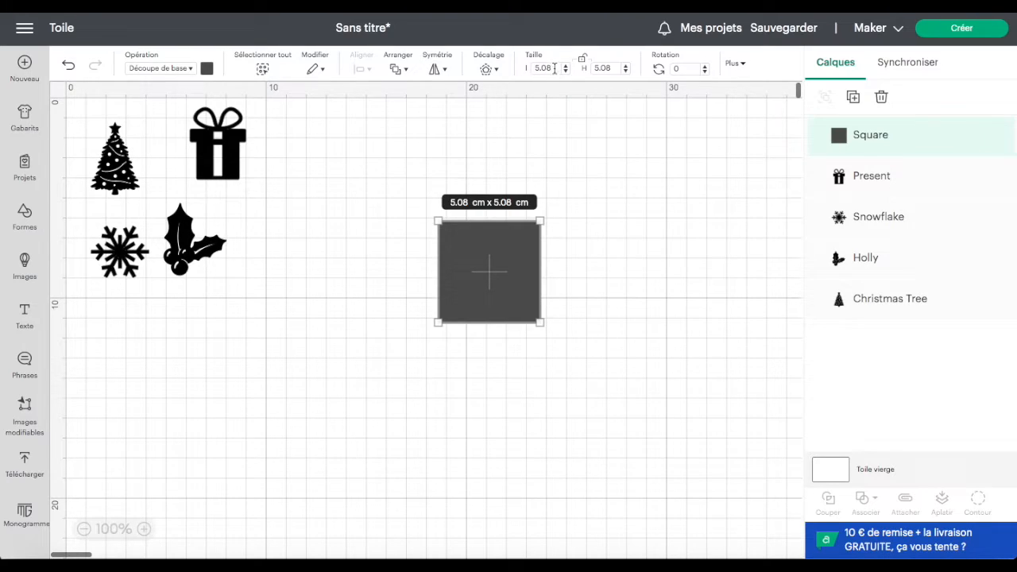
Step: Resize the square to 9 cm wide and 11 cm high and move it closer to the Christmas images
left_click_drag(554, 68, 510, 69)
type("9")
key("Return")
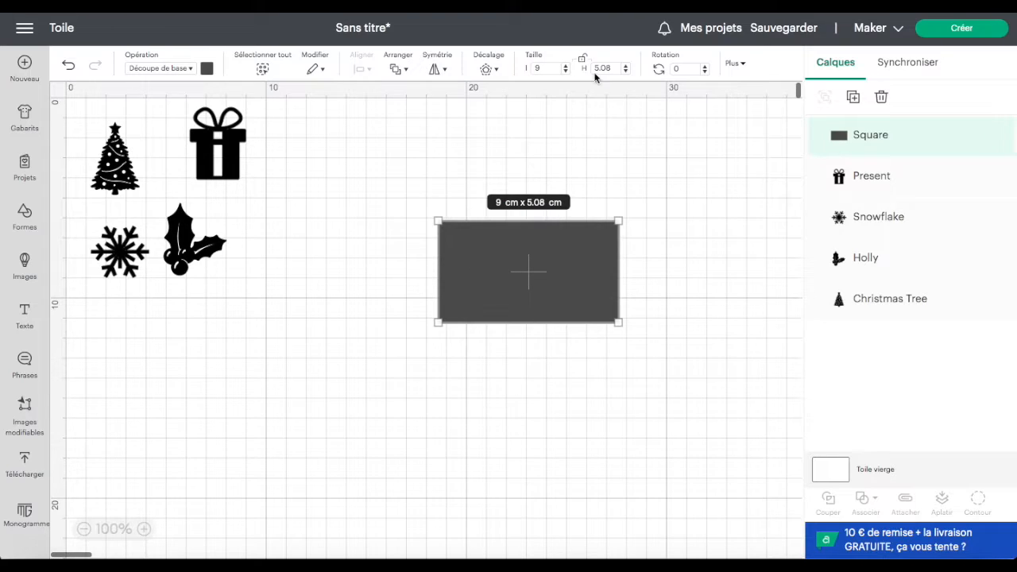
left_click_drag(611, 67, 580, 68)
type("11")
key("Return")
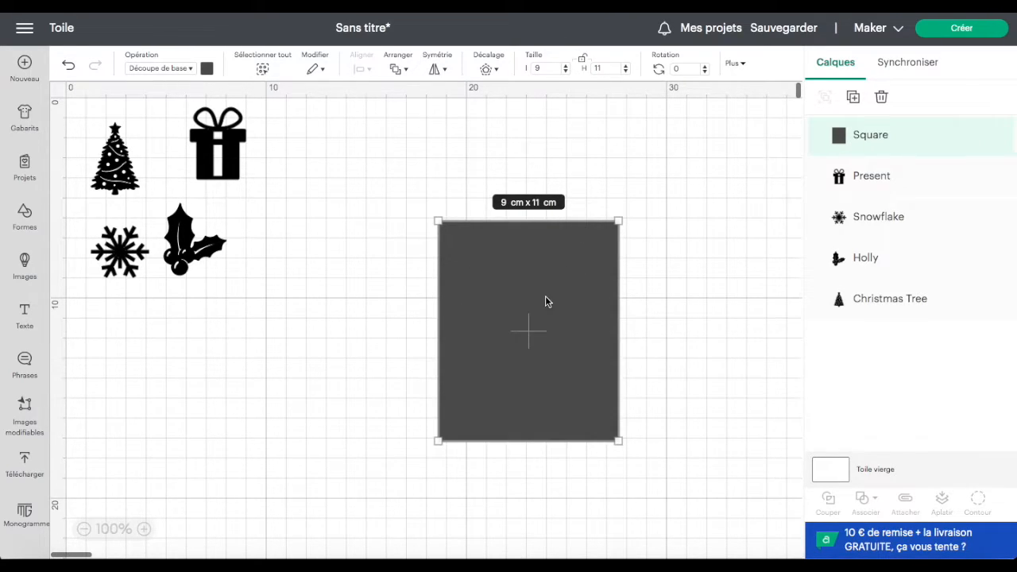
left_click_drag(592, 304, 449, 220)
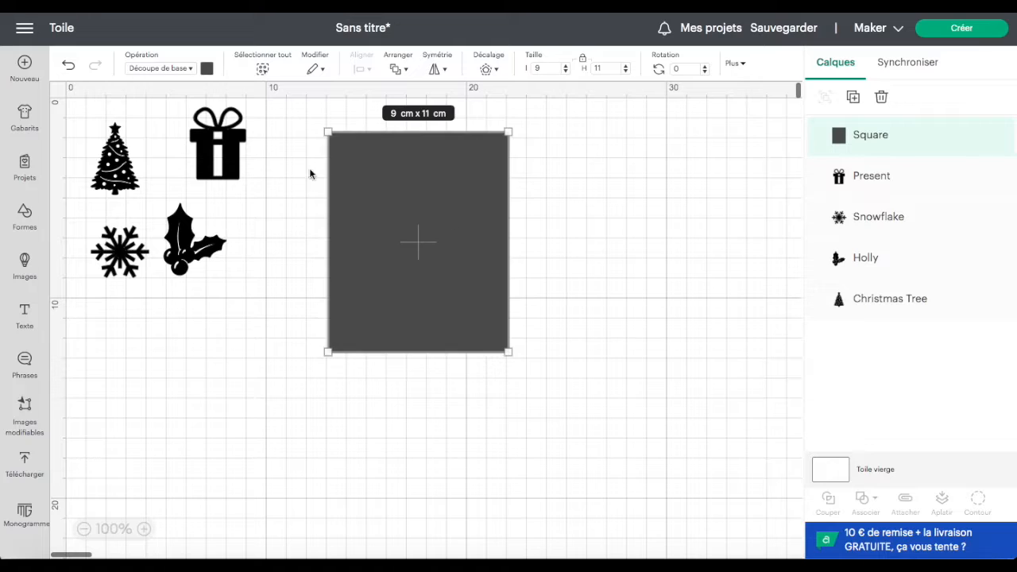
Step: Change the 9 × 11 cm rectangle's material colour to light grey and deselect it
left_click(205, 69)
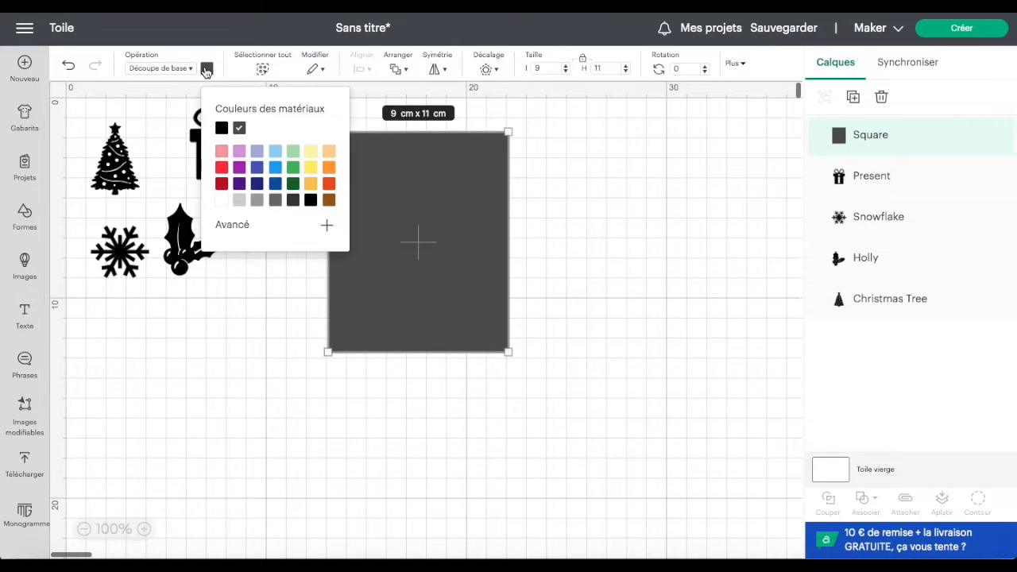
left_click(239, 201)
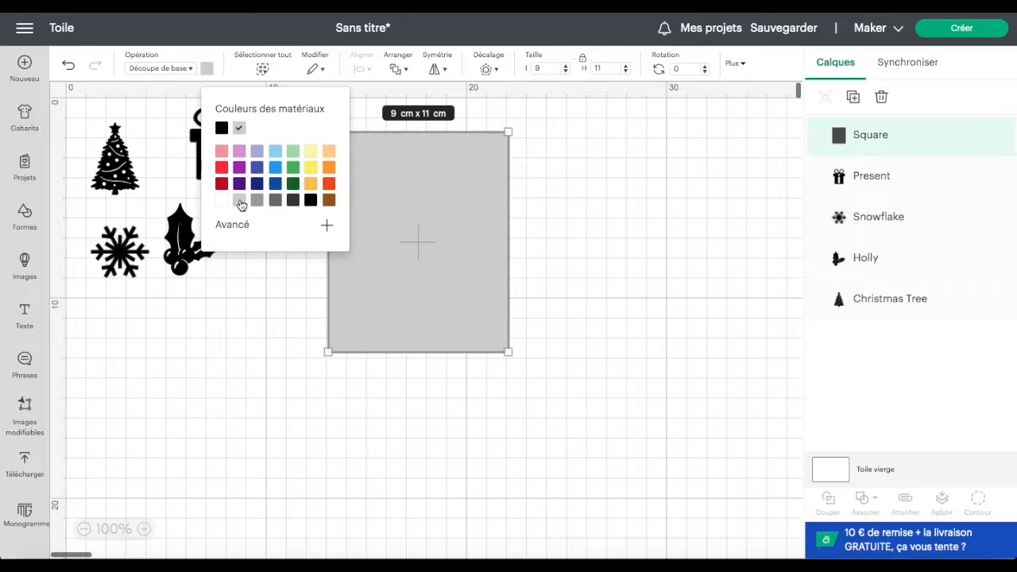
left_click(281, 314)
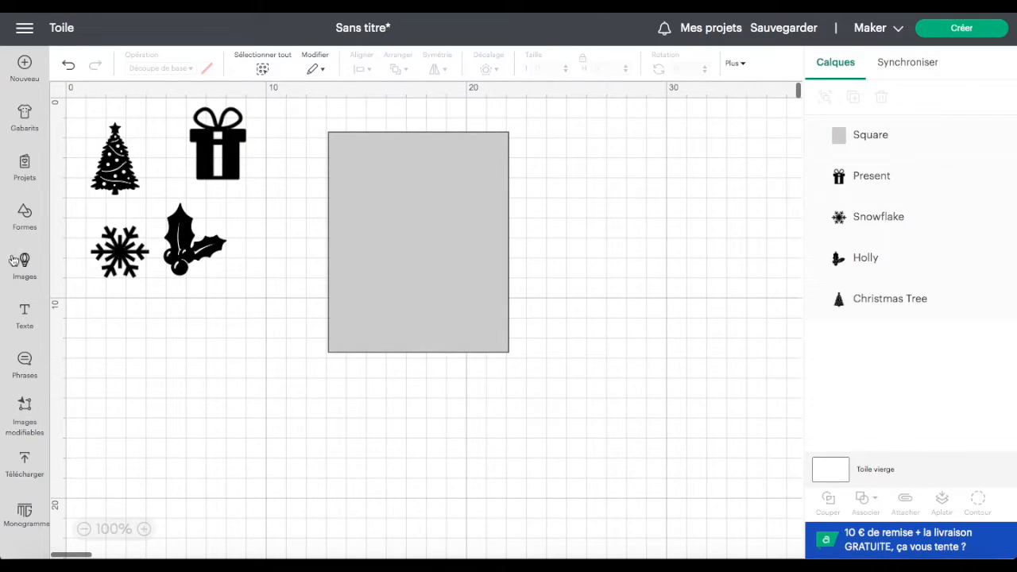
Step: Add a score line shape and place it over the light grey rectangle
left_click(23, 224)
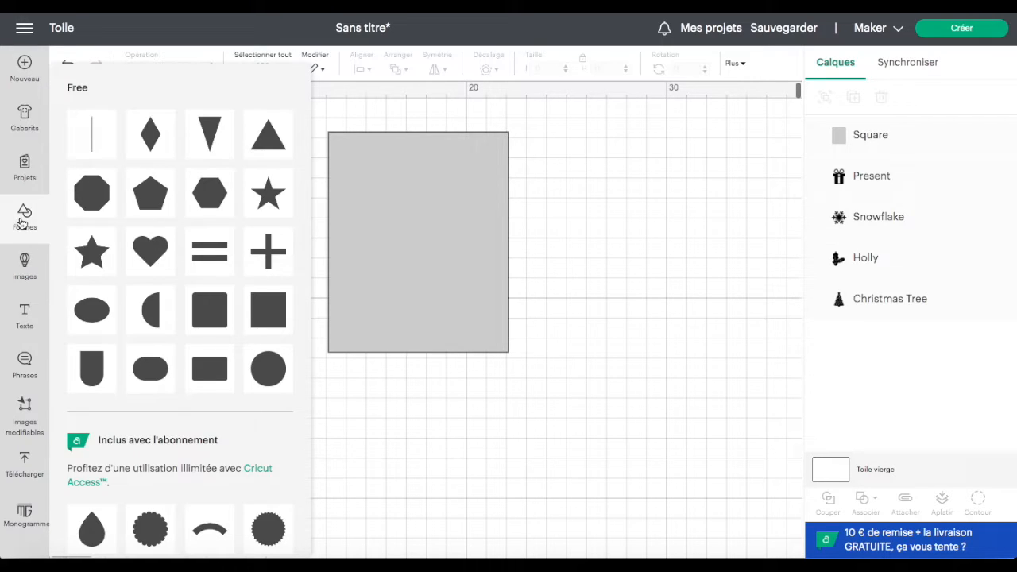
left_click(93, 147)
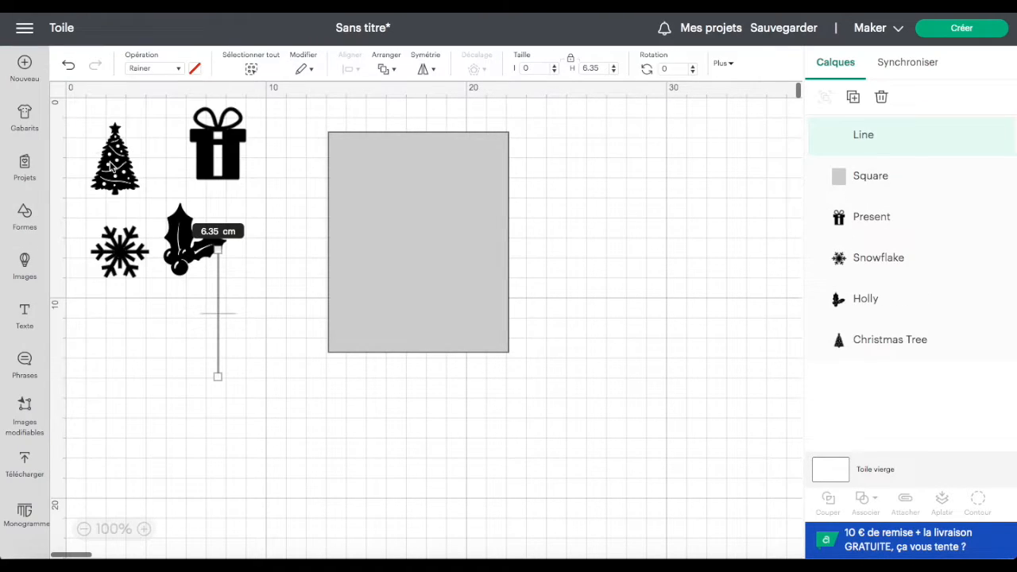
left_click_drag(217, 291, 377, 232)
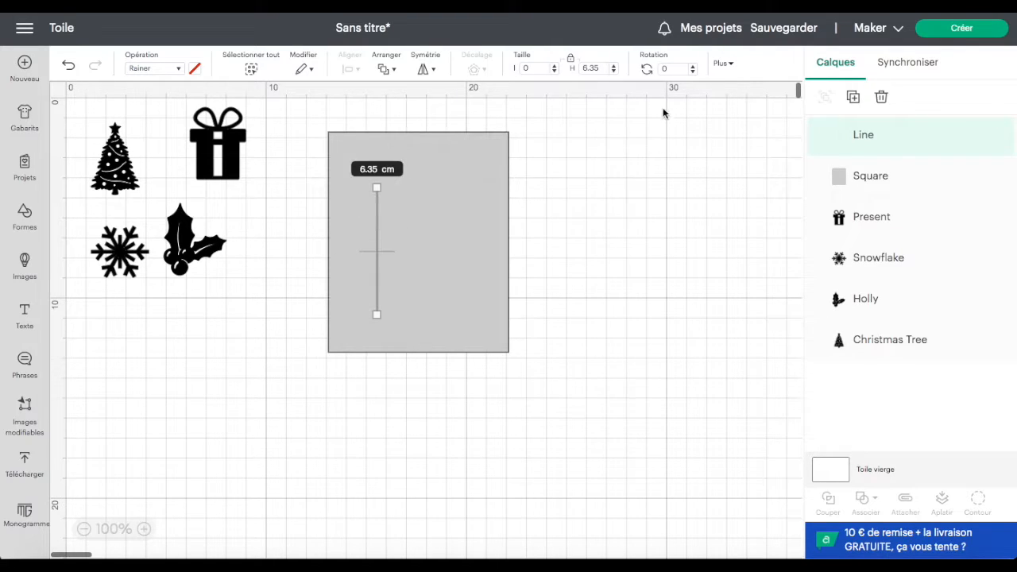
Step: Rotate the score line to 90°, shift it further inside the rectangle and set its length to 9 cm
left_click(670, 68)
type("90")
key("Return")
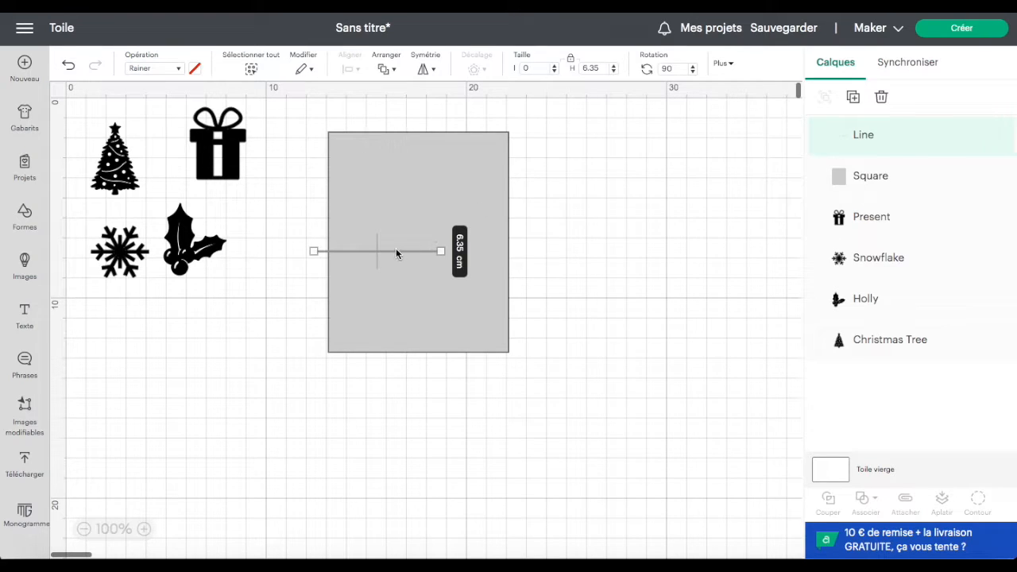
left_click_drag(396, 253, 417, 245)
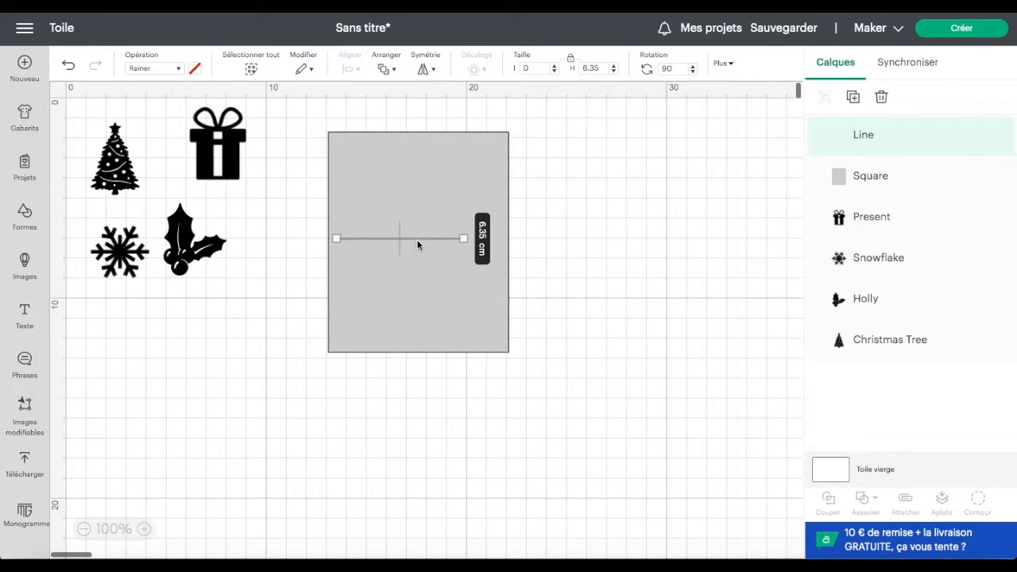
left_click(602, 68)
type("9")
key("Return")
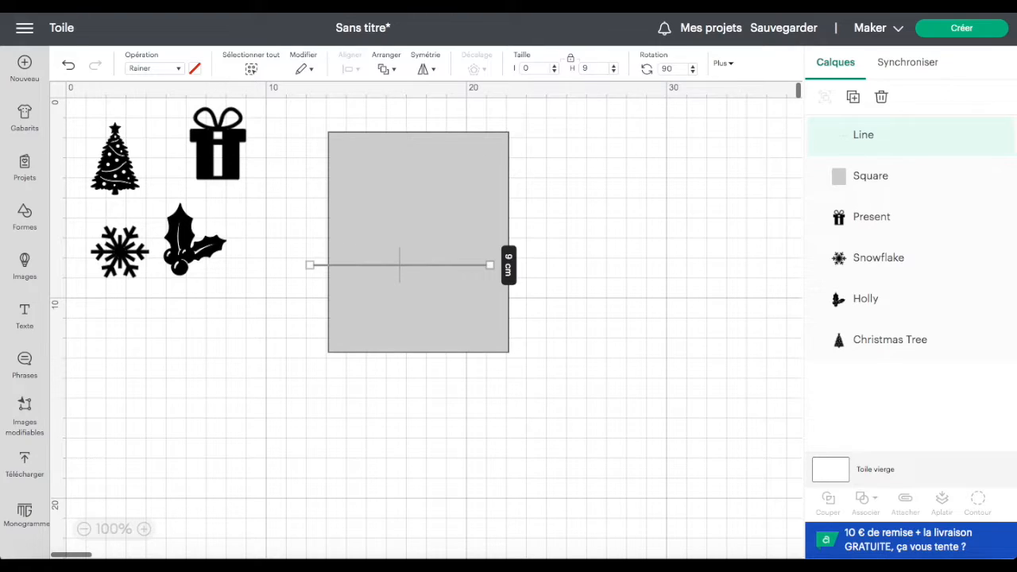
Step: Centre the score line and the light grey rectangle on each other, both horizontally and vertically, and deselect them
left_click_drag(302, 219, 455, 352)
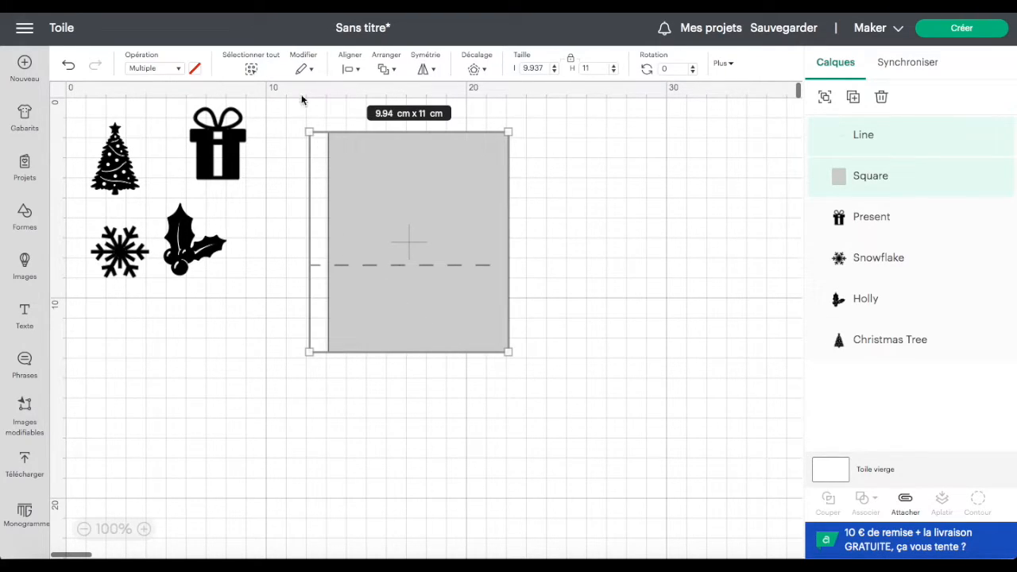
left_click(362, 71)
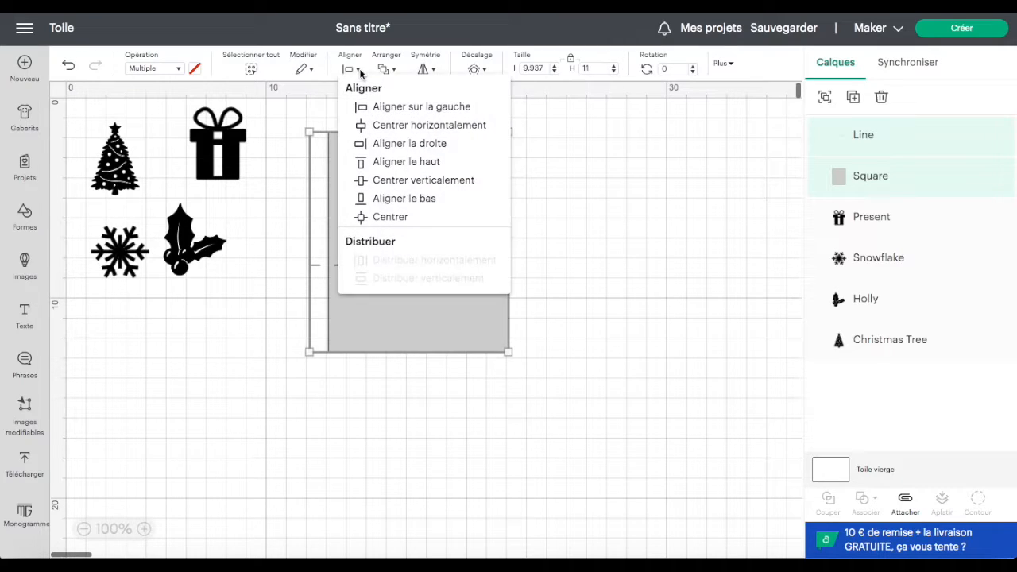
left_click(379, 223)
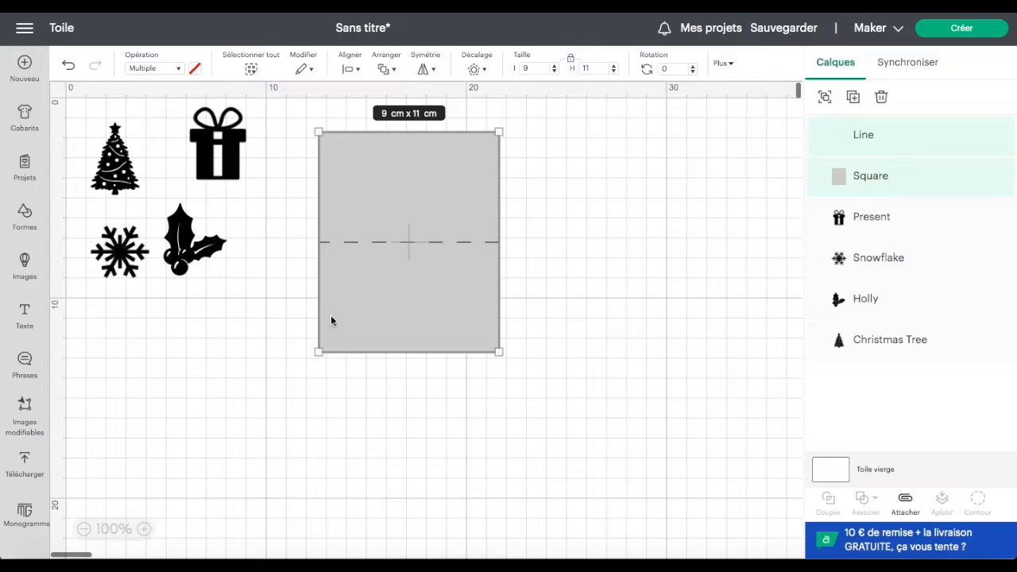
left_click(226, 299)
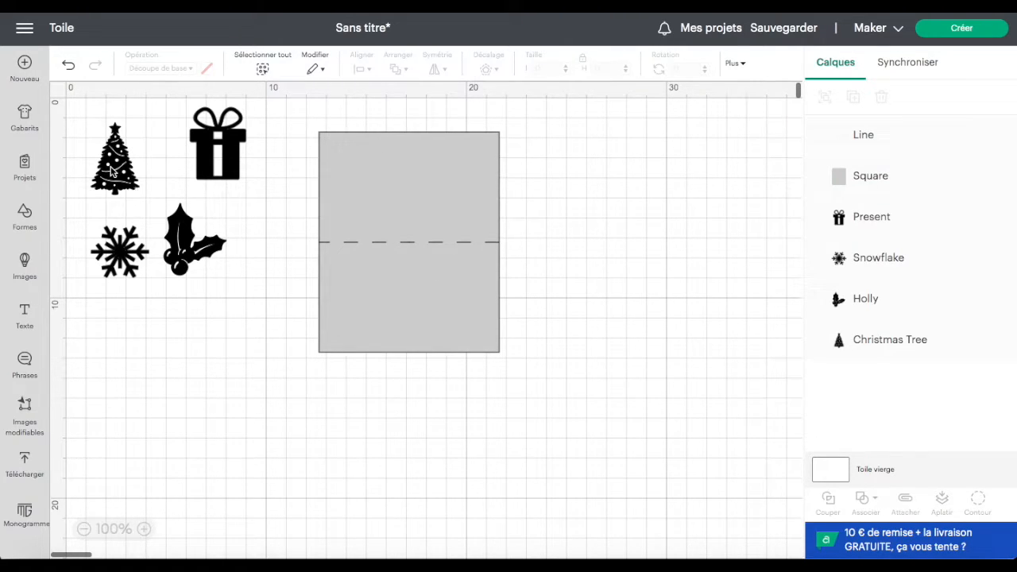
Step: Move the Christmas tree onto the middle of the light grey rectangle and bring it to the front
left_click_drag(113, 172, 263, 333)
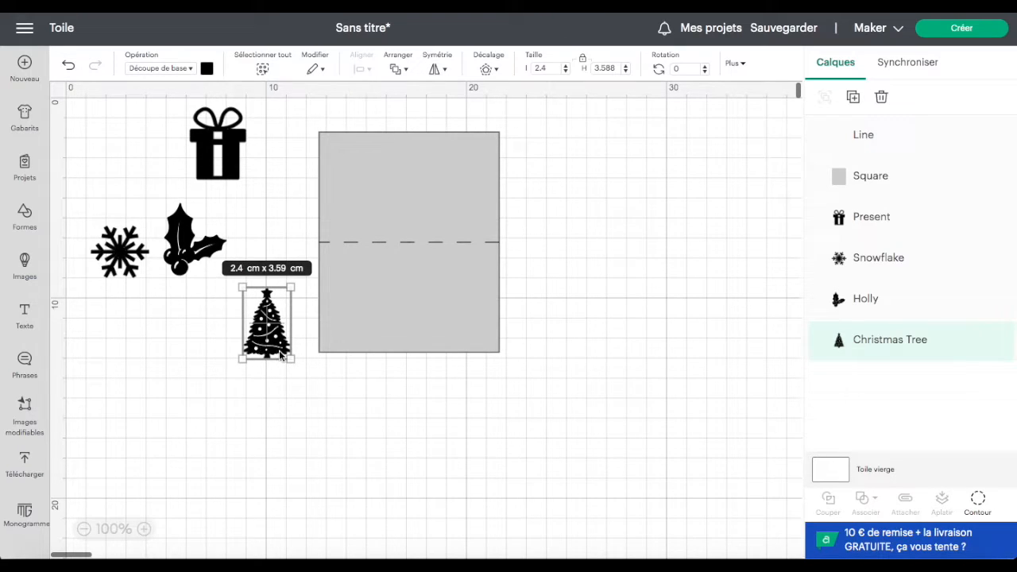
left_click_drag(278, 356, 421, 262)
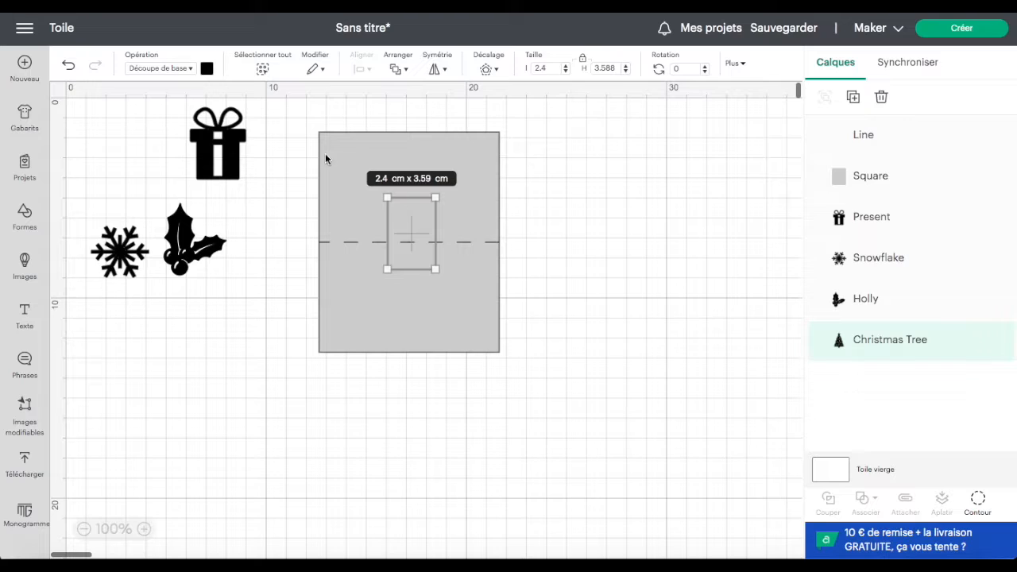
left_click(407, 70)
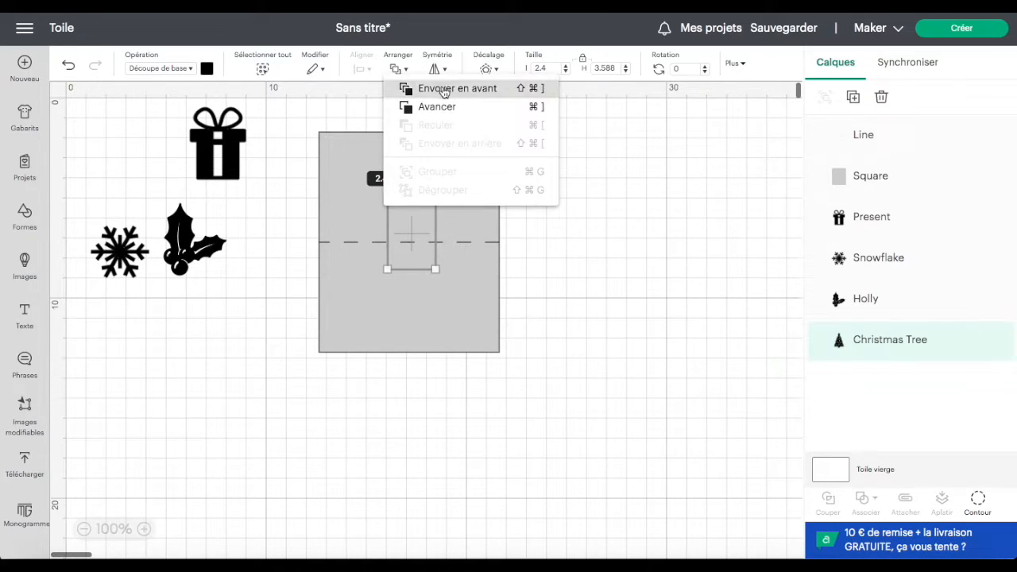
left_click(442, 89)
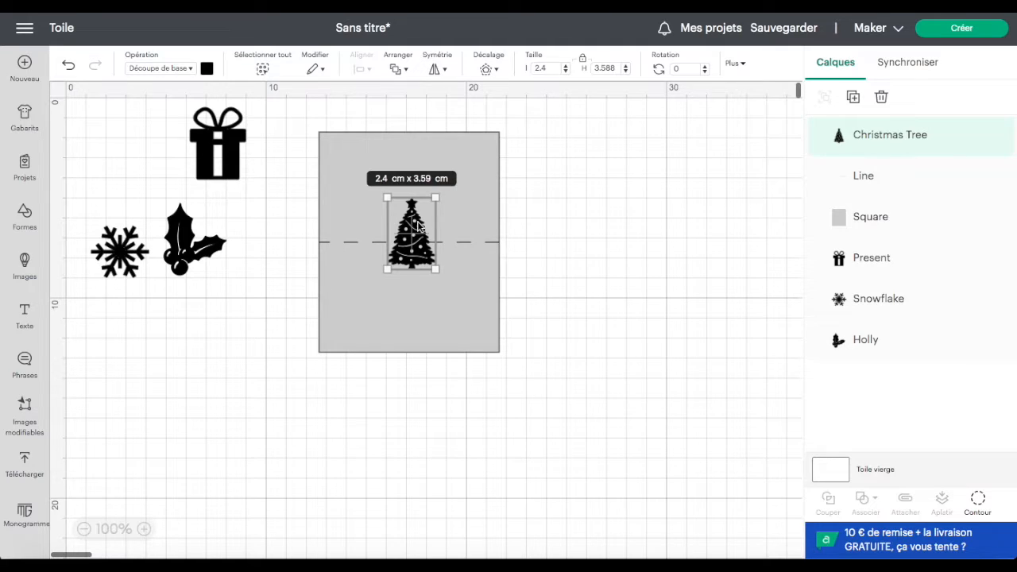
Step: Centre the Christmas tree both horizontally and vertically on the light grey rectangle and deselect them
left_click(144, 529)
left_click(143, 529)
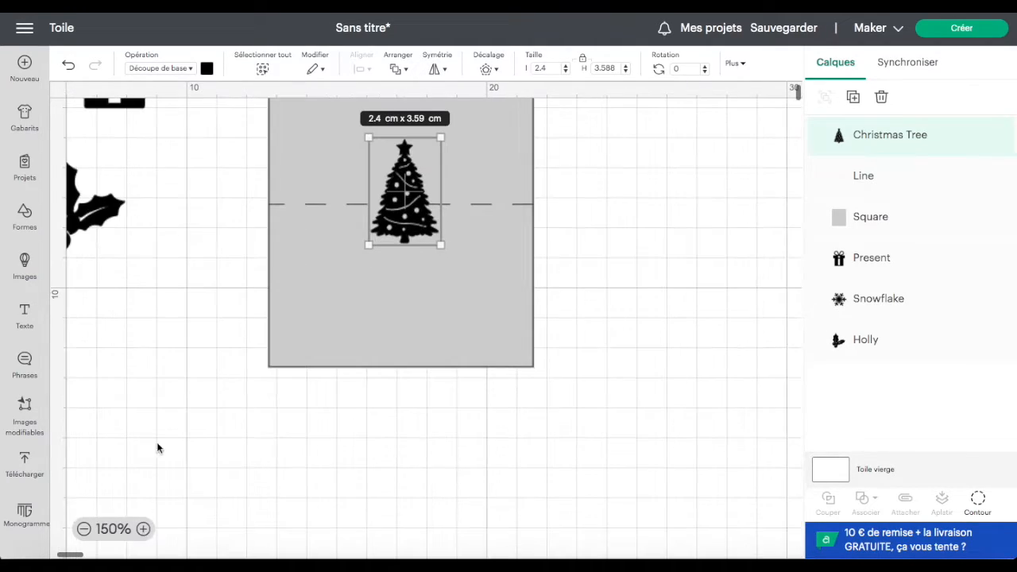
scroll(169, 318, "up", 2)
left_click(143, 528)
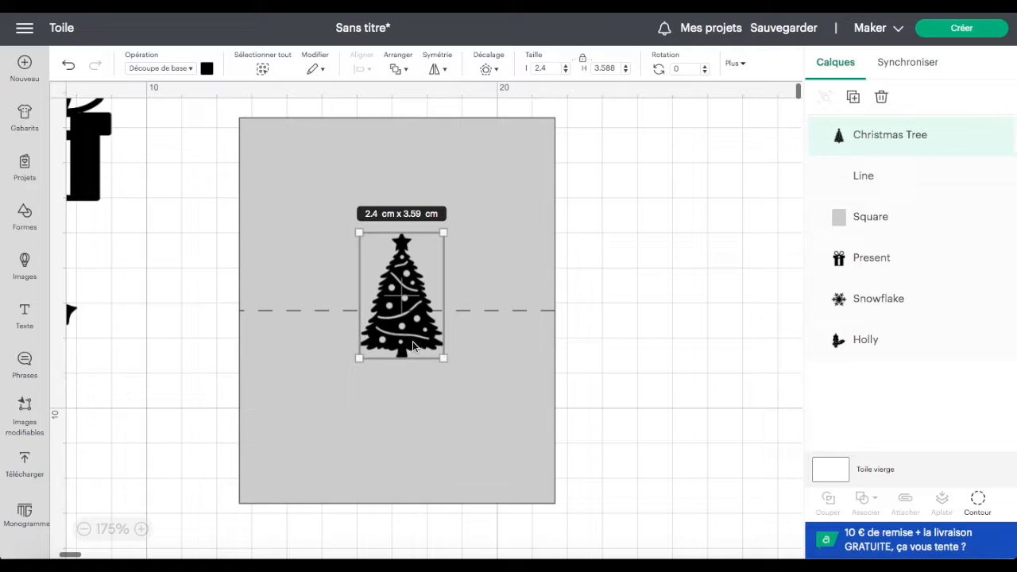
left_click_drag(391, 104, 442, 290)
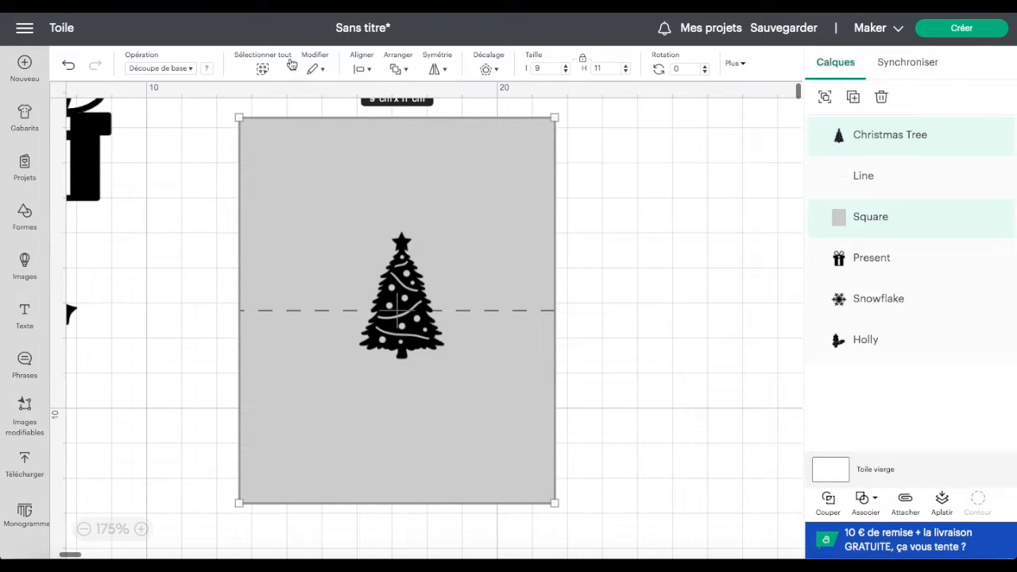
left_click(368, 70)
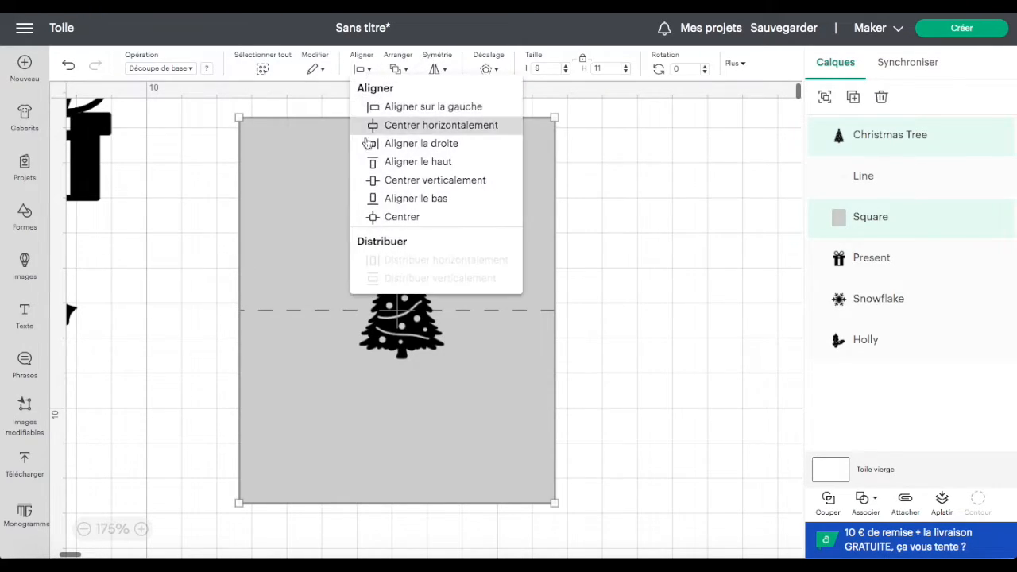
left_click(399, 220)
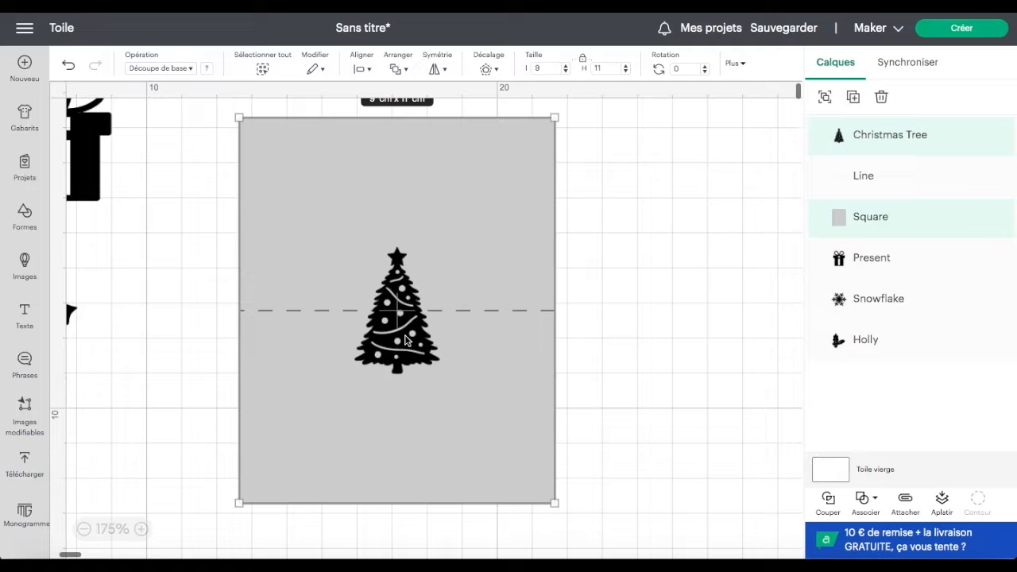
left_click(615, 294)
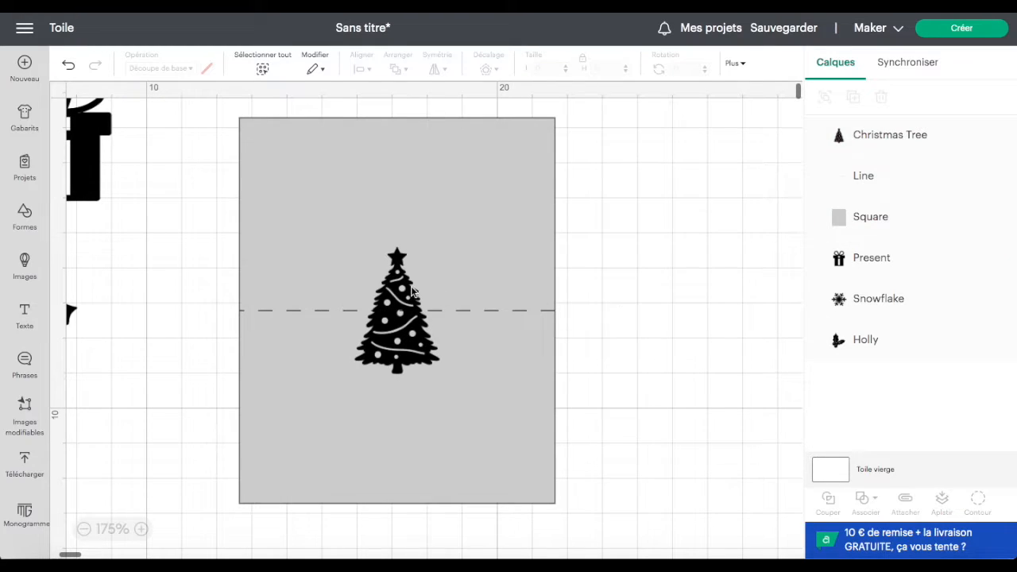
Step: Enlarge the Christmas tree to about 3.76 × 5.63 cm and position it mostly above the score line, with its base crossing the line
left_click(388, 320)
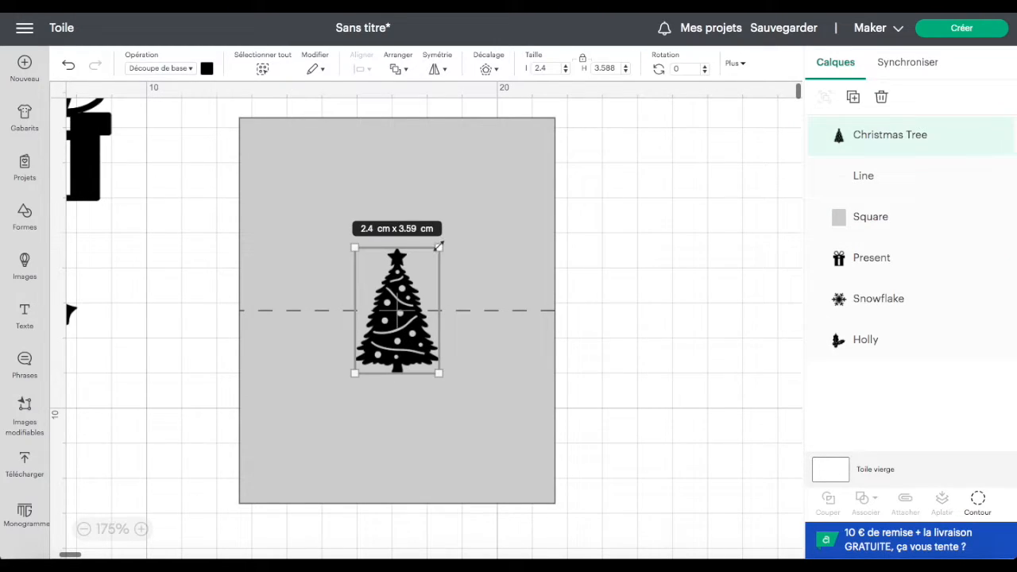
left_click_drag(439, 248, 487, 188)
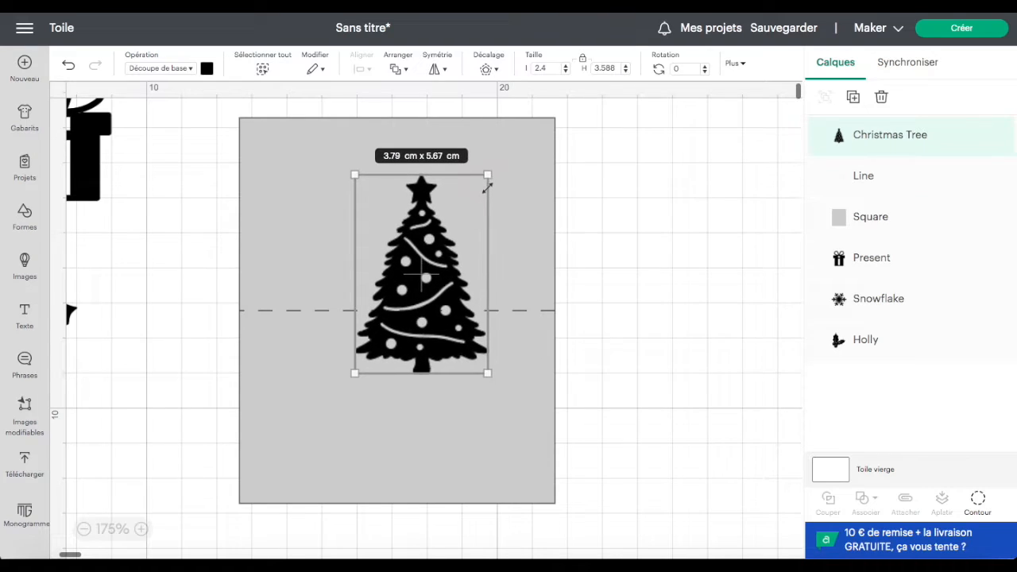
mouse_move(436, 326)
left_mouse_down()
mouse_move(399, 322)
mouse_move(432, 322)
left_mouse_up()
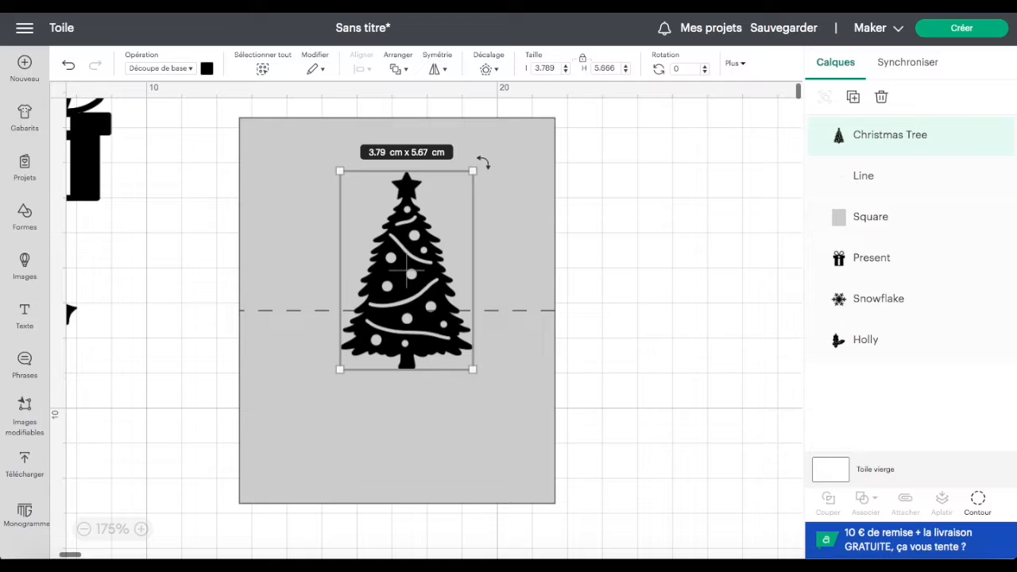
left_click_drag(472, 171, 469, 173)
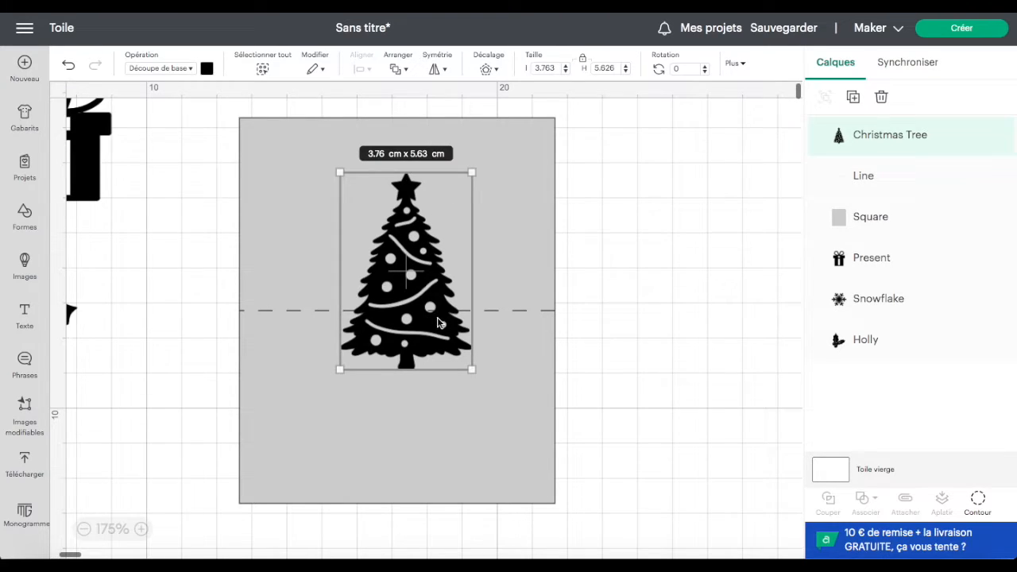
left_click_drag(437, 322, 422, 322)
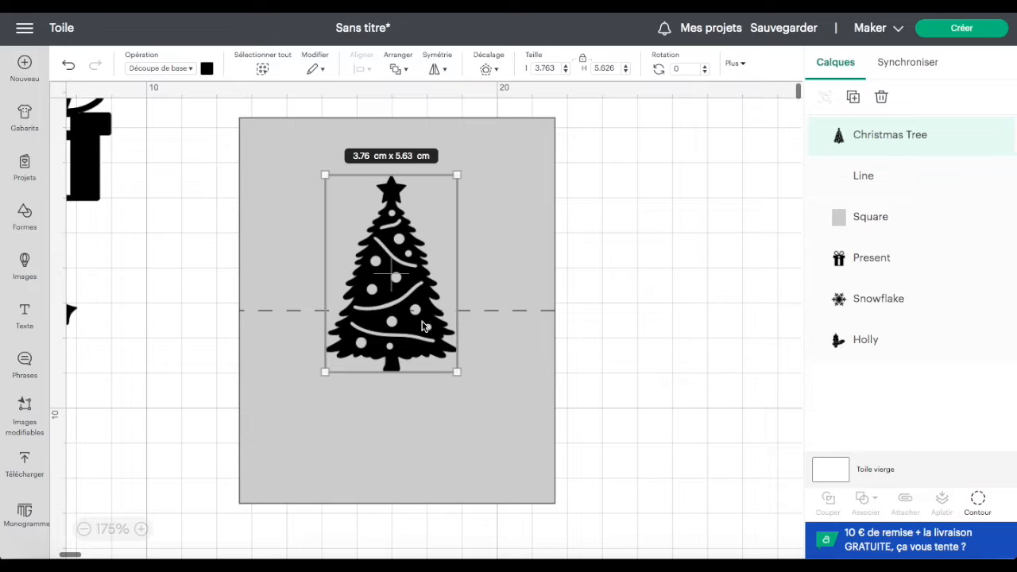
Step: Centre the enlarged Christmas tree horizontally on the light grey rectangle, keeping its height position, and deselect them
left_click_drag(366, 102, 455, 255)
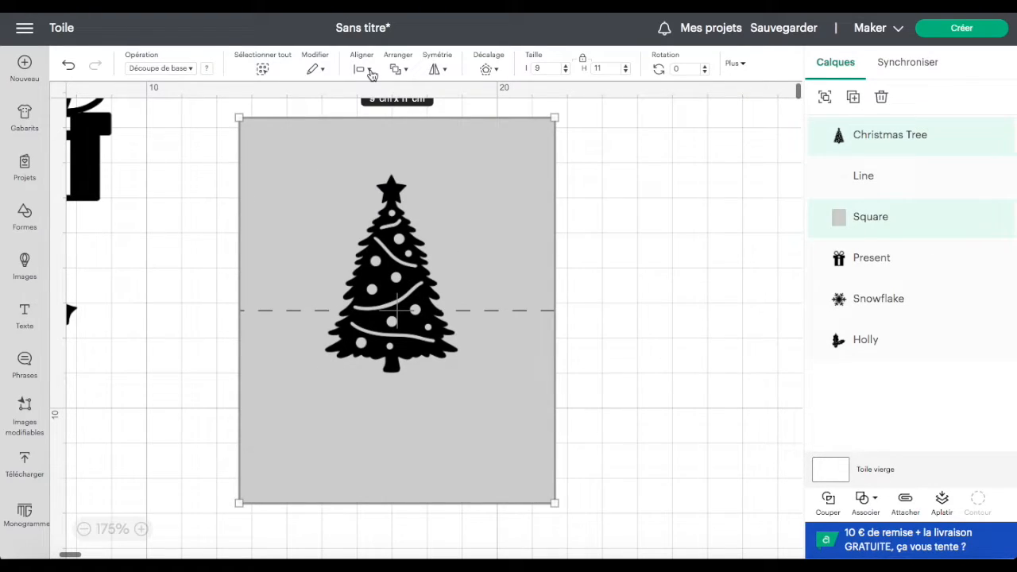
left_click(370, 70)
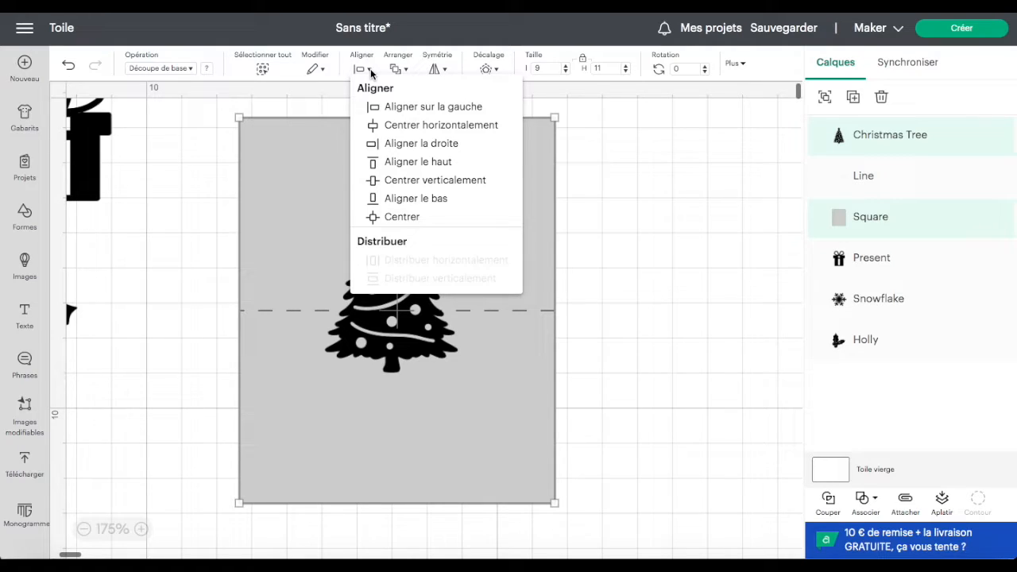
left_click(430, 128)
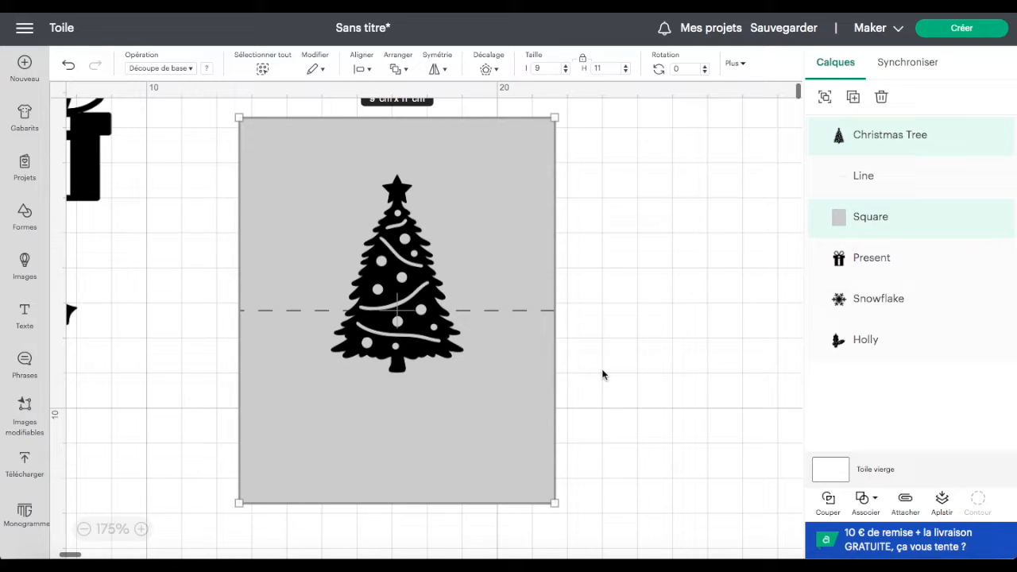
left_click(583, 339)
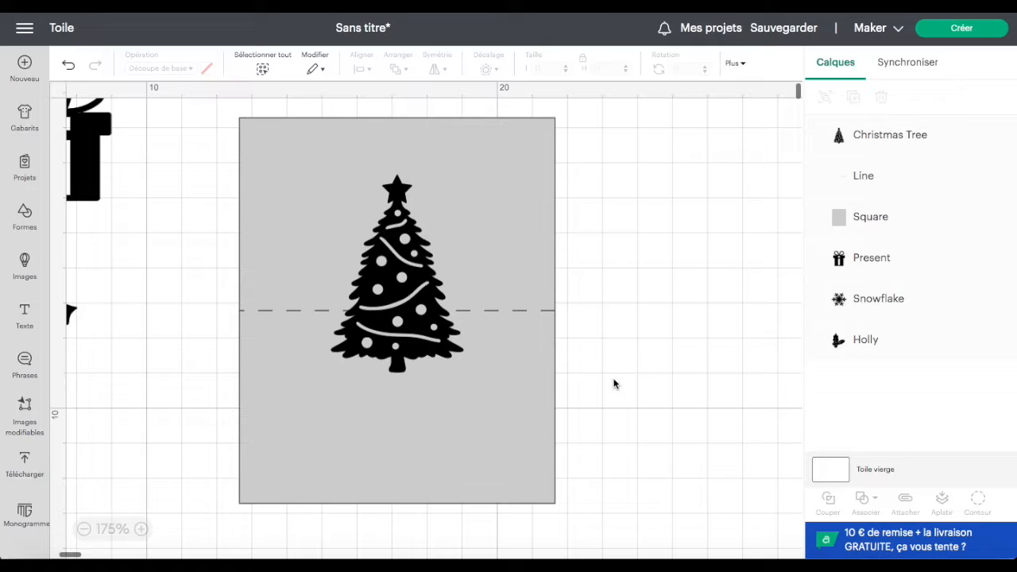
Step: Duplicate the light grey rectangle with its score line three times and move the copies to the right of the original
left_click_drag(614, 384, 519, 241)
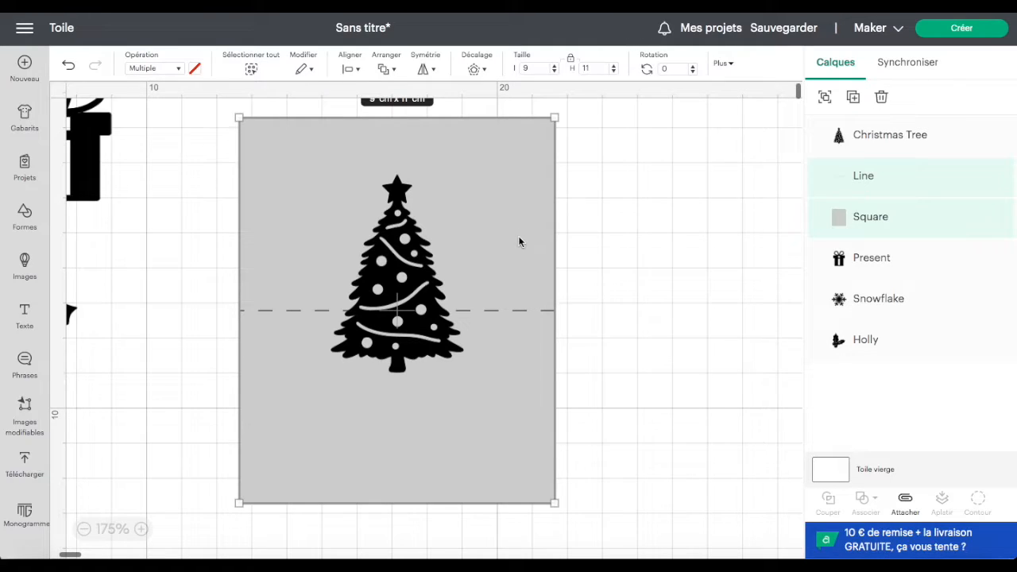
left_click(853, 107)
left_click(852, 107)
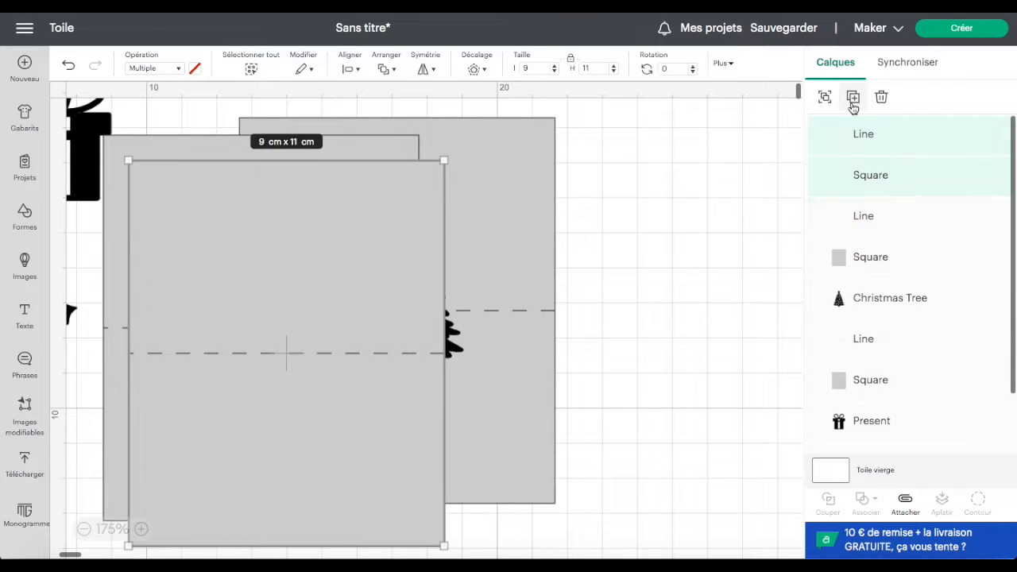
left_click(853, 108)
left_click_drag(156, 117, 240, 296)
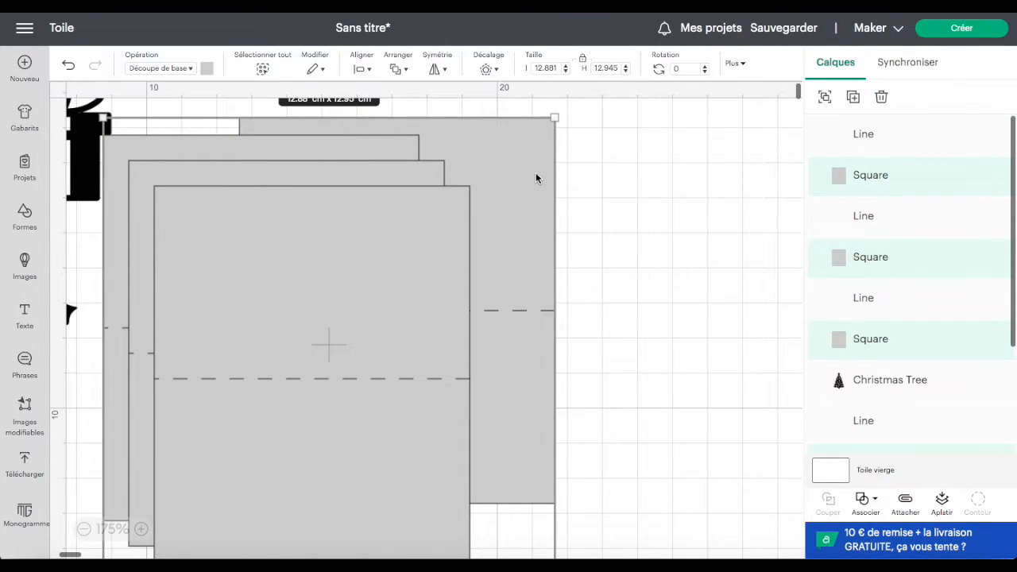
left_click(654, 249)
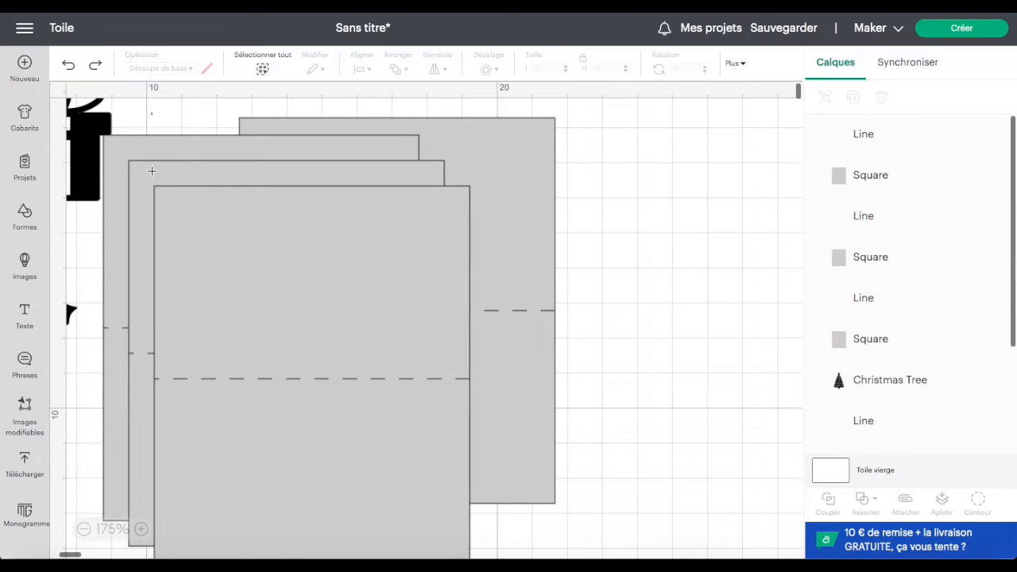
left_click_drag(151, 170, 182, 550)
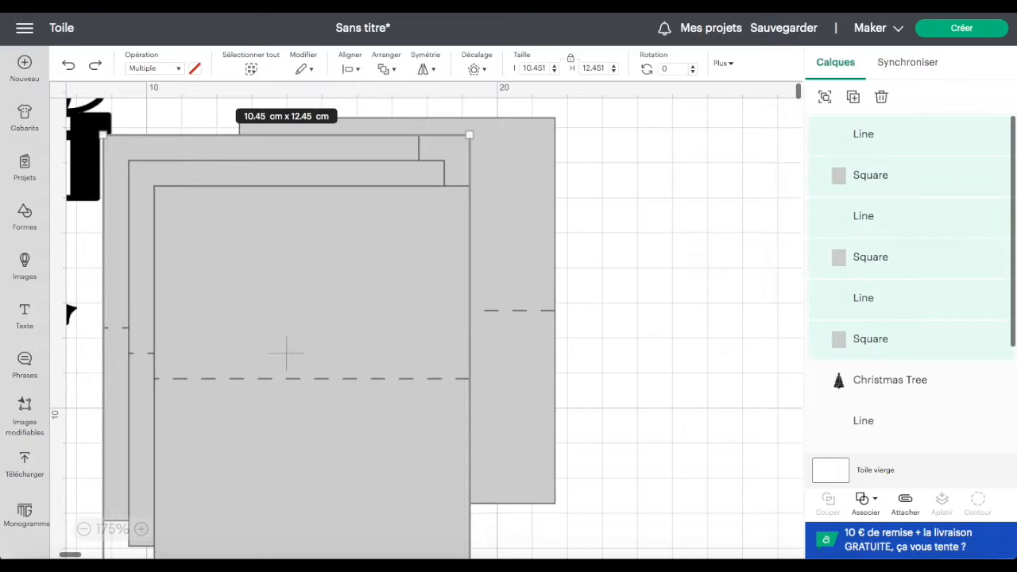
left_click_drag(160, 431, 652, 376)
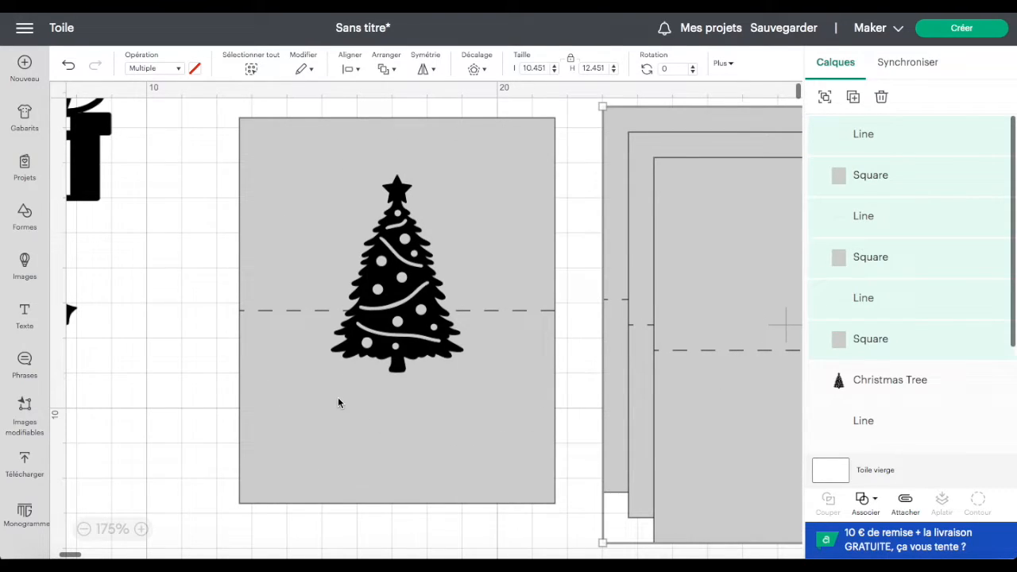
Step: Create a 0.1 cm outward offset with rounded corners around the Christmas tree and deselect it
left_click(395, 198)
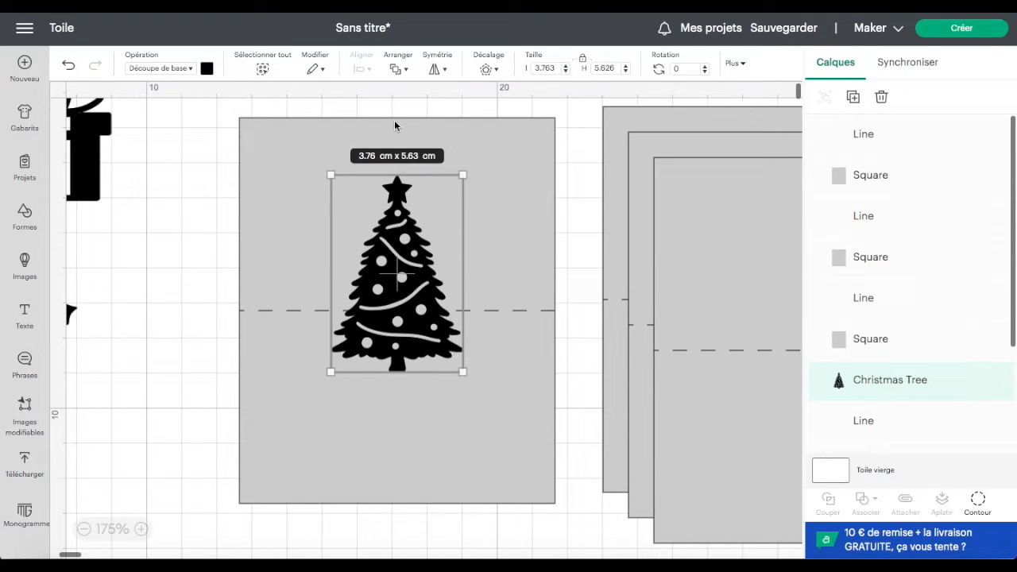
left_click(501, 74)
left_click_drag(549, 152, 538, 153)
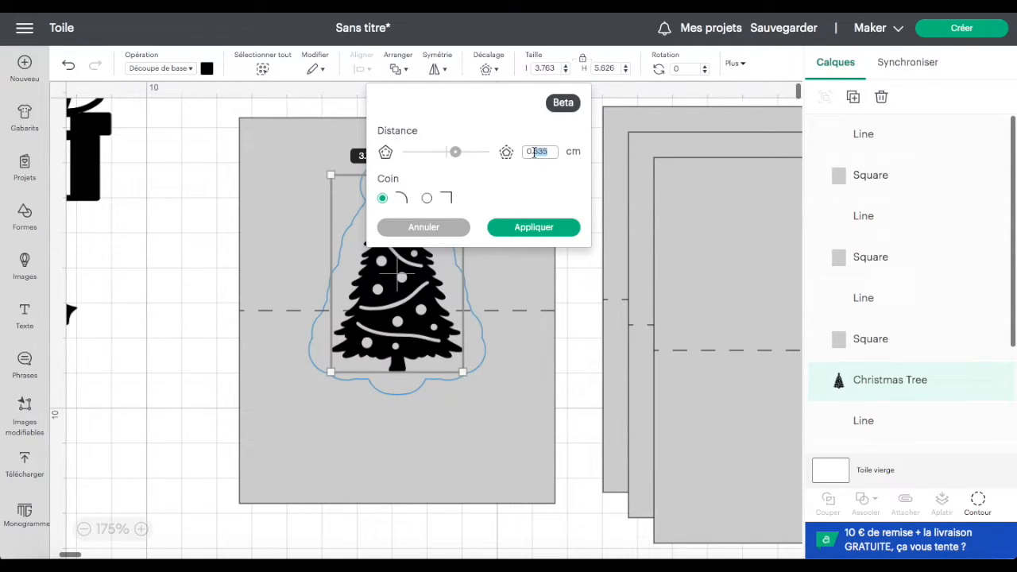
type("1")
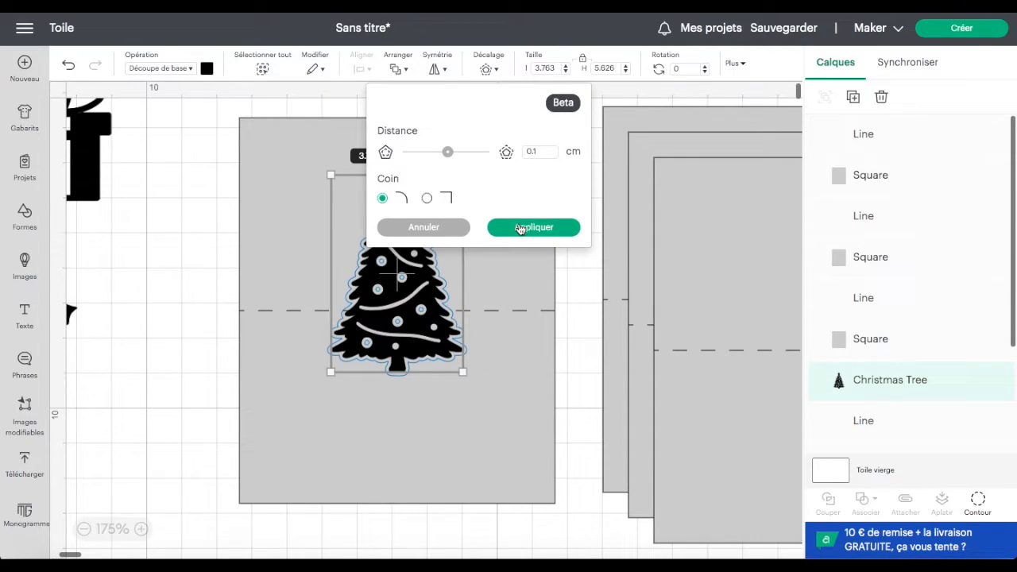
left_click(521, 228)
left_click(480, 363)
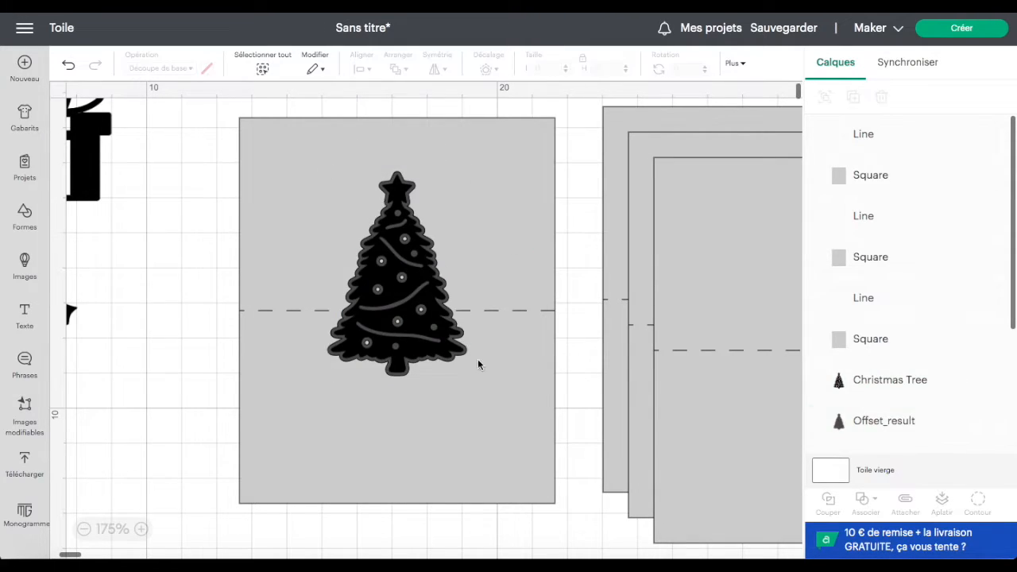
Step: Hide all inner contours of the Christmas tree's offset so it becomes a solid silhouette
left_click(433, 252)
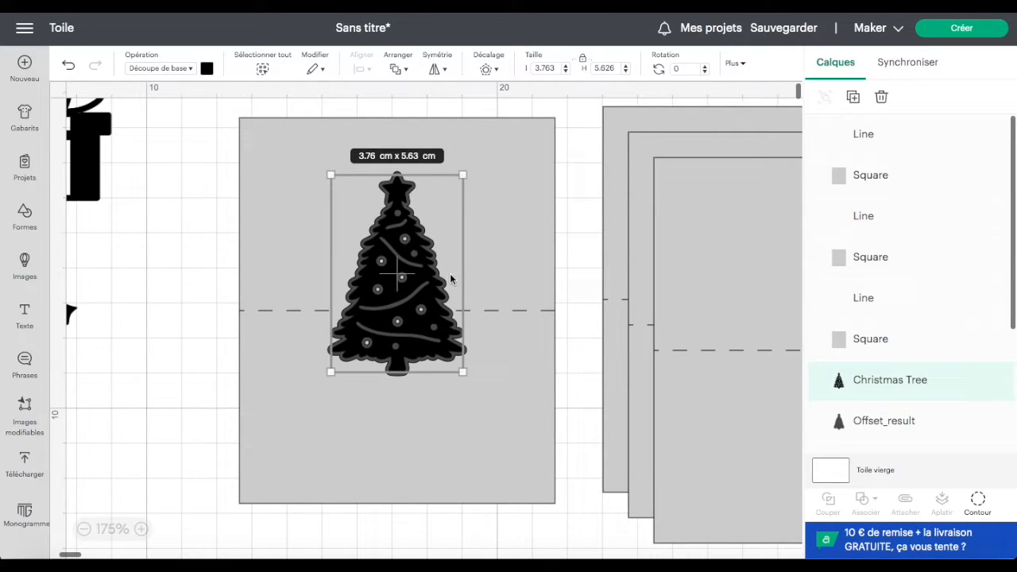
left_click(906, 424)
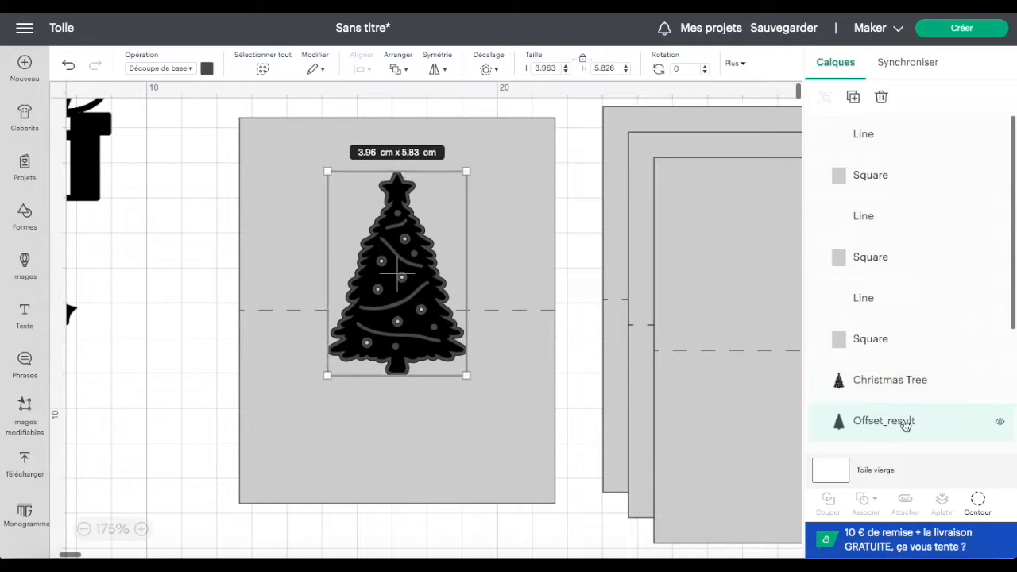
left_click(978, 501)
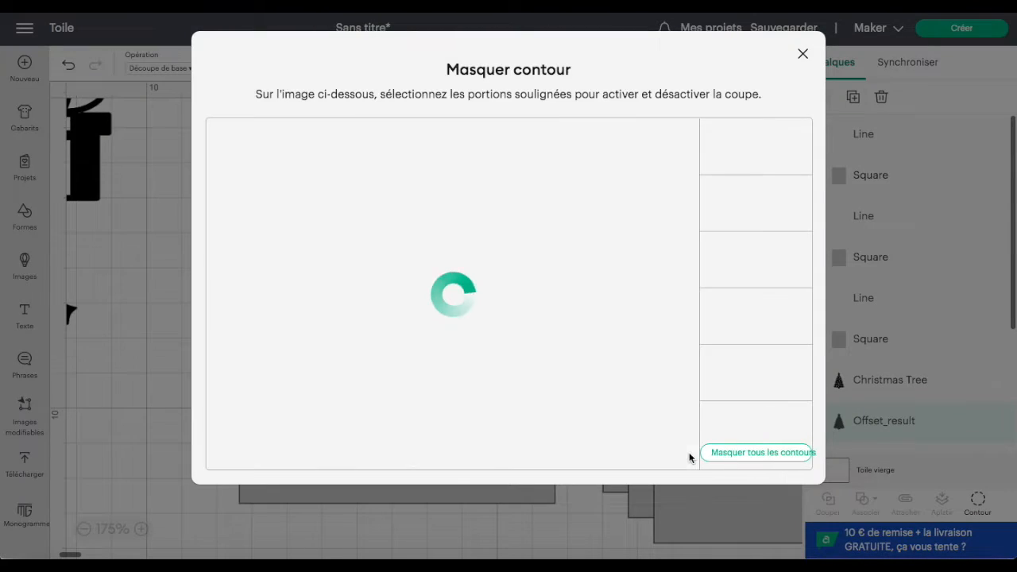
left_click(739, 455)
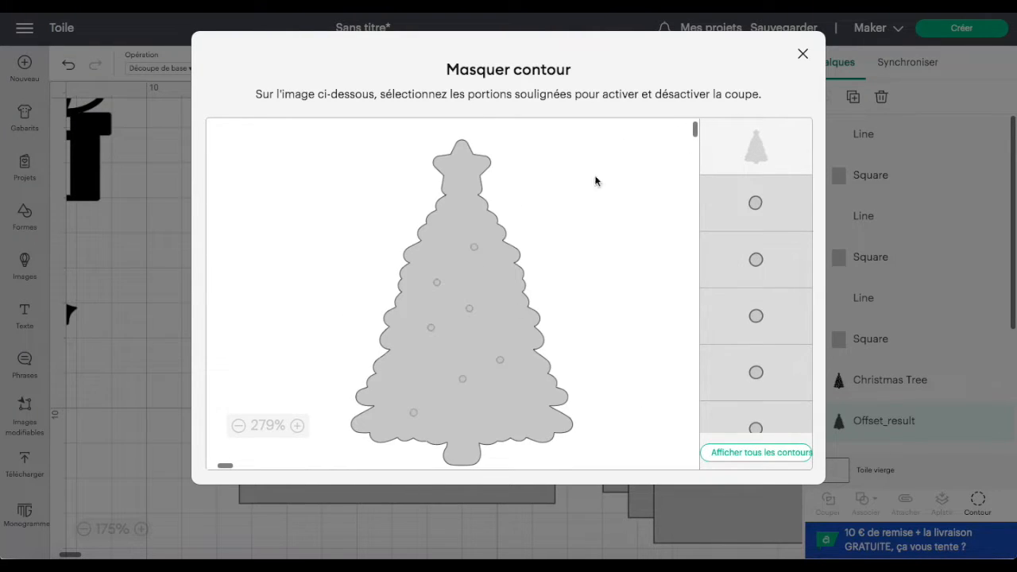
left_click(802, 54)
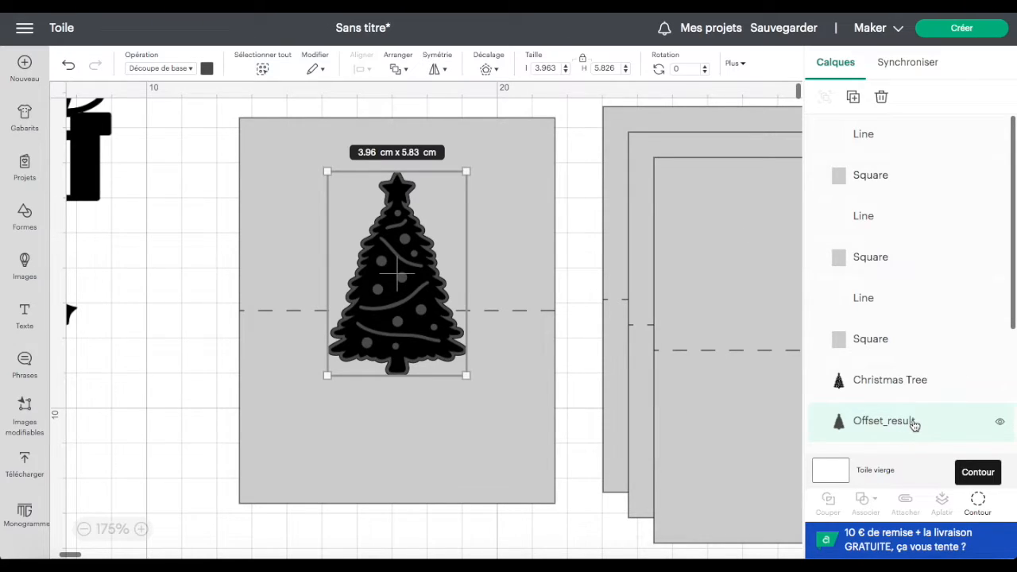
Step: Subtract the solid tree offset from the light grey rectangle beneath it and send the resulting cut-out to the back
left_click(509, 146)
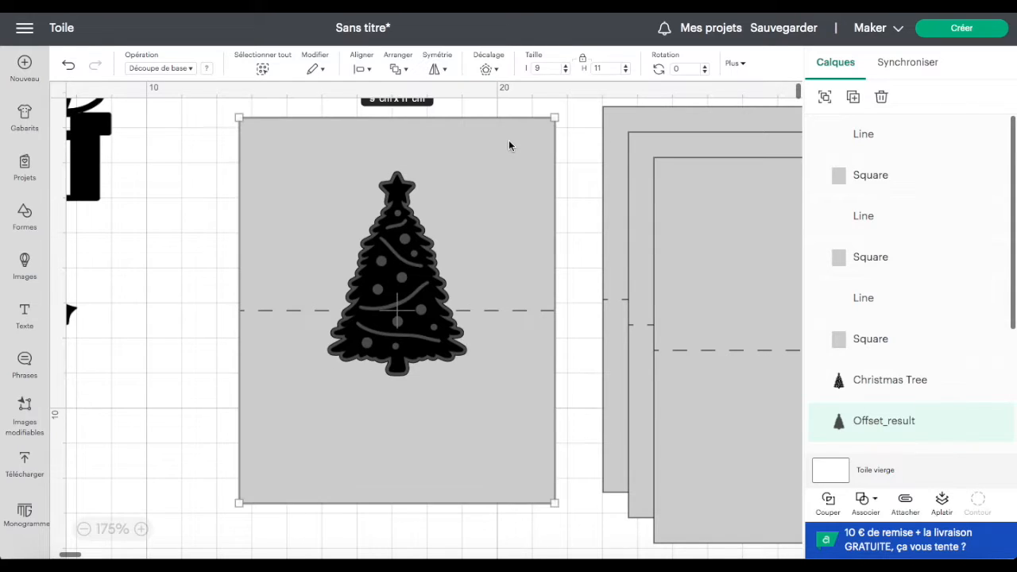
left_click(875, 499)
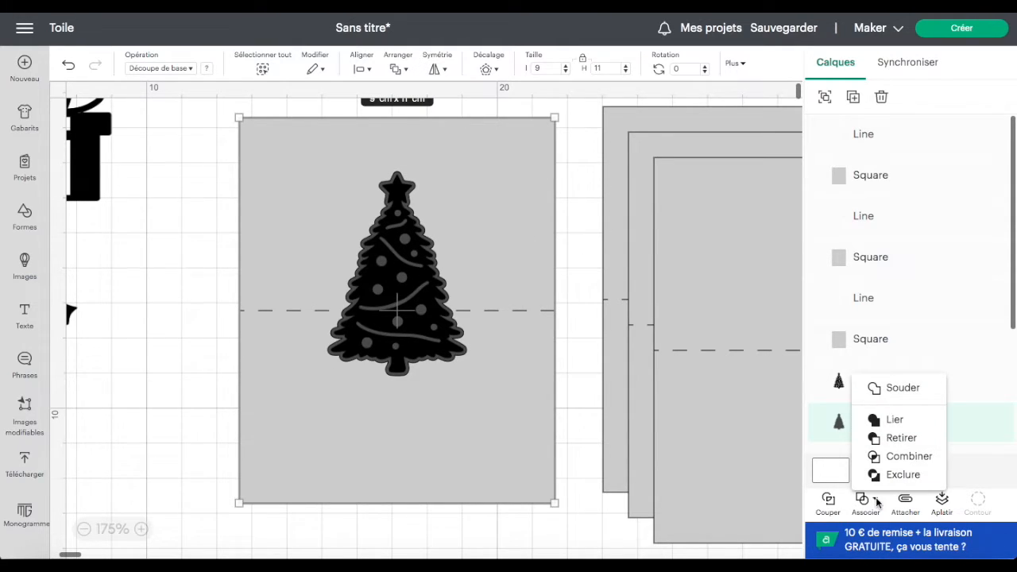
left_click(904, 441)
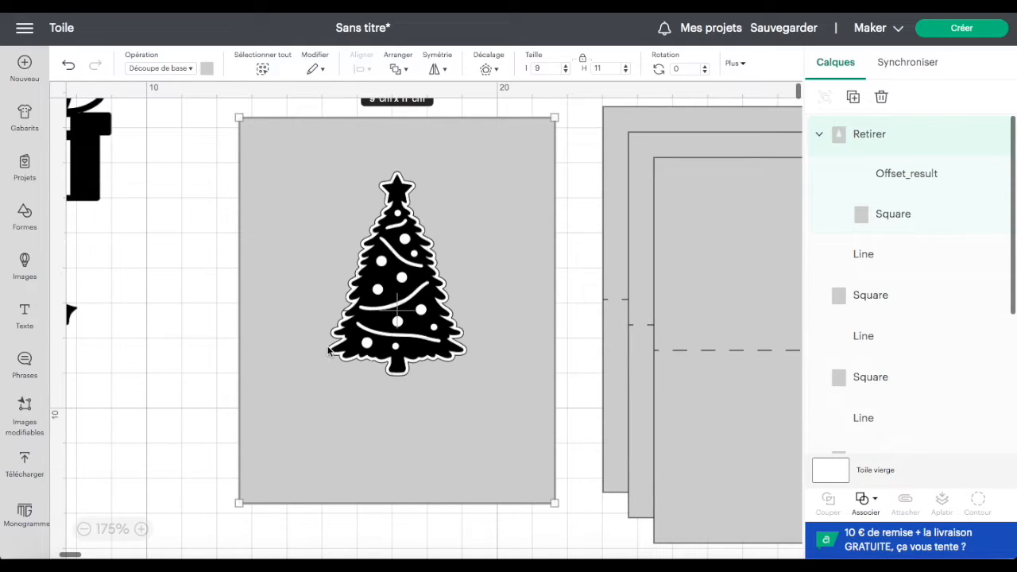
left_click(405, 70)
left_click(439, 143)
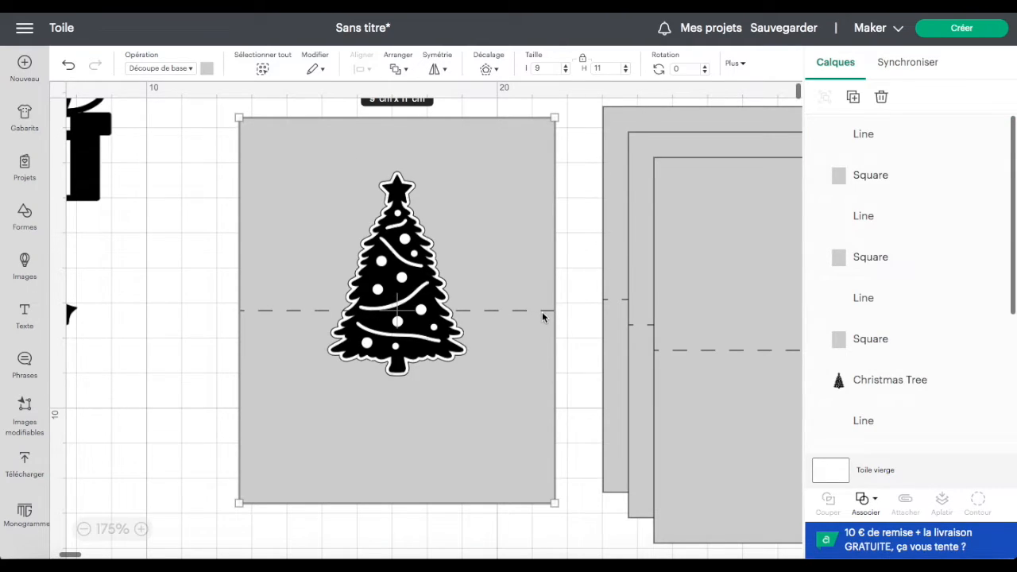
Step: Add a square, shrink it to about 0.89 × 0.89 cm and place it beside the tree's left side, just below the score line
left_click(25, 214)
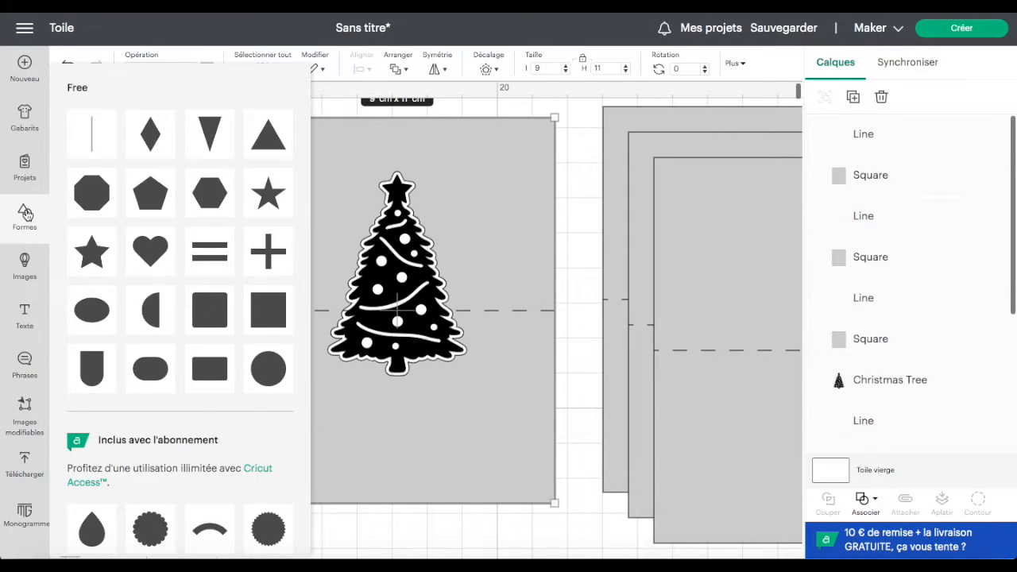
left_click(276, 310)
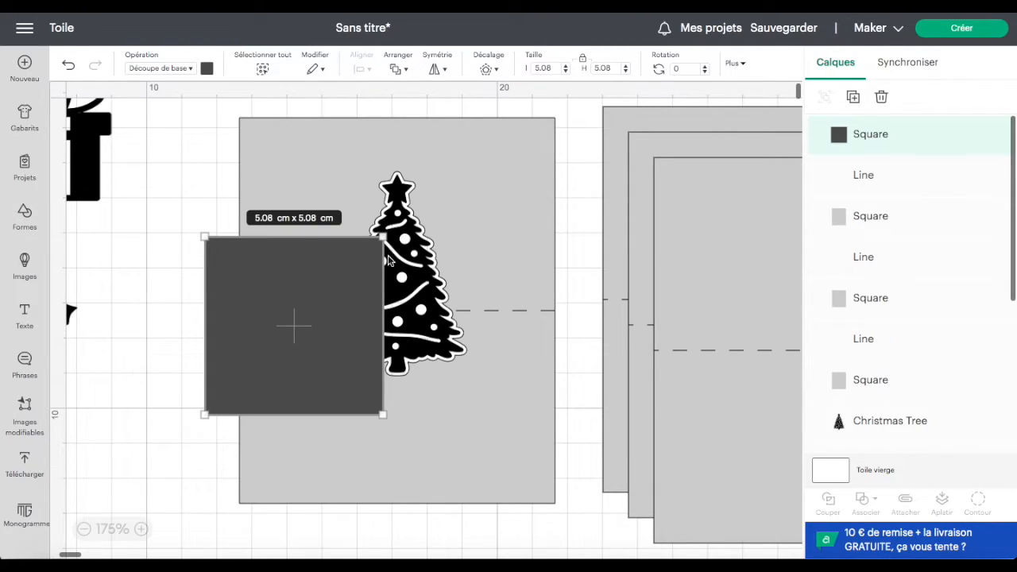
left_click_drag(383, 237, 303, 317)
left_click_drag(241, 322, 151, 389)
left_click_drag(223, 403, 315, 332)
Step: Shrink the small square to about 0.27 × 0.27 cm and move it near the tree's left edge, just under the score line
left_click(146, 531)
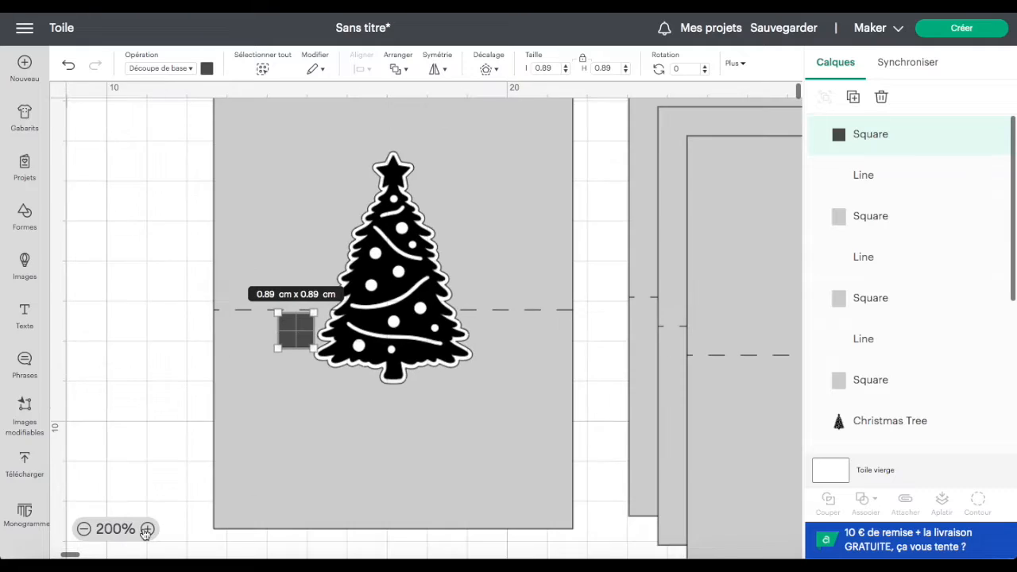
left_click(146, 530)
left_click(146, 530)
left_click(147, 531)
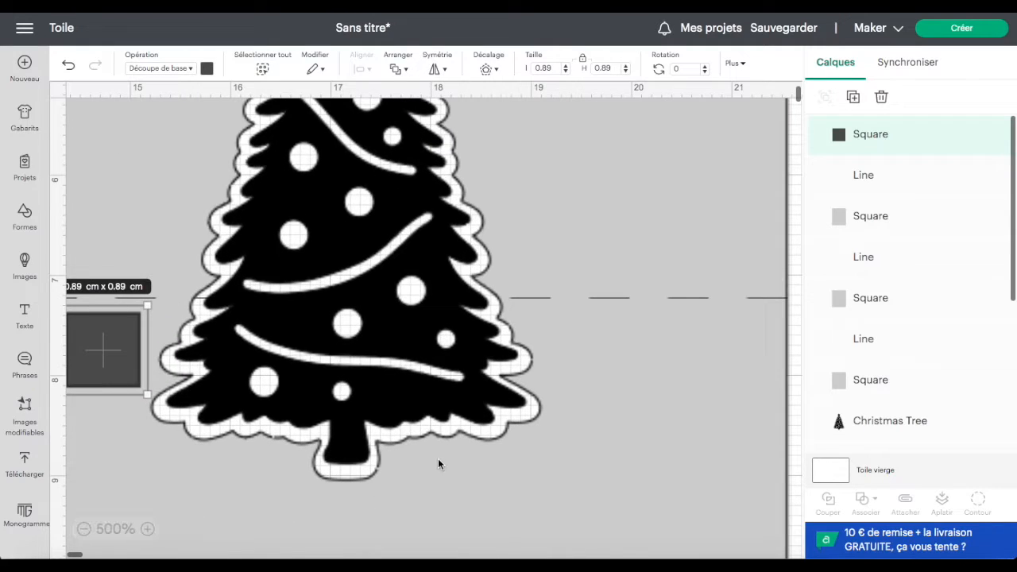
scroll(438, 458, "left", 3)
scroll(438, 458, "left", 3)
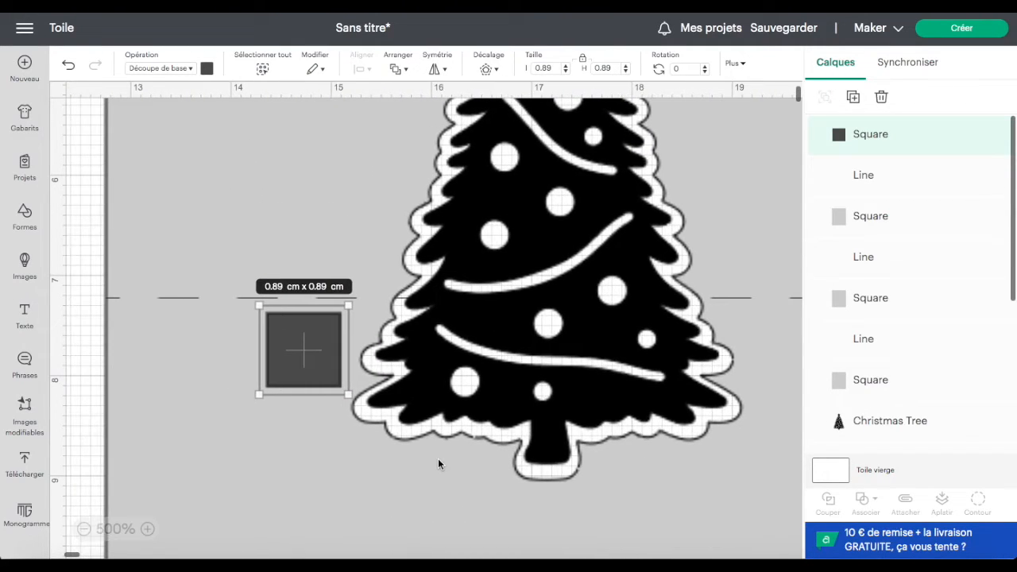
left_click(147, 530)
left_click(147, 531)
left_click(147, 530)
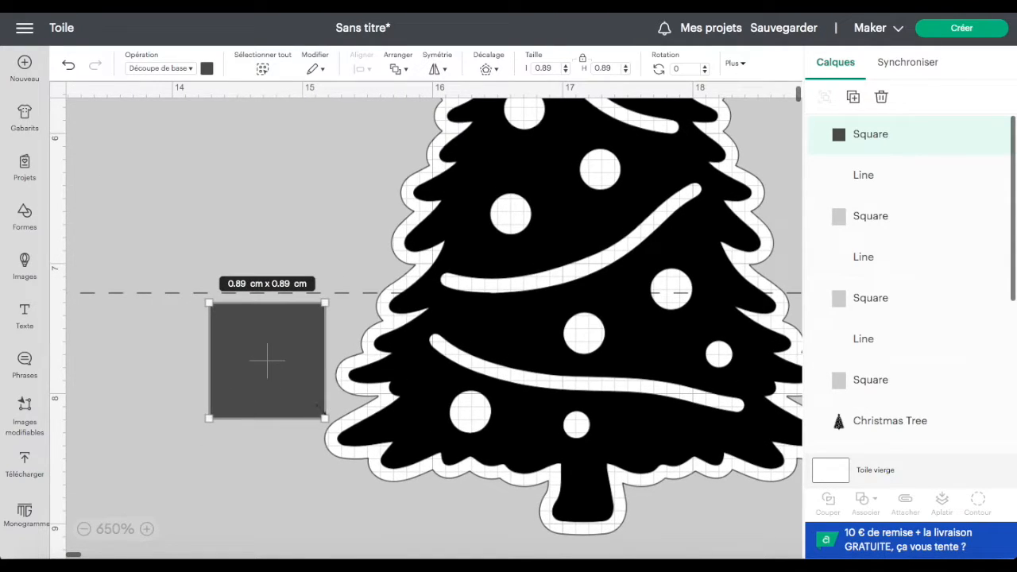
left_click_drag(324, 418, 244, 337)
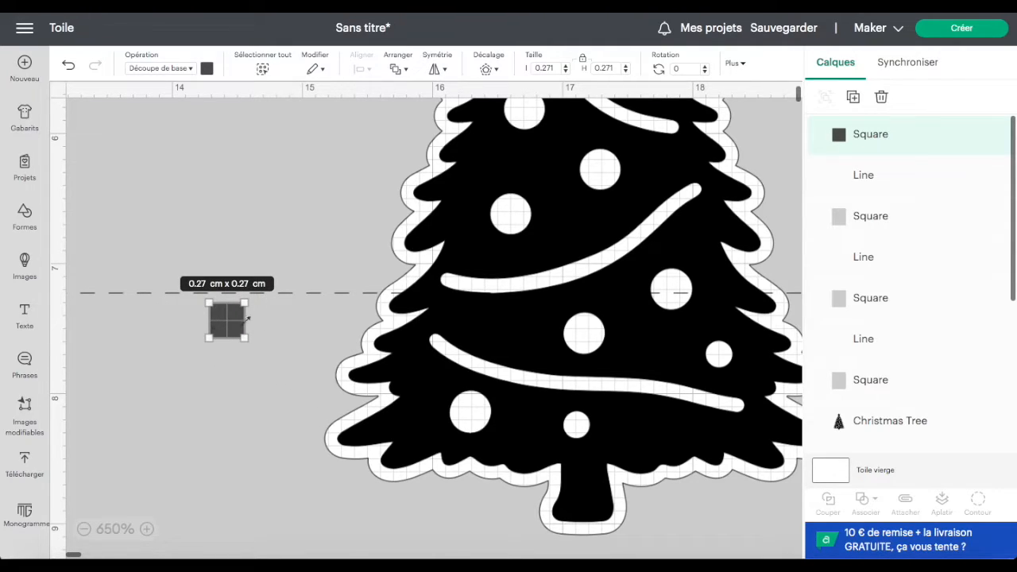
left_click_drag(248, 318, 349, 307)
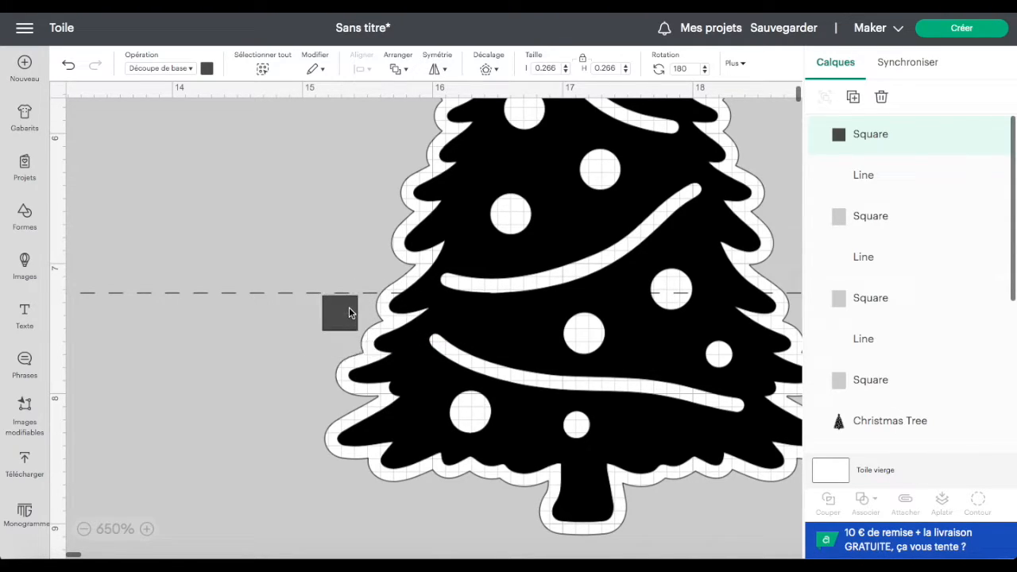
Step: Unlock the square's proportions, stretch it about 0.94 cm wide, set its height to 0.2 cm and place it across the tree's left outline
left_click(582, 61)
left_click_drag(357, 330, 443, 321)
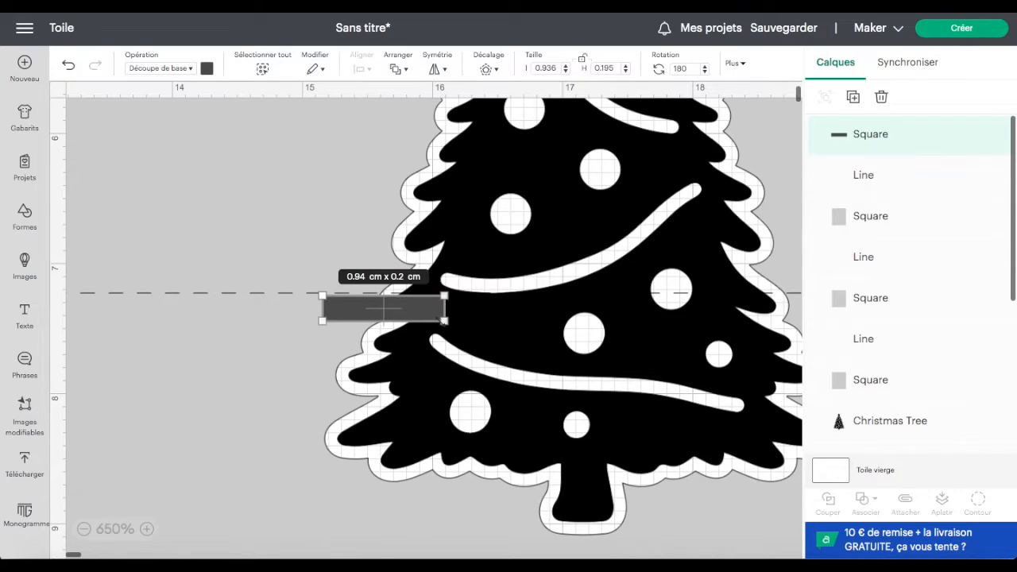
double_click(605, 69)
type("0.2")
key("Return")
mouse_move(356, 313)
left_mouse_down()
mouse_move(307, 327)
mouse_move(362, 317)
left_mouse_up()
left_click_drag(360, 315, 361, 314)
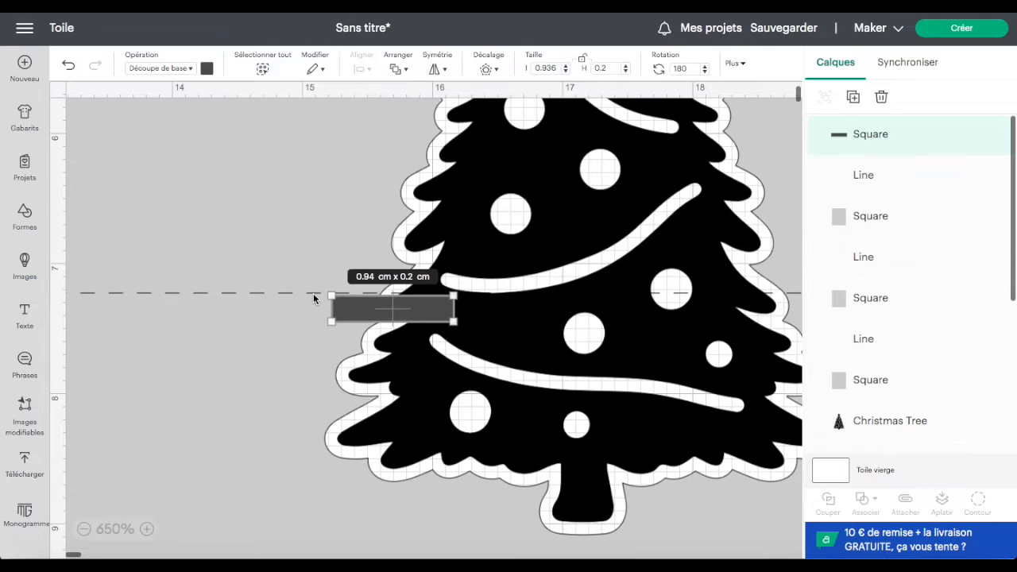
Step: Align the top of the small strip with the score line crossing the tree, then deselect them
scroll(828, 297, "down", 5)
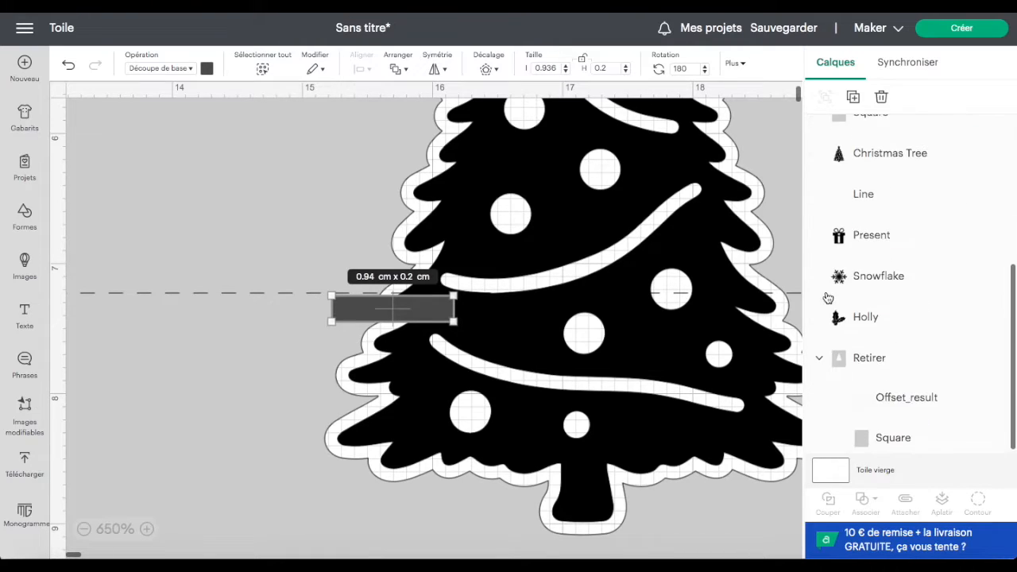
scroll(828, 297, "up", 5)
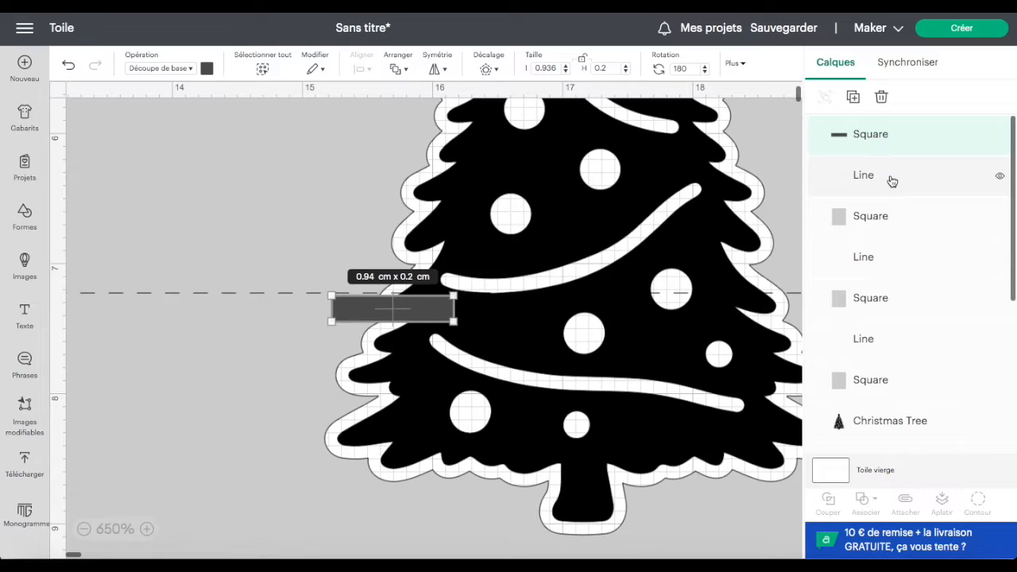
left_click(111, 293, "shift")
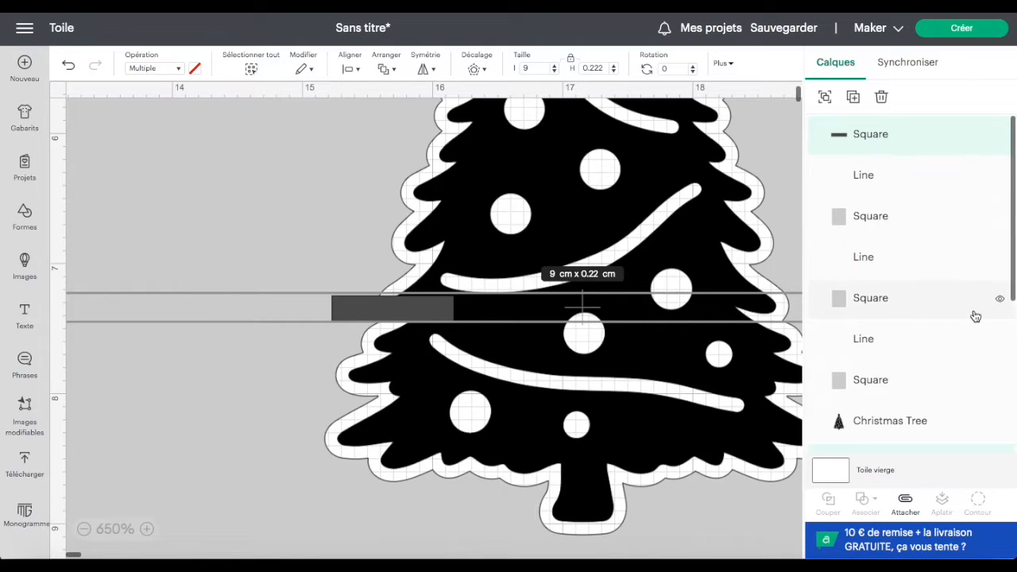
scroll(975, 314, "down", 3)
scroll(978, 315, "down", 2)
scroll(976, 313, "up", 6)
left_click(357, 71)
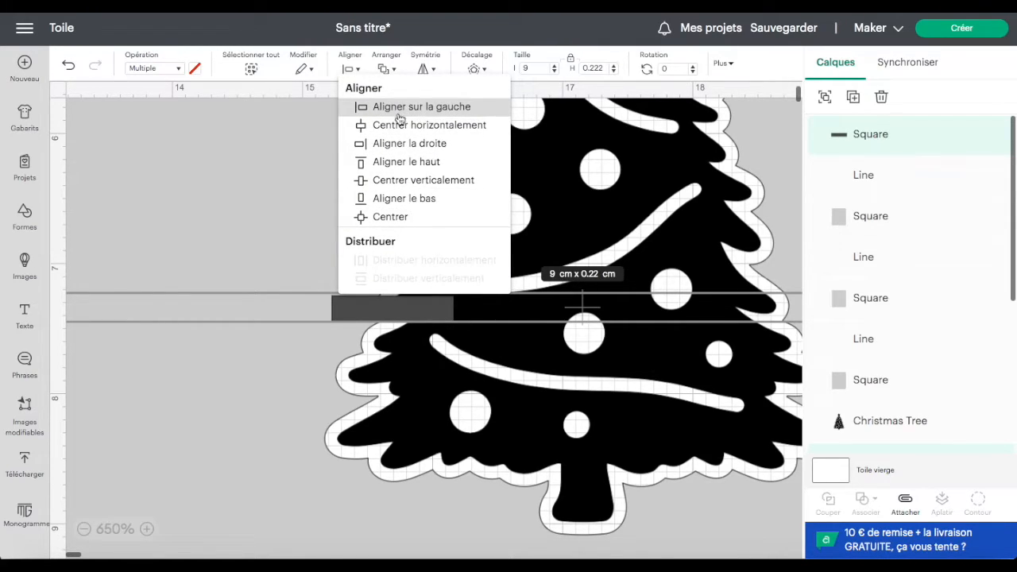
left_click(407, 163)
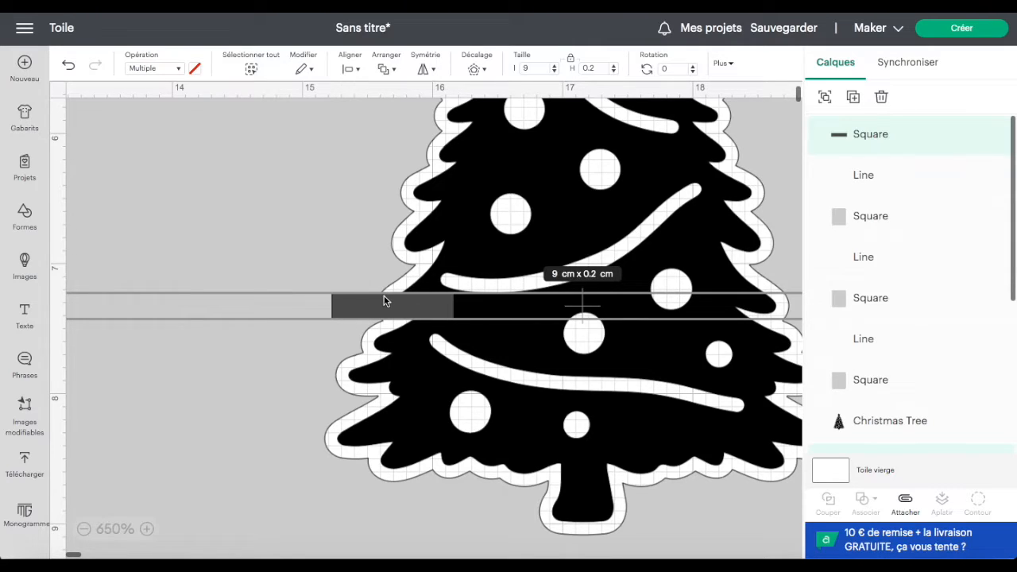
left_click(295, 248)
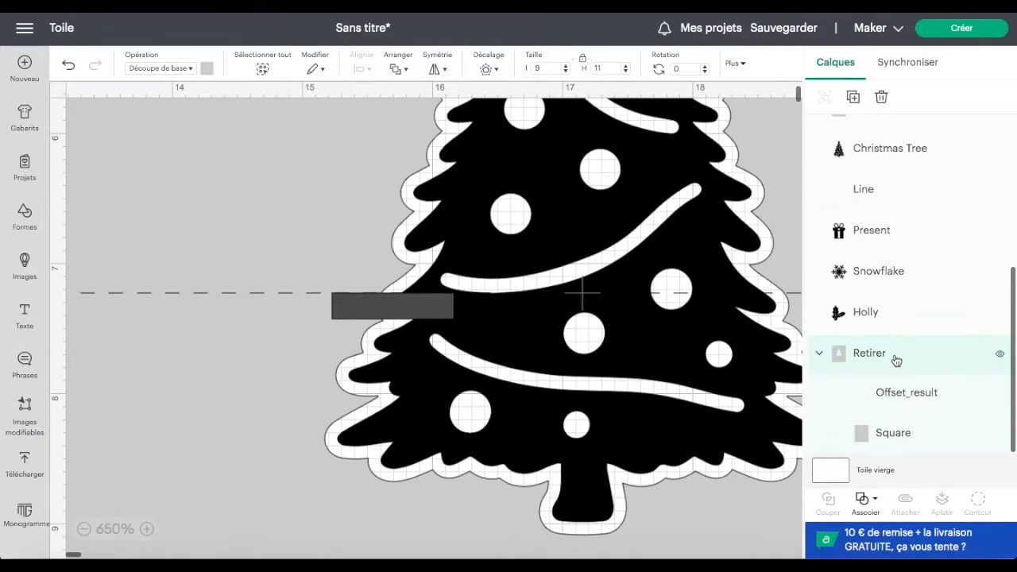
Step: Duplicate the 0.2 cm high strip and place the copy across the tree's right outline, just below the score line
scroll(897, 358, "up", 3)
scroll(896, 359, "down", 3)
scroll(915, 252, "up", 1)
left_click(421, 306)
scroll(461, 282, "left", 1)
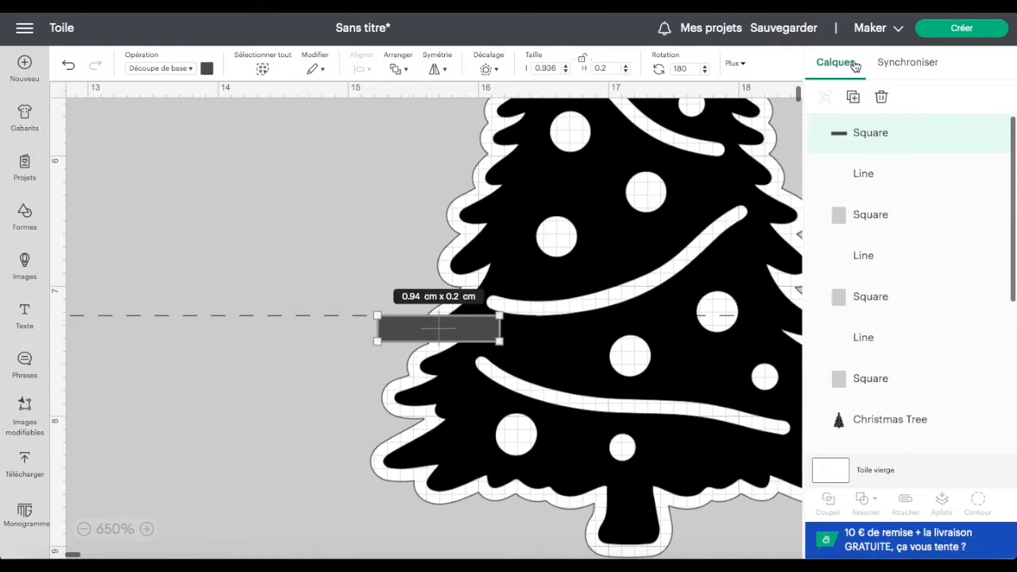
left_click(853, 98)
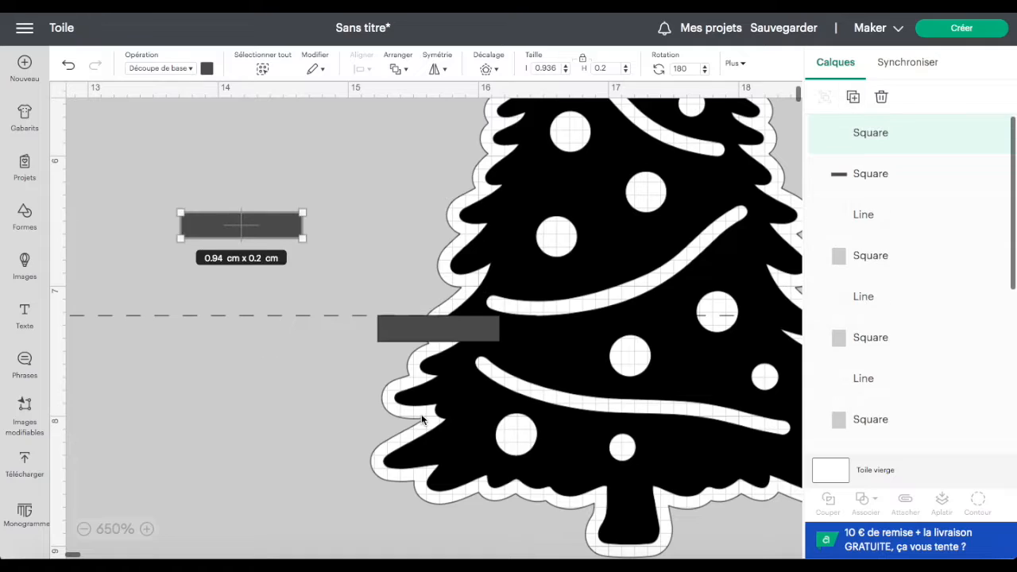
scroll(421, 414, "right", 2)
scroll(422, 414, "right", 2)
scroll(421, 414, "left", 2)
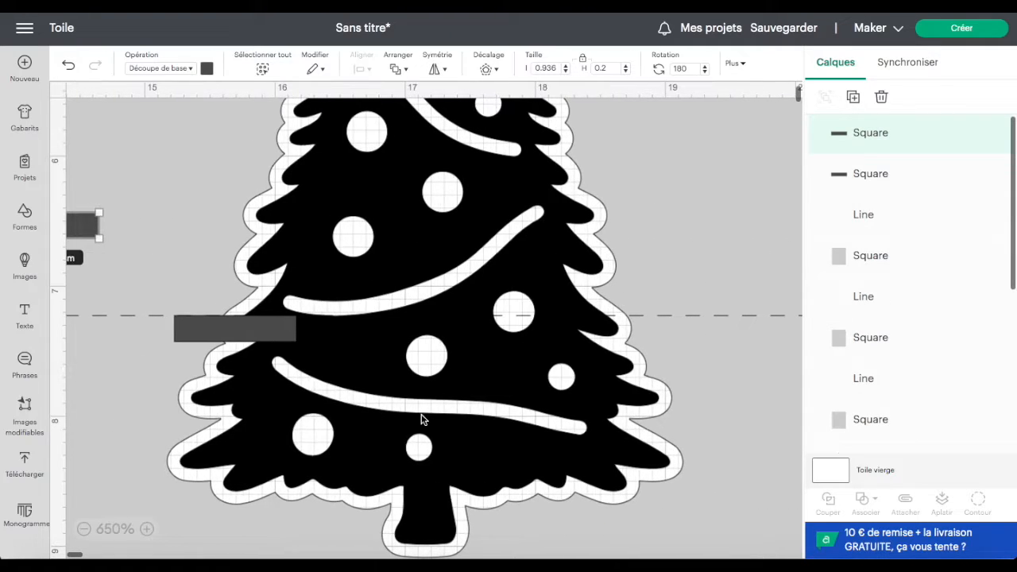
left_click_drag(83, 226, 676, 337)
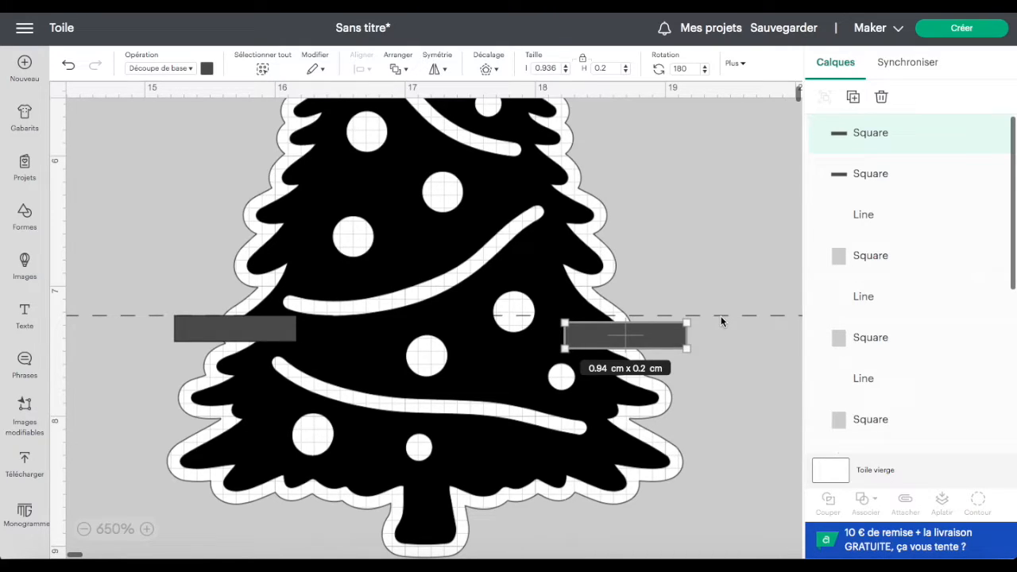
Step: Align the top of the copied strip with the score line and deselect them
scroll(877, 347, "down", 5)
scroll(877, 346, "up", 10)
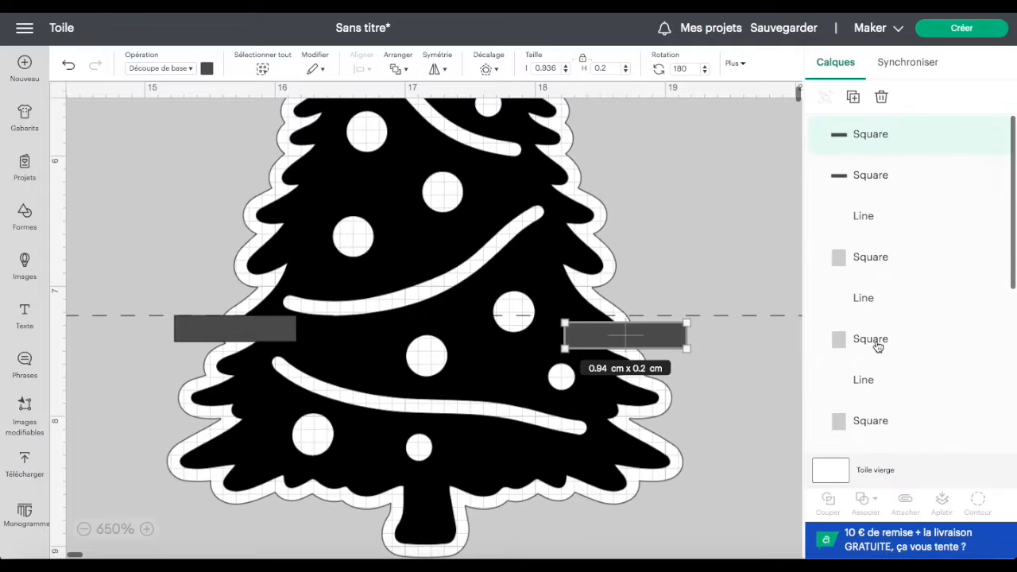
left_click(748, 316, "shift")
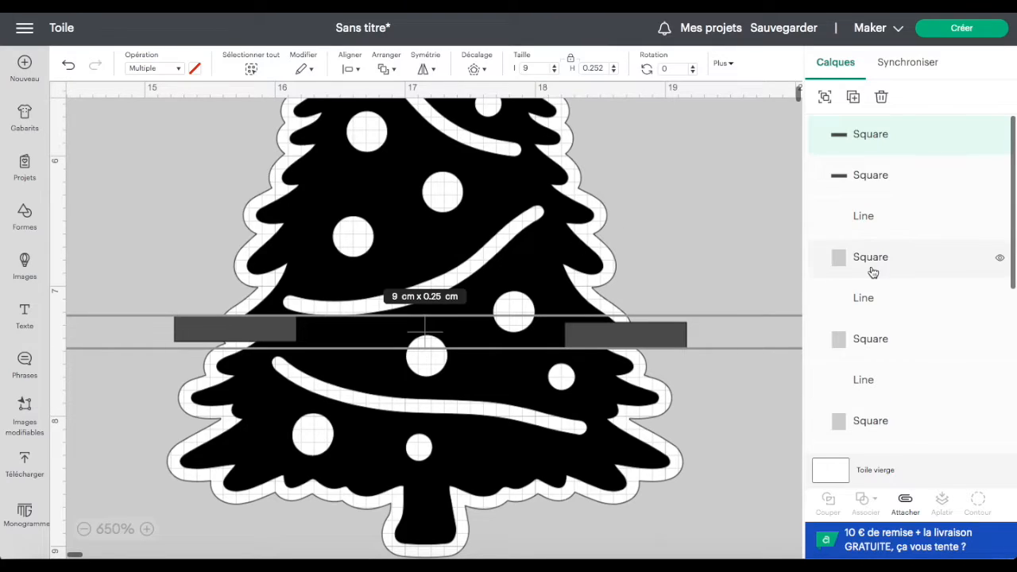
scroll(870, 268, "down", 5)
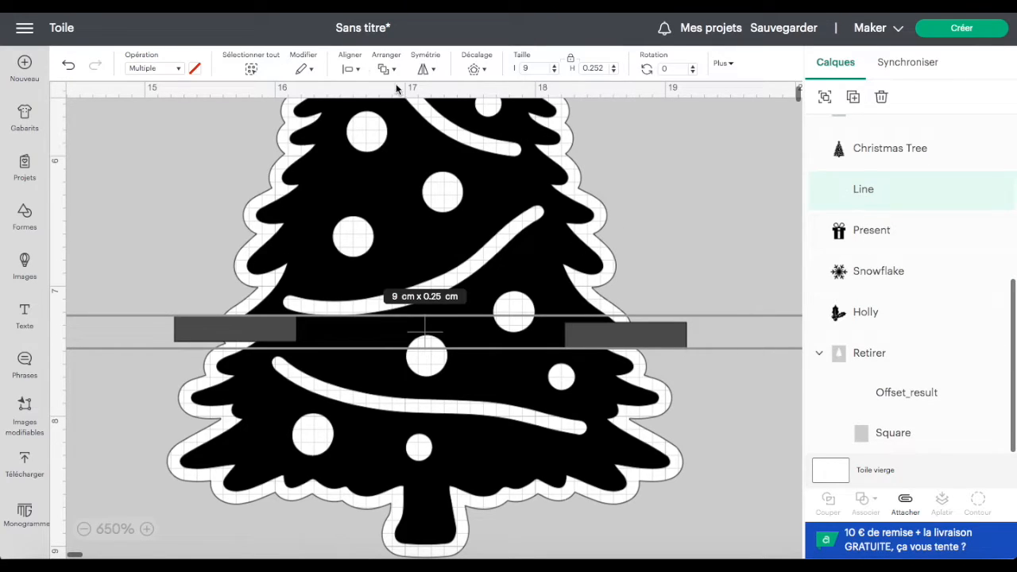
left_click(359, 71)
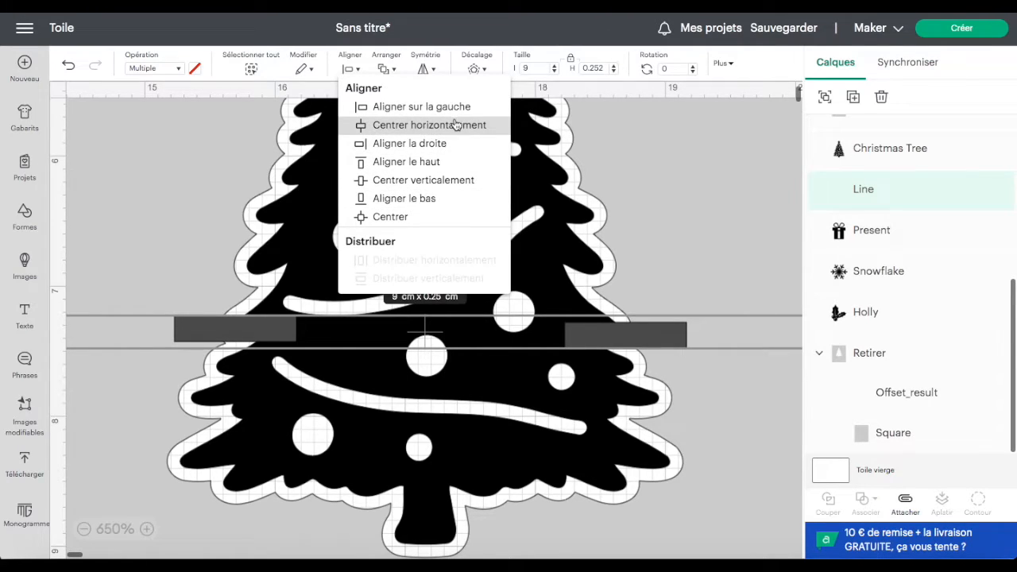
left_click(446, 170)
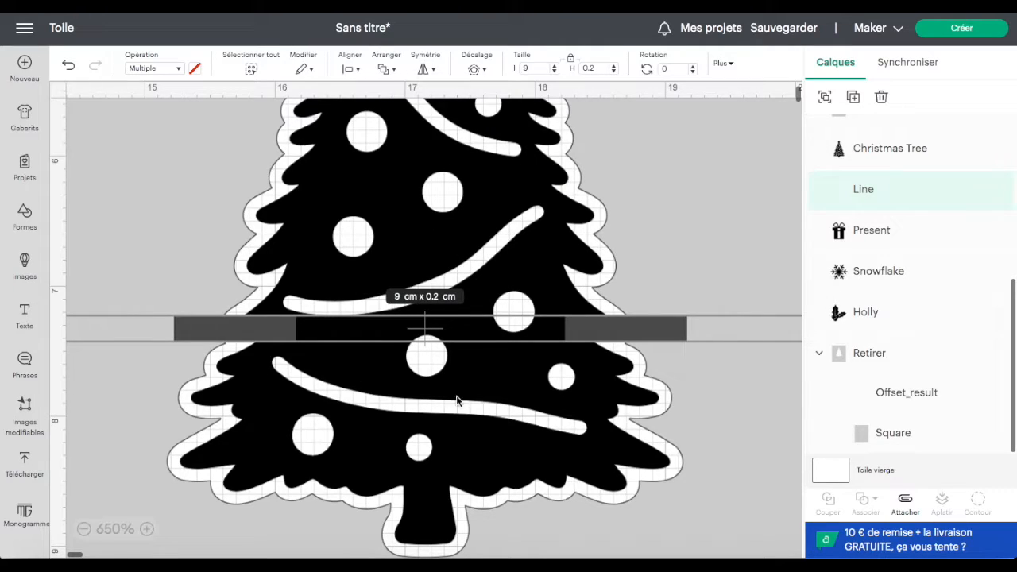
left_click(633, 327)
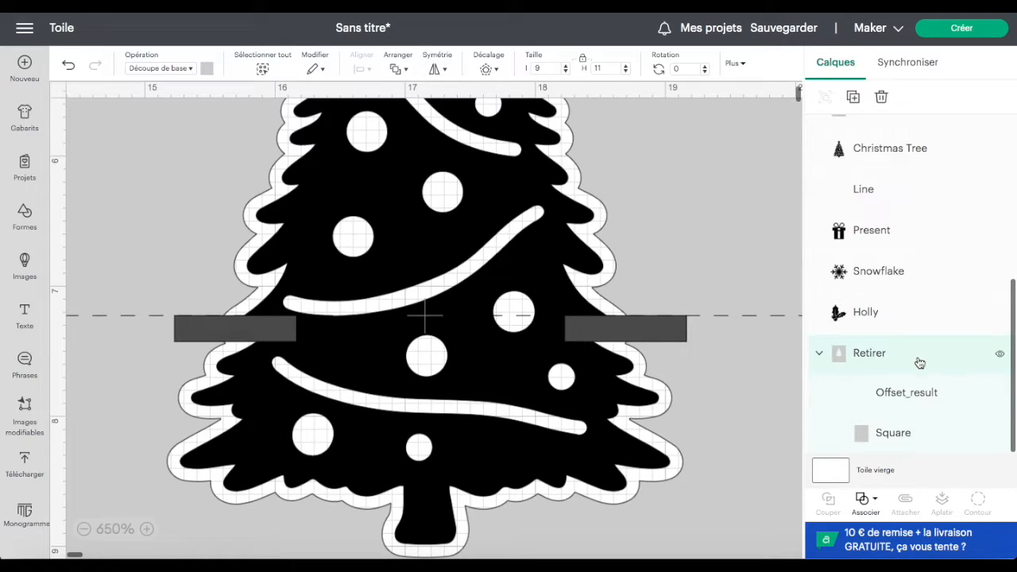
Step: Unite the two small strips with the 9 × 11 cm piece that has the tree outline cut out, using Lier
scroll(920, 252, "up", 8)
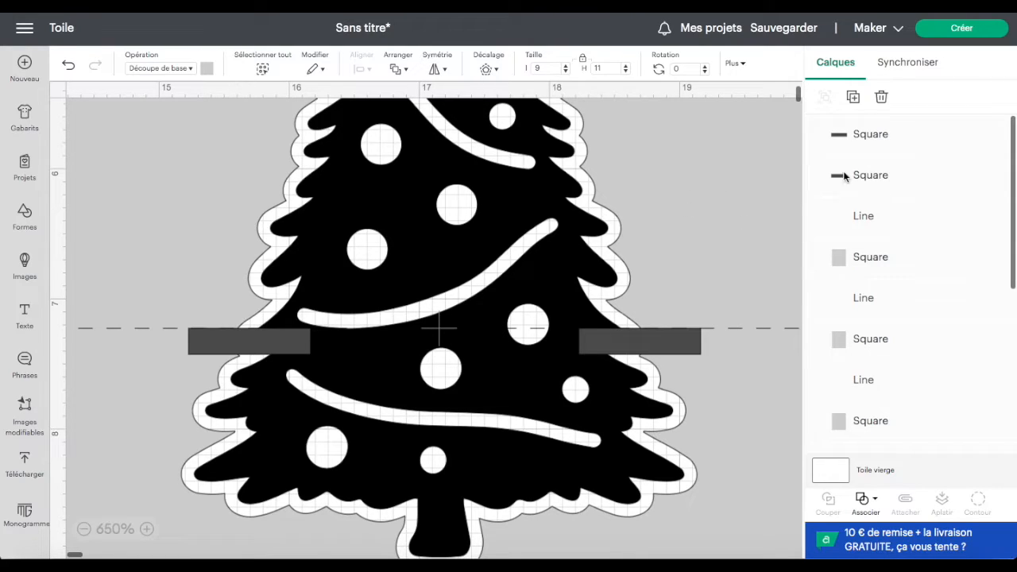
left_click(876, 140)
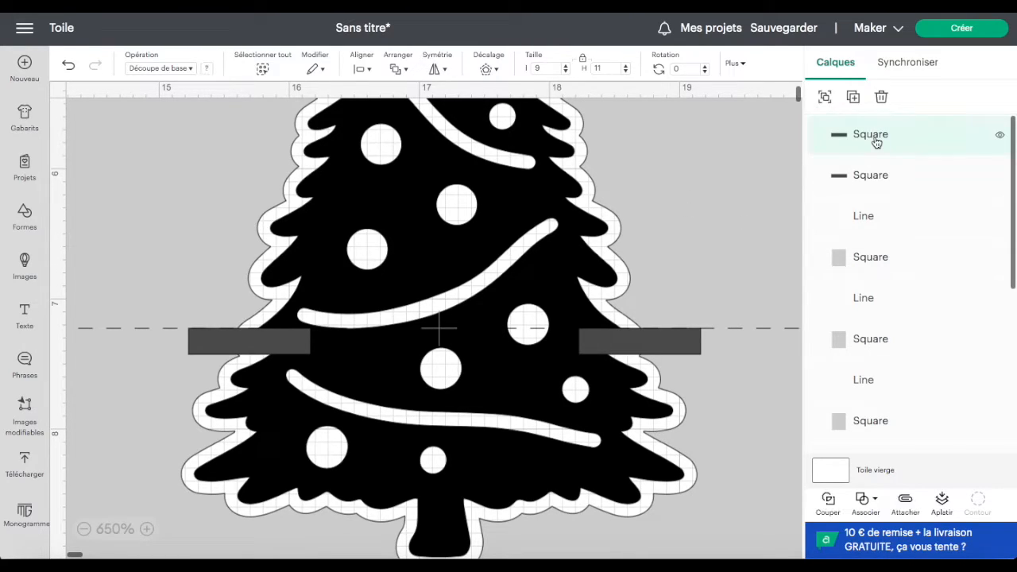
left_click(879, 193, "shift")
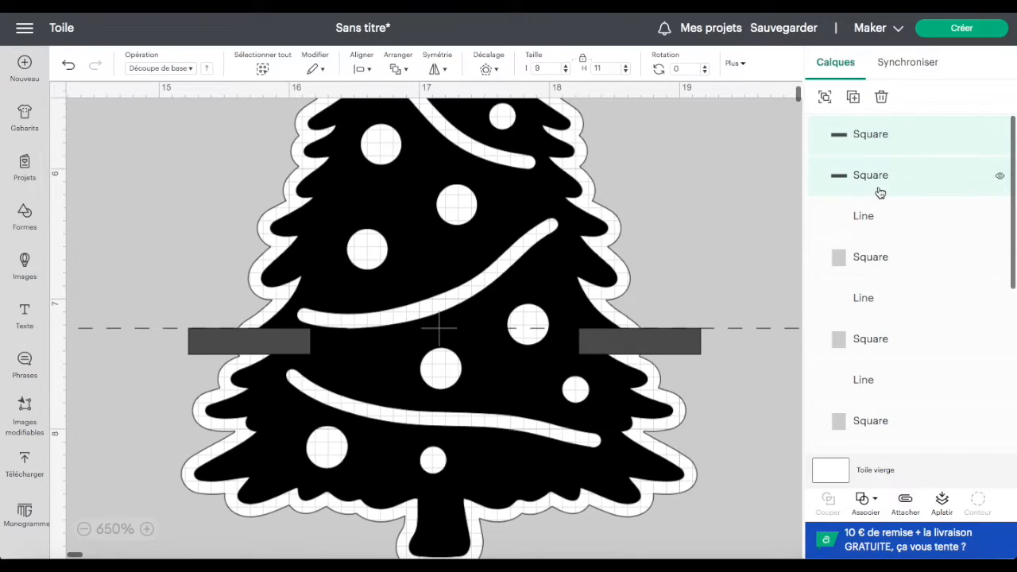
left_click(872, 503)
left_click(895, 388)
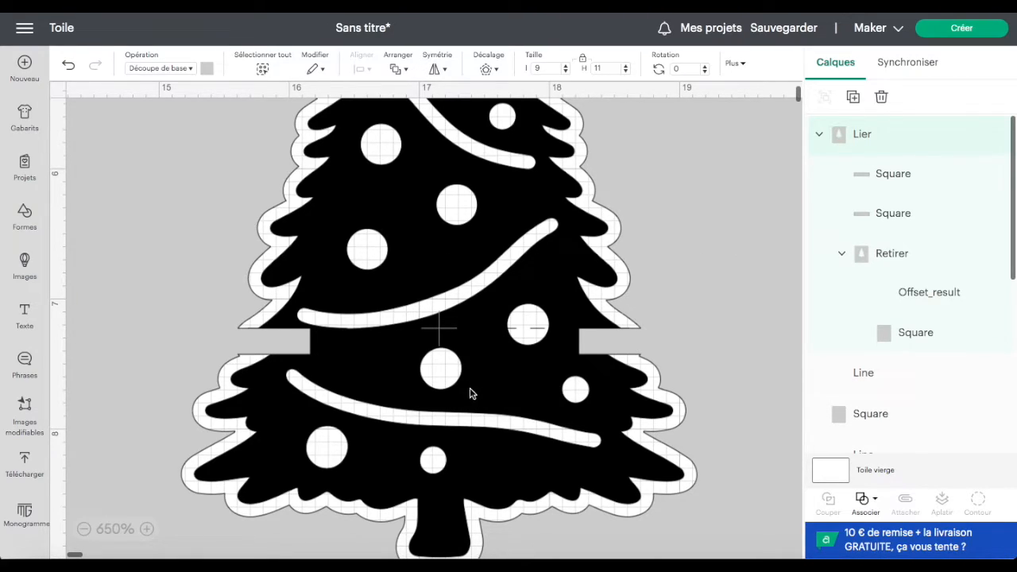
Step: Unite the Christmas Tree image with the 9 × 11 cm cut-out piece, using Lier
left_click(84, 530)
left_click(83, 530)
left_click(83, 530)
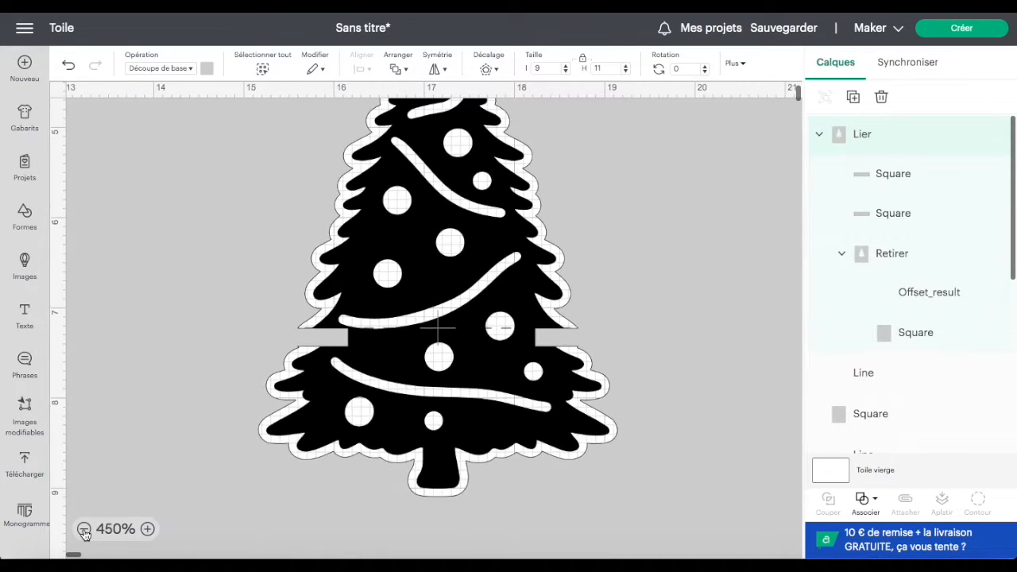
left_click(83, 530)
left_click(83, 530)
left_click(83, 530)
left_click(84, 530)
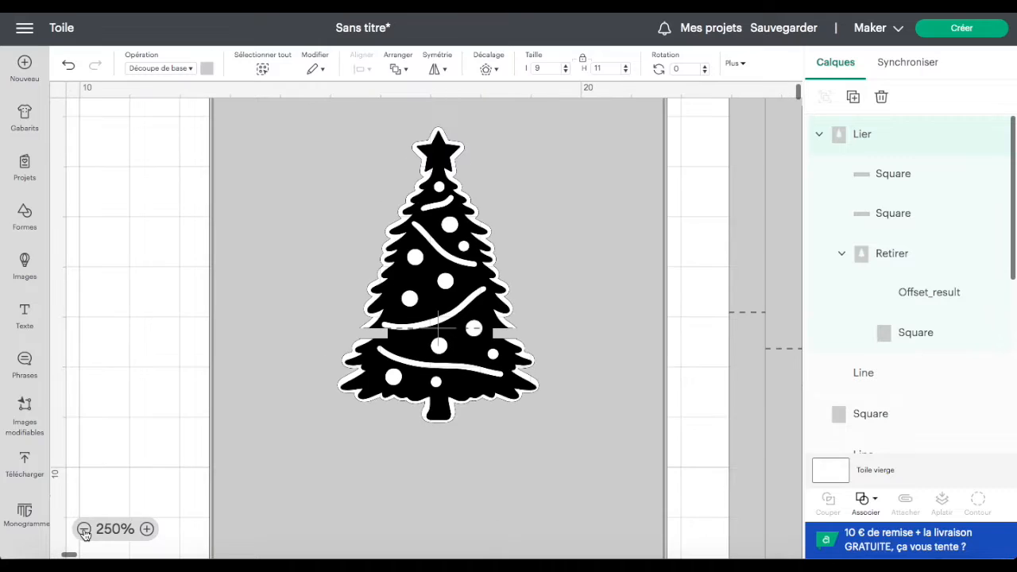
left_click(83, 531)
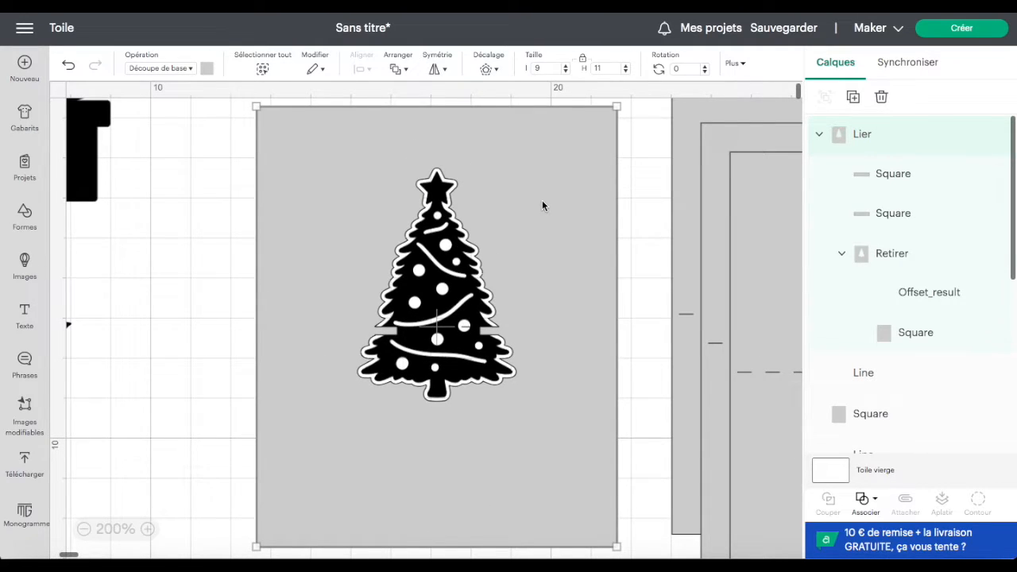
left_click_drag(640, 184, 399, 165)
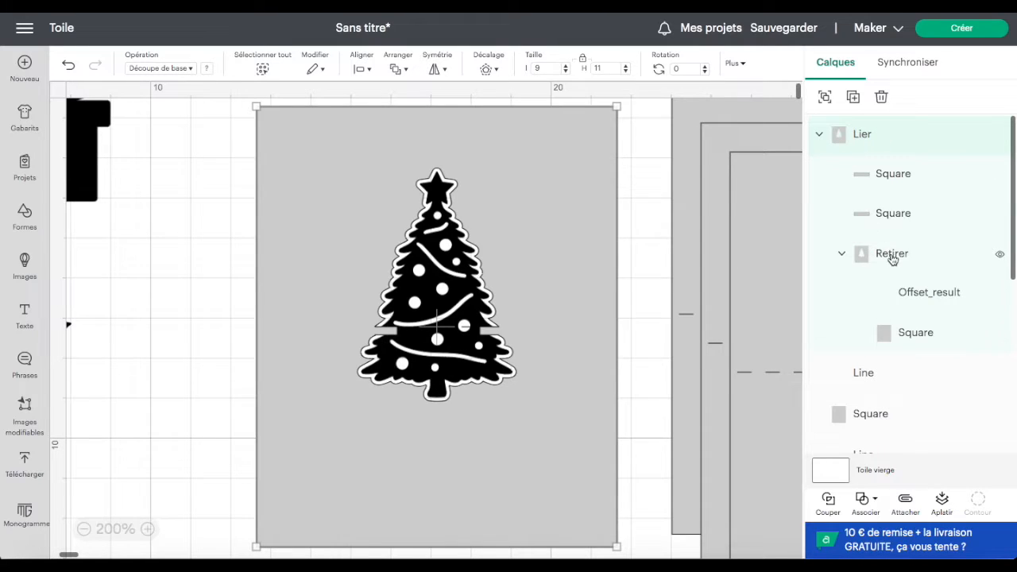
scroll(882, 271, "down", 5)
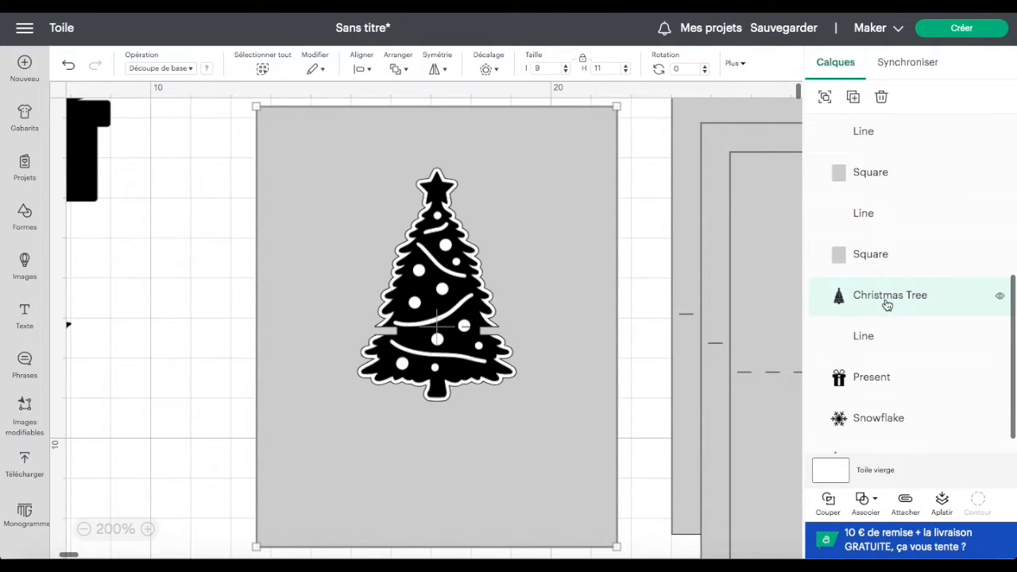
scroll(887, 304, "down", 1)
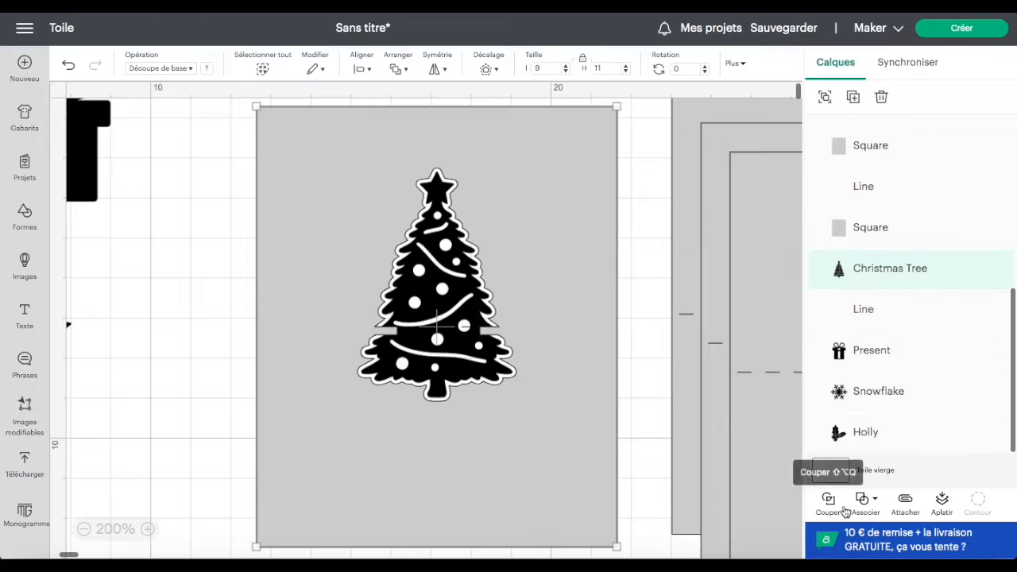
left_click(875, 503)
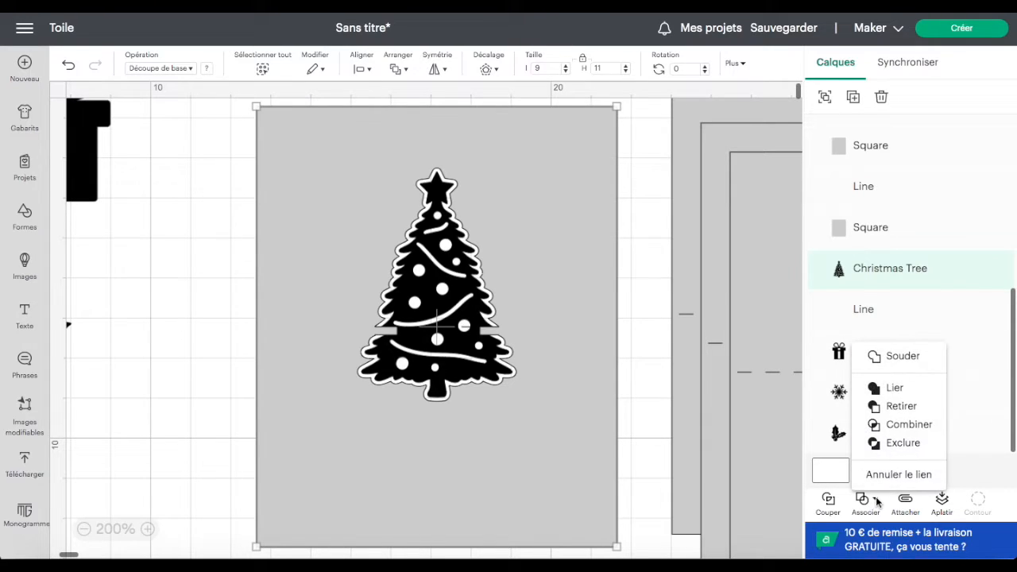
left_click(893, 388)
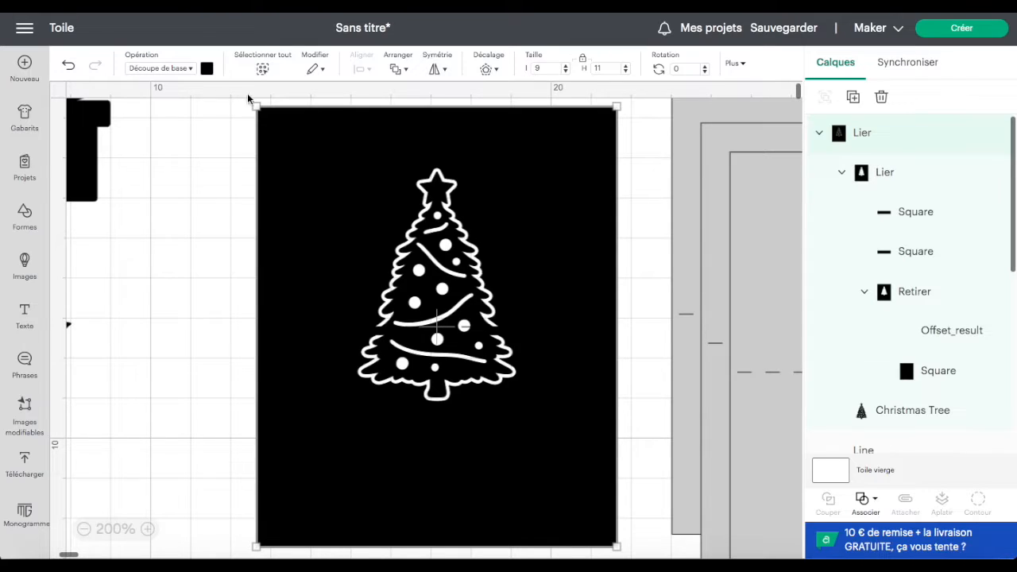
Step: Recolour the united tree piece light grey and send it to the back, behind its score line
left_click(208, 70)
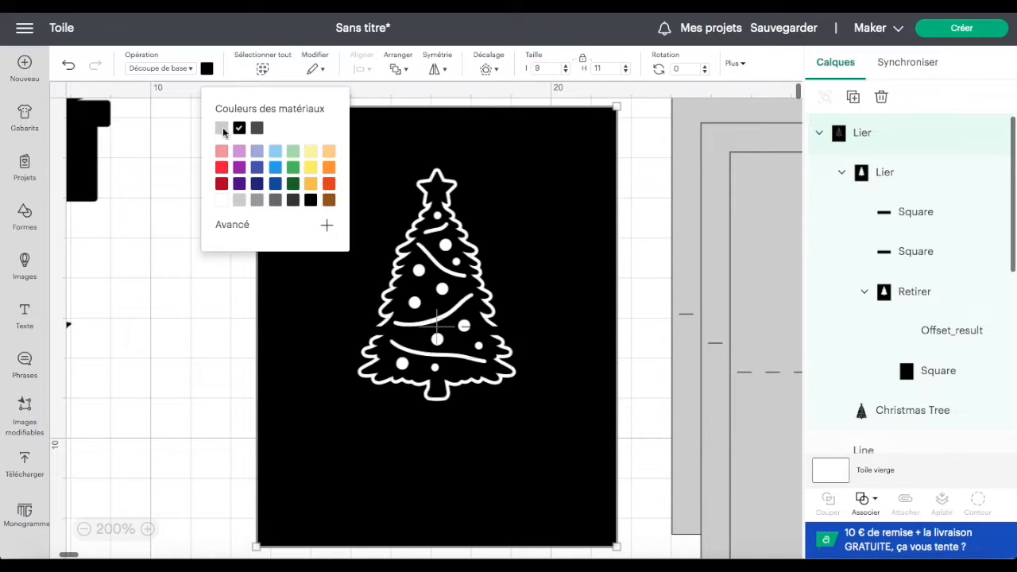
left_click(241, 202)
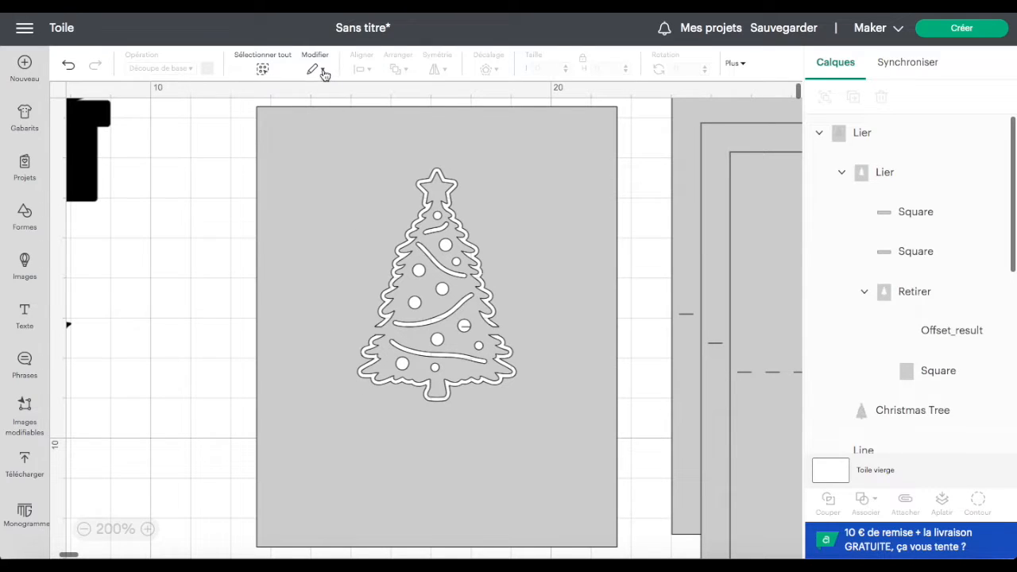
left_click(389, 170)
left_click(407, 71)
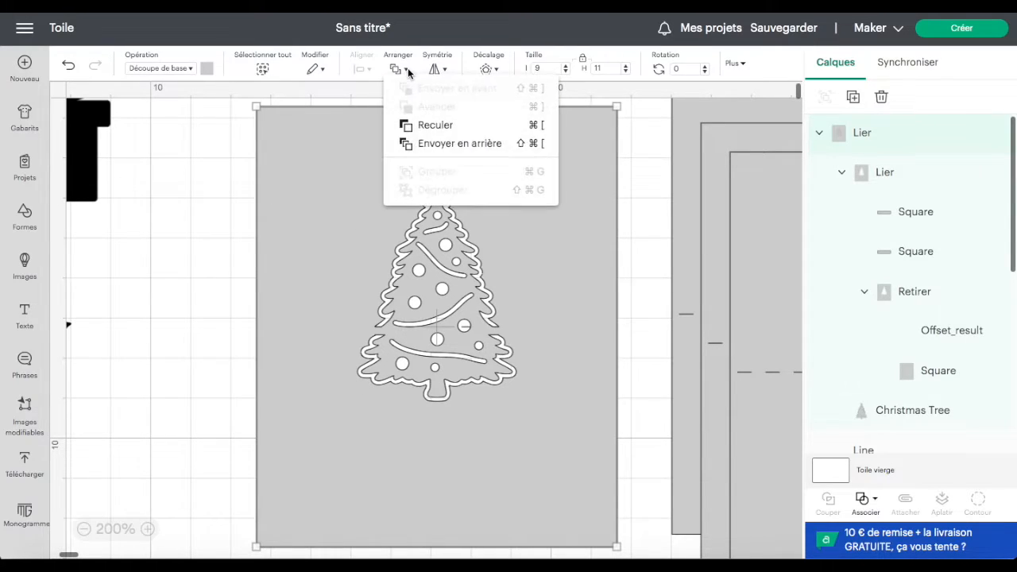
left_click(421, 148)
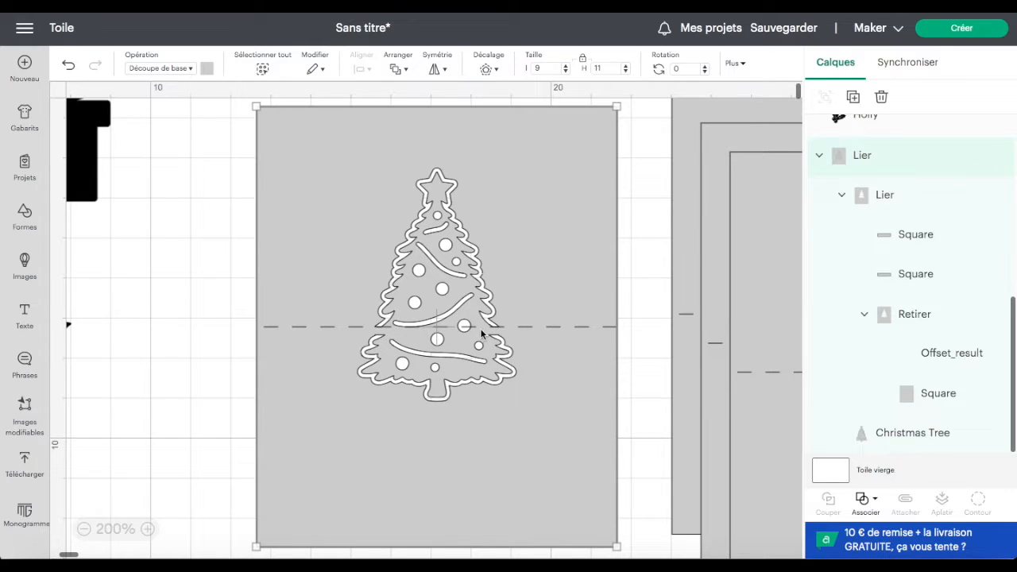
Step: Shorten the score line across the tree to about 2.96 cm, from the piece's left edge to the tree's left outline, and deselect it
left_click(147, 529)
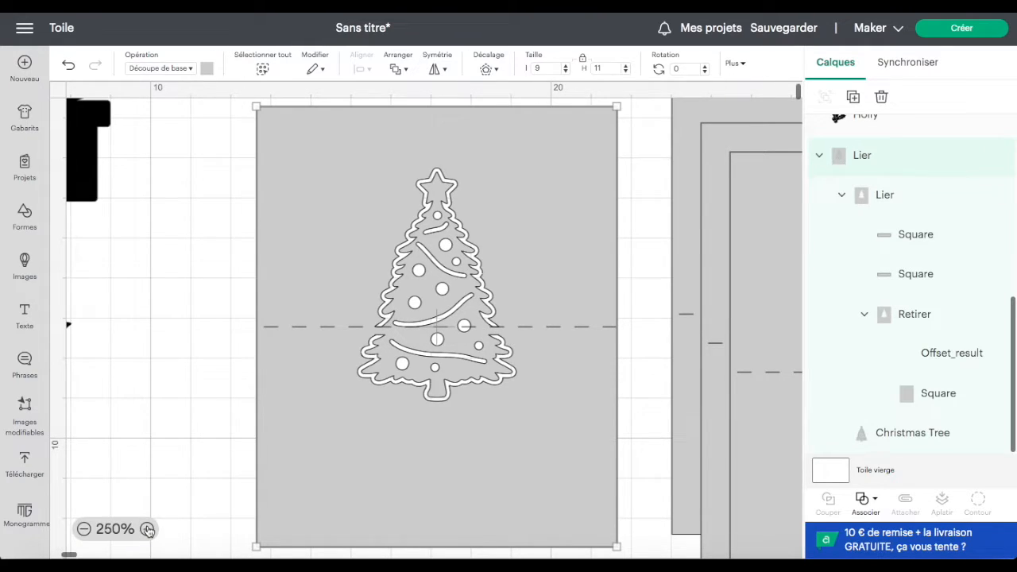
left_click(148, 529)
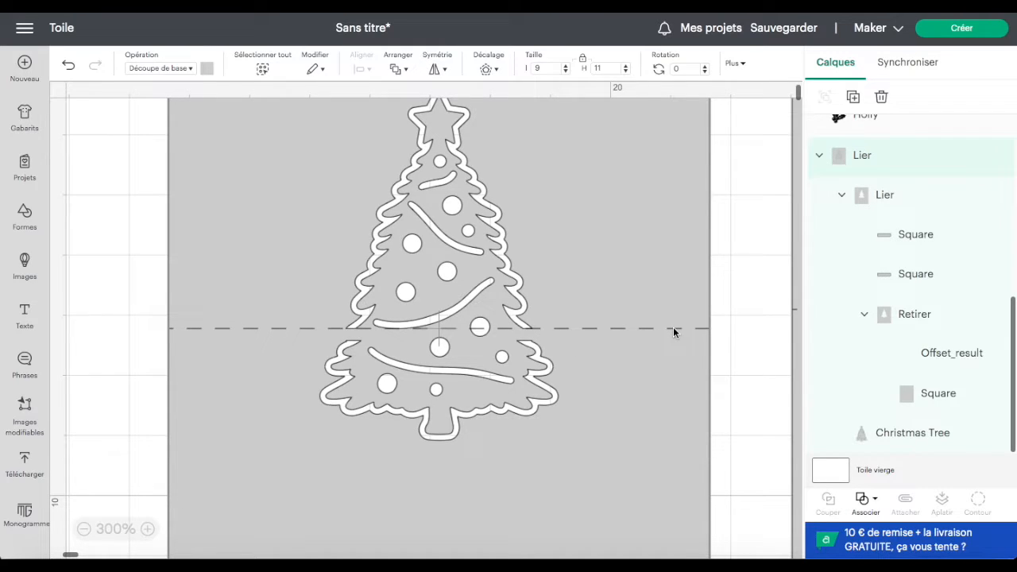
left_click(760, 312)
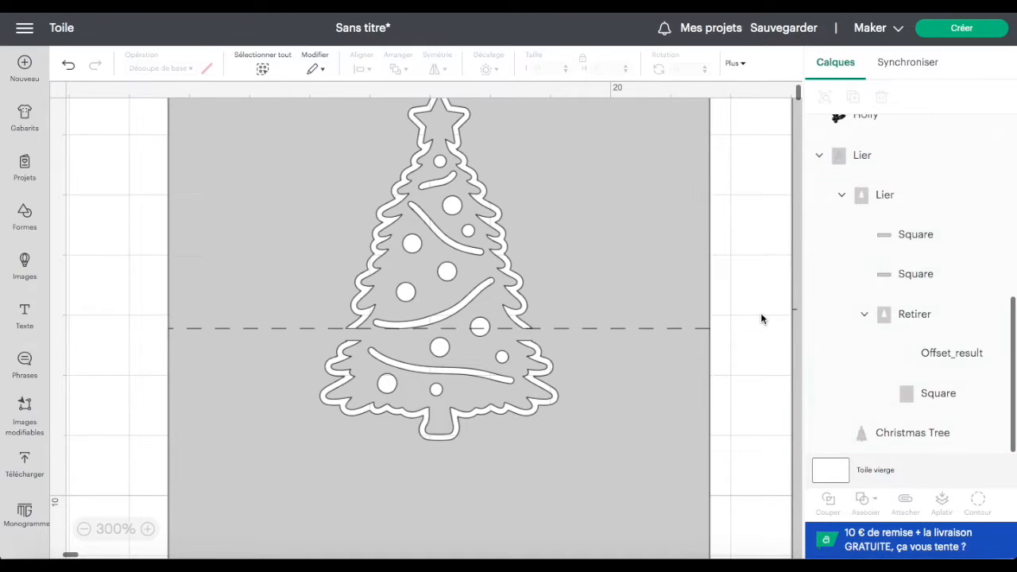
left_click(676, 328)
left_click_drag(710, 327, 347, 312)
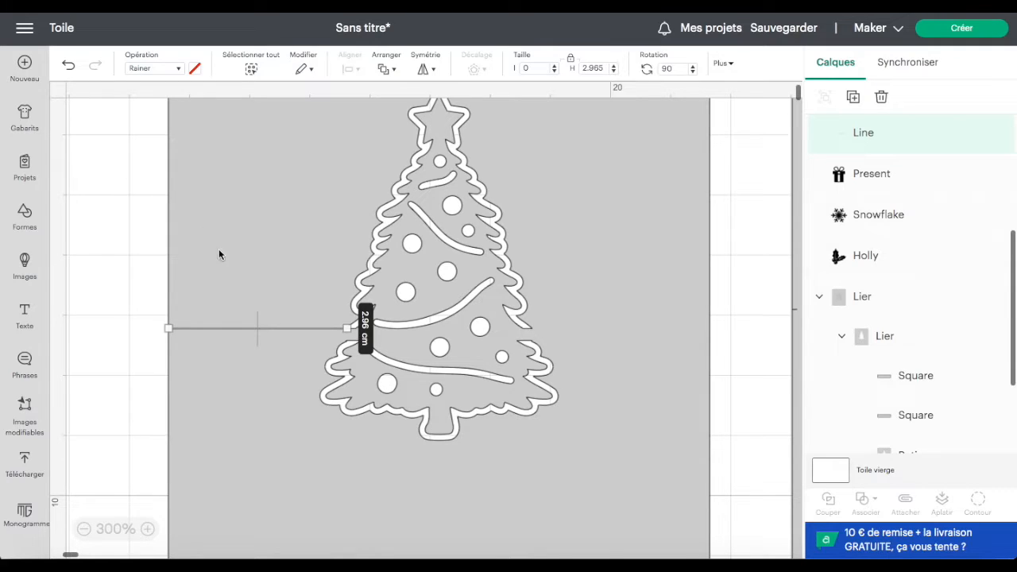
scroll(437, 290, "down", 2)
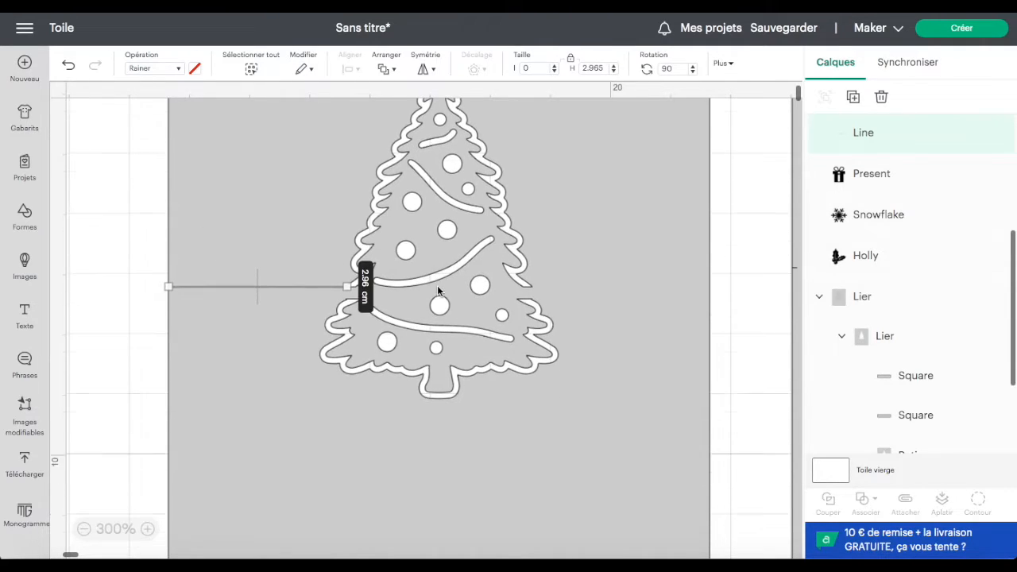
left_click(123, 287)
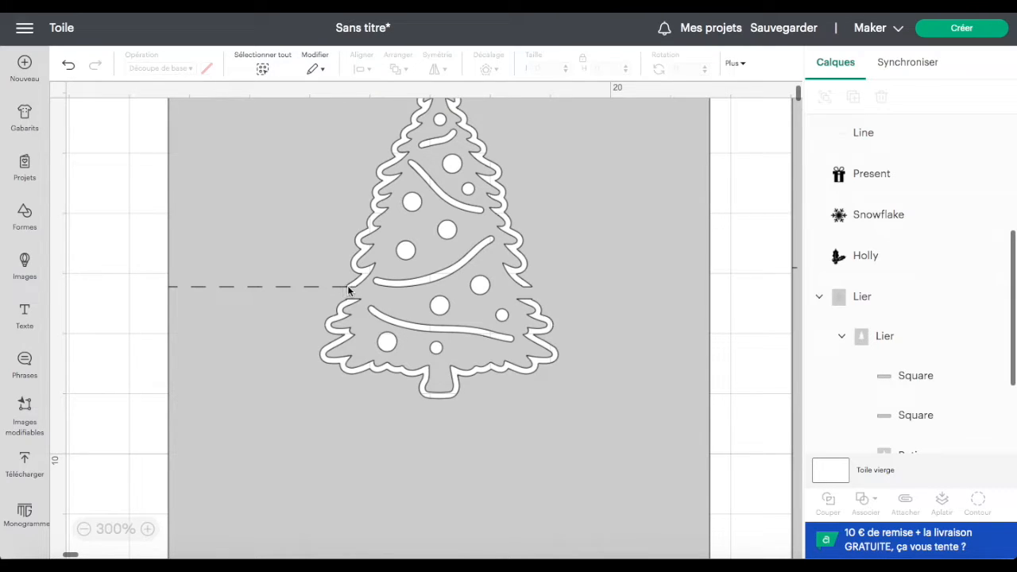
Step: Duplicate the shortened score line and place the copy between the tree's right outline and the piece's right edge
left_click(229, 287)
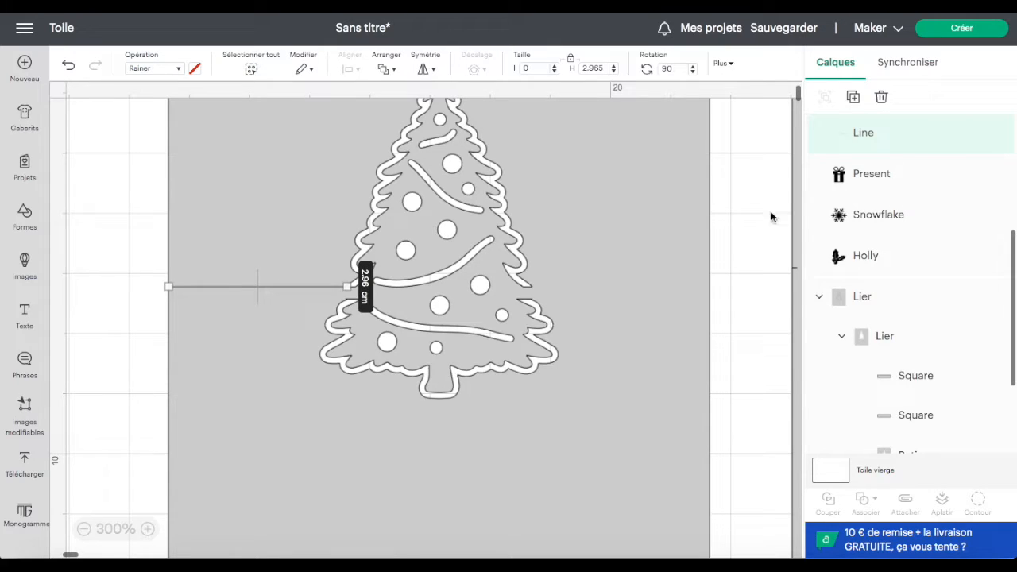
left_click(853, 97)
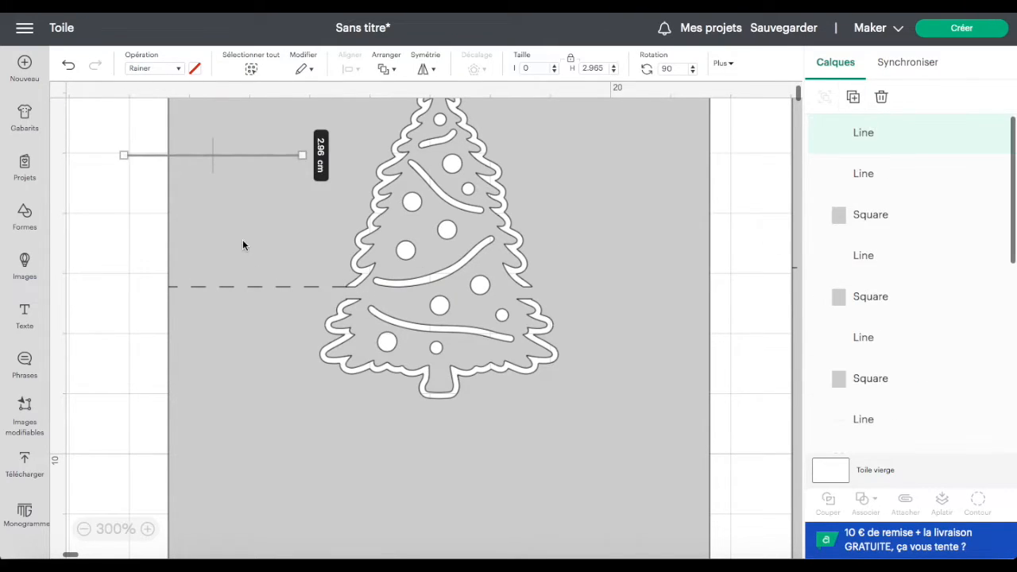
left_click_drag(148, 155, 550, 289)
left_click(723, 331)
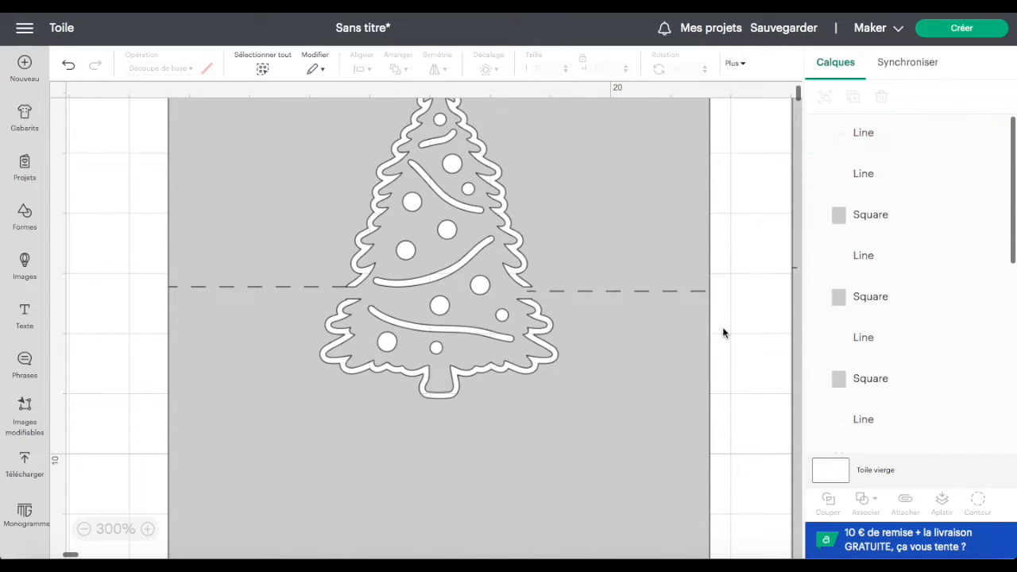
Step: Centre the copied score line vertically on the 9 × 11 cm tree piece
left_click_drag(724, 326, 673, 249)
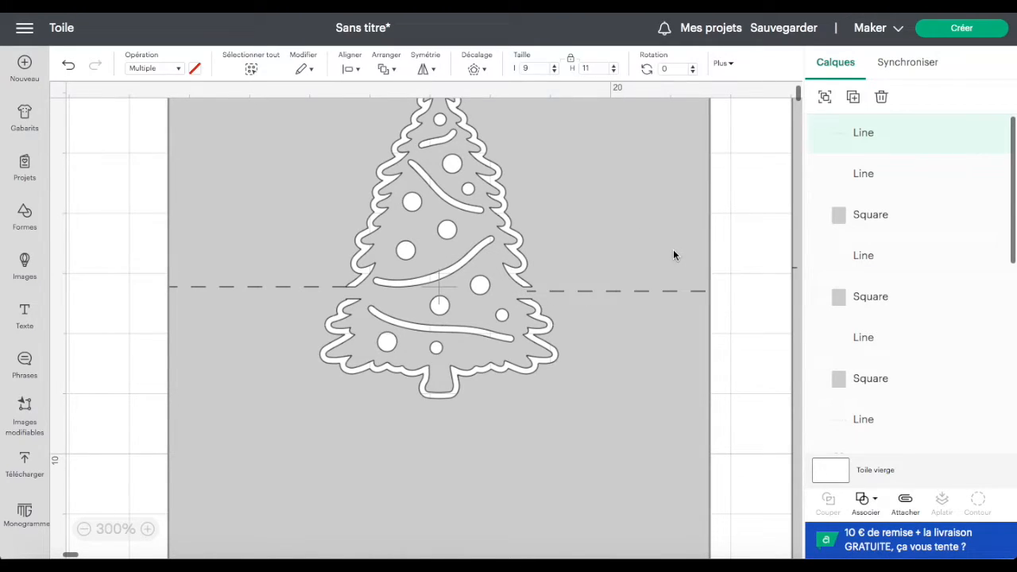
left_click(359, 71)
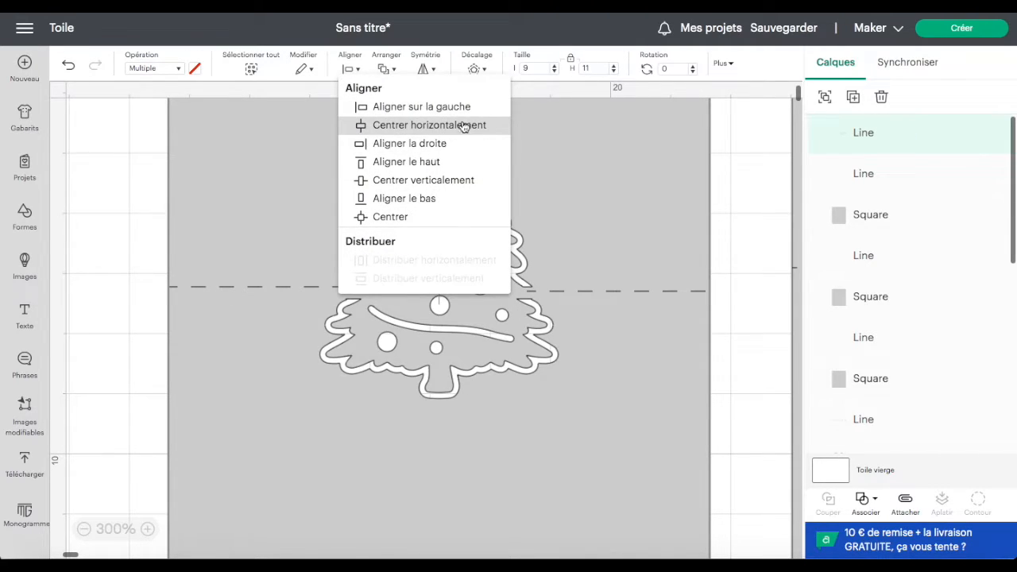
left_click(467, 180)
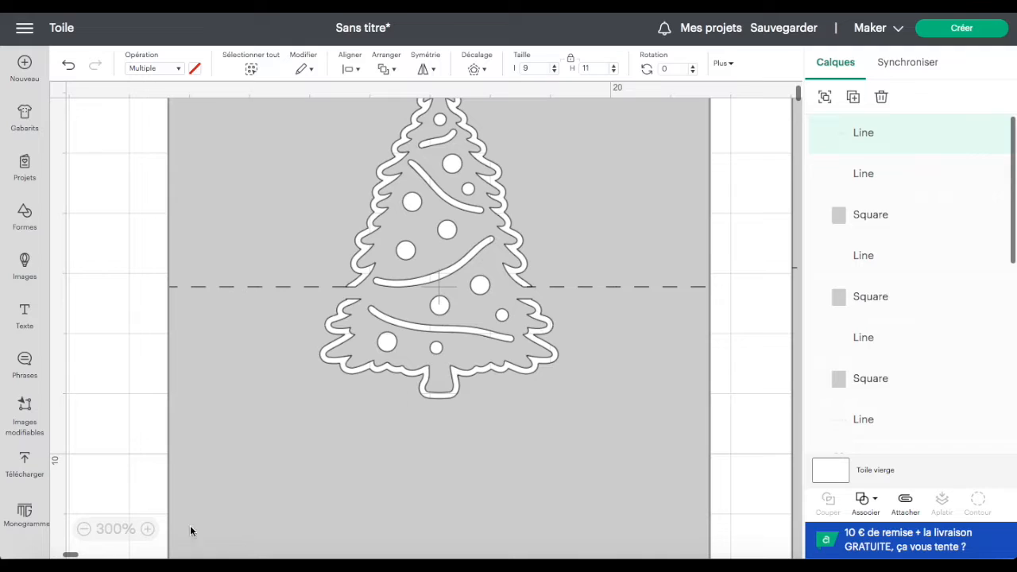
Step: Adjust the inner end of the right score line to meet the tip of the tree's right outline
left_click(147, 530)
left_click(147, 529)
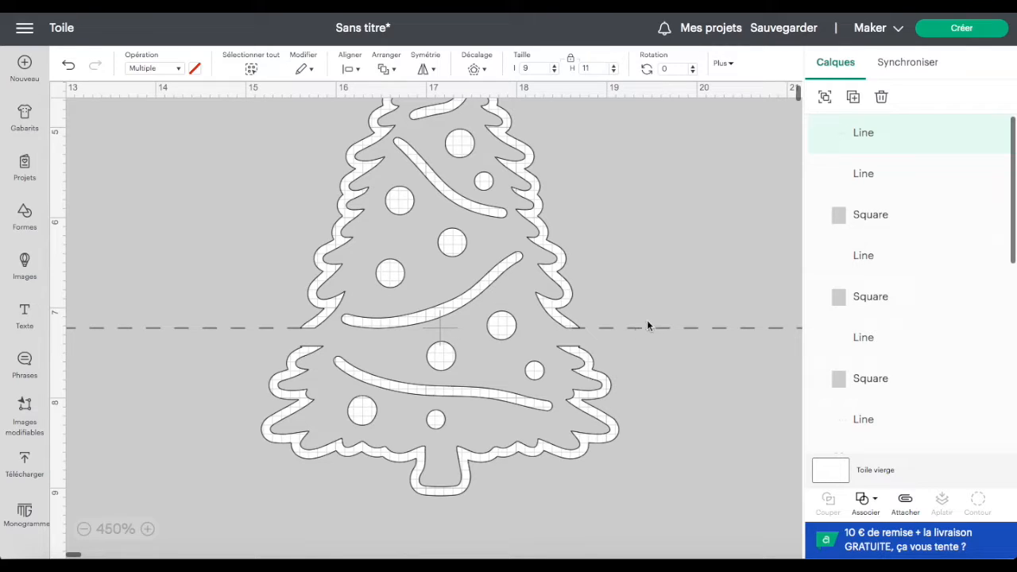
left_click(911, 143)
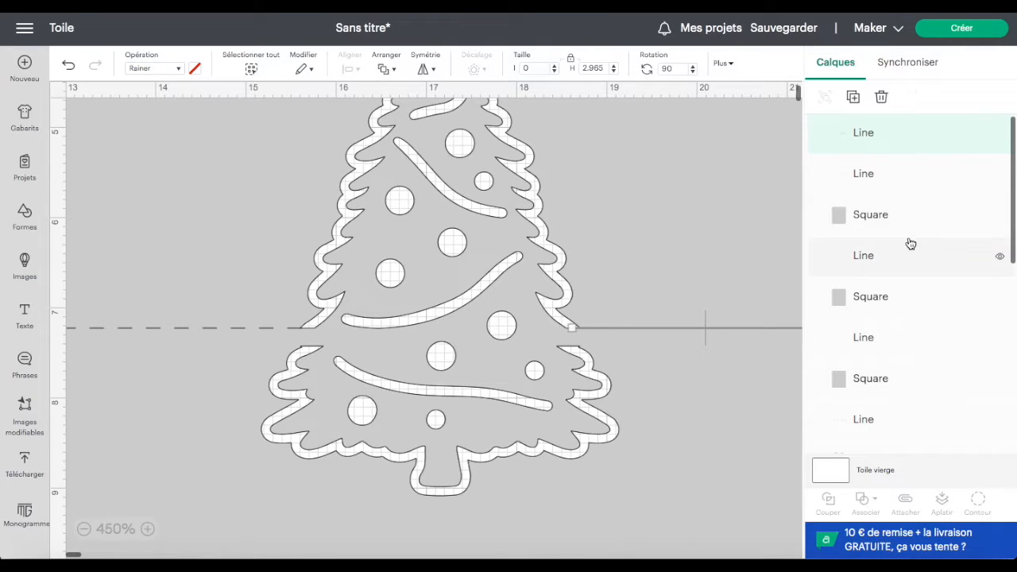
scroll(910, 244, "down", 3)
scroll(911, 244, "up", 3)
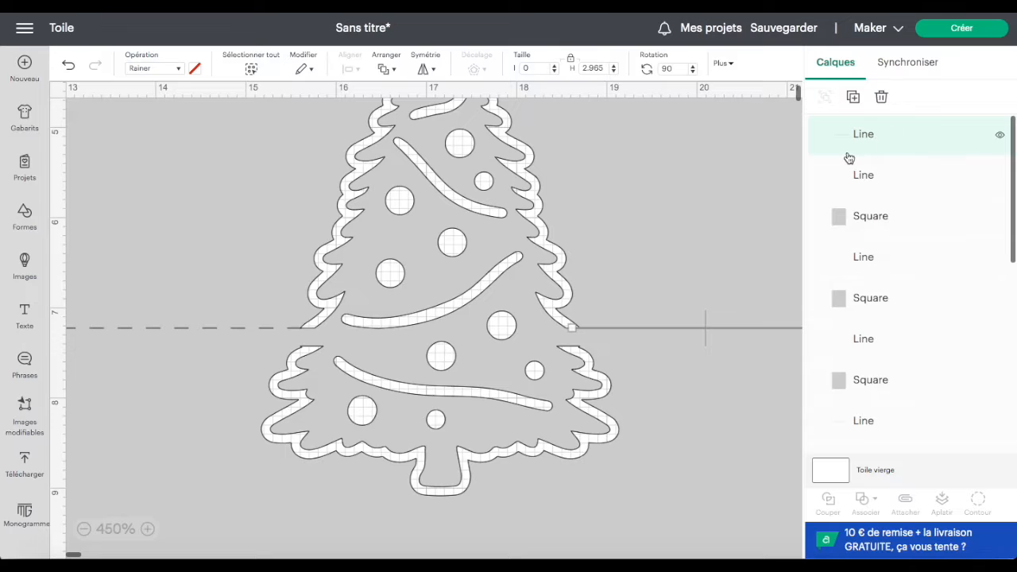
left_click_drag(572, 326, 577, 327)
left_click_drag(576, 327, 578, 326)
left_click(623, 365)
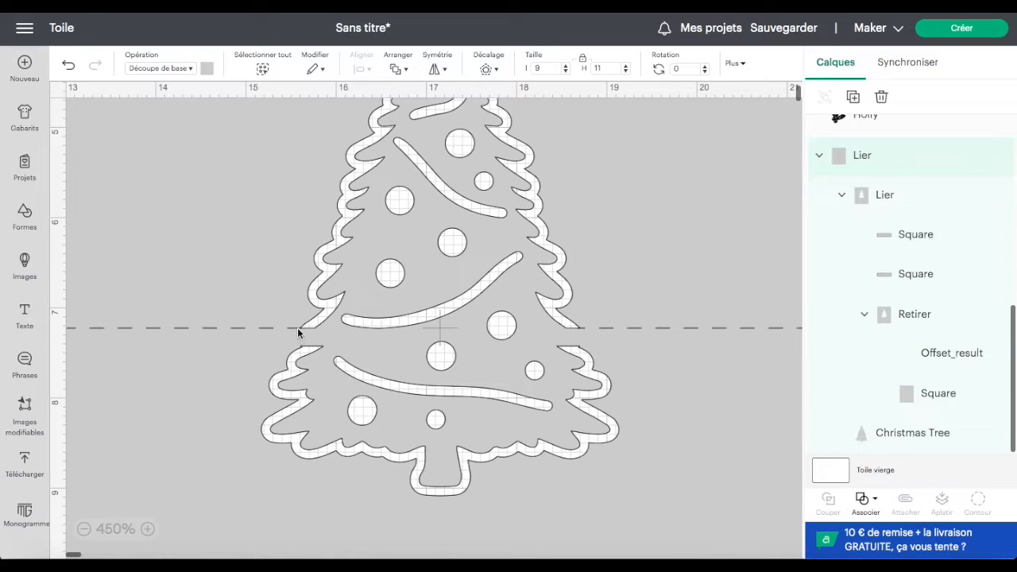
Step: Extend the inner end of the left score line to about 2.97 cm, meeting the tree's left outline
left_click(180, 326)
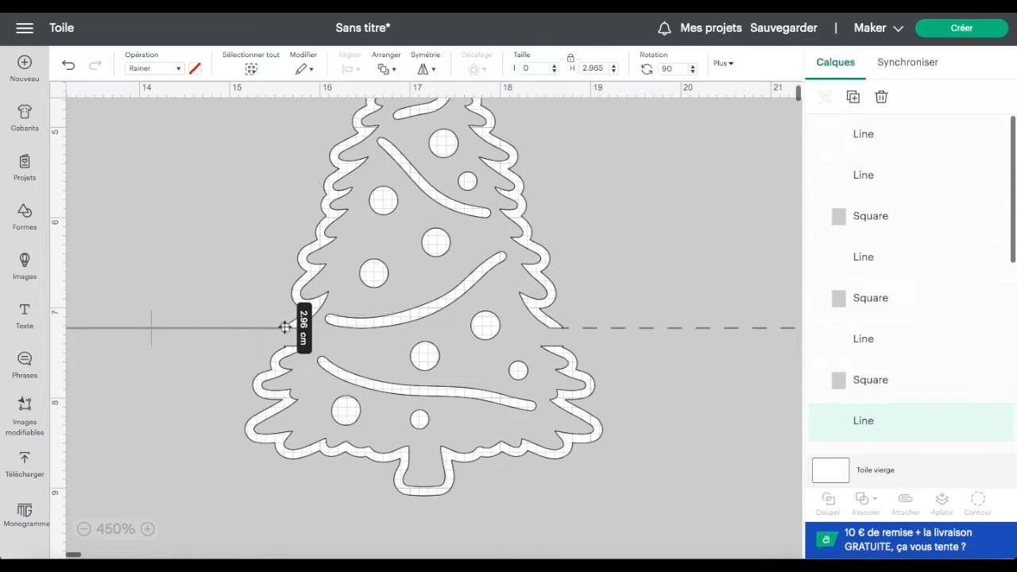
left_click_drag(282, 327, 286, 328)
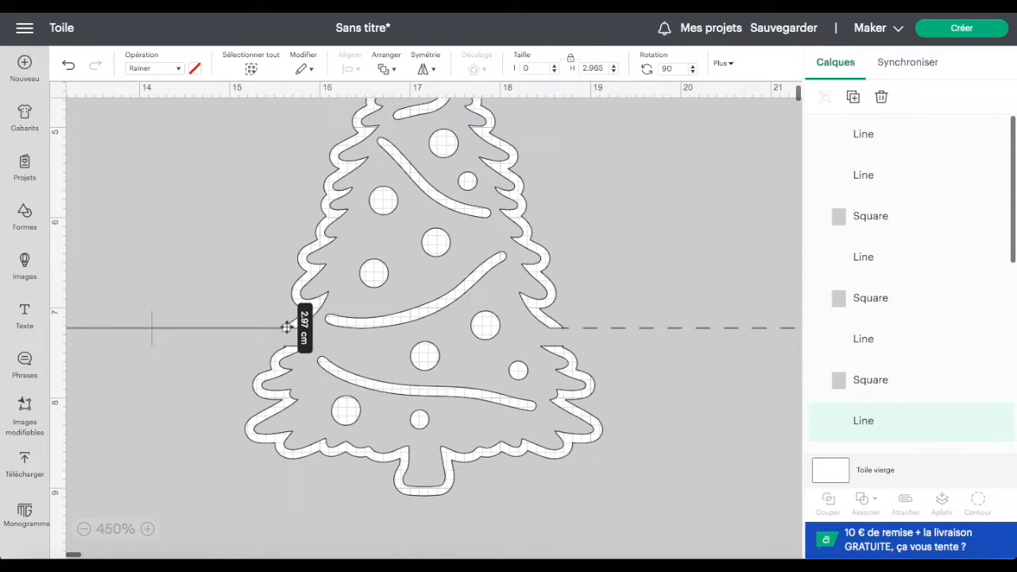
left_click(283, 330)
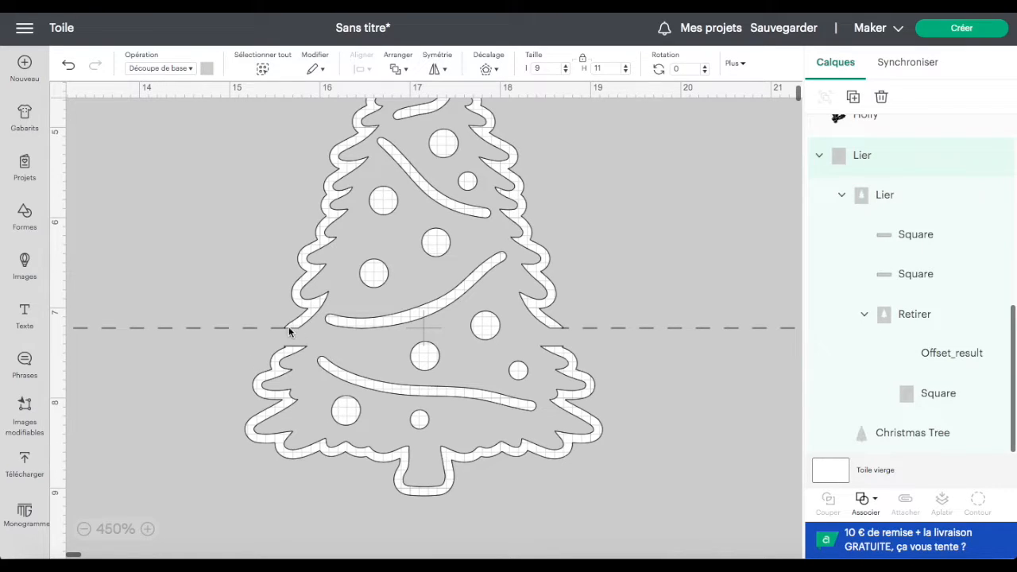
Step: Attach both score lines to the 9 × 11 cm tree piece and move the piece beneath the snowflake and holly images
left_click(116, 529)
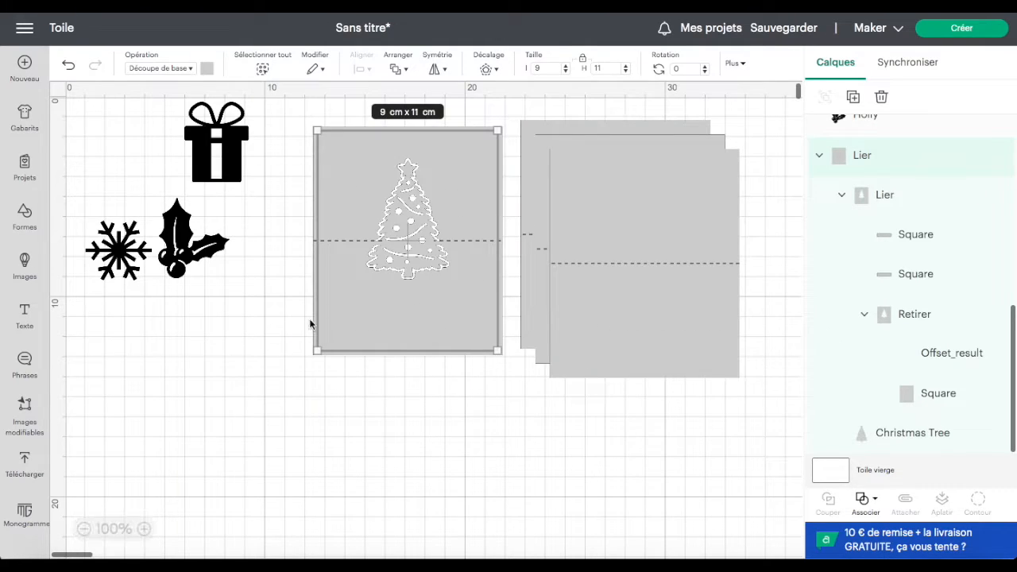
left_click(340, 421)
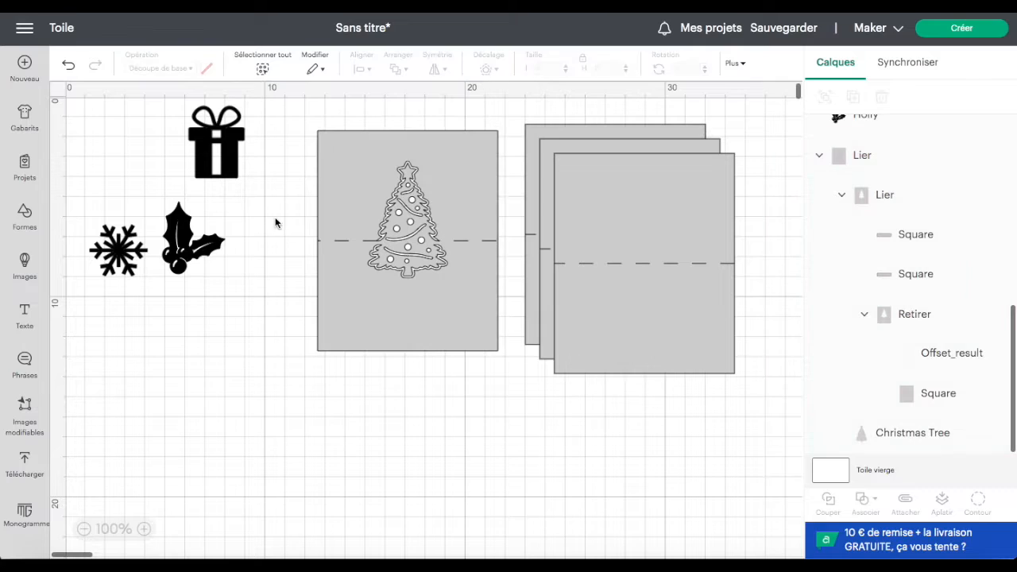
left_click_drag(275, 223, 513, 276)
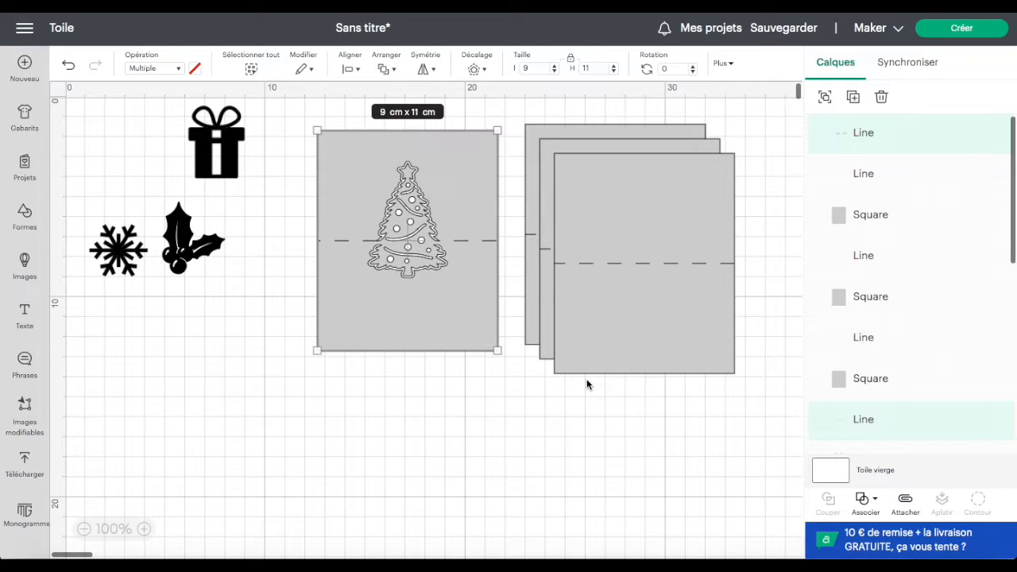
left_click(906, 500)
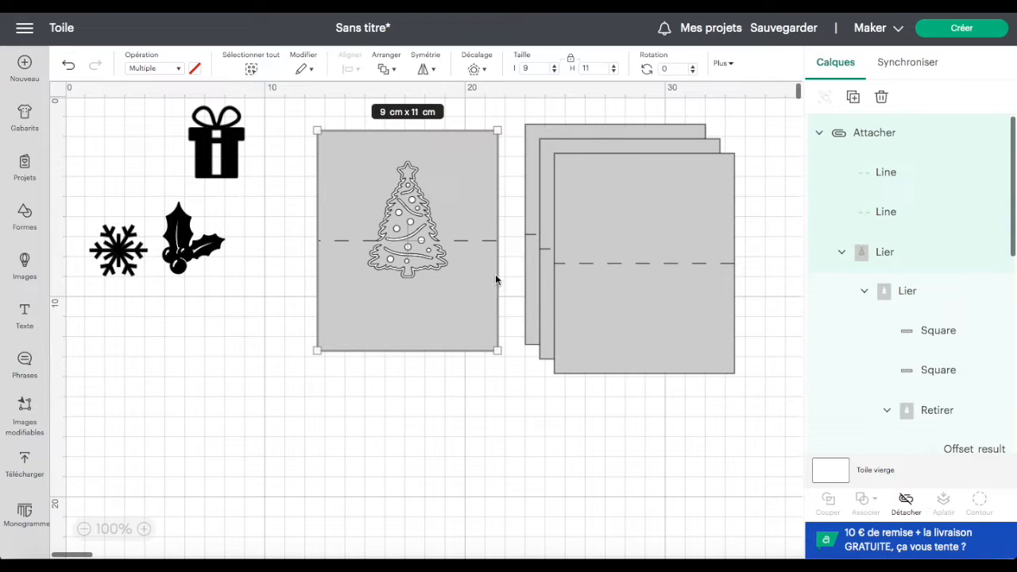
left_click_drag(477, 183, 426, 161)
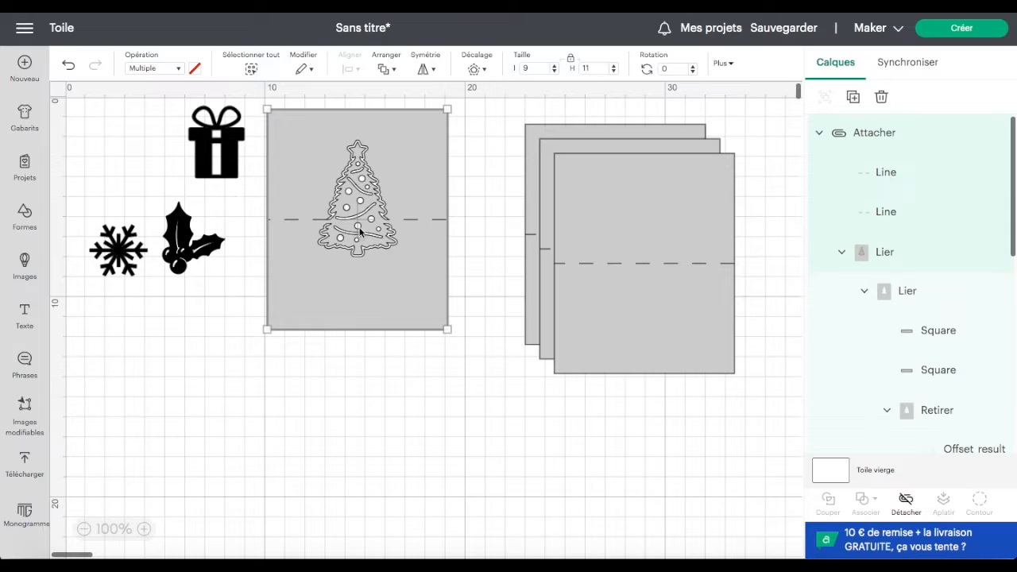
left_click_drag(358, 261, 213, 360)
Step: Move the front blank 9 × 11 cm piece and its score line into the cleared space and centre them on each other
left_click_drag(688, 208, 458, 202)
left_click_drag(625, 264, 305, 260)
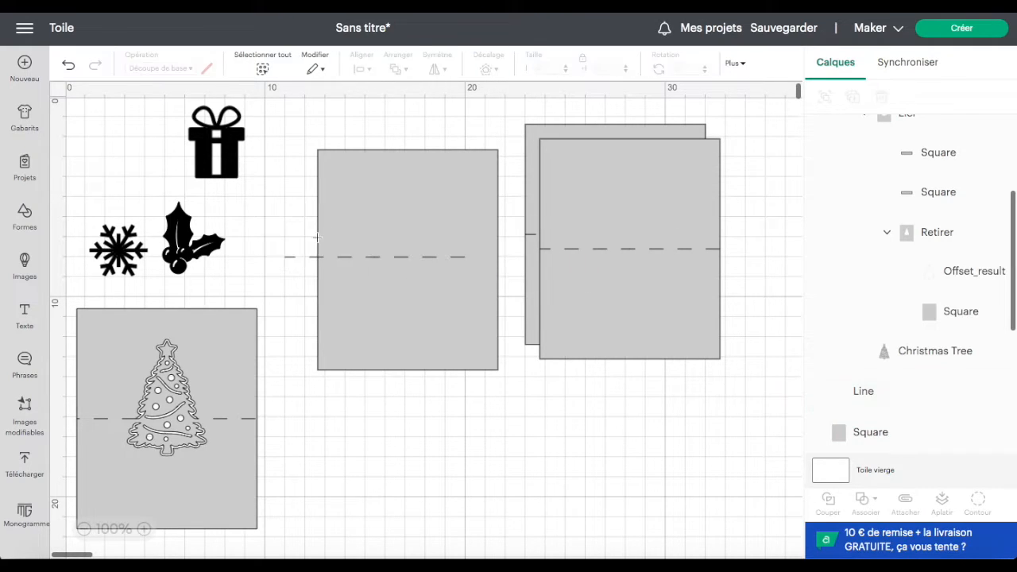
left_click_drag(270, 230, 412, 306)
left_click(357, 70)
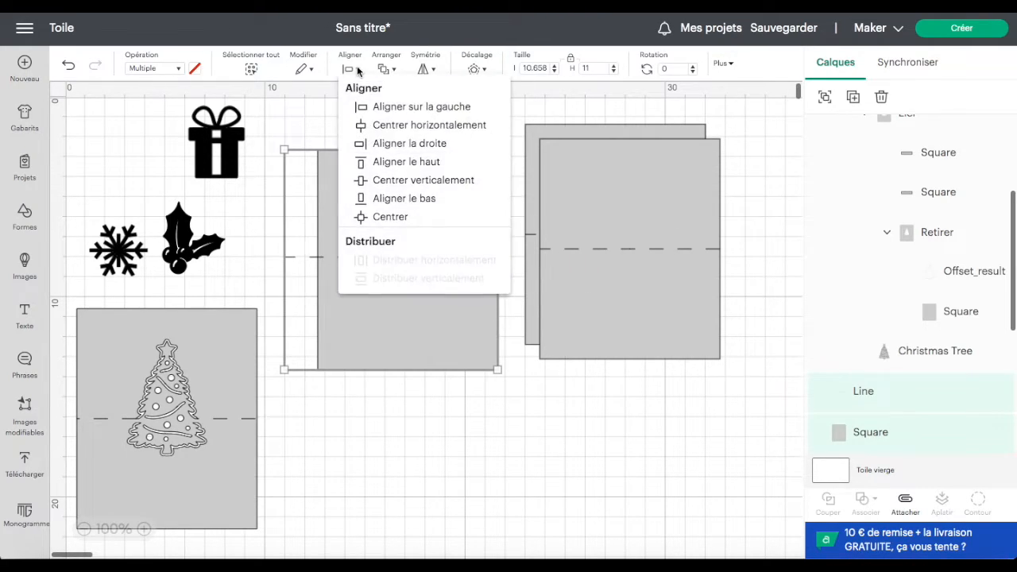
left_click(403, 221)
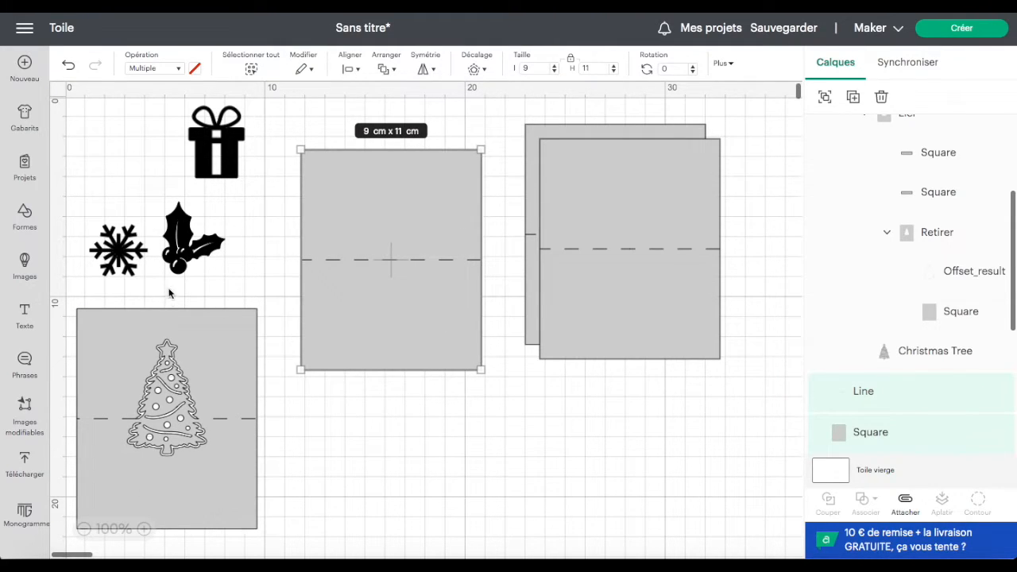
Step: Place the snowflake on the blank piece's score line and bring it to the front
left_click_drag(122, 257, 397, 253)
left_click(406, 70)
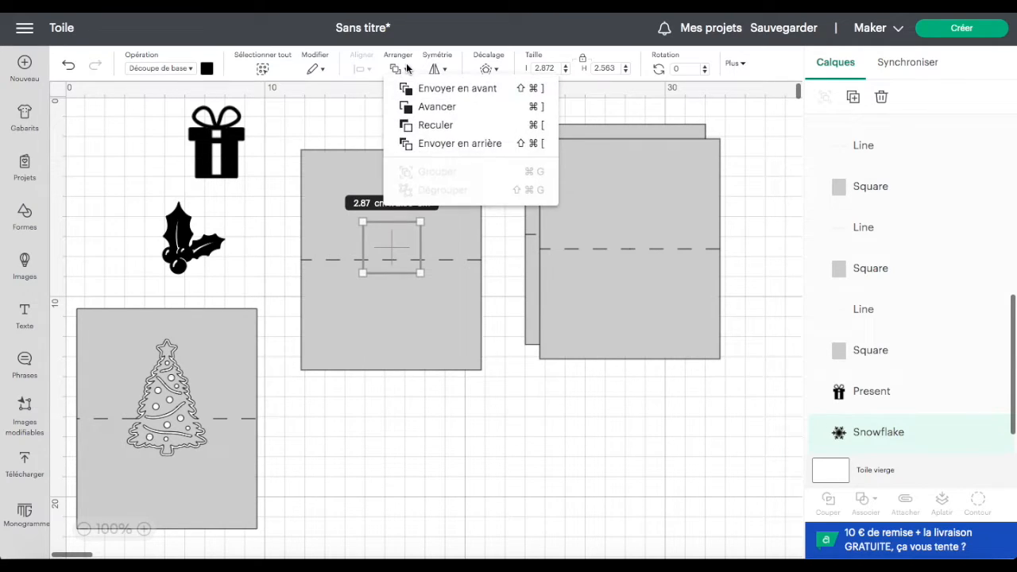
left_click(442, 88)
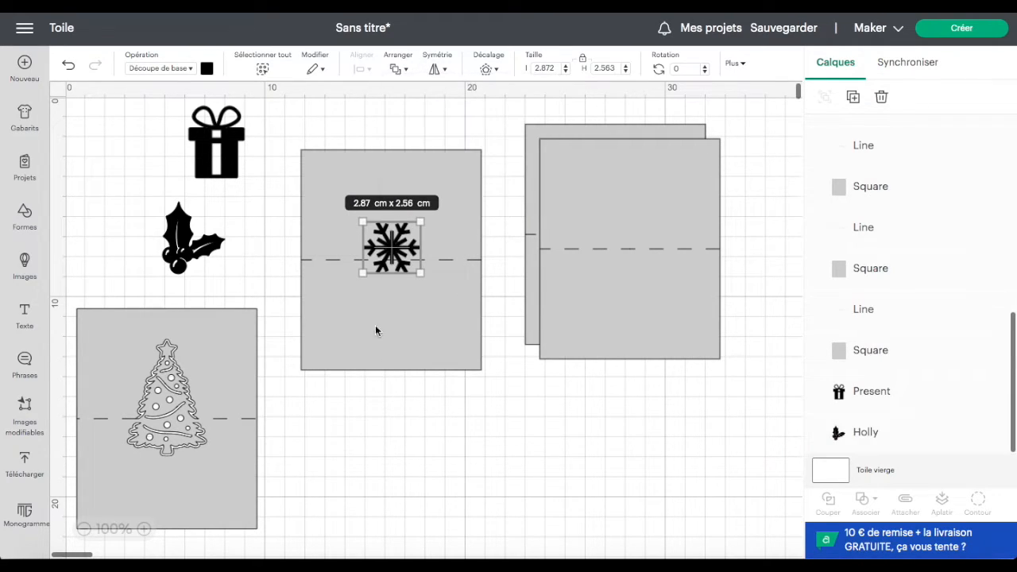
left_click(144, 529)
left_click(144, 529)
left_click(143, 530)
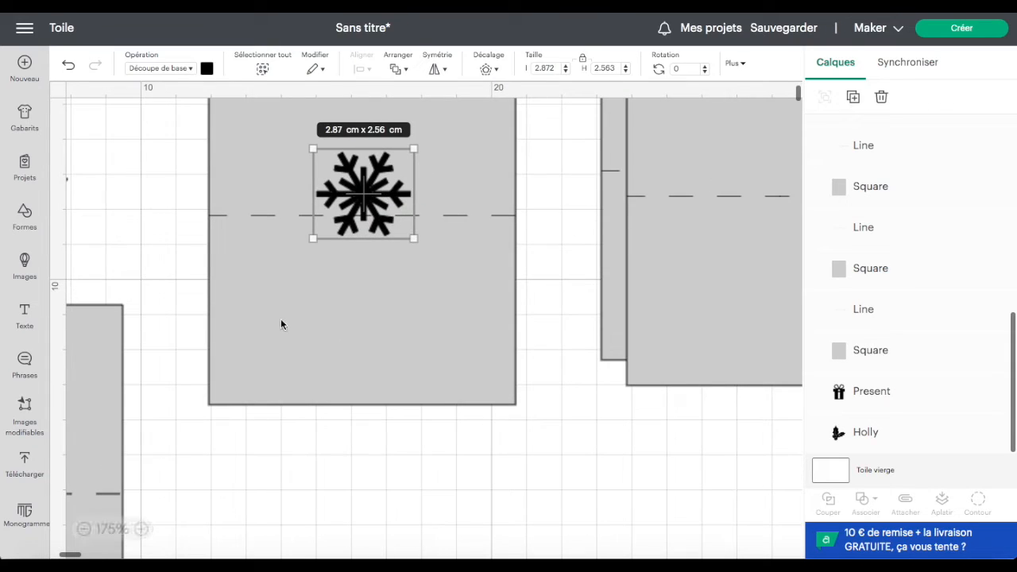
scroll(281, 319, "up", 3)
scroll(280, 319, "left", 1)
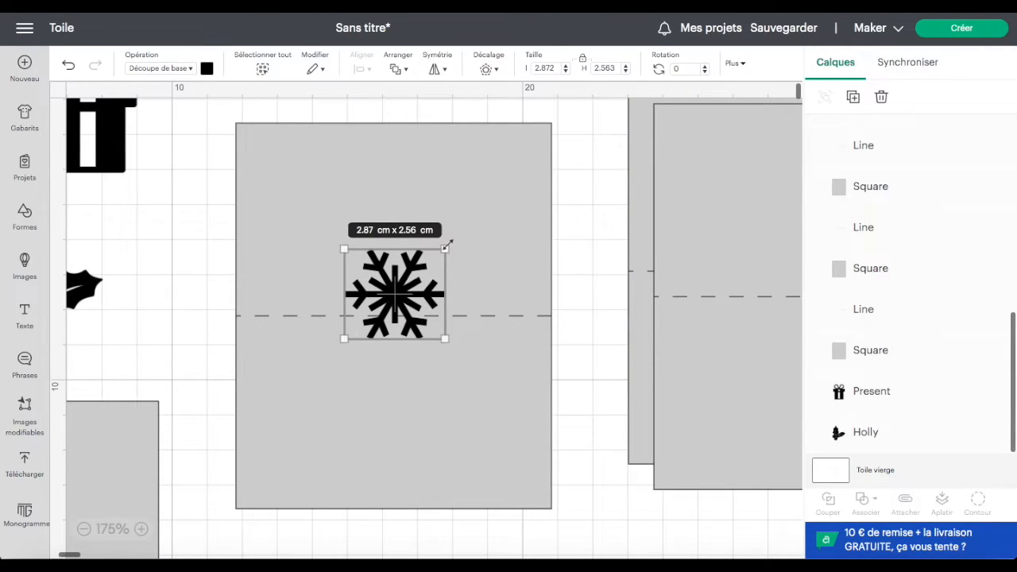
Step: Enlarge the snowflake to about 4.72 × 4.22 cm and position its middle over the piece's score line
left_click_drag(446, 247, 513, 187)
left_click_drag(457, 223, 421, 279)
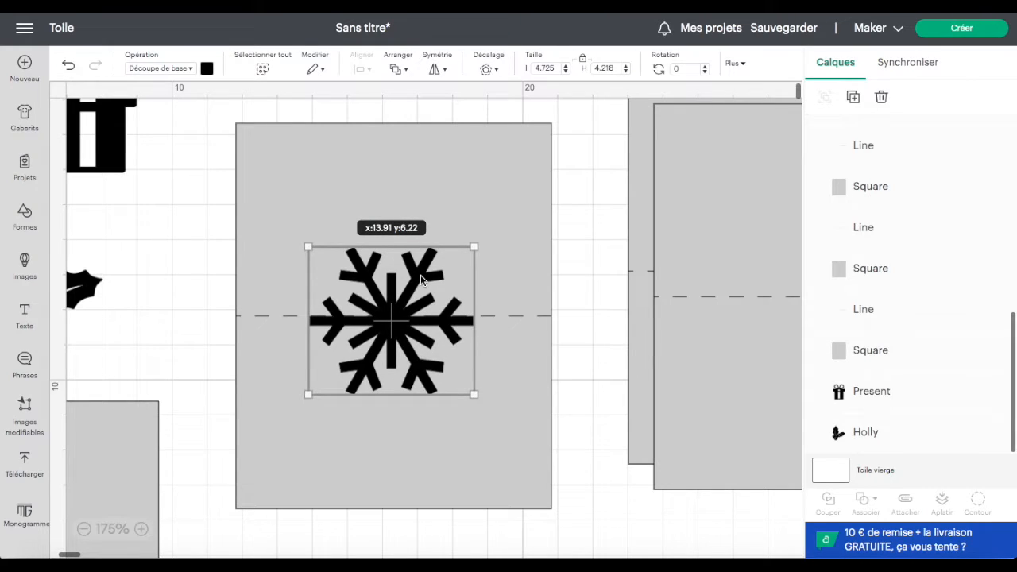
left_click_drag(420, 275, 429, 279)
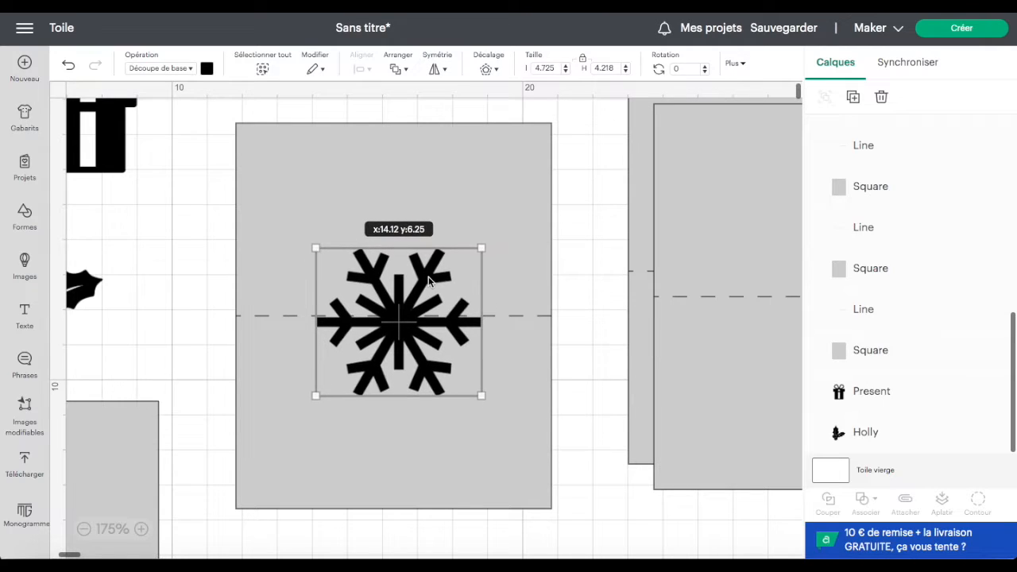
left_click_drag(429, 279, 429, 280)
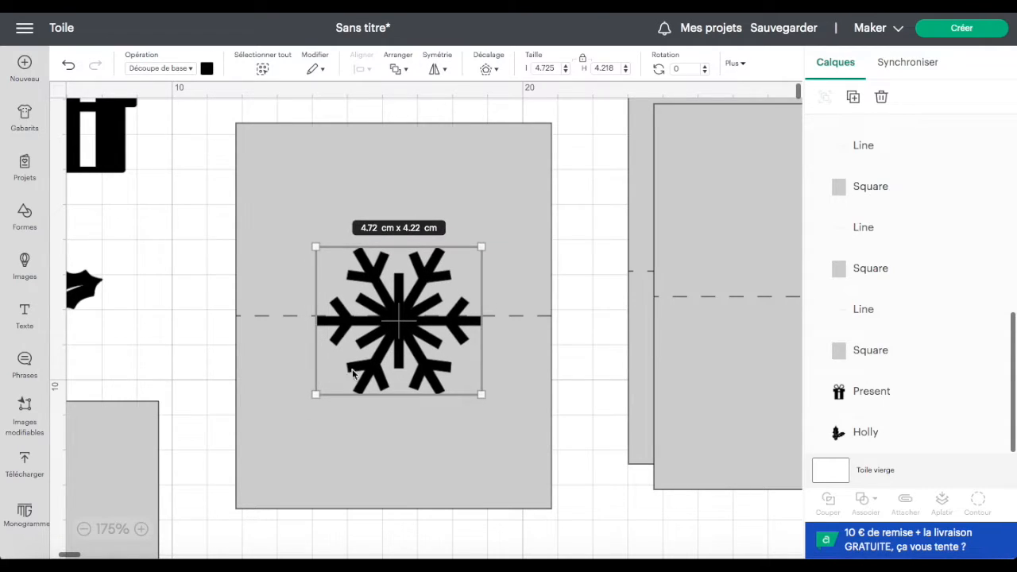
left_click(142, 530)
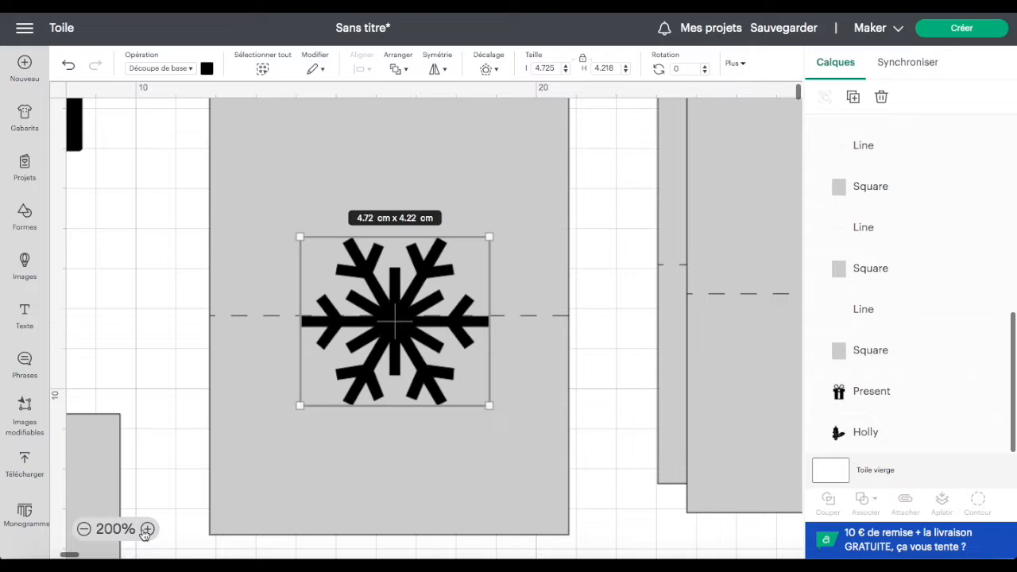
left_click_drag(480, 322, 480, 321)
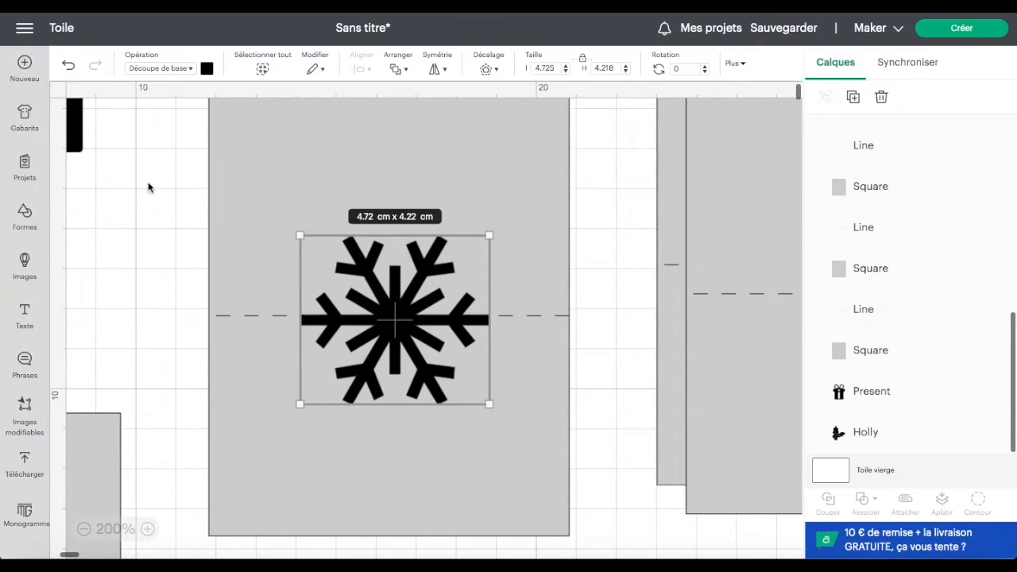
Step: Enlarge the snowflake to about 5.93 × 5.29 cm and move it up so only its lower arms cross the score line
left_click_drag(148, 181, 468, 274)
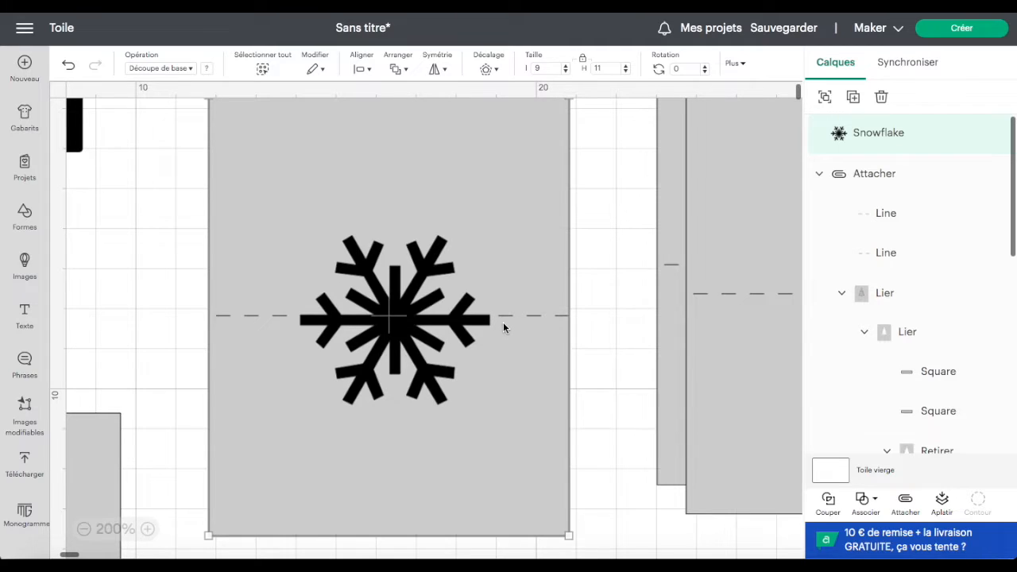
left_click(412, 330)
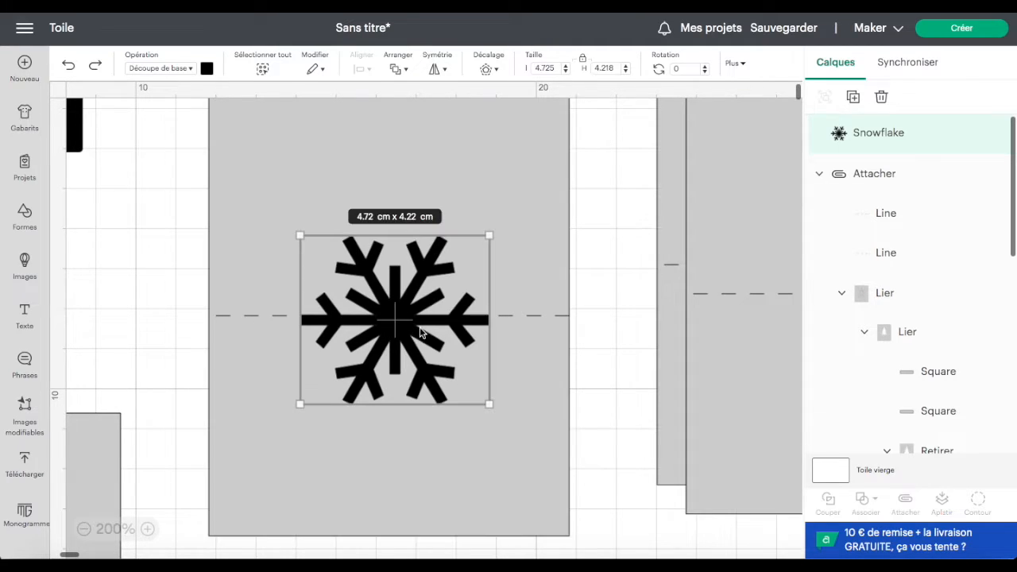
left_click_drag(416, 338, 414, 326)
left_click_drag(487, 224, 536, 181)
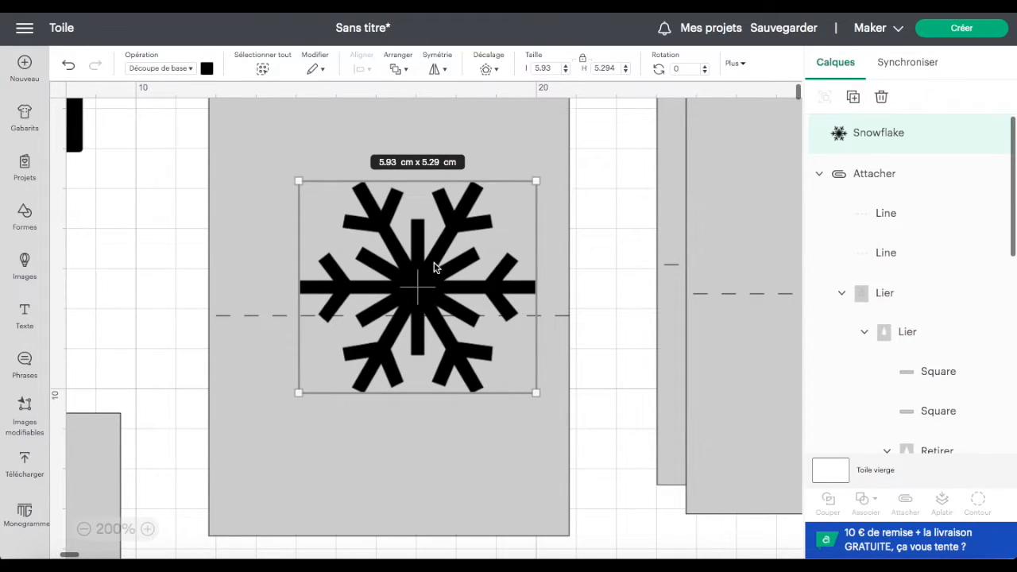
left_click_drag(433, 265, 414, 245)
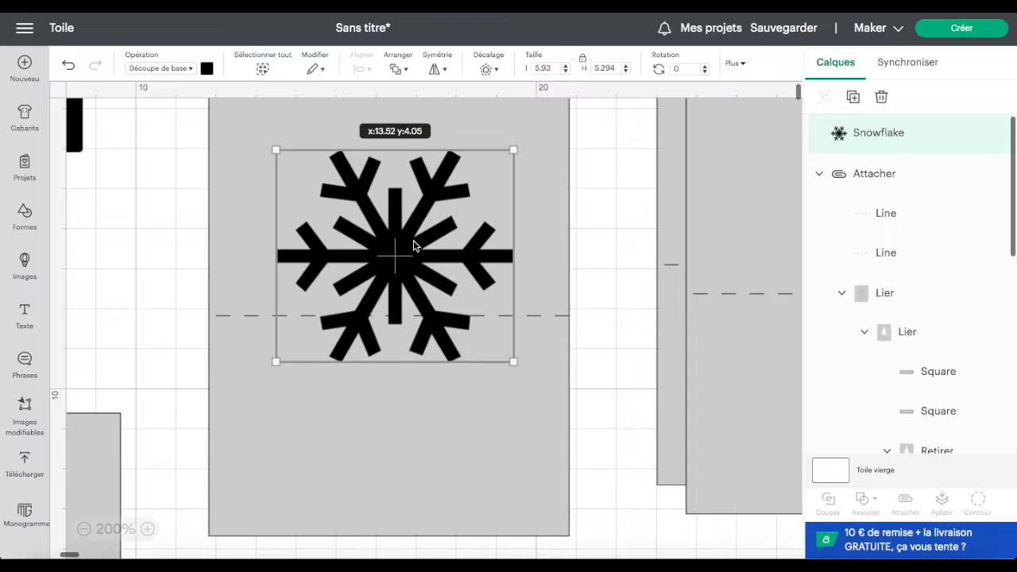
Step: Centre the snowflake horizontally on the 9 × 11 cm piece
scroll(413, 245, "up", 1)
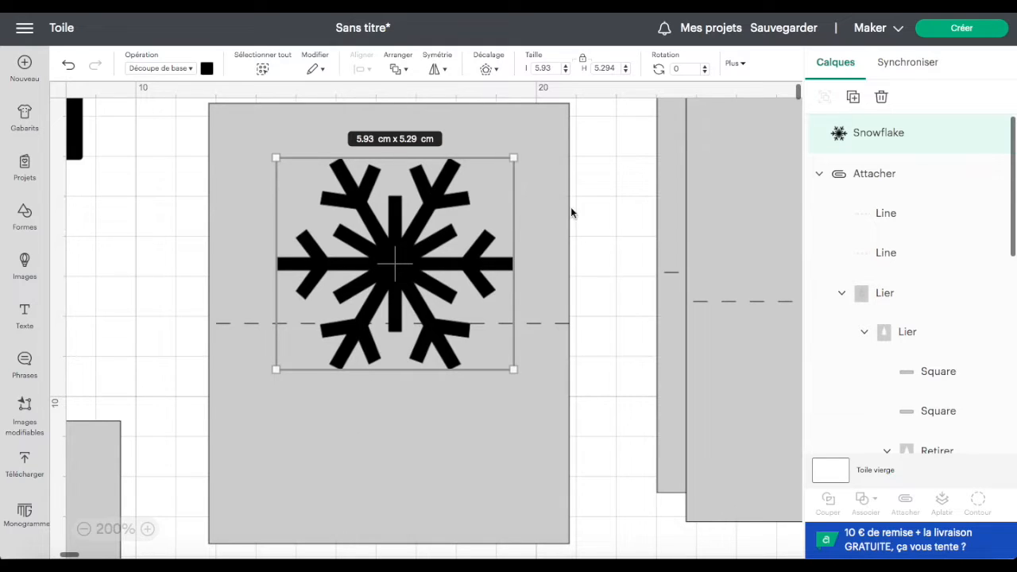
left_click(596, 247)
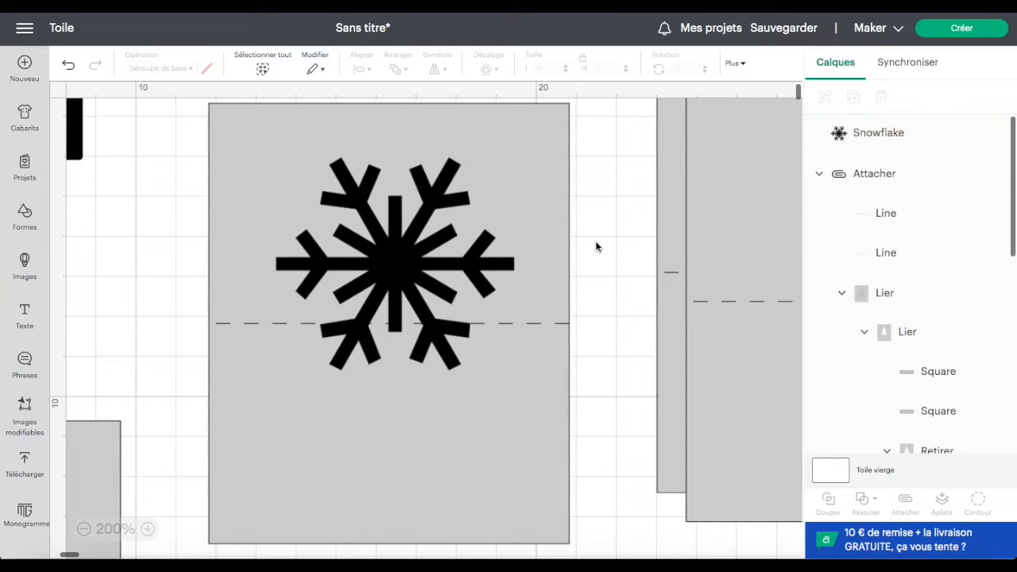
left_click(392, 254)
left_click_drag(392, 254, 391, 253)
left_click_drag(601, 233, 381, 140)
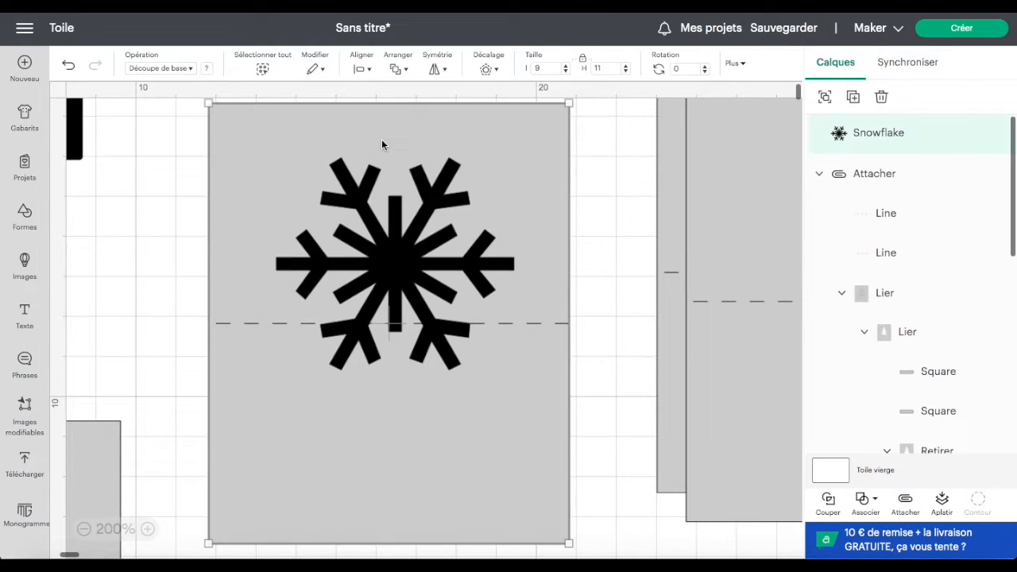
left_click(370, 71)
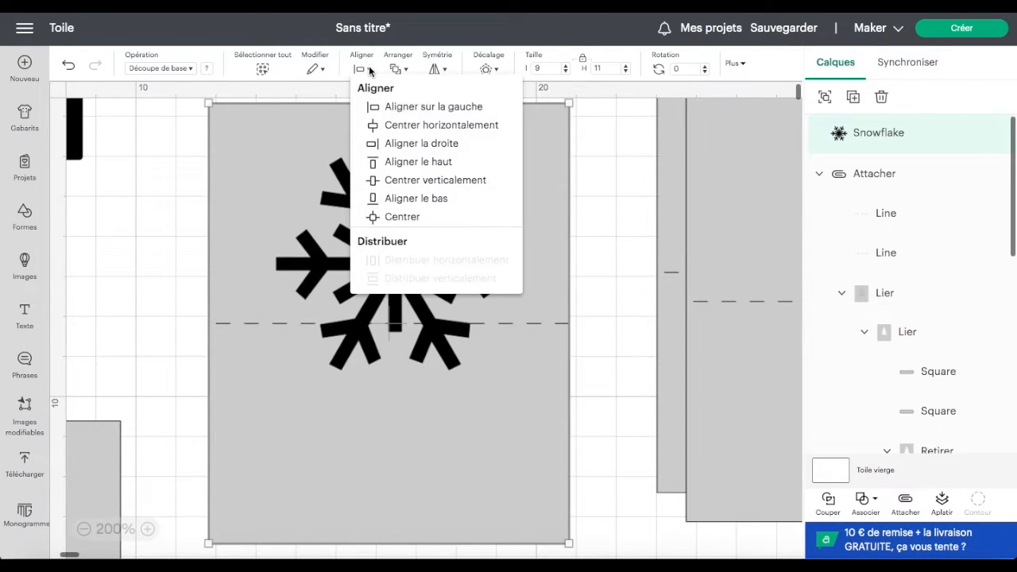
left_click(460, 127)
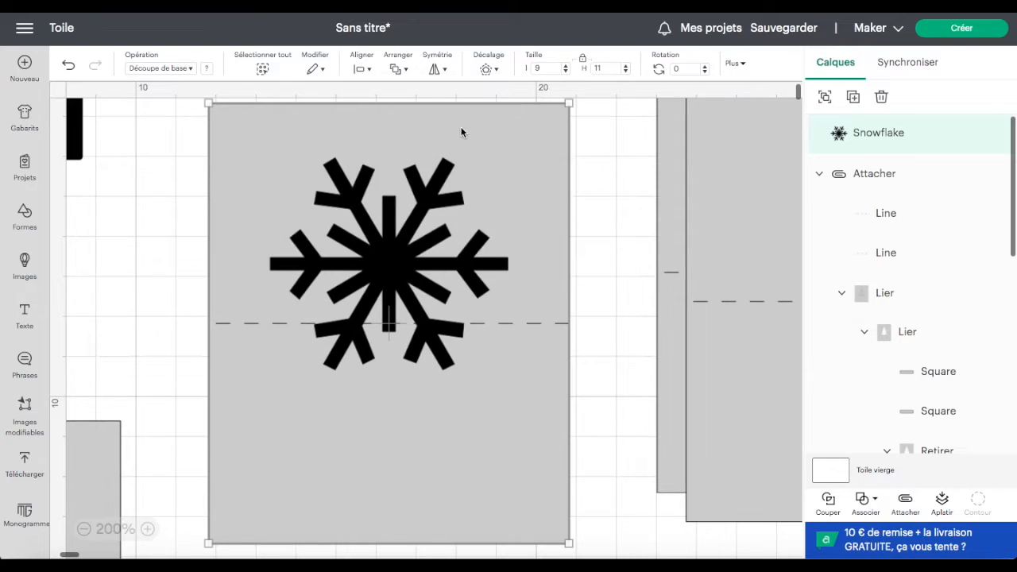
Step: Create a 0.1 cm offset around the snowflake with square corners
left_click(616, 249)
left_click(393, 263)
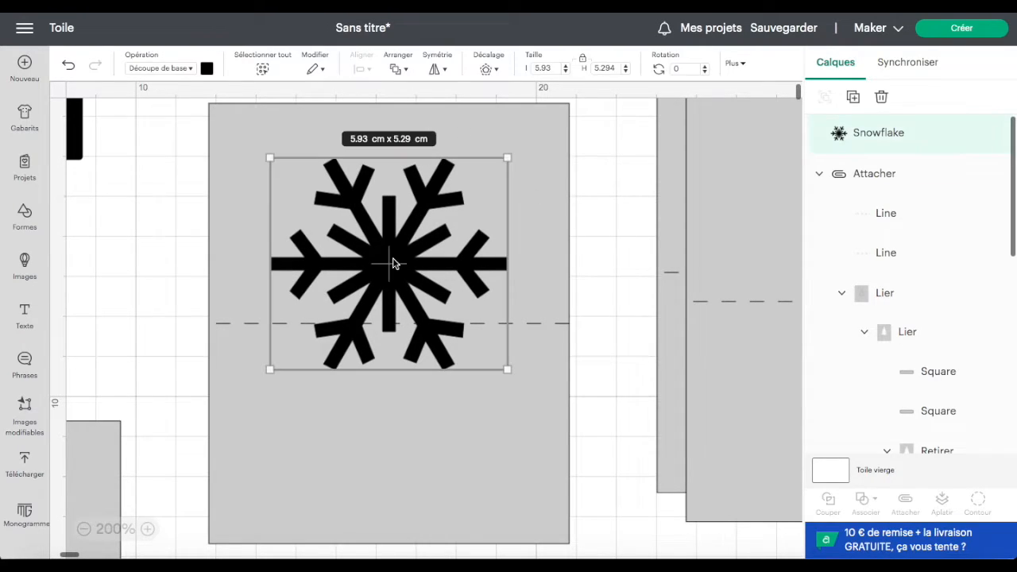
left_click(486, 69)
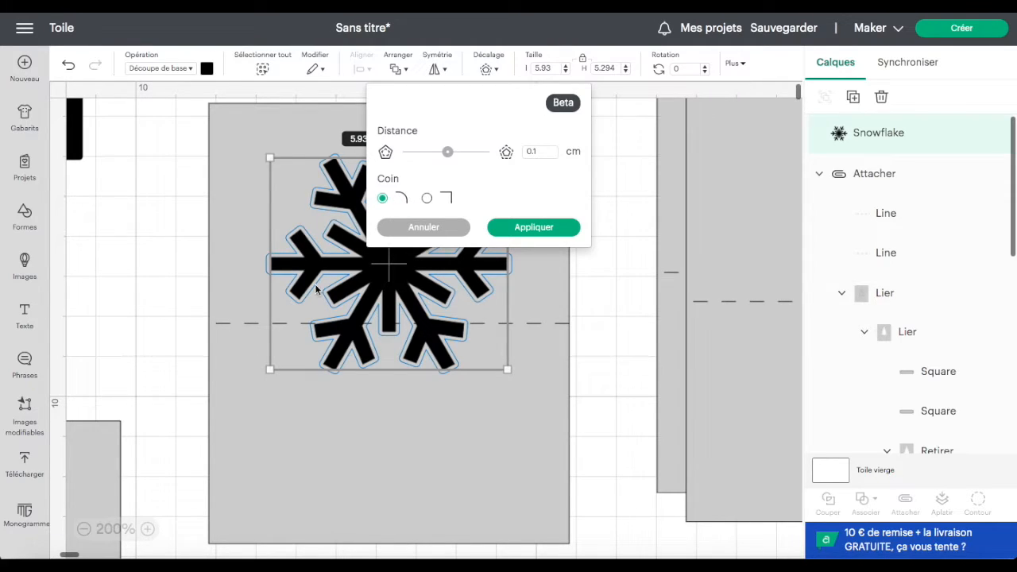
left_click(428, 199)
left_click(537, 228)
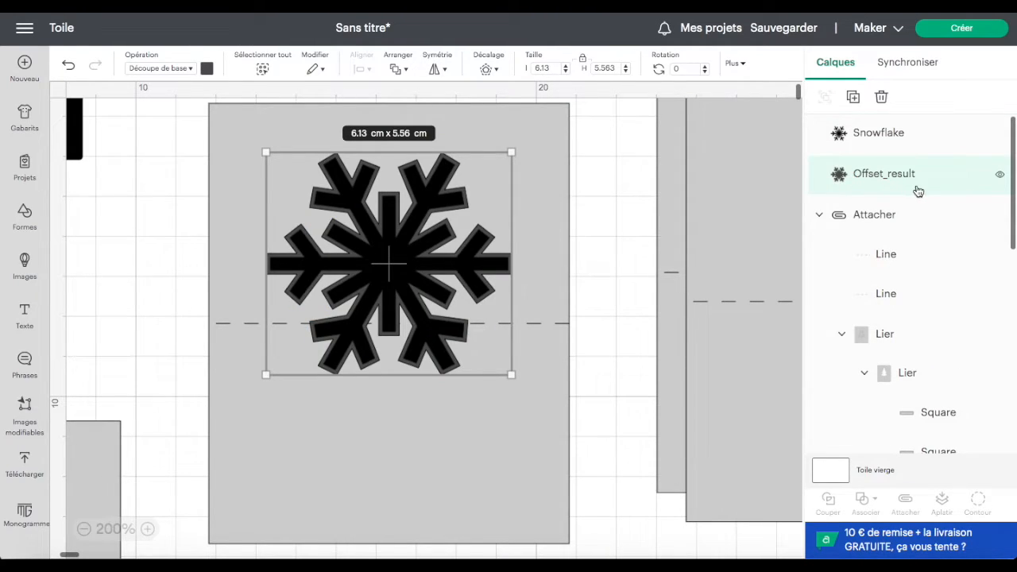
Step: Subtract the snowflake's offset from the 9 × 11 cm piece and send the cut piece to the back
left_click(564, 260, "shift")
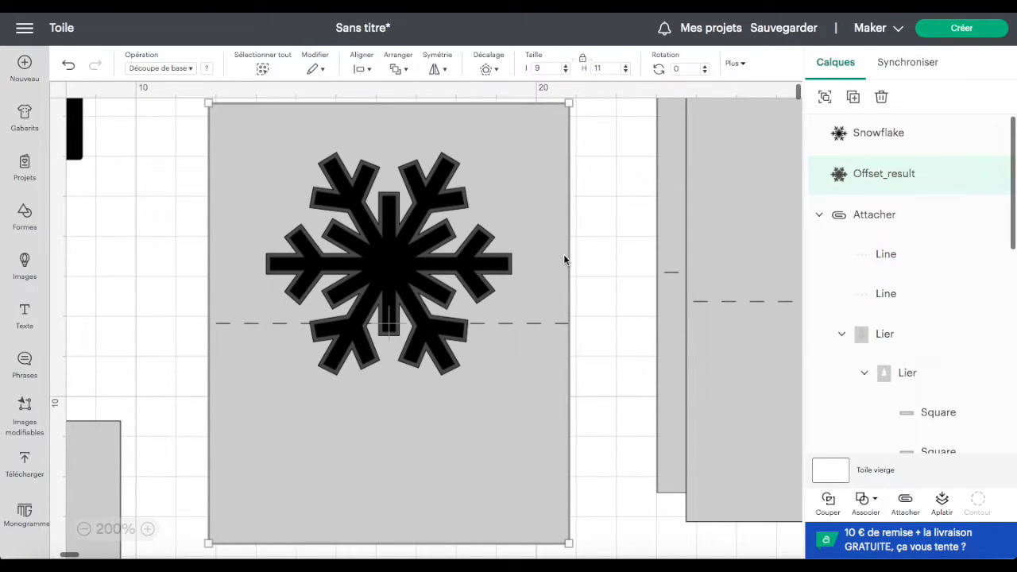
left_click(873, 499)
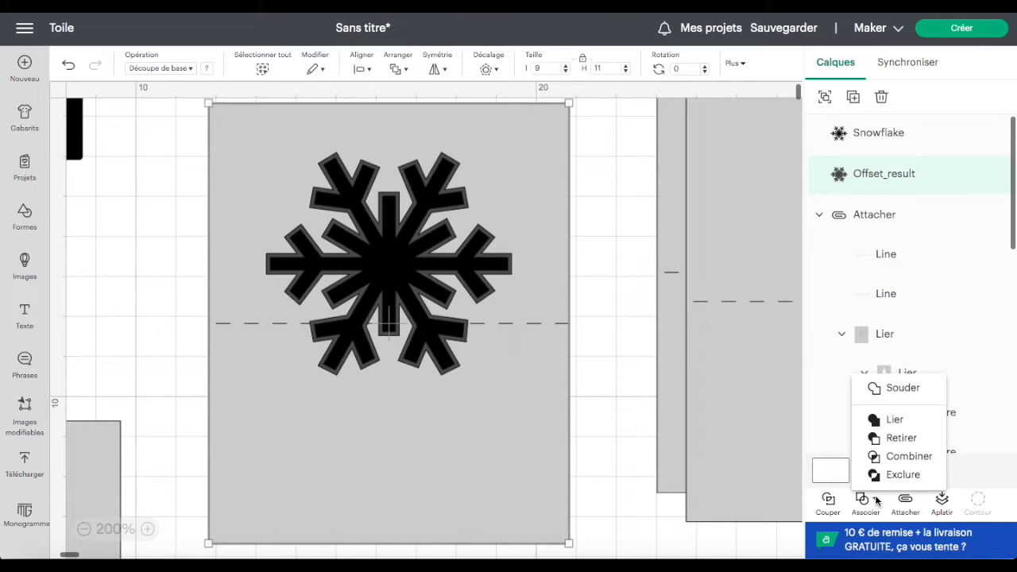
left_click(909, 440)
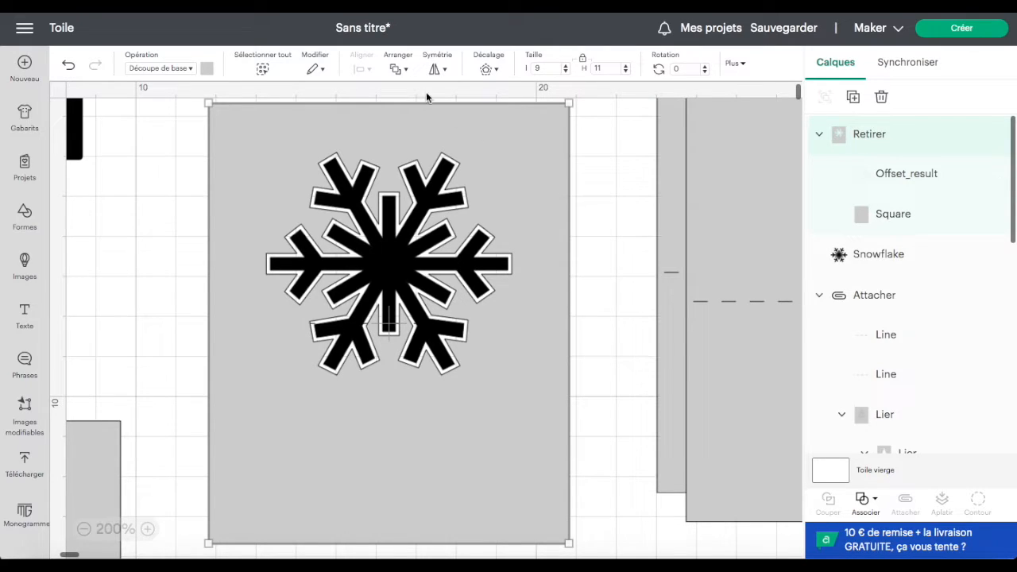
left_click(397, 69)
left_click(439, 142)
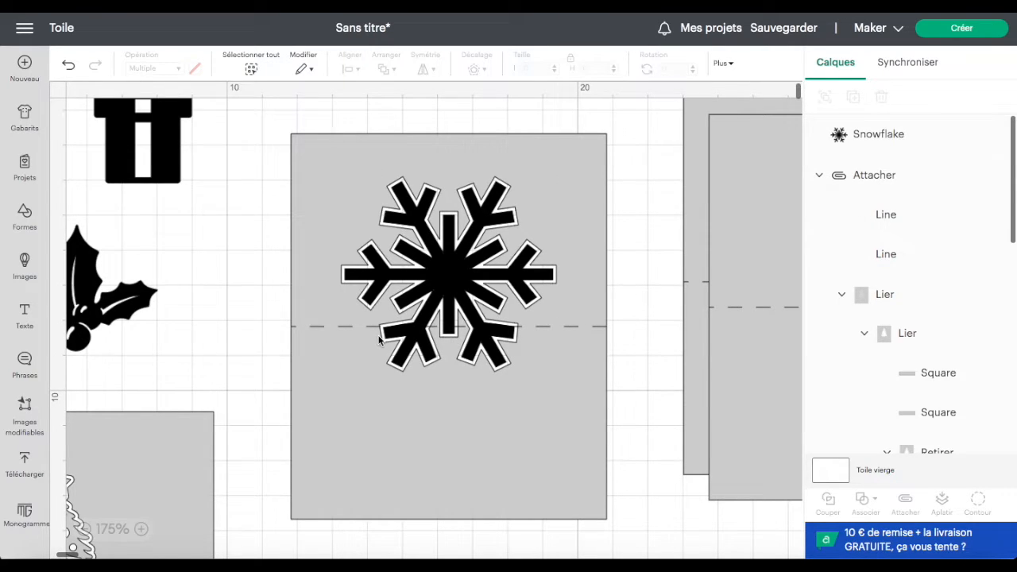
Step: Add a square and shape it into a strip about 5.01 × 0.28 cm across the snowflake's lower arms, just below the score line
left_click(24, 211)
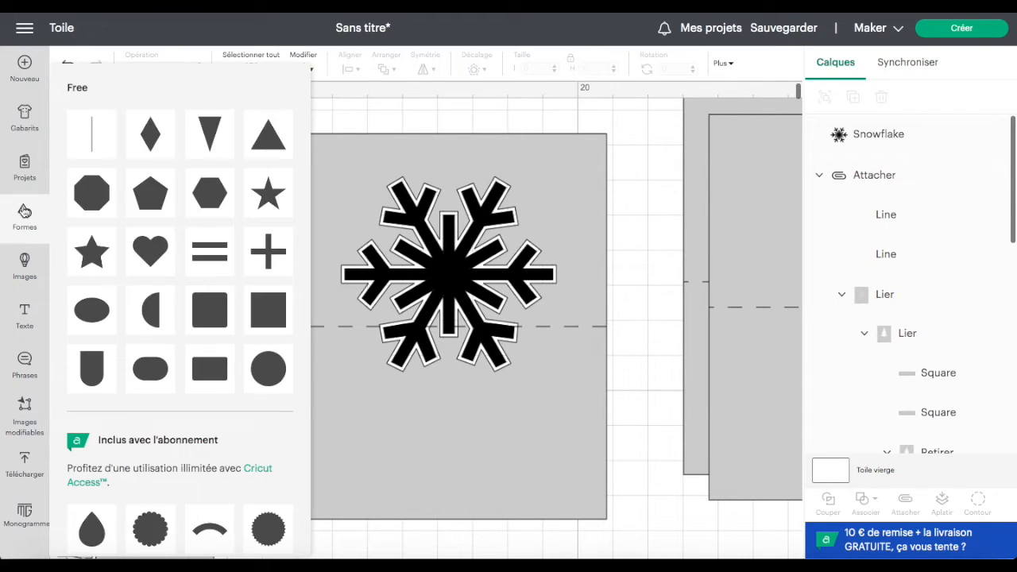
left_click(263, 312)
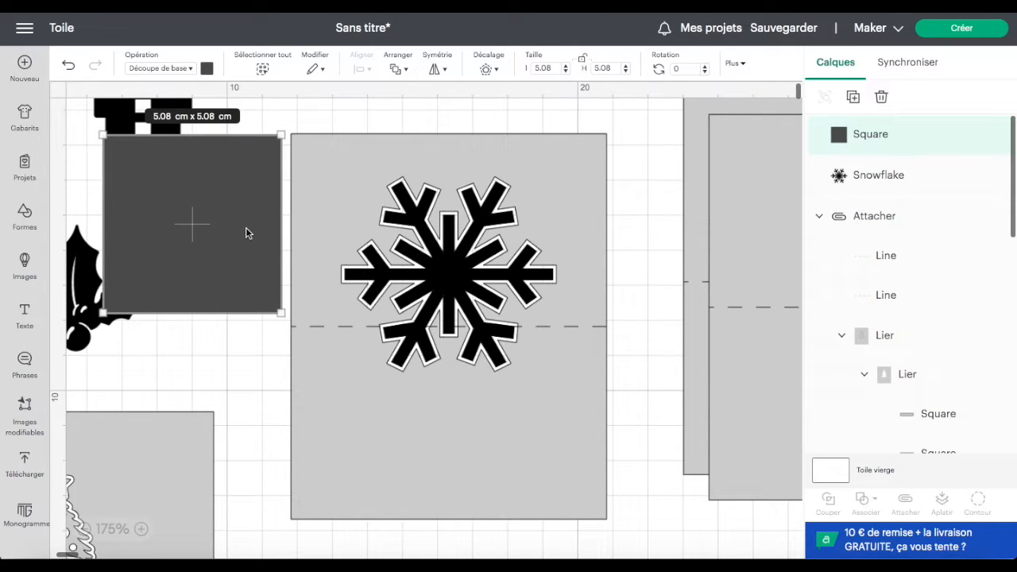
left_click_drag(246, 227, 496, 414)
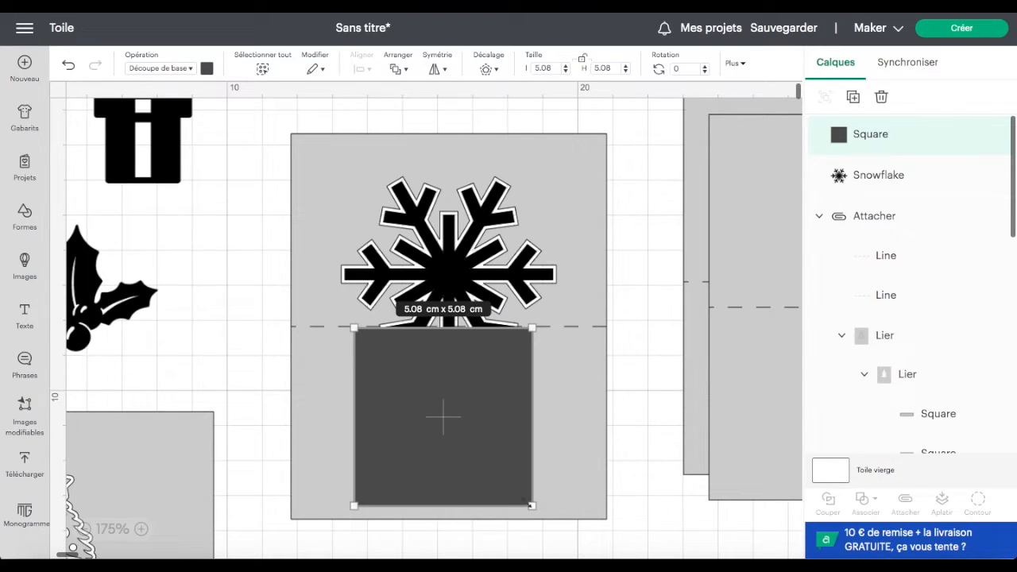
left_click_drag(532, 505, 529, 335)
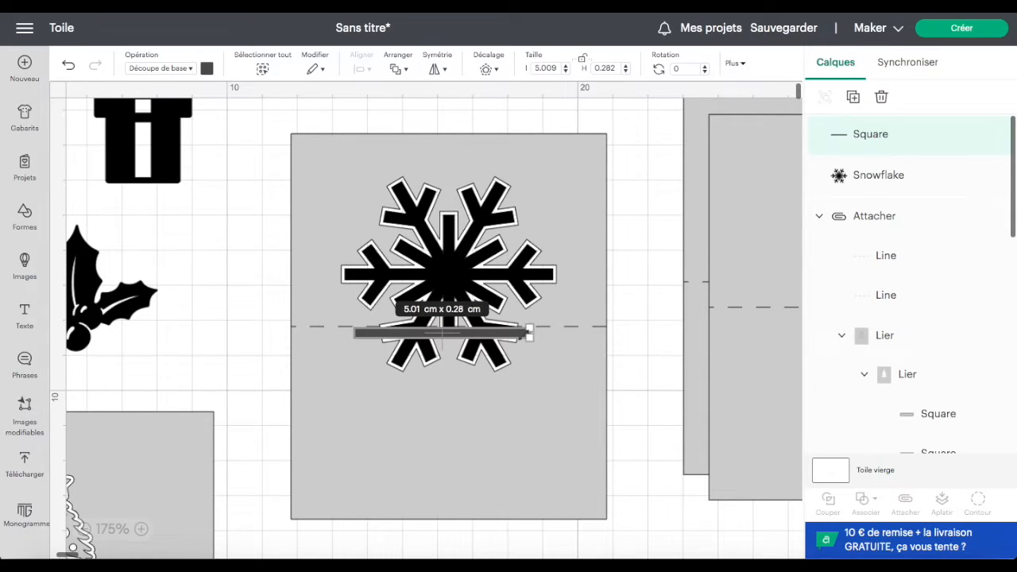
Step: Align the strip's top edge with the horizontal score line
left_click(144, 529)
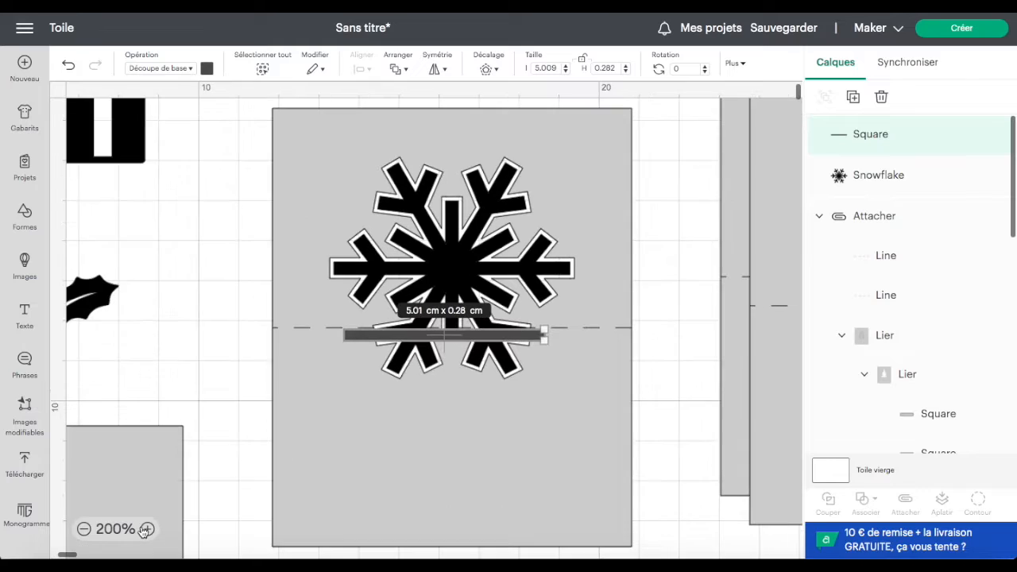
left_click(144, 528)
left_click(144, 528)
left_click(145, 529)
left_click(145, 530)
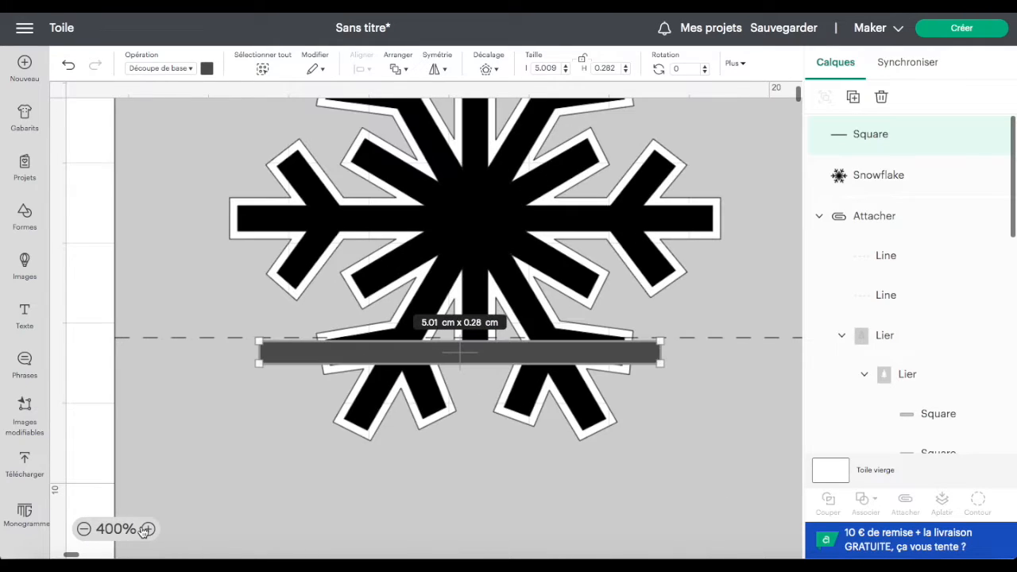
left_click(146, 529)
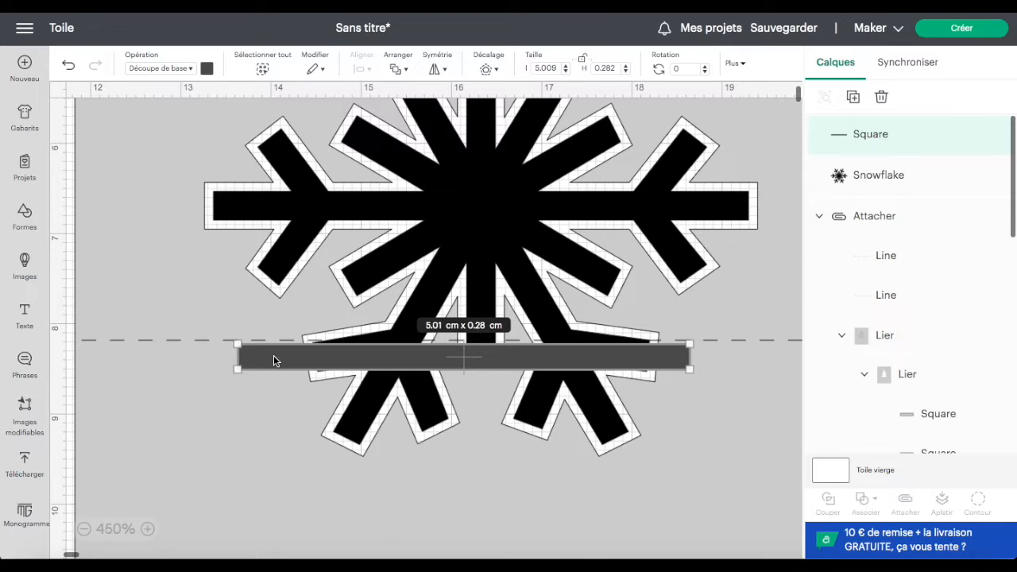
left_click(201, 341, "shift")
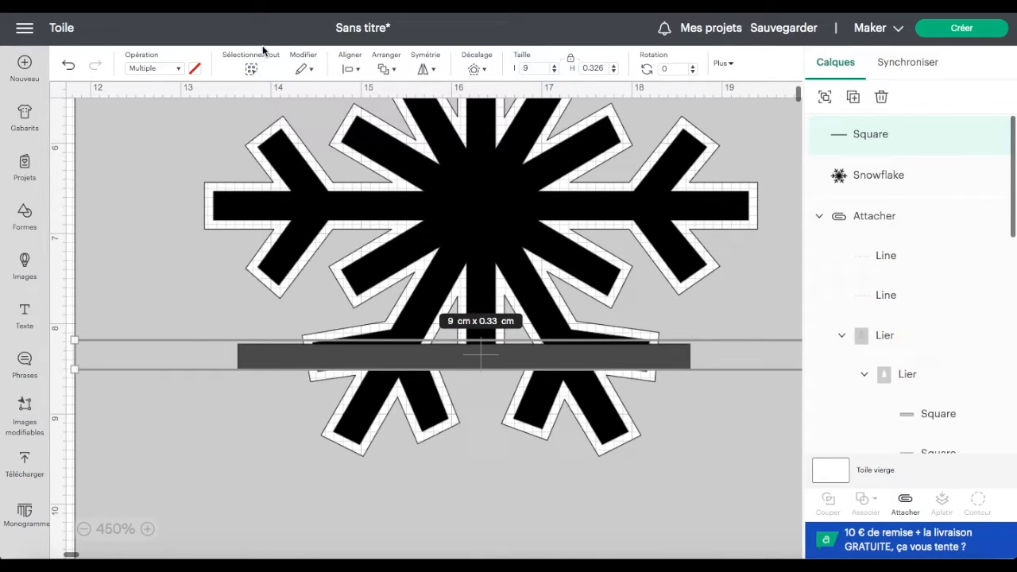
left_click(351, 69)
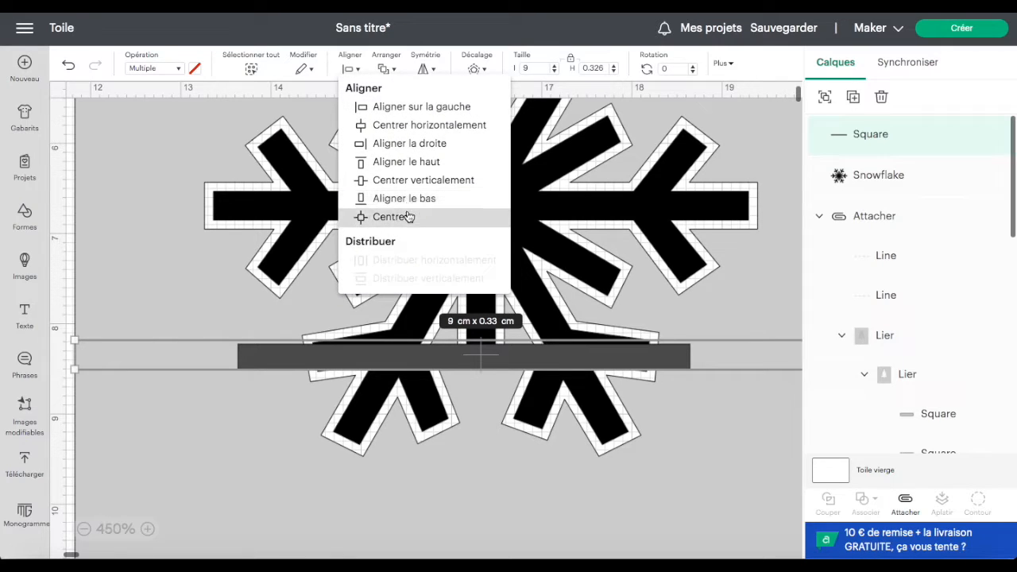
left_click(416, 162)
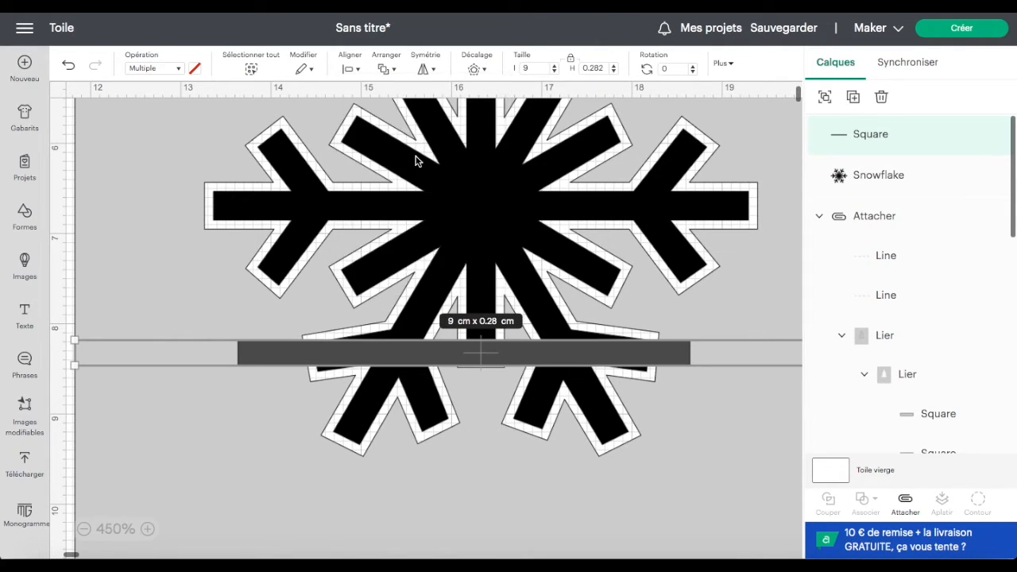
left_click(695, 407)
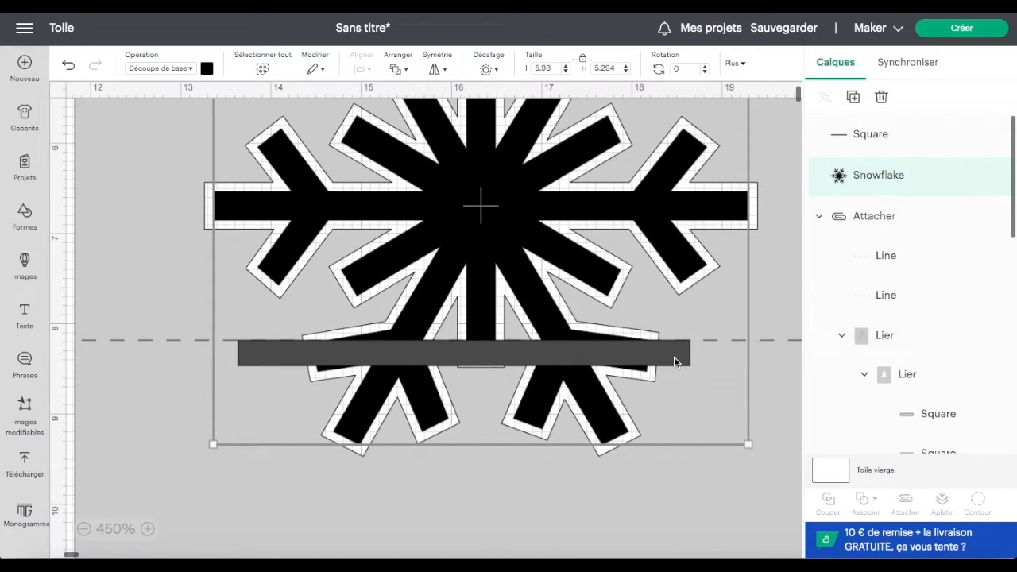
Step: Increase the strip's height to about 0.35 cm and set its operation to Rainer (score)
left_click(882, 142)
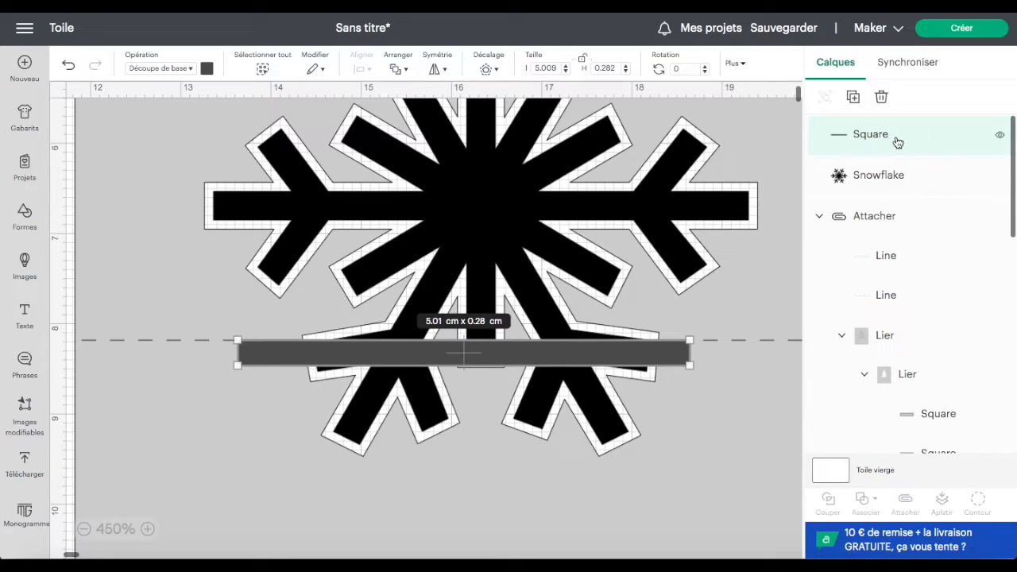
left_click_drag(691, 367, 691, 370)
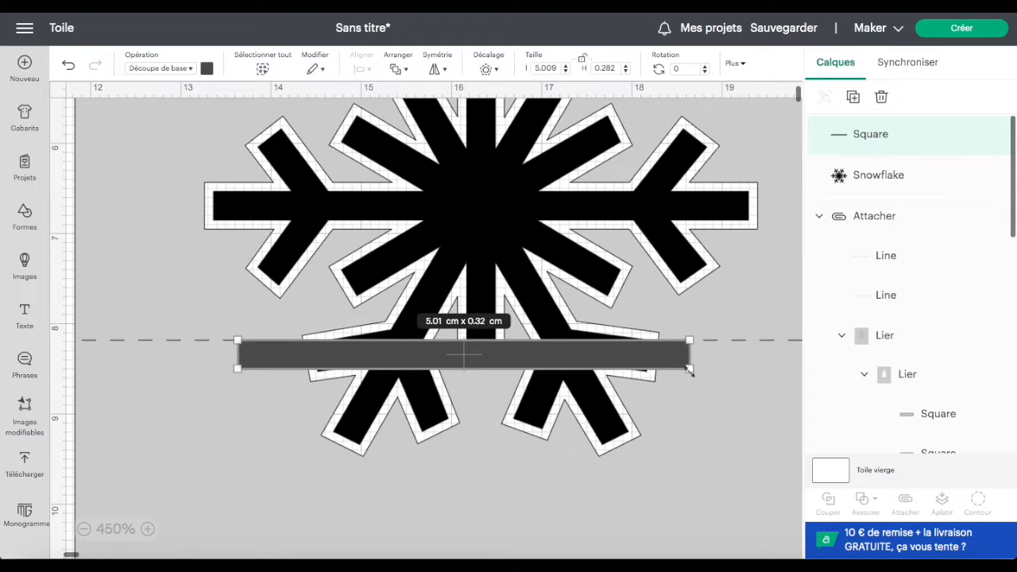
left_click_drag(689, 369, 690, 373)
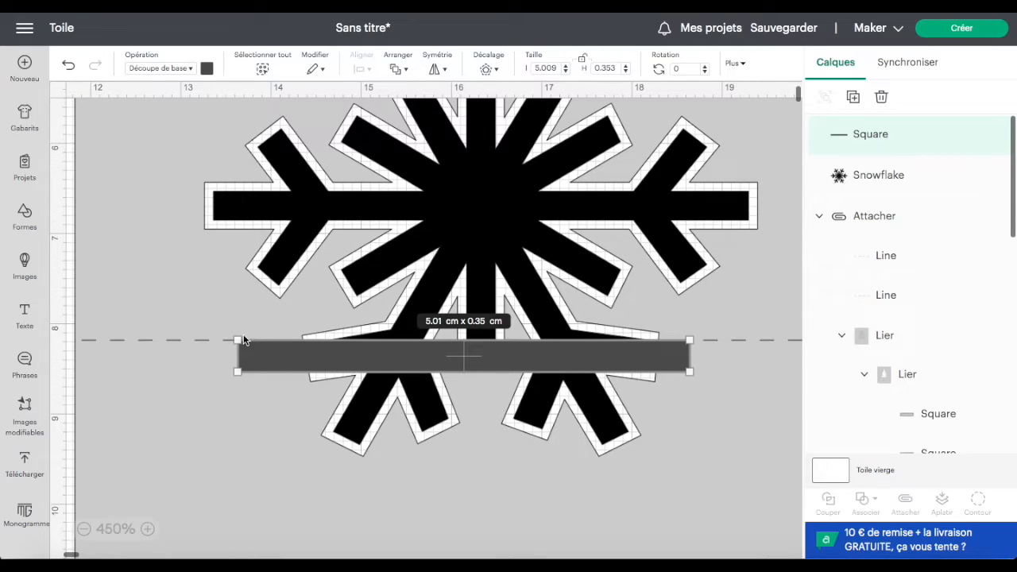
left_click(191, 68)
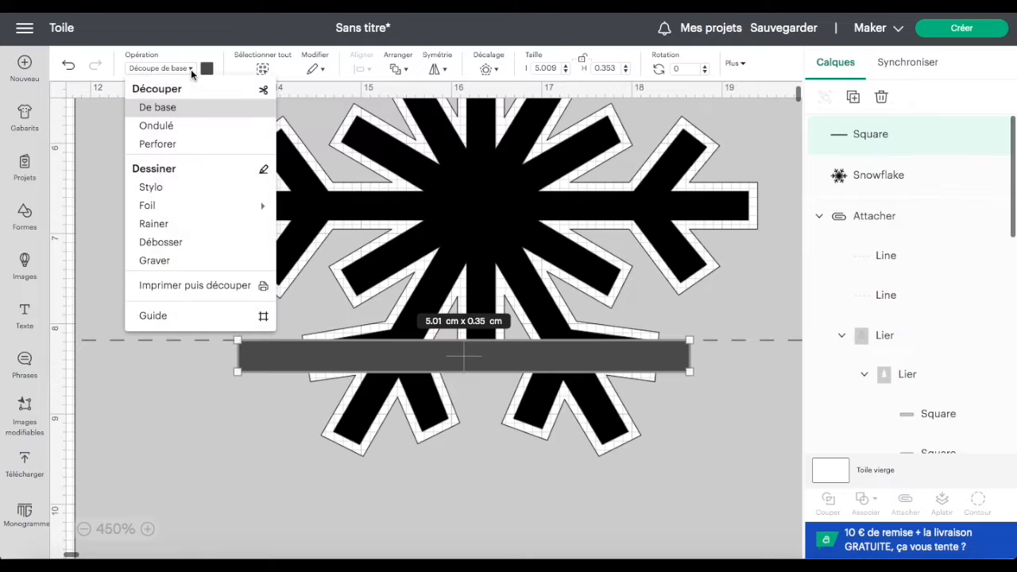
left_click(162, 230)
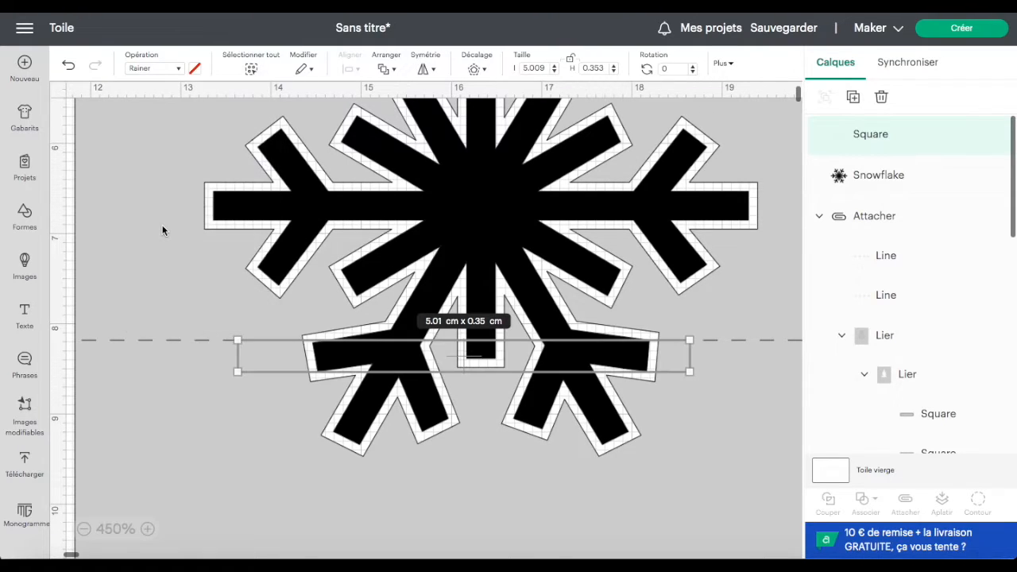
Step: Increase the outlined strip's height to about 0.39 cm and set its operation back to basic cut
left_click(299, 481)
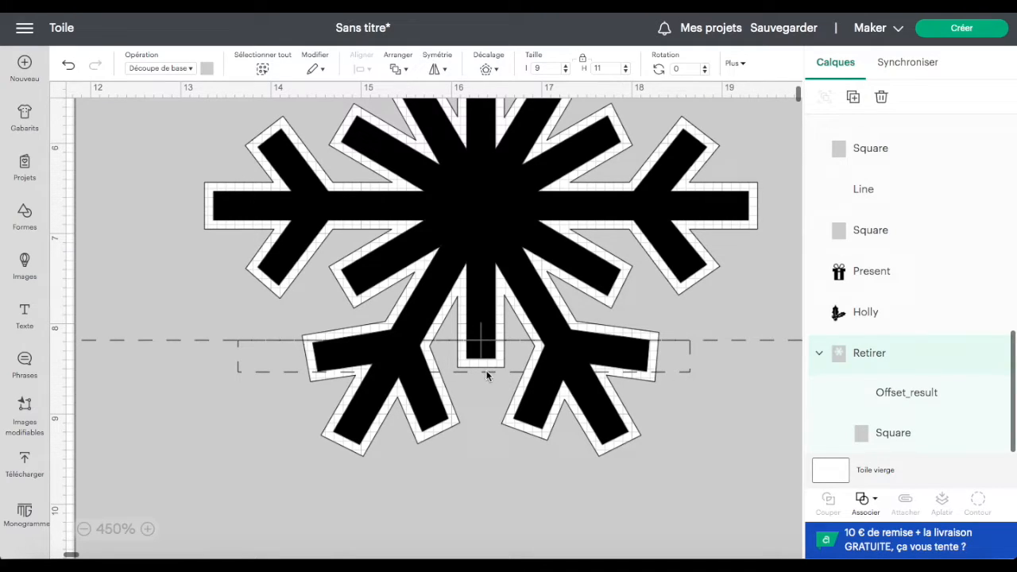
scroll(866, 167, "up", 5)
scroll(866, 170, "up", 3)
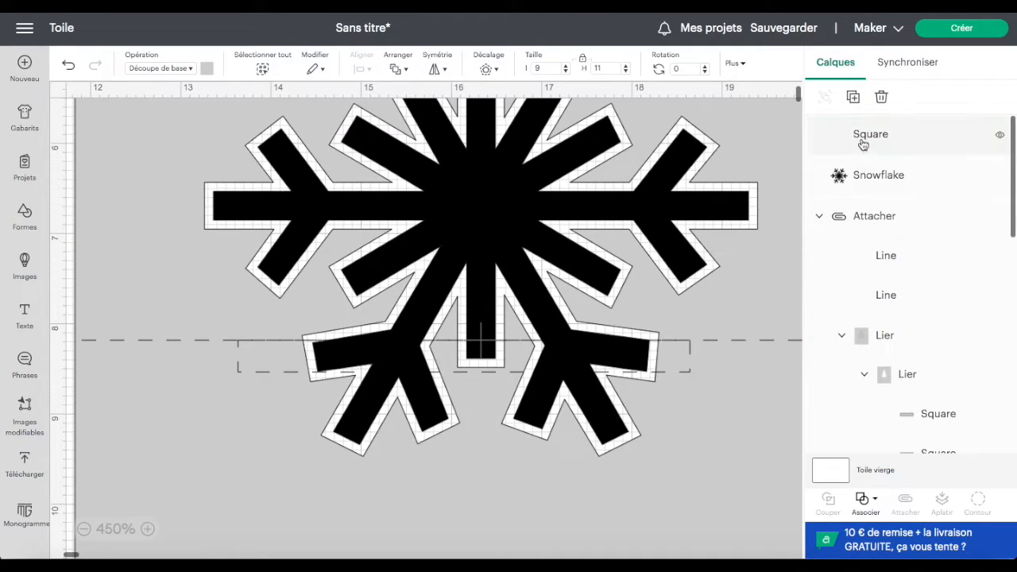
left_click(865, 142)
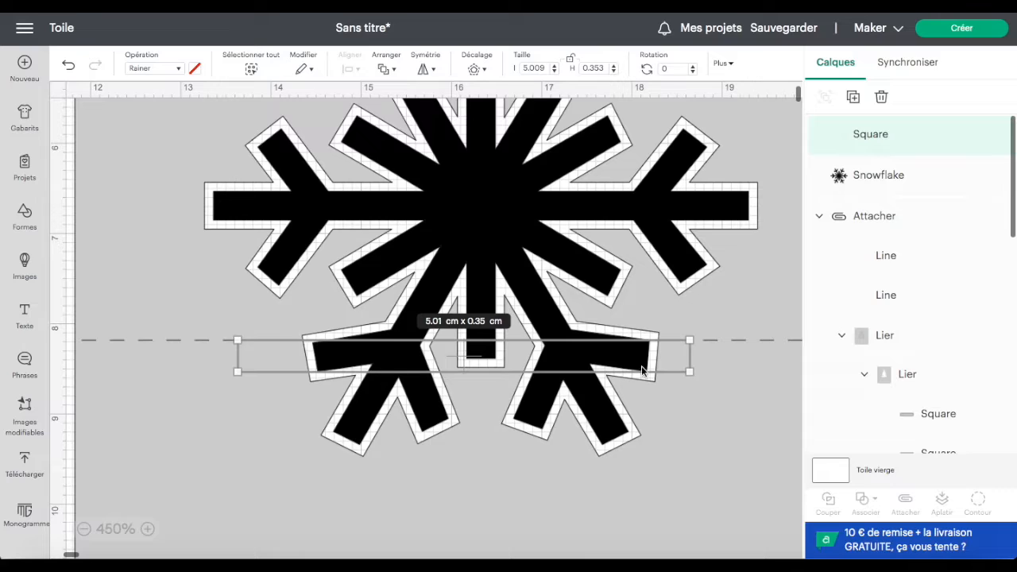
left_click_drag(690, 371, 690, 375)
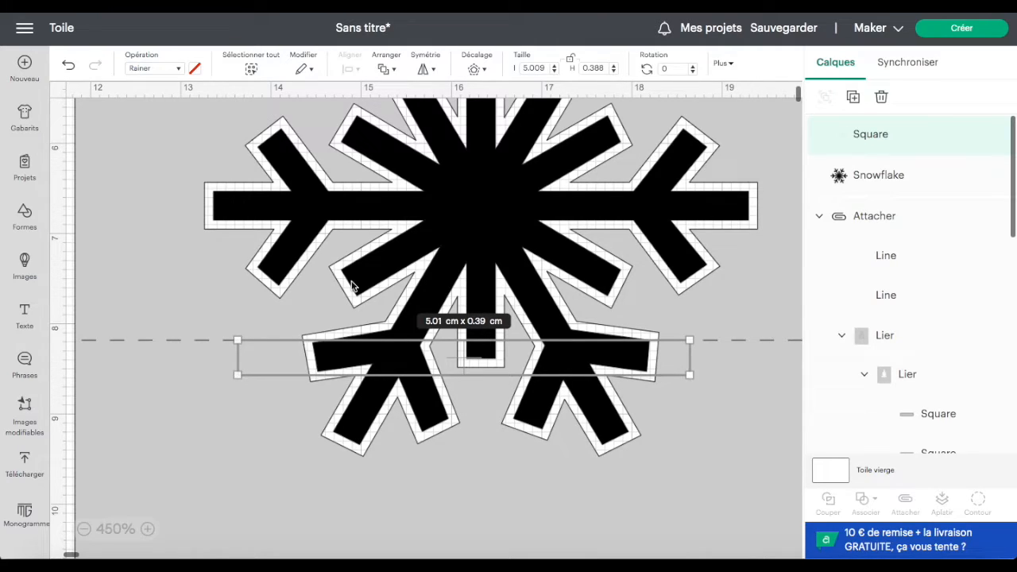
left_click(165, 70)
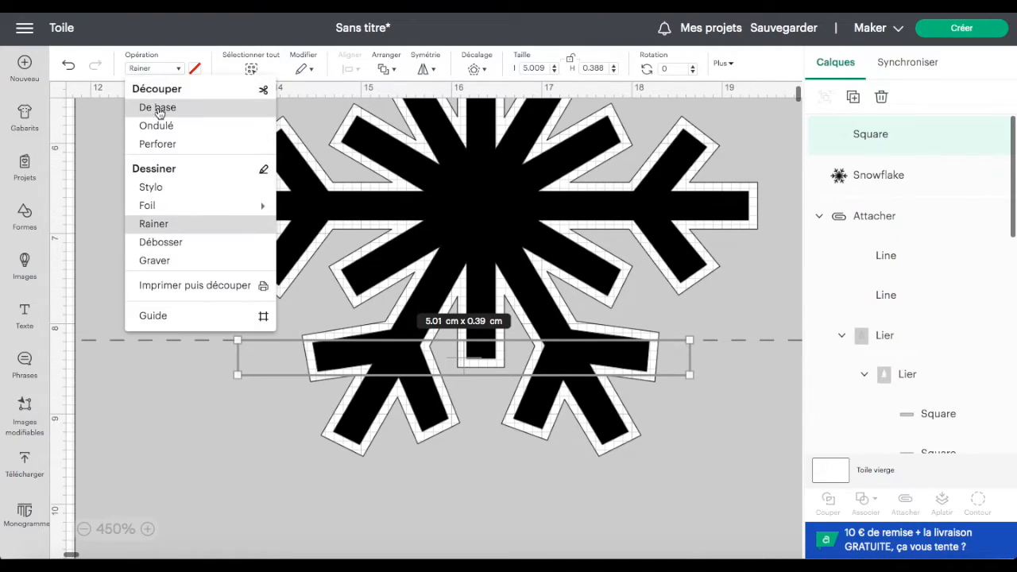
left_click(158, 108)
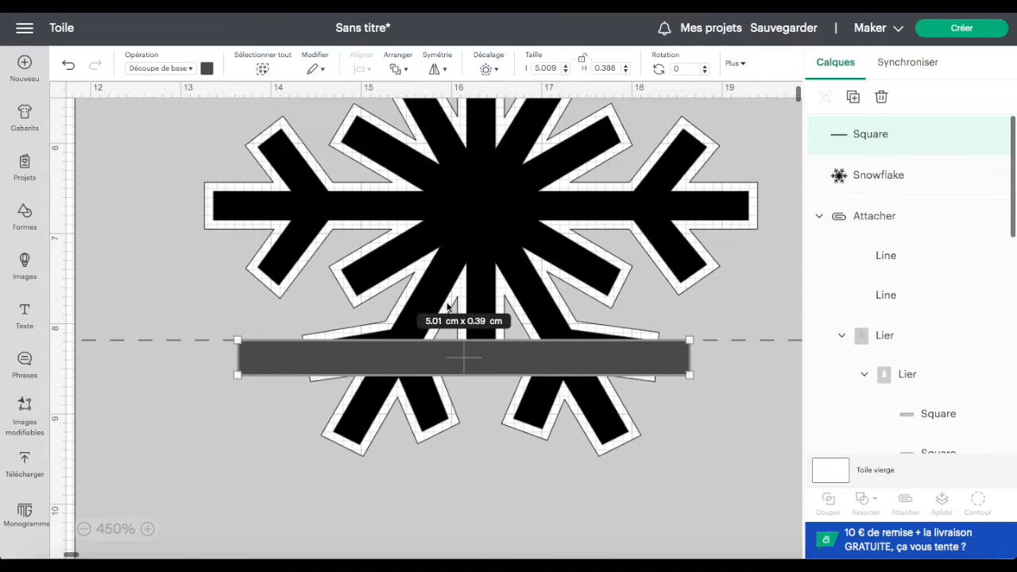
Step: Unite the strip, the snowflake and the cut 9 × 11 cm piece with the Lier operation
left_click(436, 209, "shift")
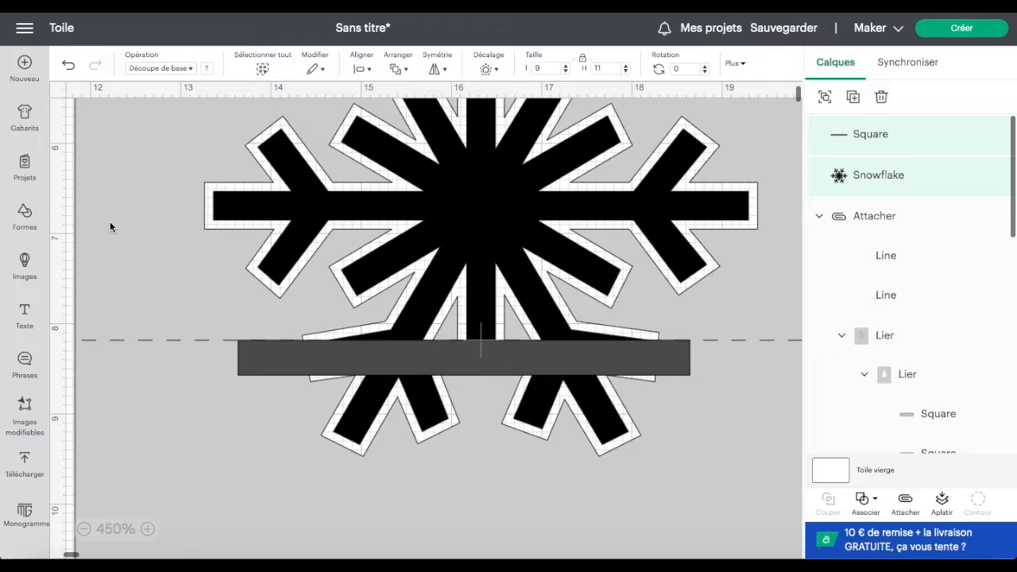
left_click(875, 500)
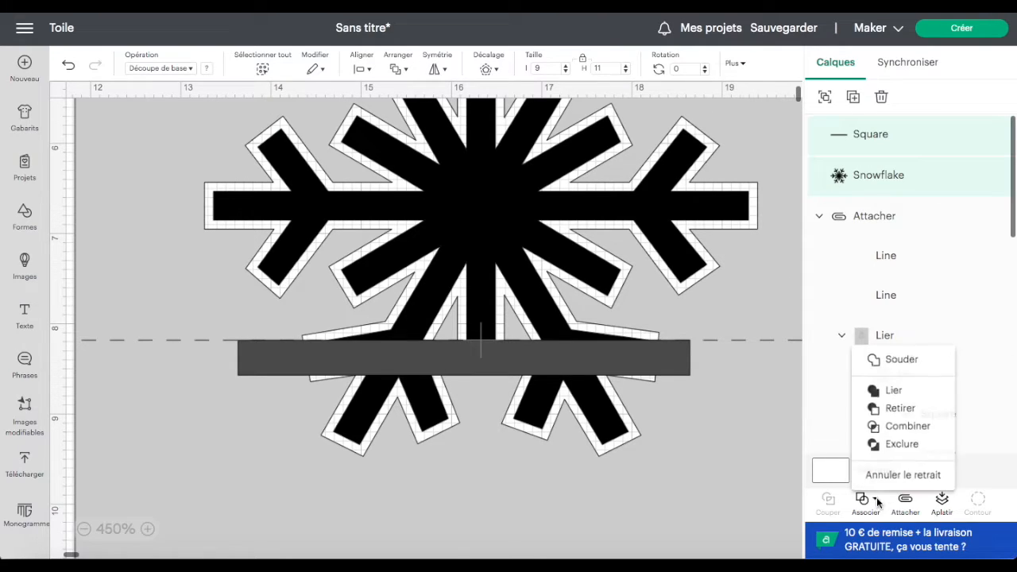
left_click(900, 390)
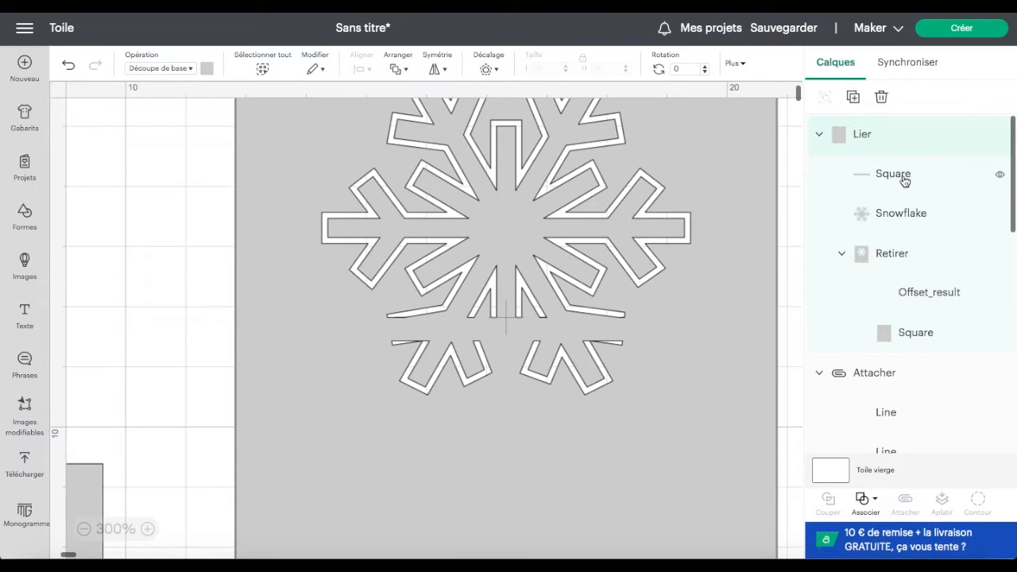
Step: Reduce the strip's height inside the united snowflake piece to about 0.25 cm
left_click(904, 176)
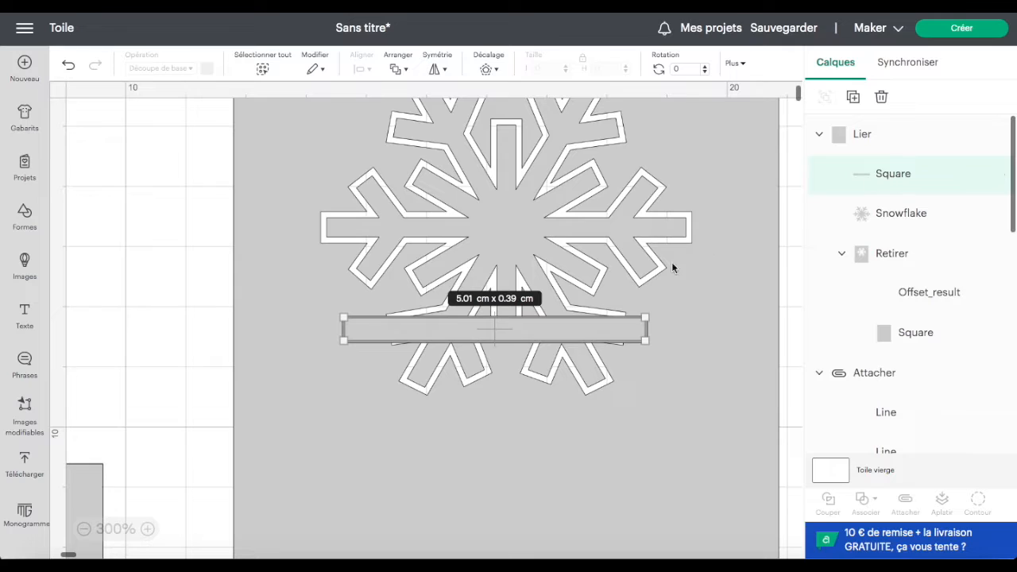
left_click_drag(644, 340, 644, 336)
left_click(648, 343)
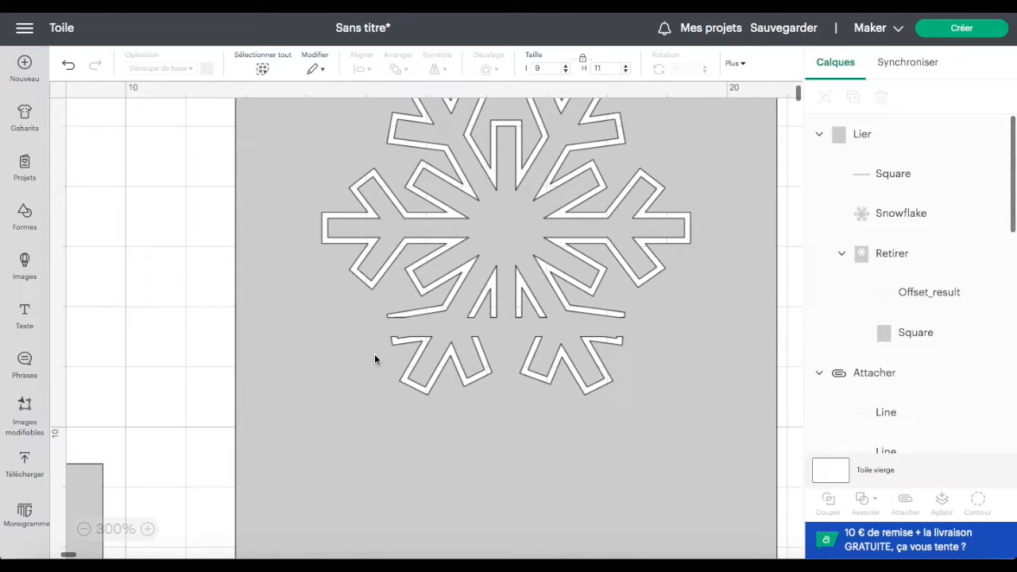
scroll(374, 354, "down", 2)
scroll(374, 353, "right", 1)
left_click(899, 185)
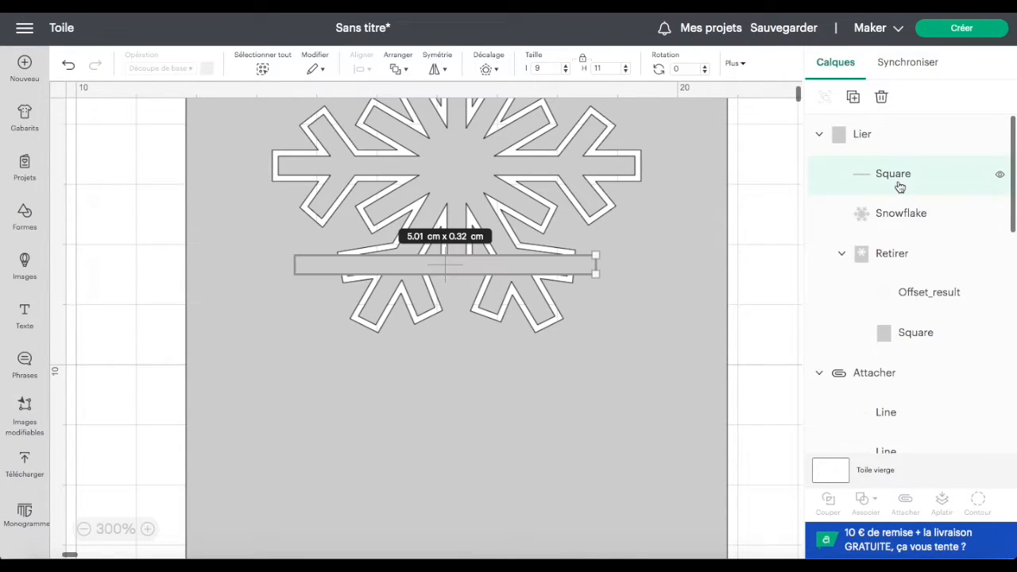
left_click_drag(598, 273, 596, 269)
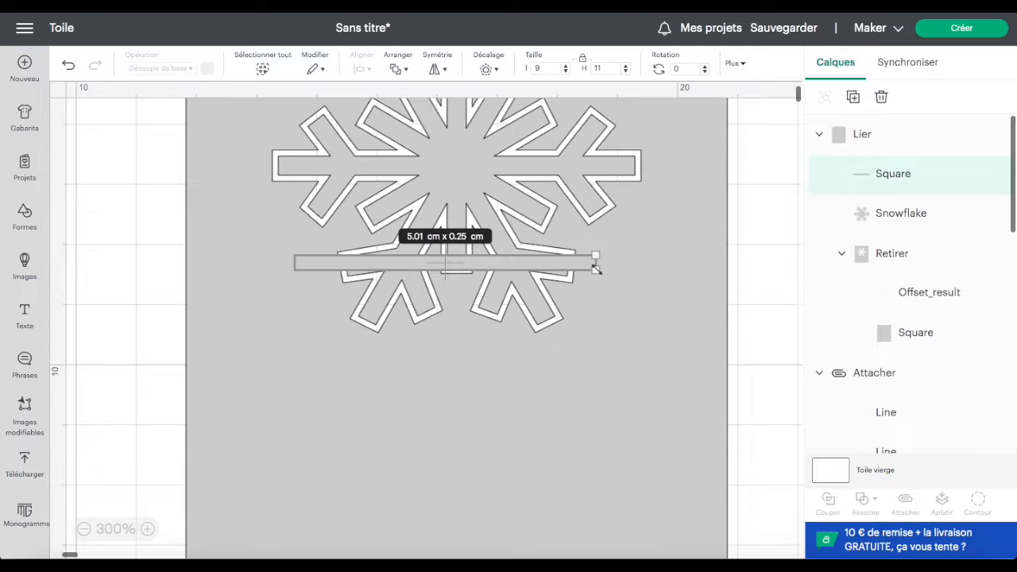
left_click(600, 271)
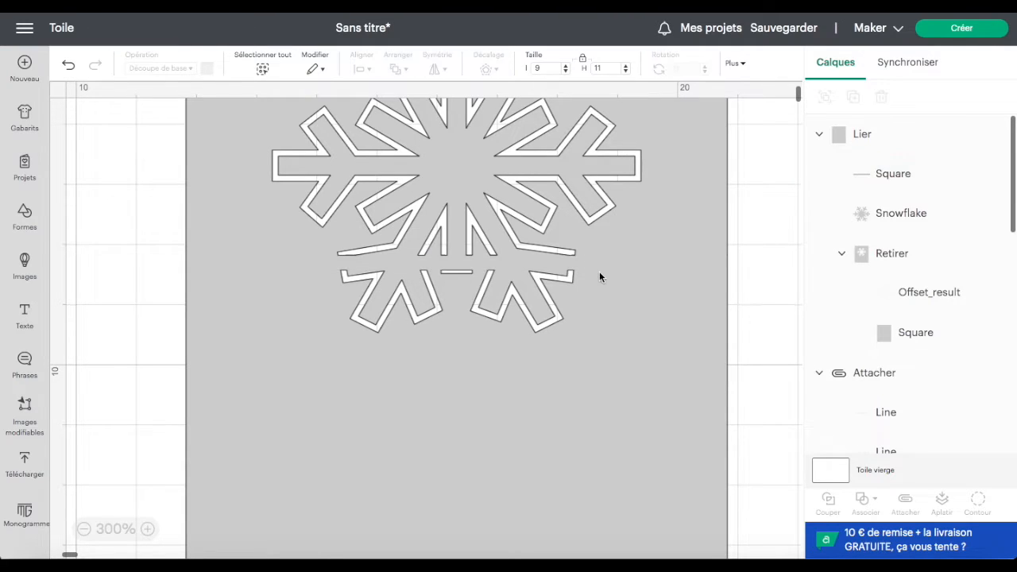
Step: Add a square and shape it to about 0.65 × 0.3 cm over the leftover slot below the snowflake's central arm
scroll(479, 372, "up", 2)
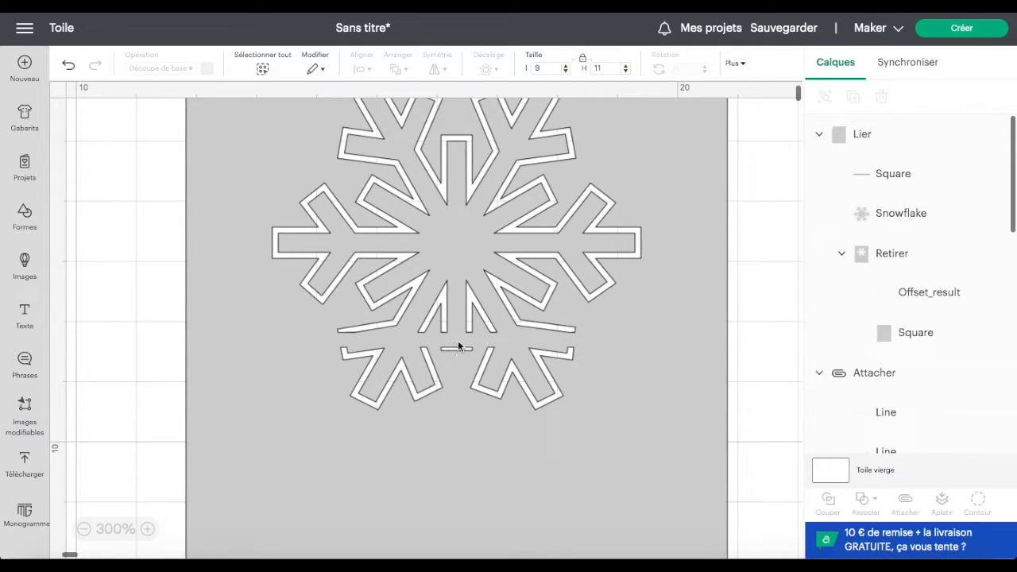
left_click(25, 214)
left_click(270, 318)
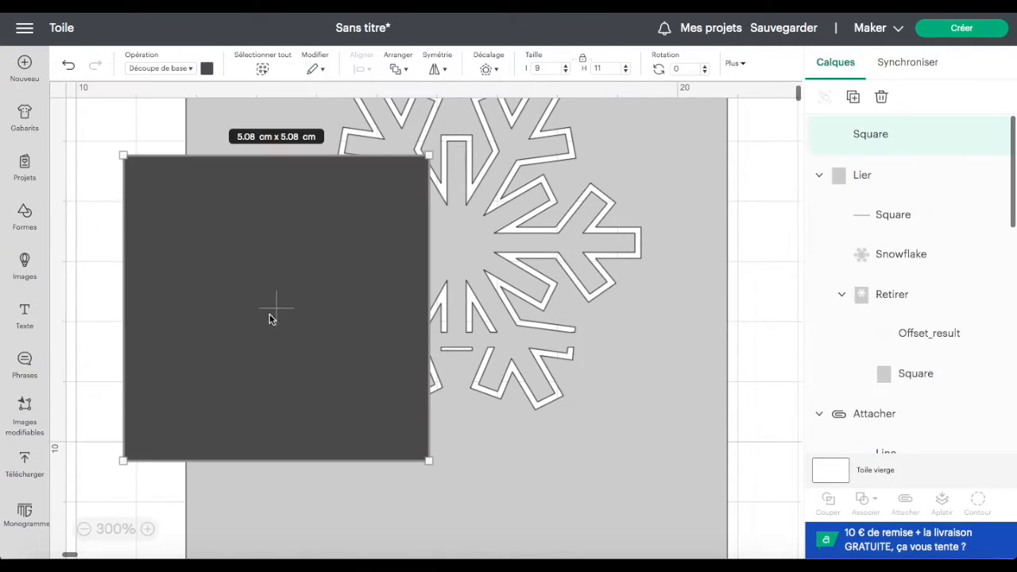
left_click_drag(122, 155, 457, 351)
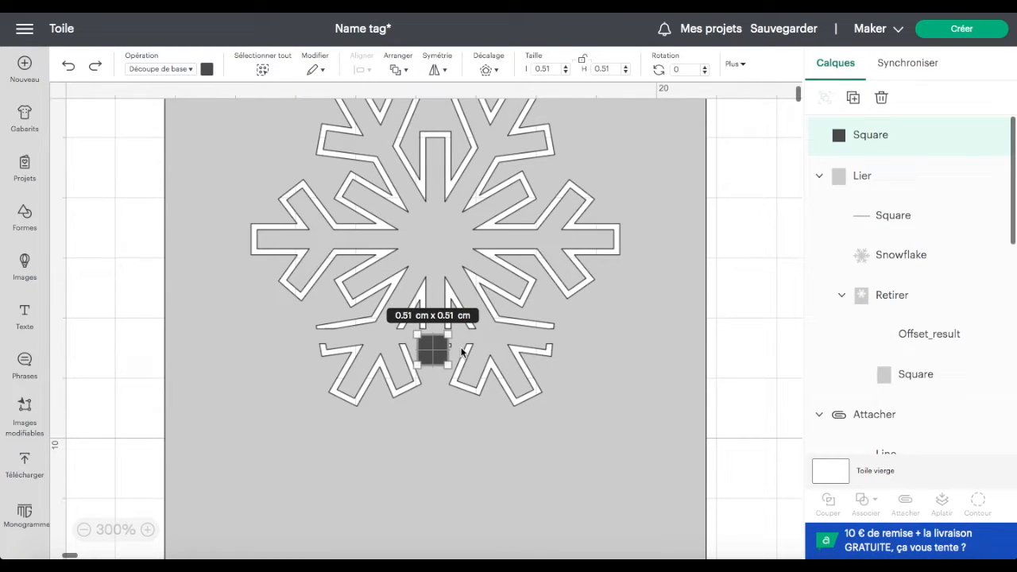
left_click_drag(449, 367, 457, 353)
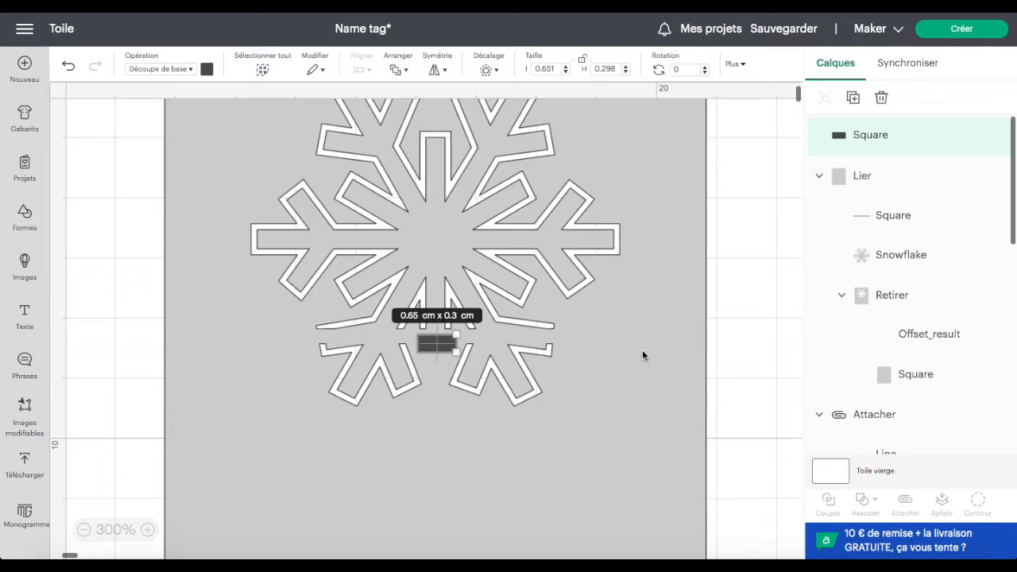
Step: Unite the small rectangle with the snowflake piece and send the result to the back
key("ctrl+a")
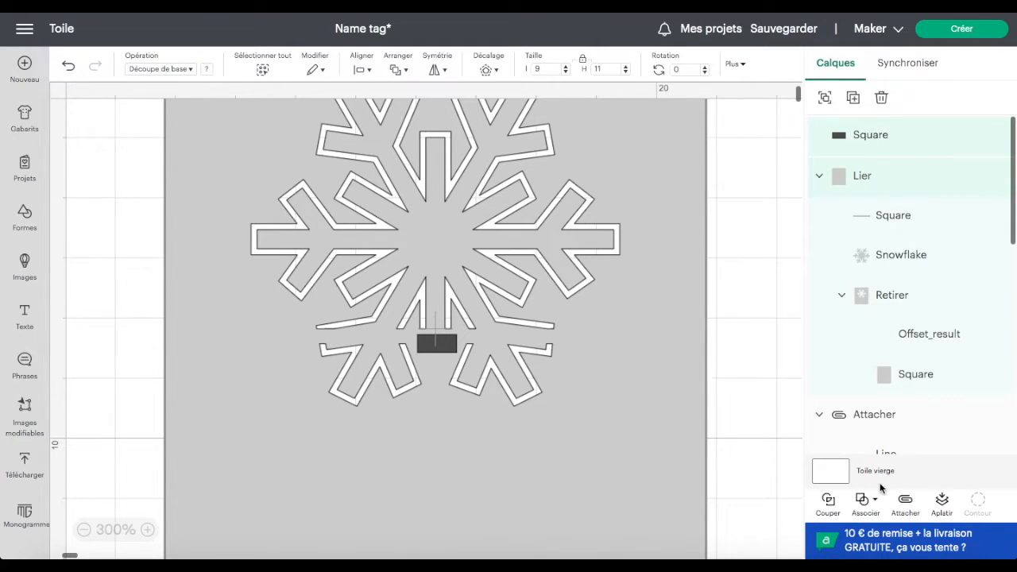
left_click(876, 507)
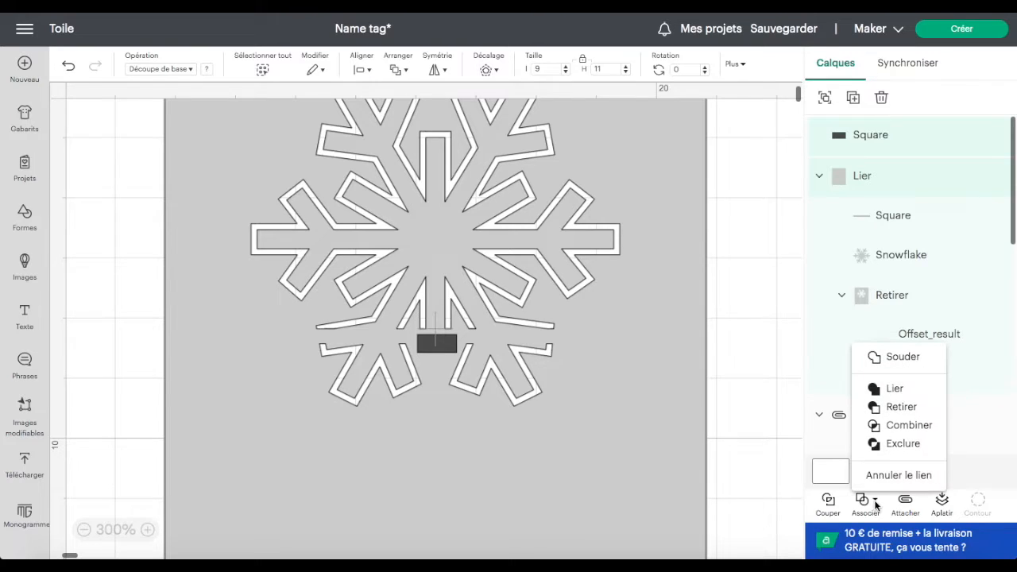
left_click(890, 388)
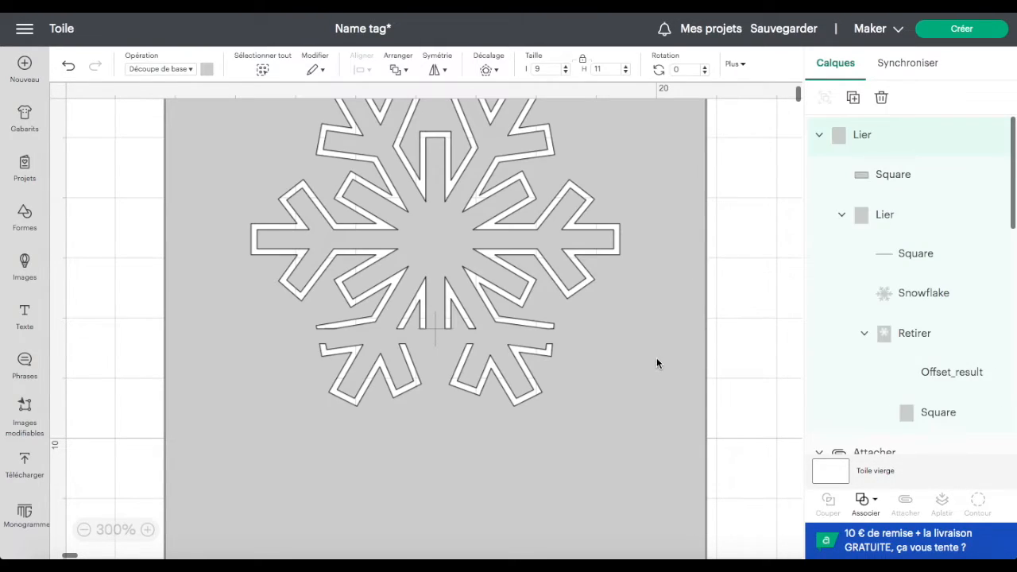
left_click(399, 69)
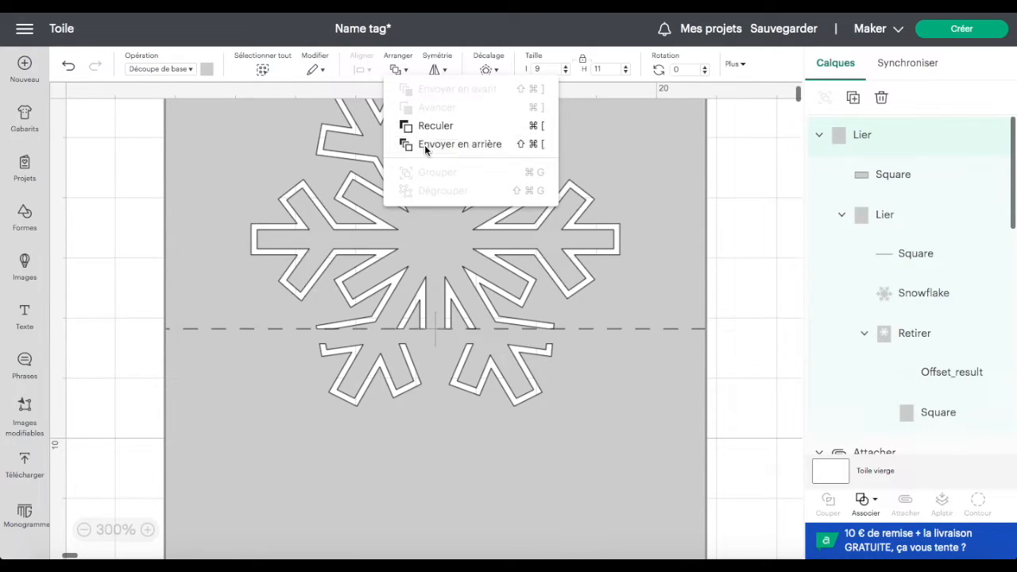
left_click(426, 146)
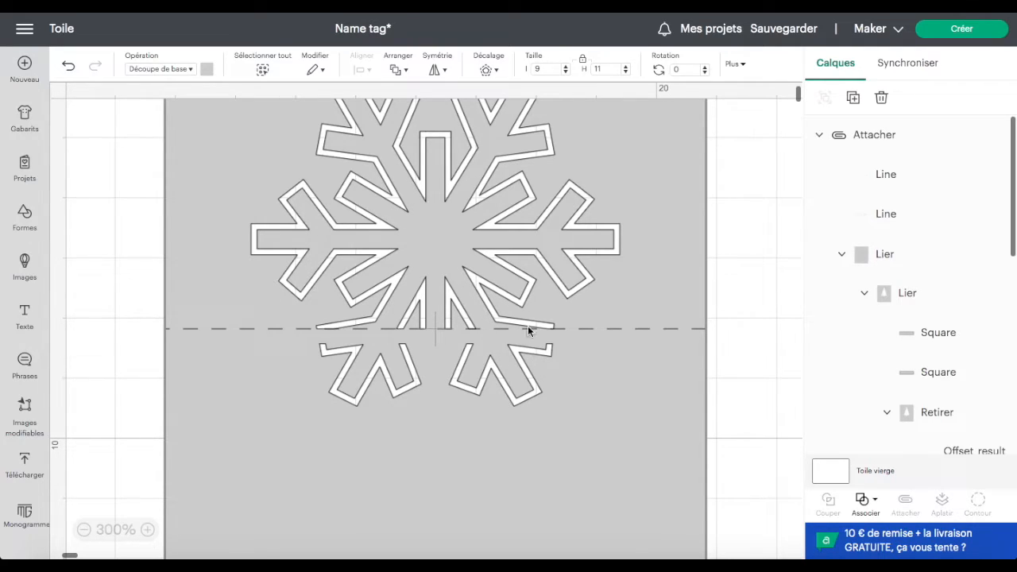
Step: Select the 9 cm score line that crosses the snowflake piece
left_click(704, 328)
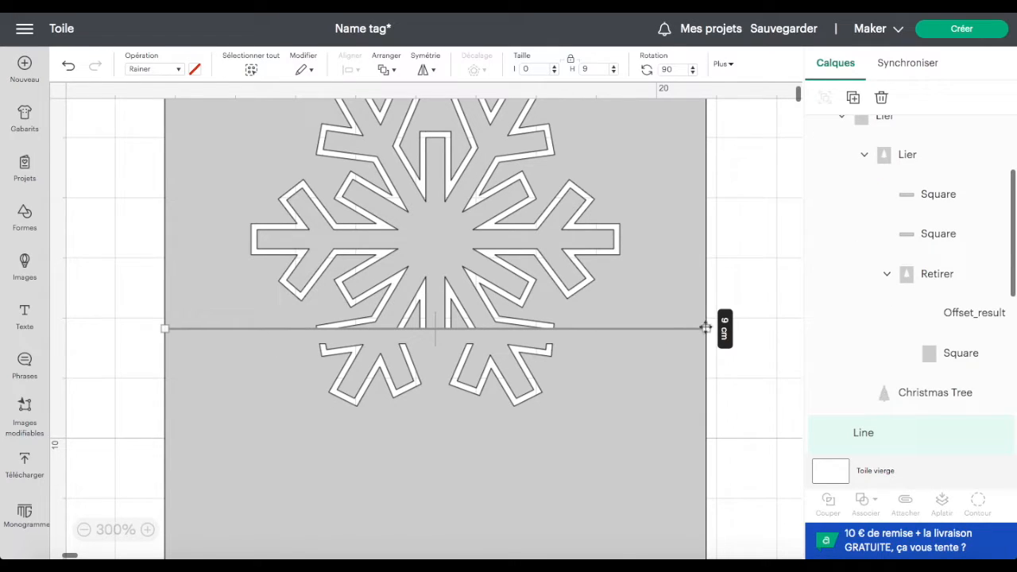
Step: Shorten the fold line to about 2.52 cm, ending at the snowflake's left edge, and place a duplicate on the snowflake's right side
left_click_drag(706, 330, 318, 330)
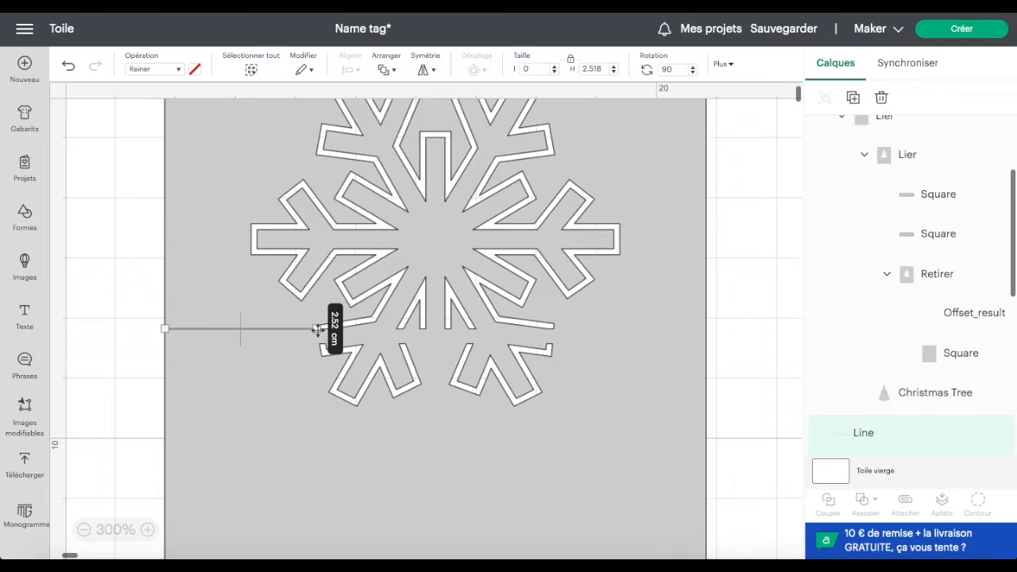
left_click(854, 98)
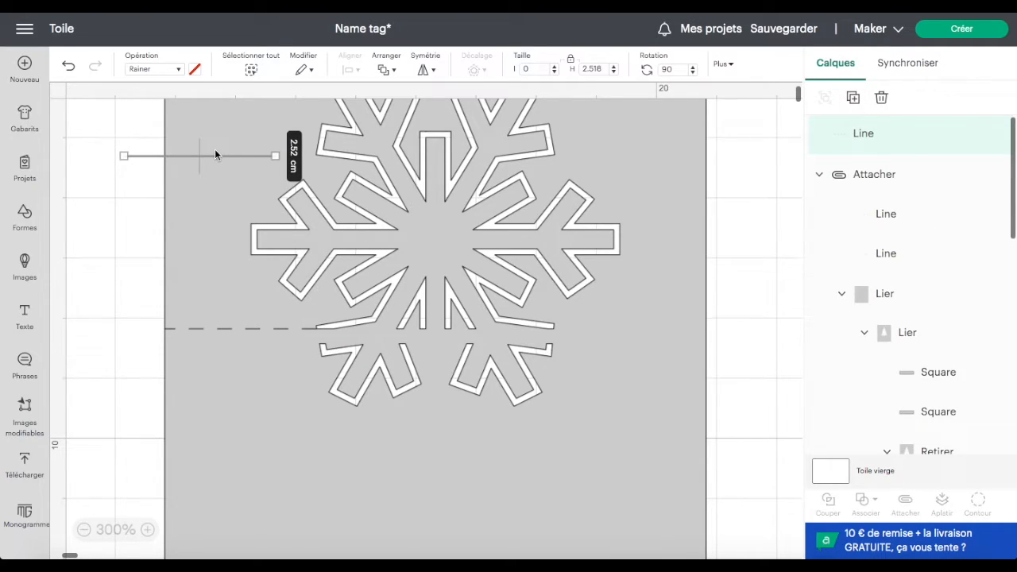
left_click_drag(214, 155, 641, 326)
Step: Align the duplicated fold line to the snowflake card's right edge and centre it vertically on the card
left_click_drag(747, 375, 647, 264)
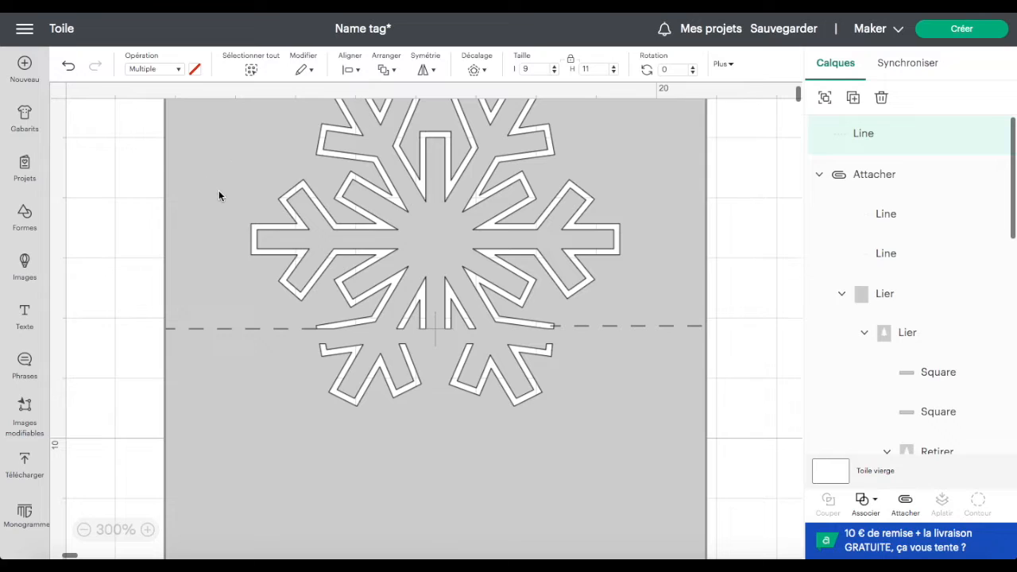
left_click(360, 73)
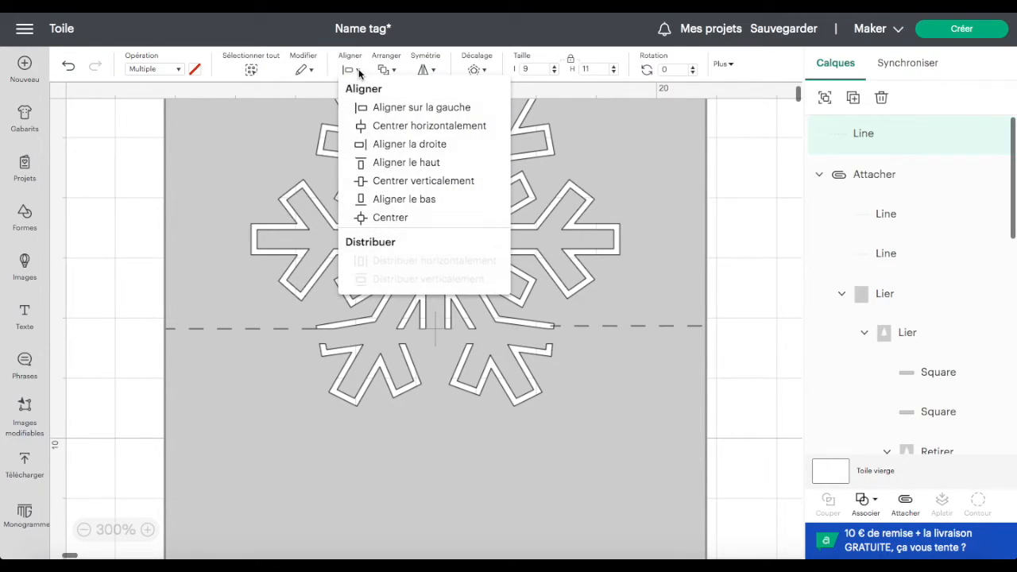
left_click(424, 146)
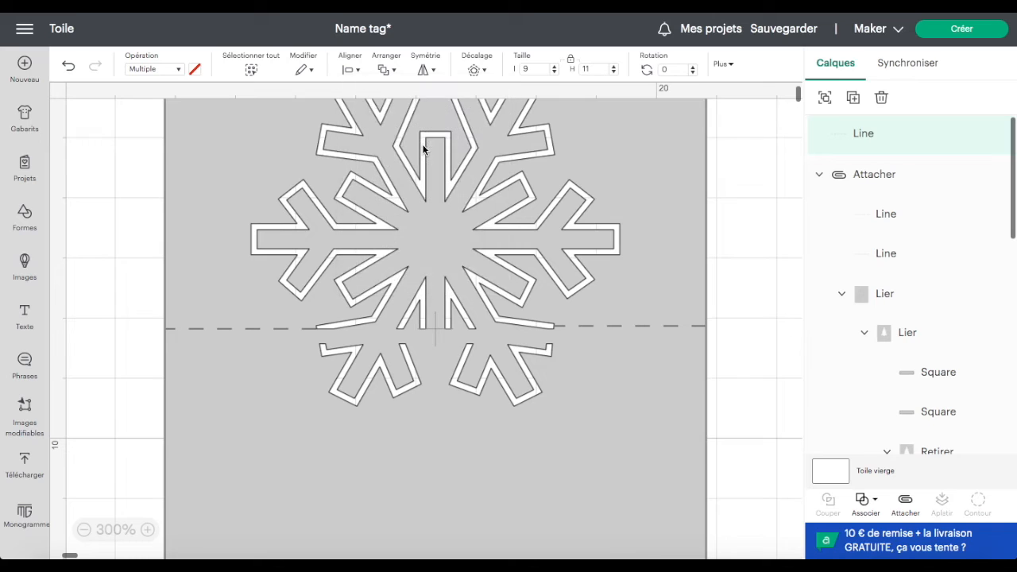
left_click(360, 73)
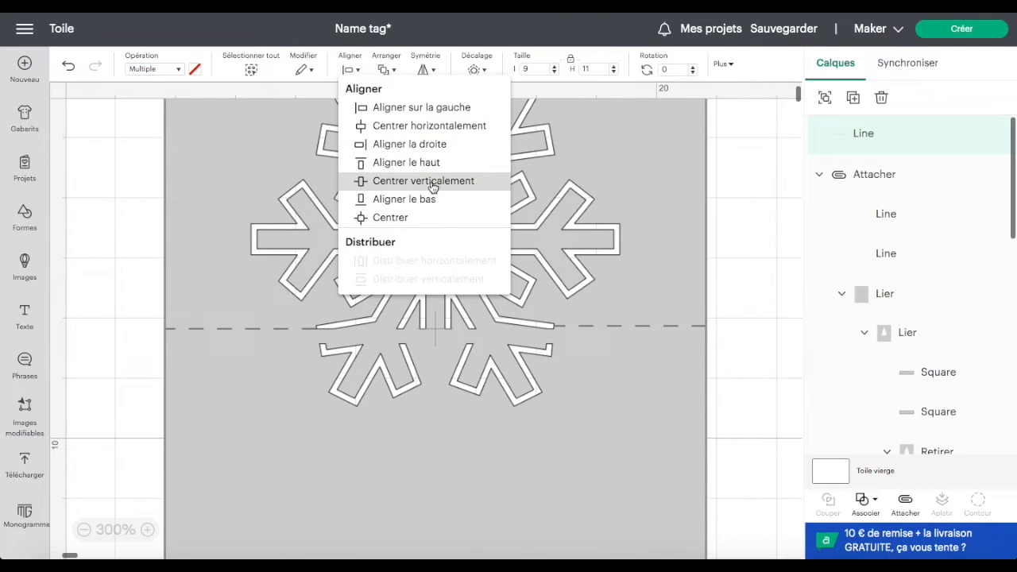
left_click(478, 183)
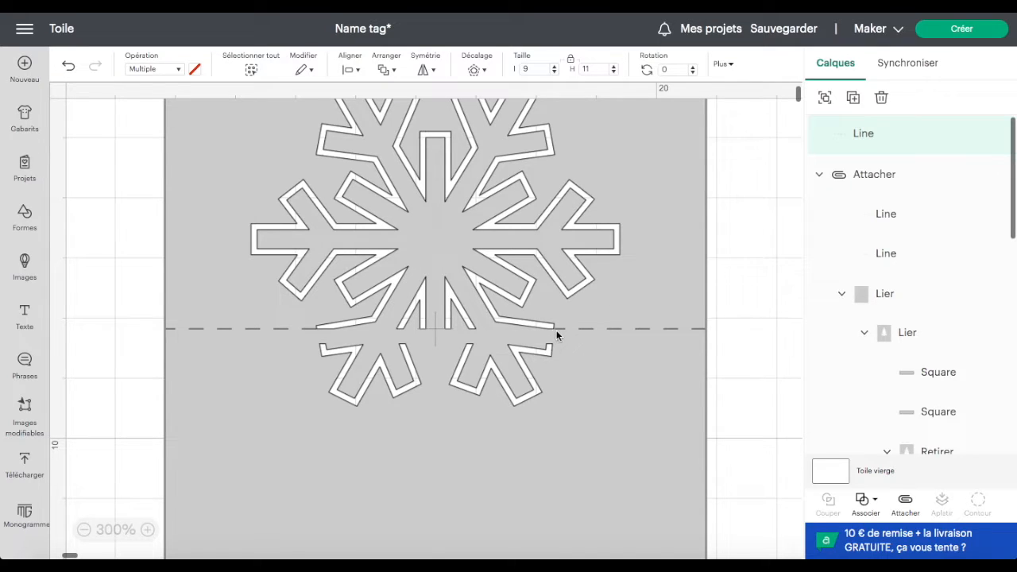
Step: Fit the right fold line's inner end to the snowflake's edge and attach both fold lines to the snowflake card
left_click(738, 329)
left_click(679, 329)
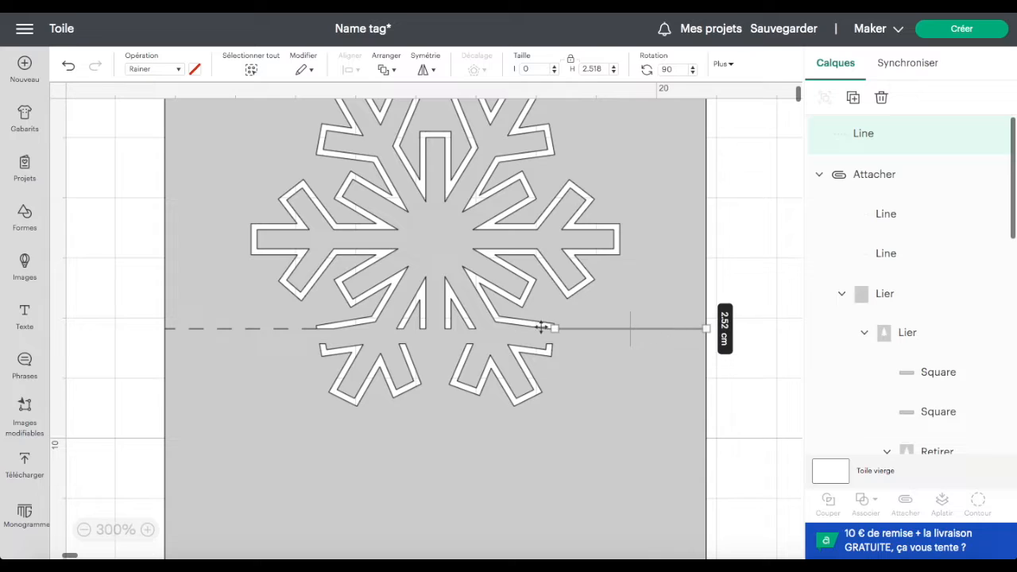
left_click_drag(554, 328, 554, 329)
left_click(752, 393)
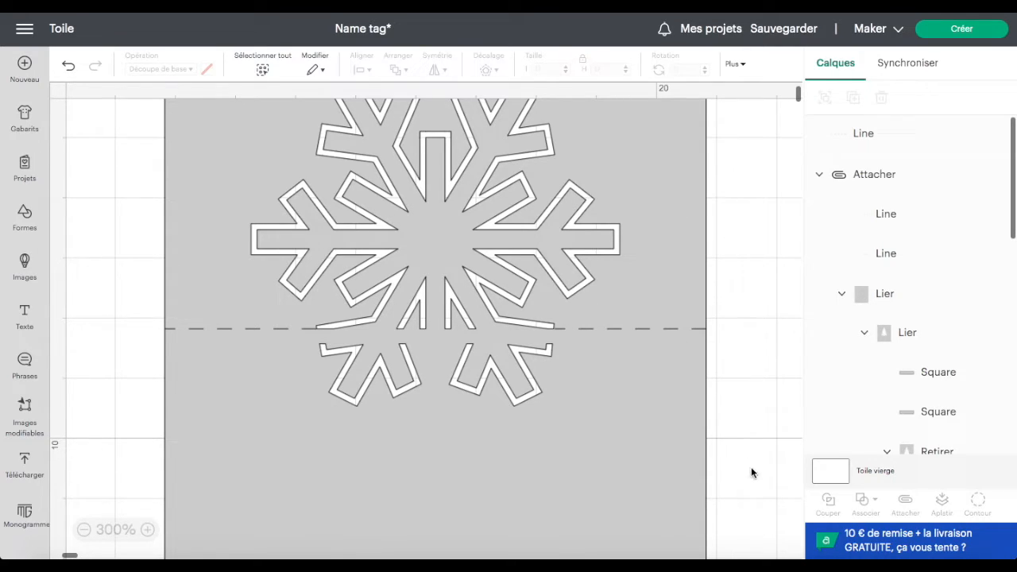
left_click_drag(748, 439, 121, 262)
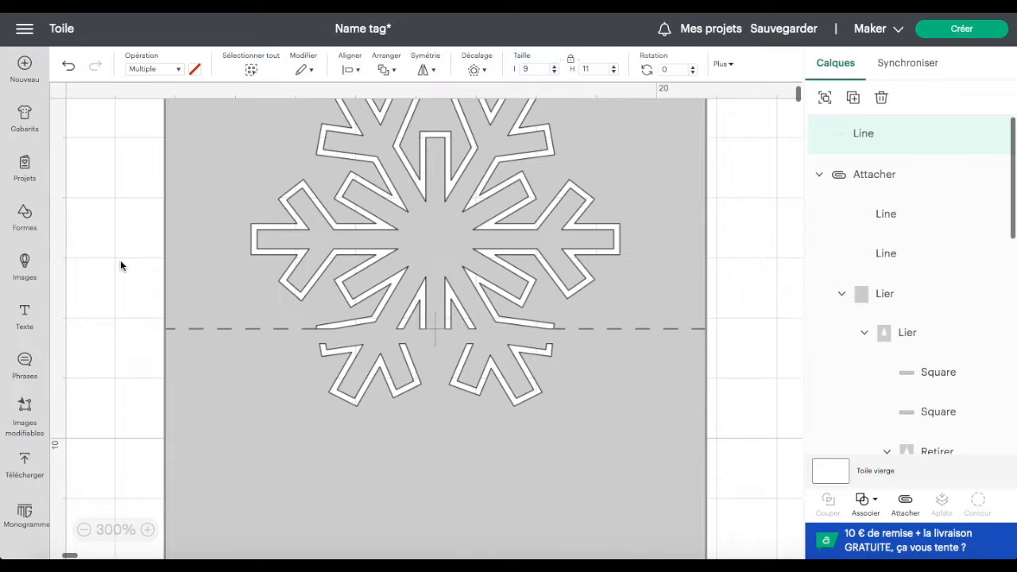
left_click(907, 503)
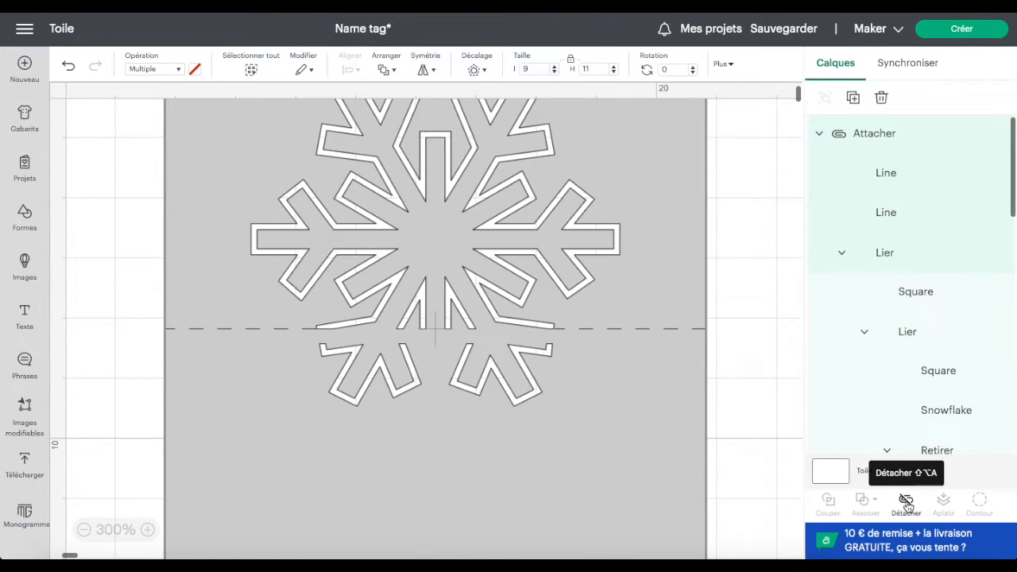
Step: Place the snowflake card beside the Christmas tree card and separate the two overlapping blank cards
left_click(111, 531)
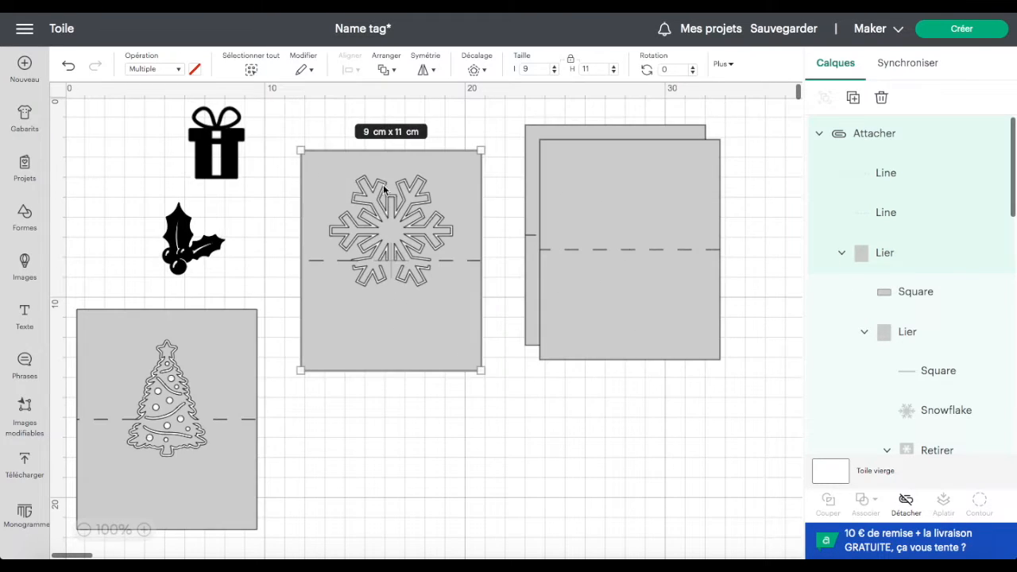
left_click_drag(451, 194, 418, 350)
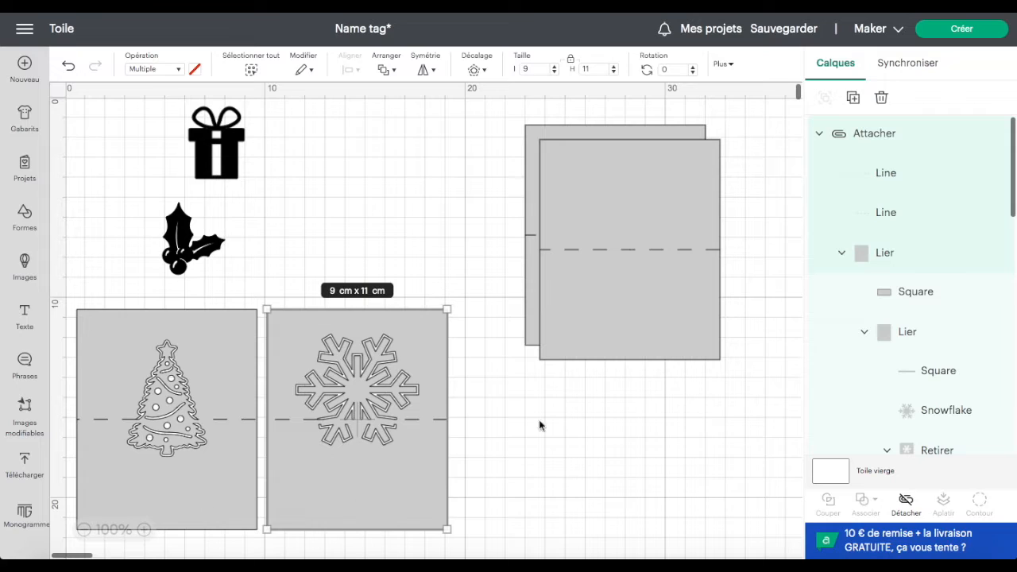
left_click_drag(761, 305, 713, 226)
left_click_drag(704, 283, 495, 245)
Step: Move the snowflake and Christmas tree cards lower on the canvas, side by side in one row
scroll(495, 246, "down", 1)
left_click_drag(404, 441, 392, 552)
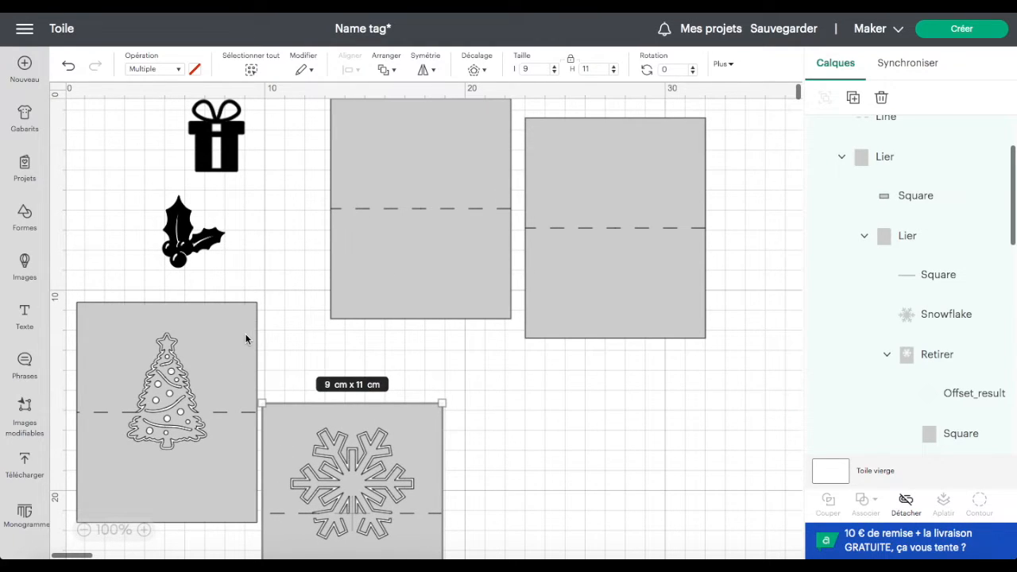
left_click_drag(246, 339, 240, 436)
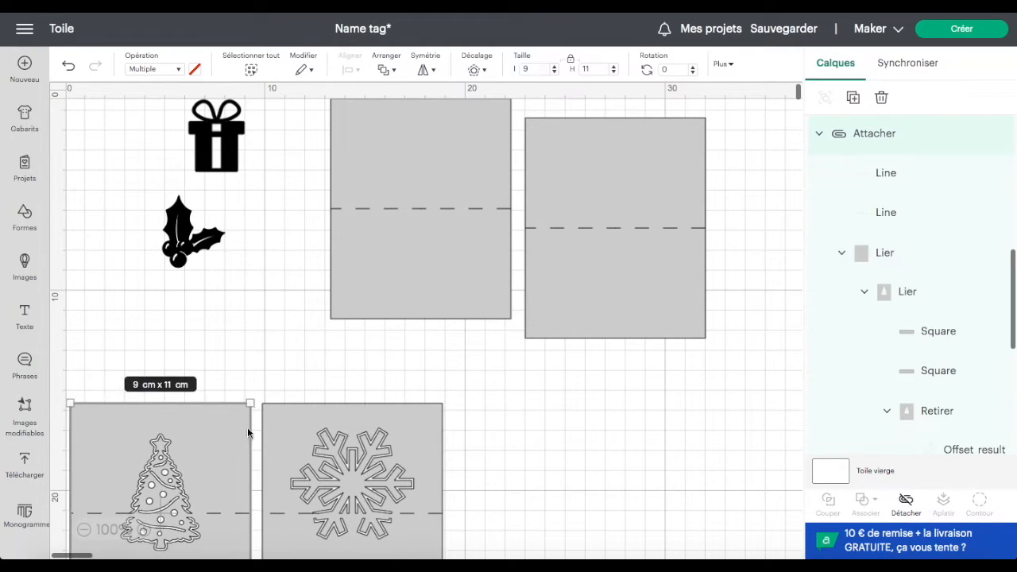
Step: Arrange the two blank cards with their fold lines side by side above the finished cards
left_click_drag(301, 161, 427, 267)
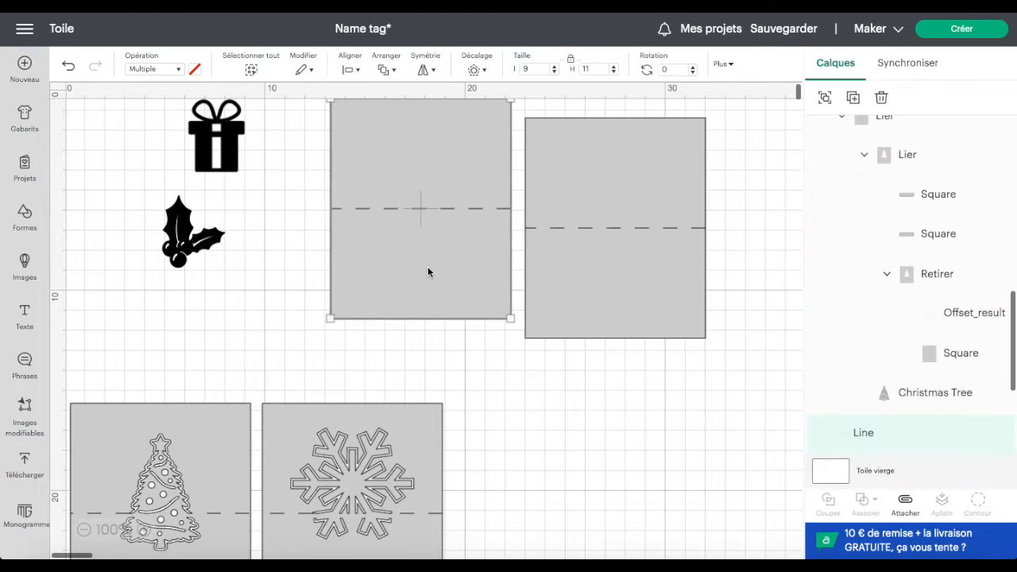
left_click_drag(451, 172, 393, 211)
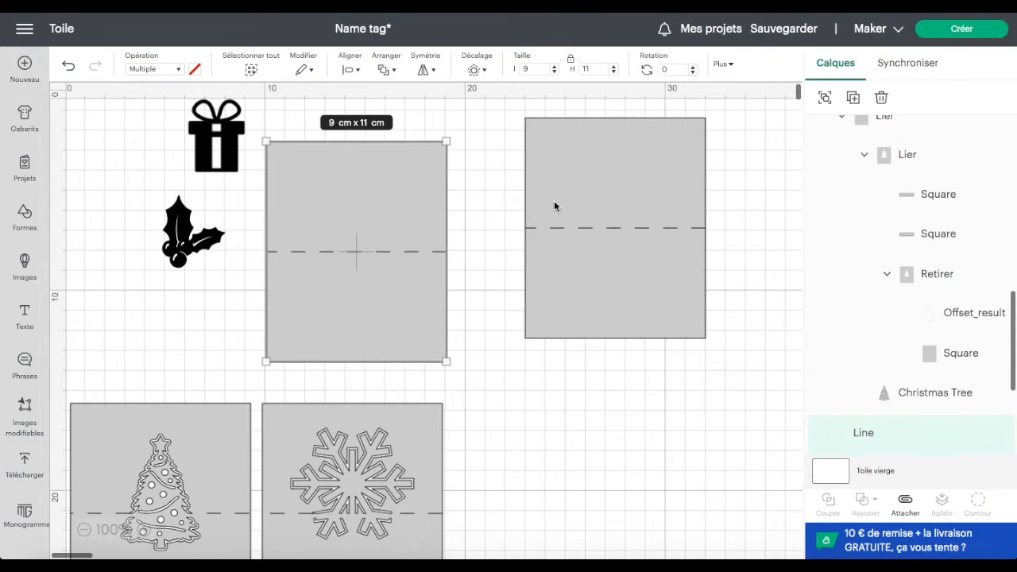
left_click_drag(735, 290, 567, 175)
Step: Place the holly image on the left blank card and bring it to the front
left_click(177, 223)
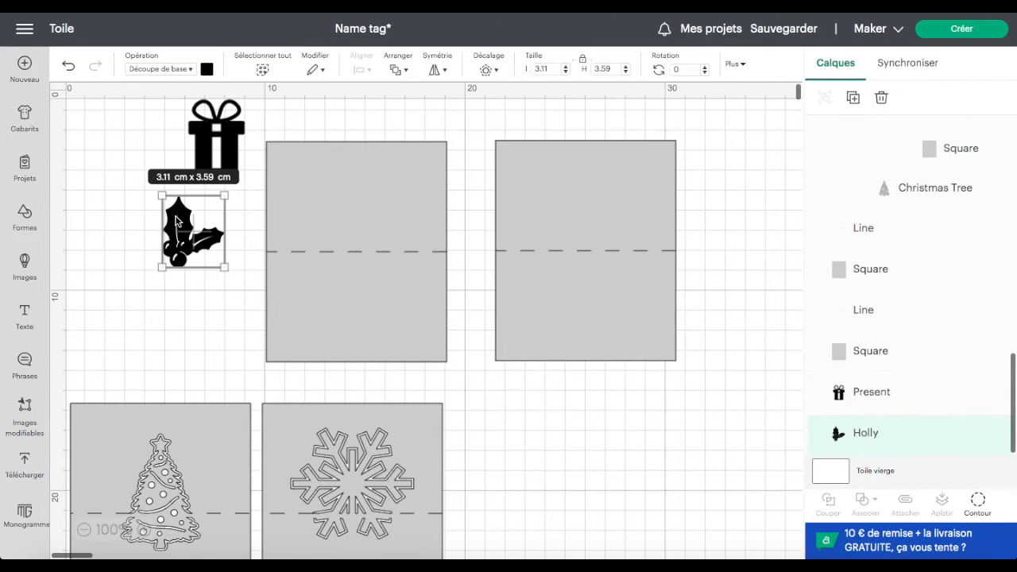
left_click_drag(181, 222, 346, 221)
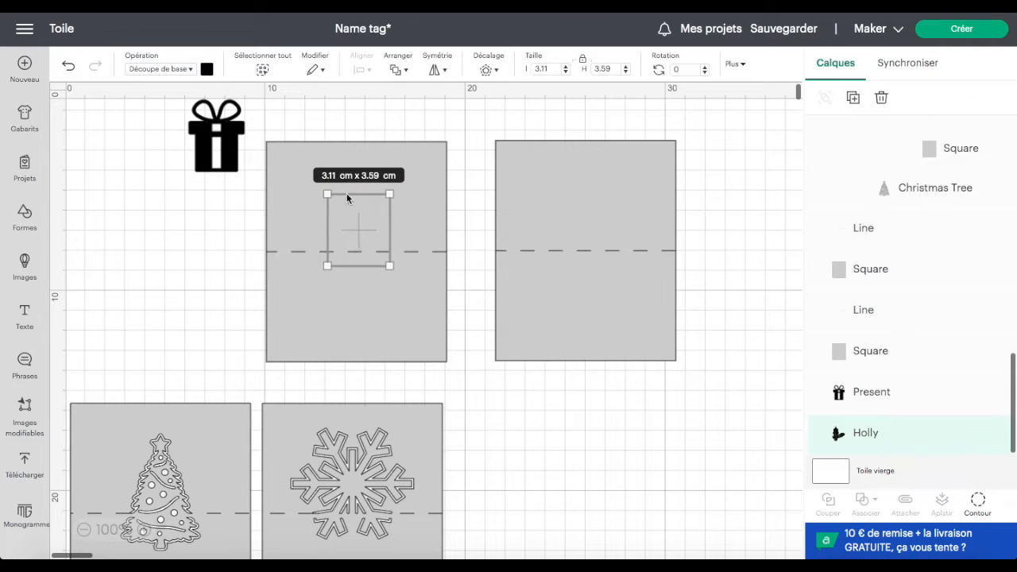
left_click(402, 71)
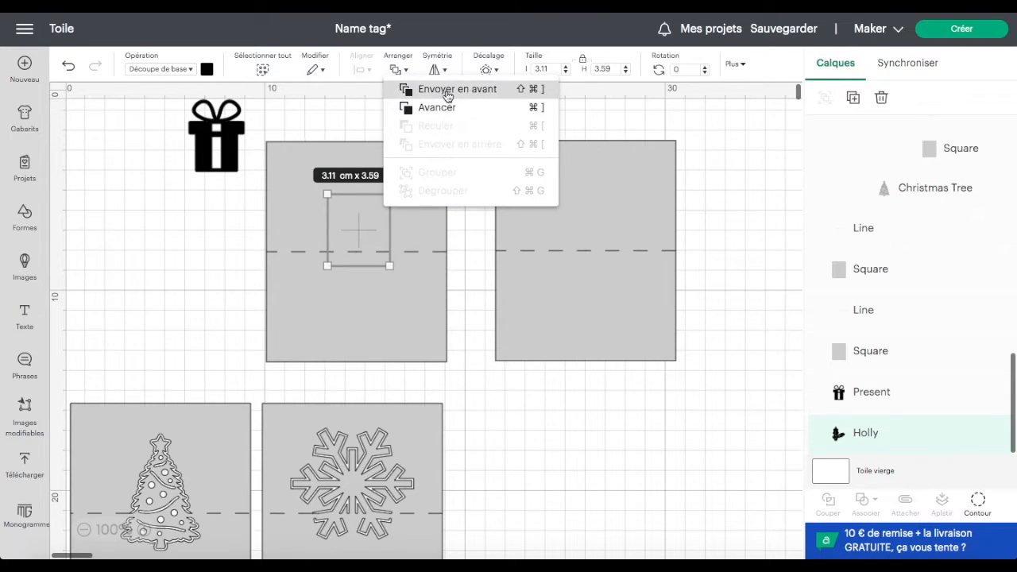
left_click(446, 89)
Step: Place the present image on the right blank card and bring it to the front
left_click_drag(219, 146, 576, 250)
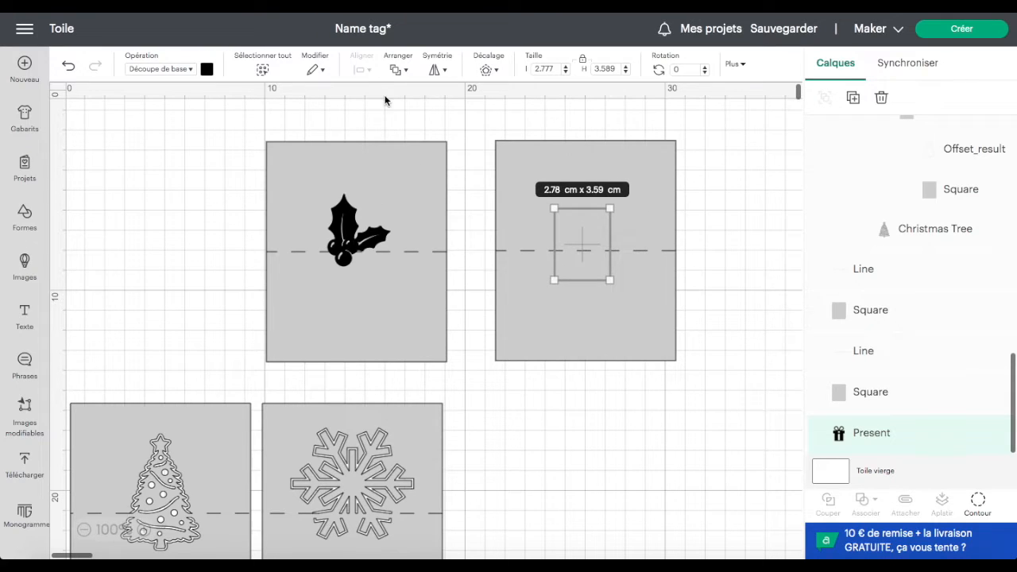
left_click(407, 72)
left_click(453, 92)
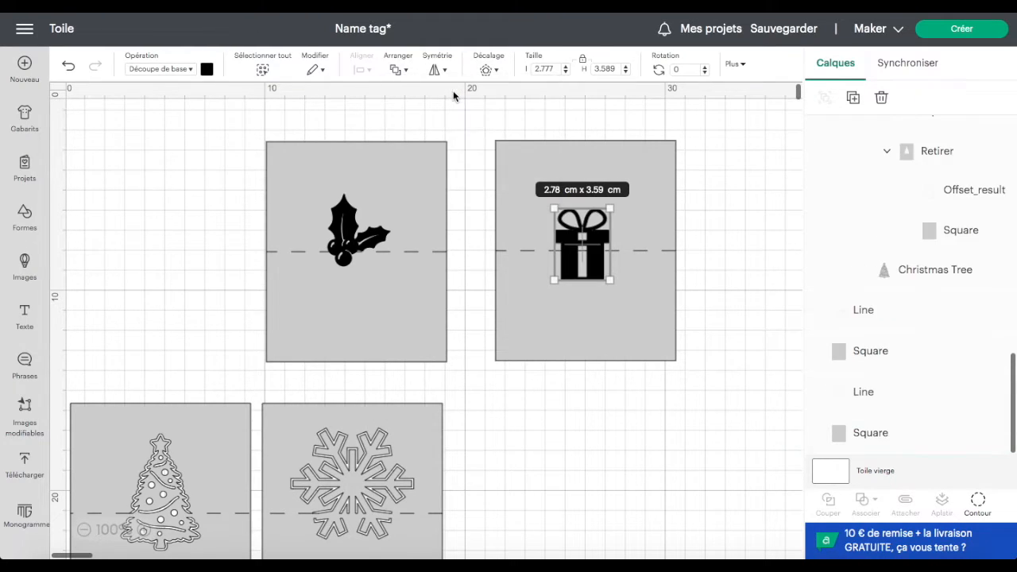
Step: Enlarge the holly to about 4.73 x 5.46 cm and position it across the card's fold line
left_click(348, 238)
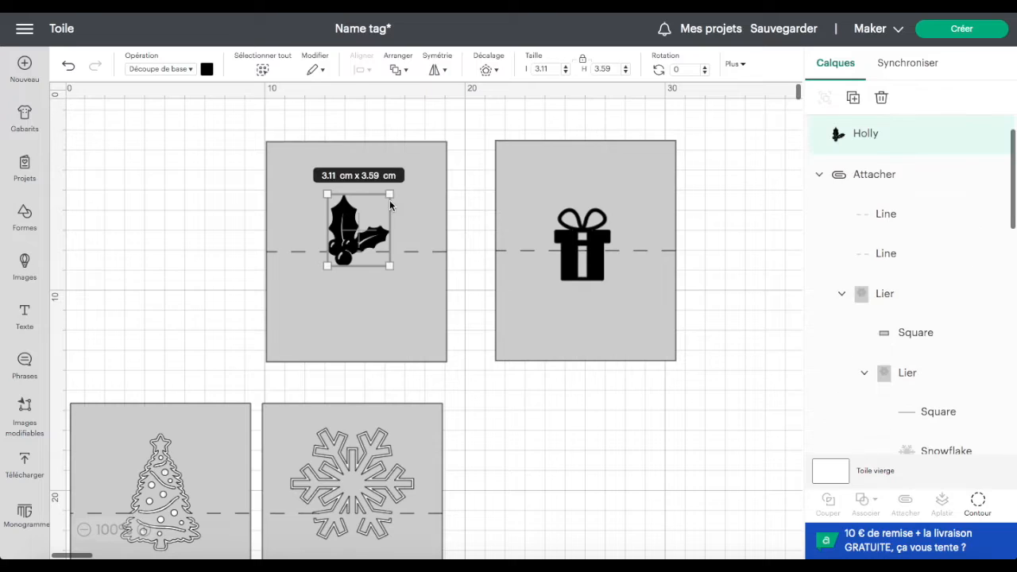
left_click_drag(389, 194, 422, 160)
mouse_move(353, 261)
left_mouse_down()
mouse_move(369, 266)
mouse_move(352, 267)
left_mouse_up()
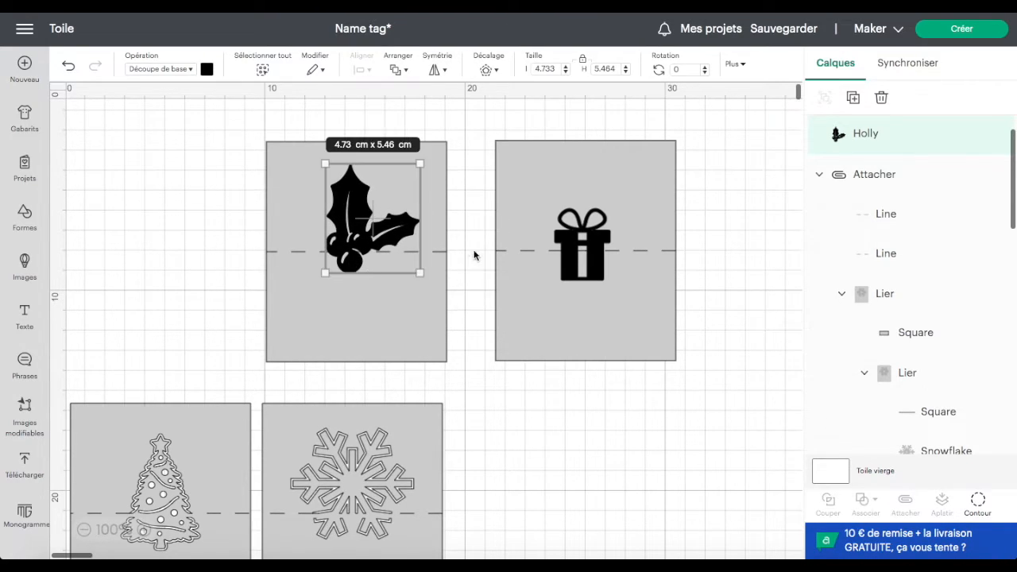
Step: Centre the holly horizontally on its card
left_click(460, 197)
left_click_drag(459, 197, 253, 121)
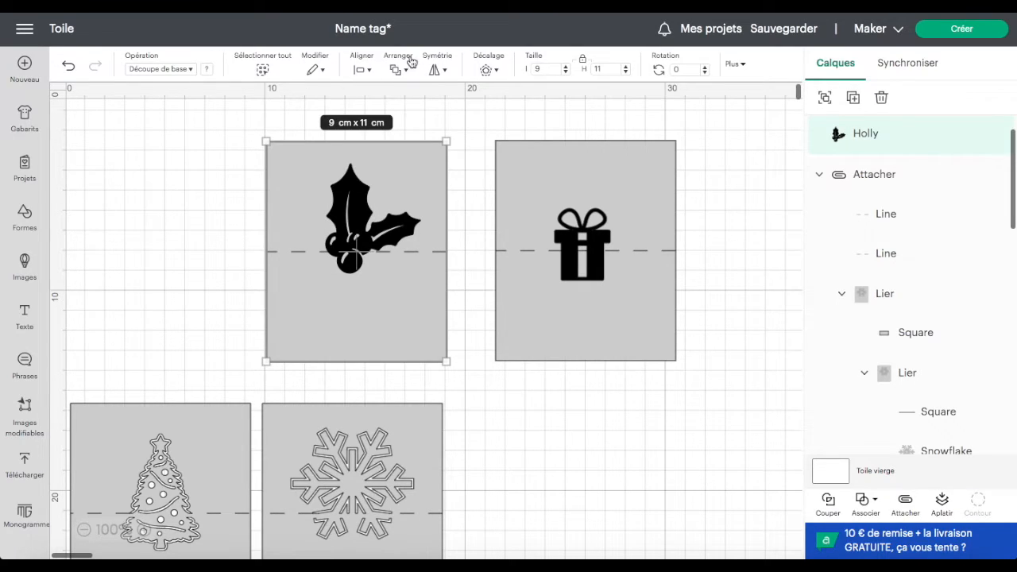
left_click(371, 70)
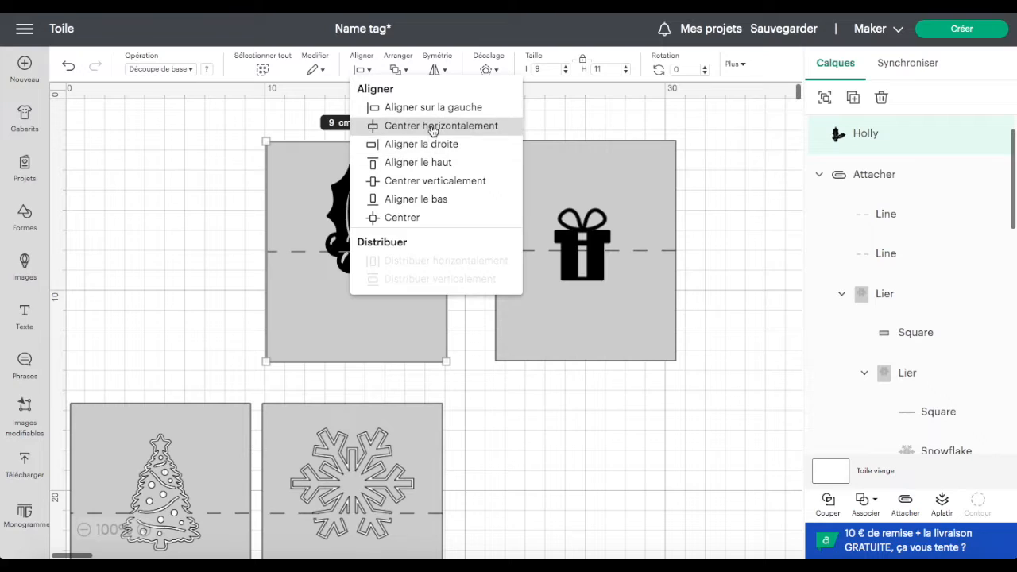
left_click(431, 126)
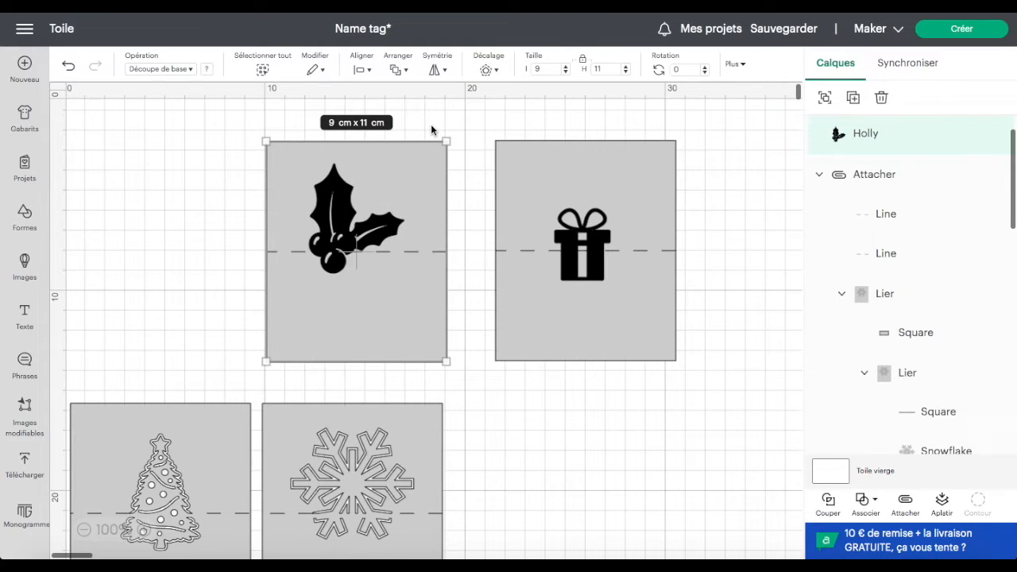
Step: Raise the present on its card and enlarge it to about 3.34 x 4.32 cm, its base just below the fold line
left_click(582, 237)
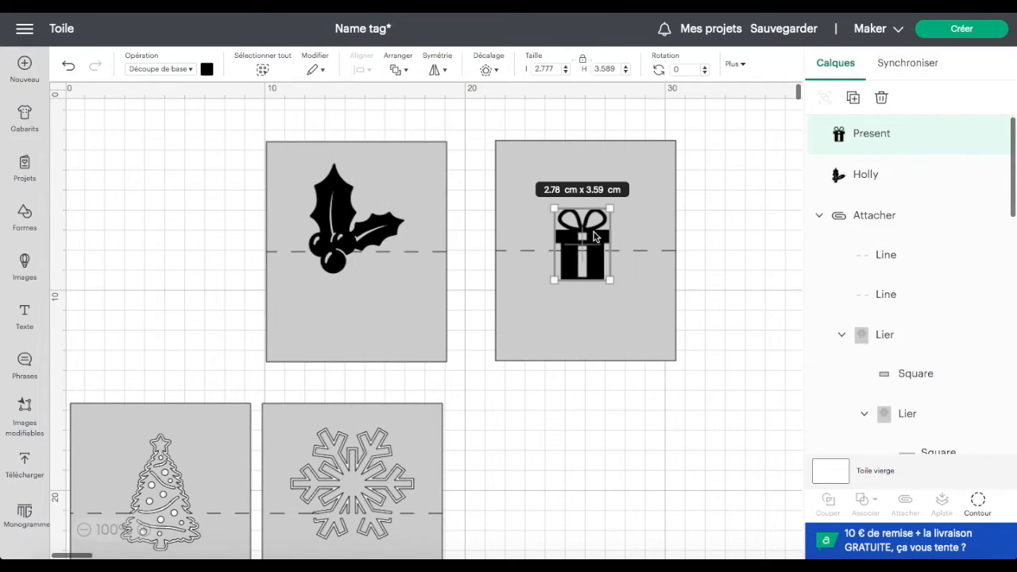
left_click_drag(598, 237, 602, 218)
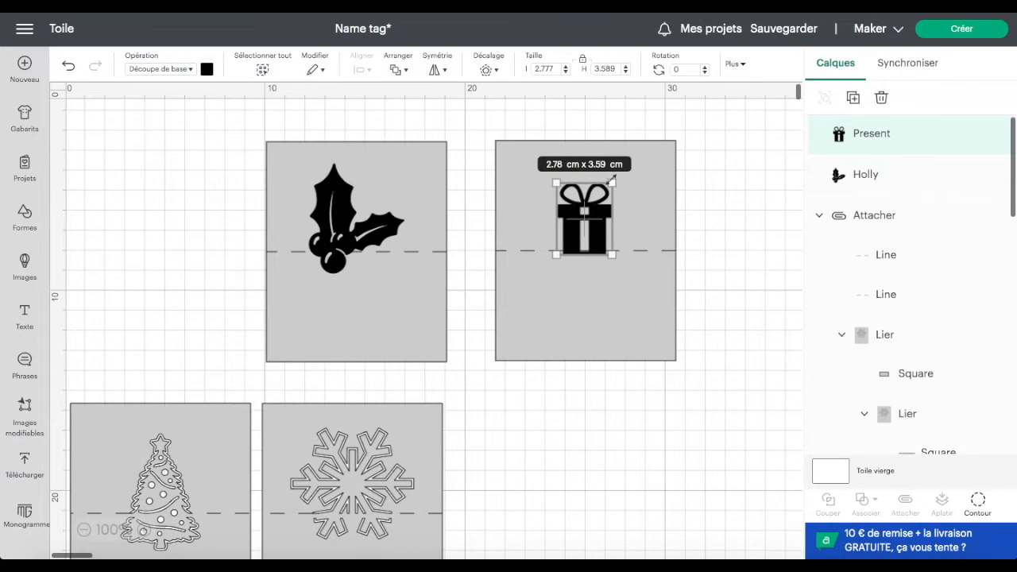
left_click_drag(612, 181, 624, 168)
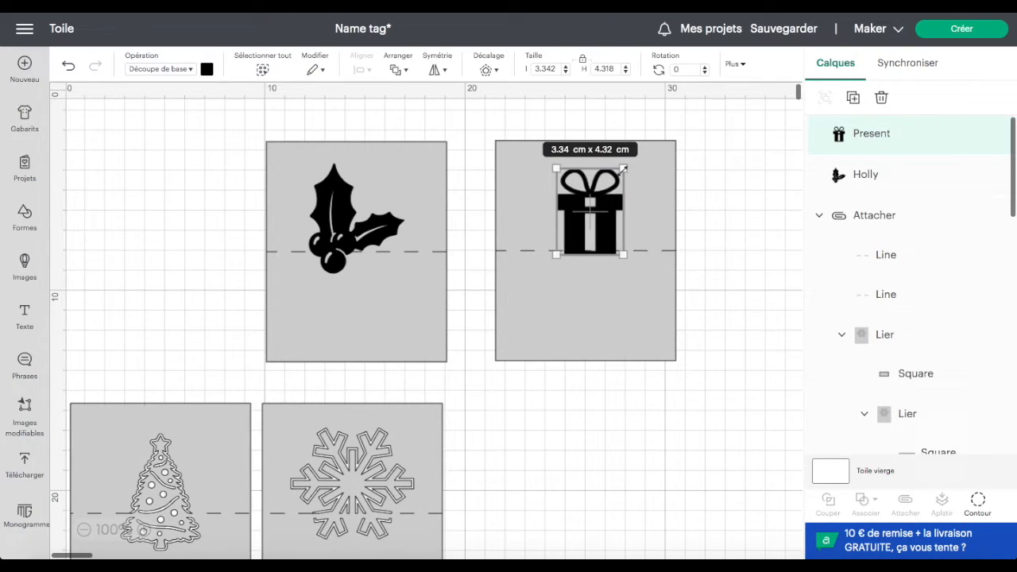
Step: Centre the present horizontally on its card
left_click(571, 121)
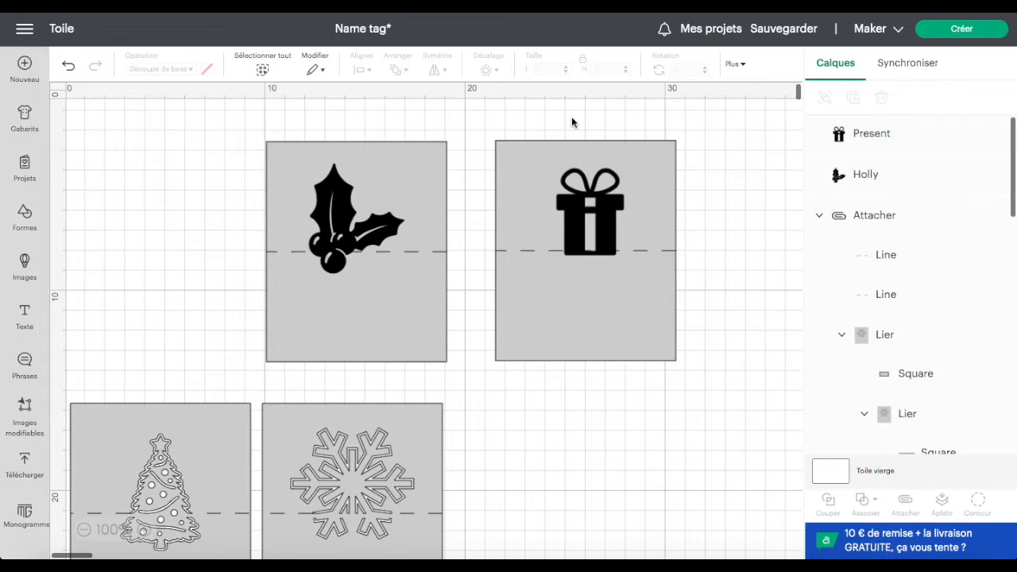
left_click(625, 227)
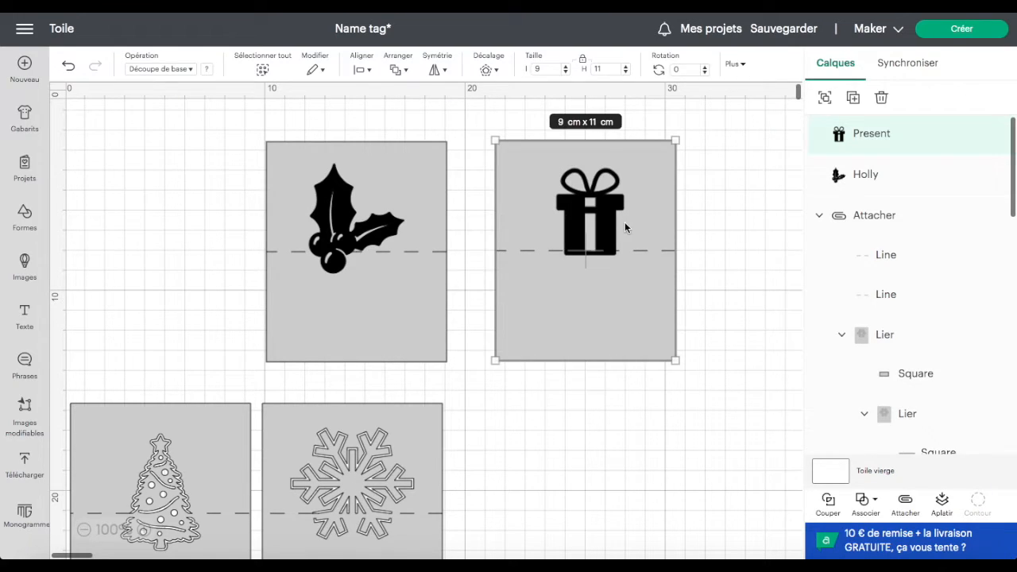
left_click(371, 71)
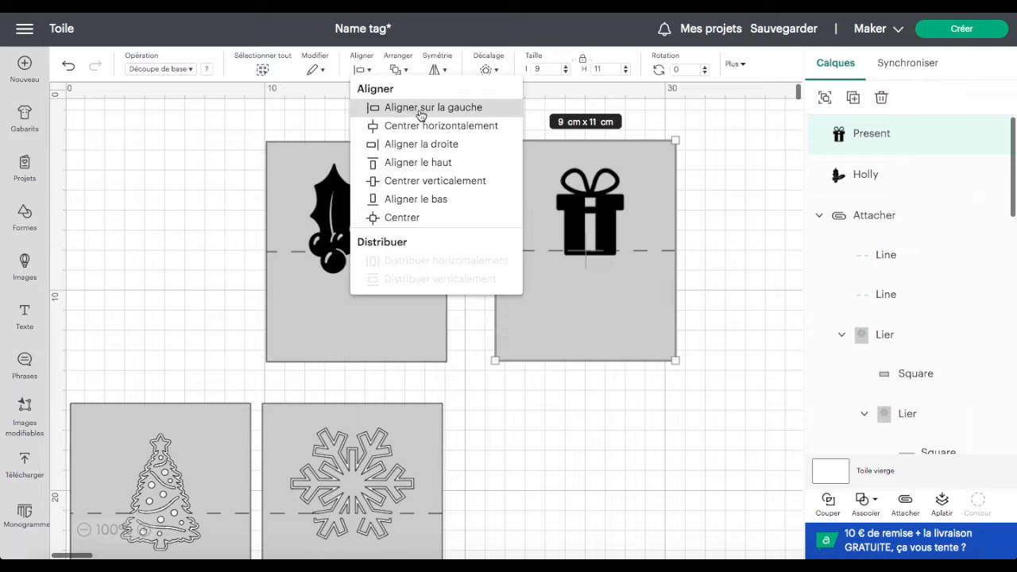
left_click(472, 125)
Step: Create a rounded-corner offset of 0.1 cm around the holly
left_click(343, 219)
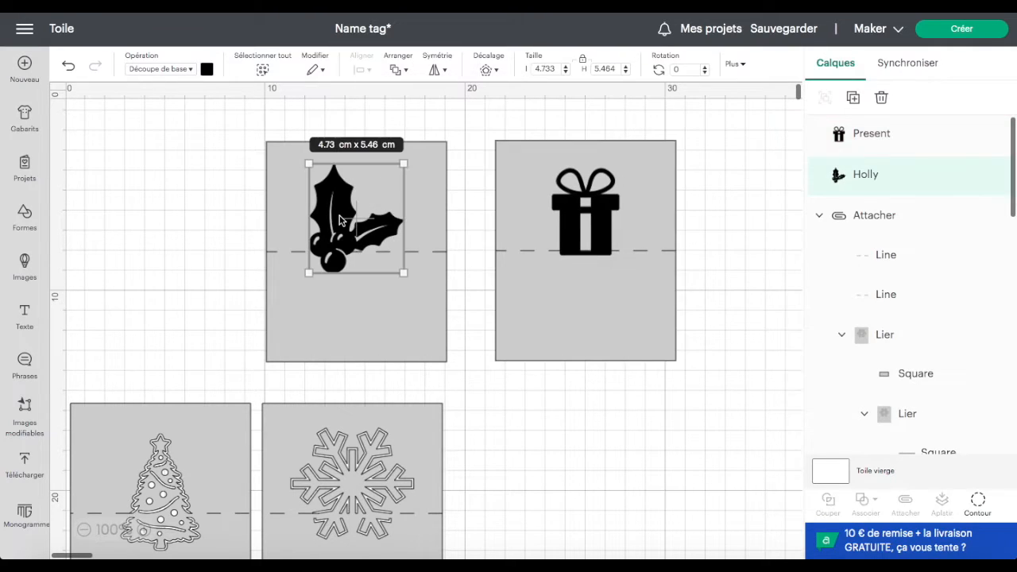
left_click(487, 70)
left_click(544, 155)
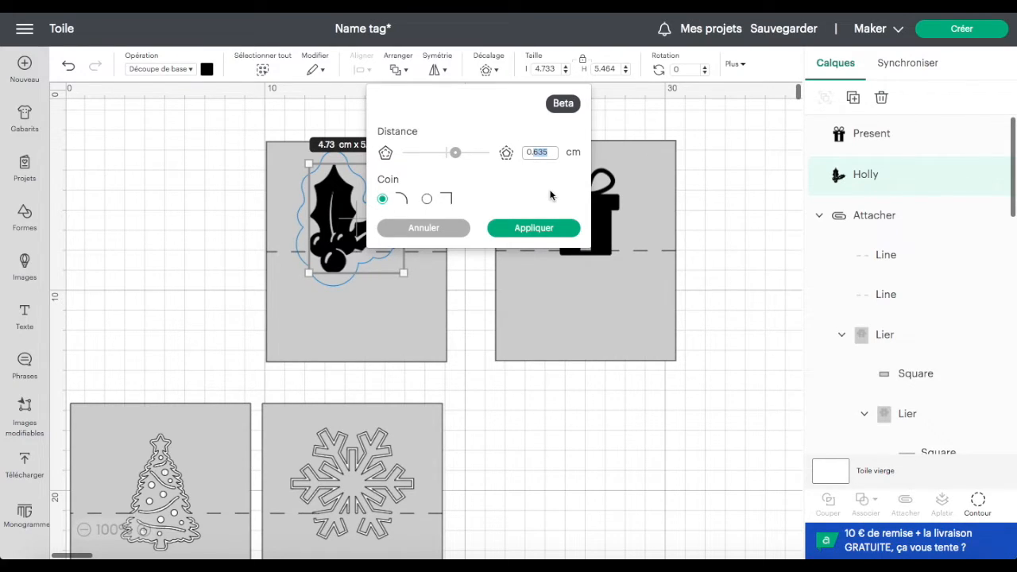
type("1")
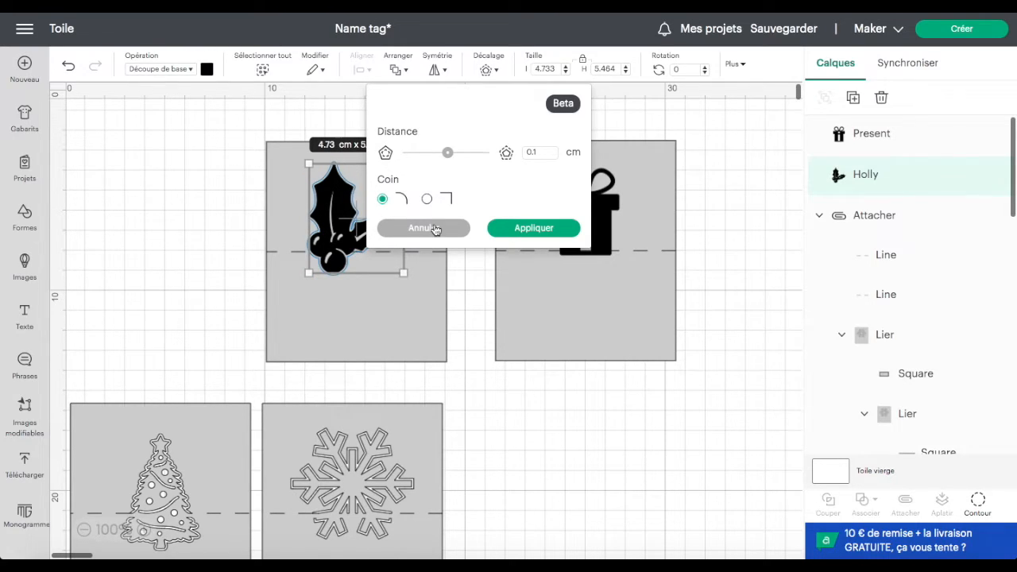
left_click(534, 229)
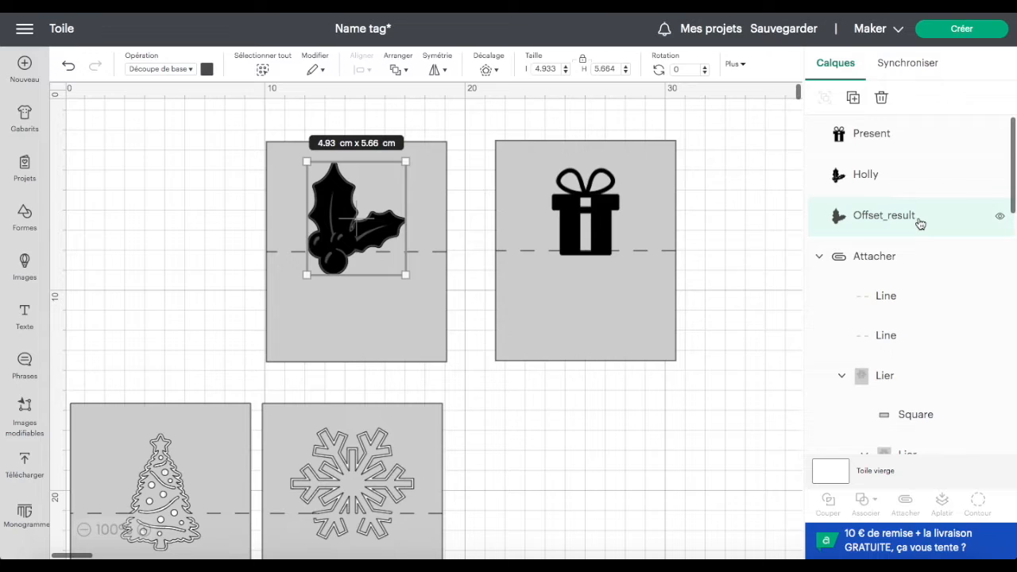
Step: Subtract the holly's offset from its card and send the cut card to the back
left_click(360, 321)
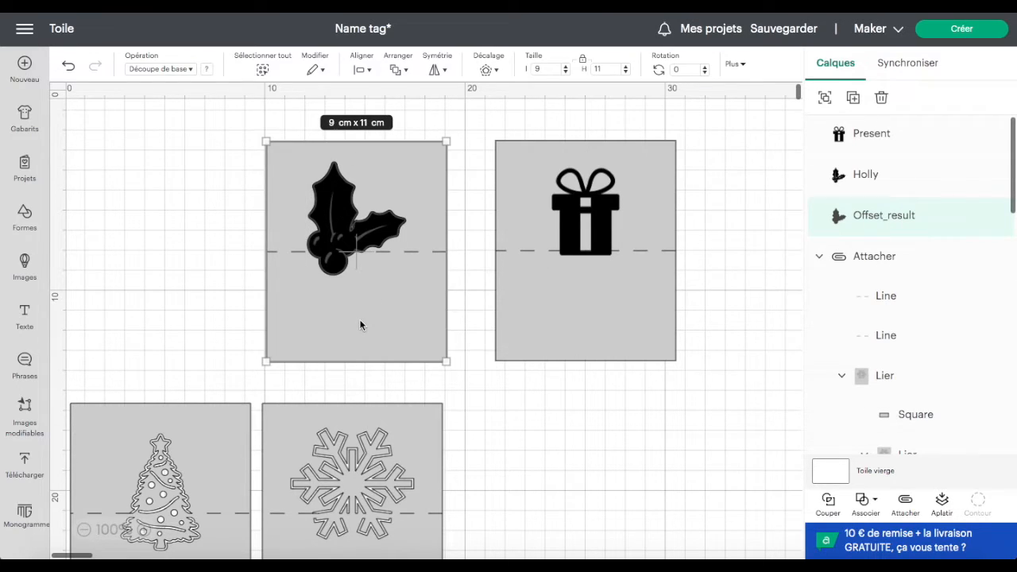
left_click(876, 502)
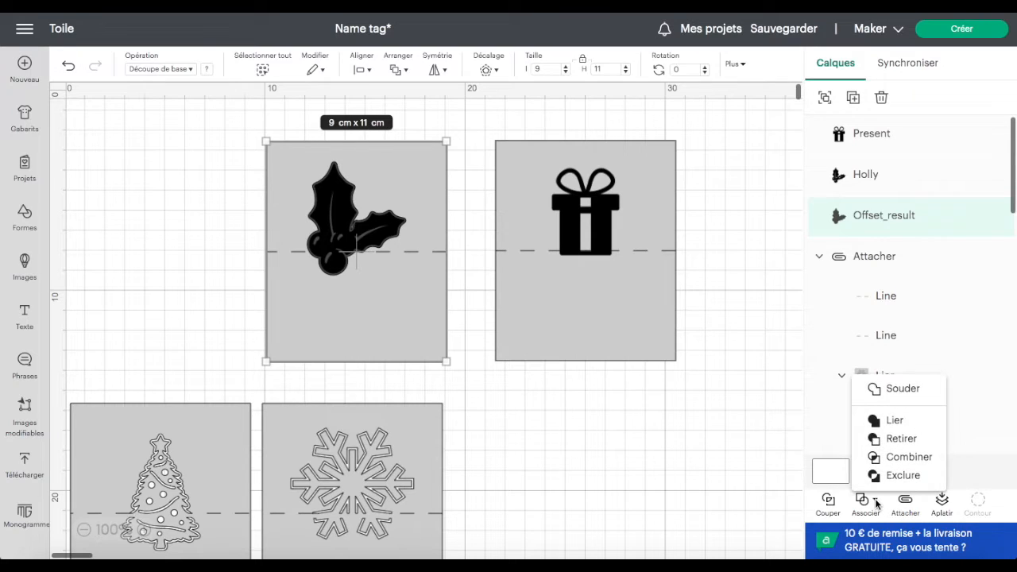
left_click(908, 447)
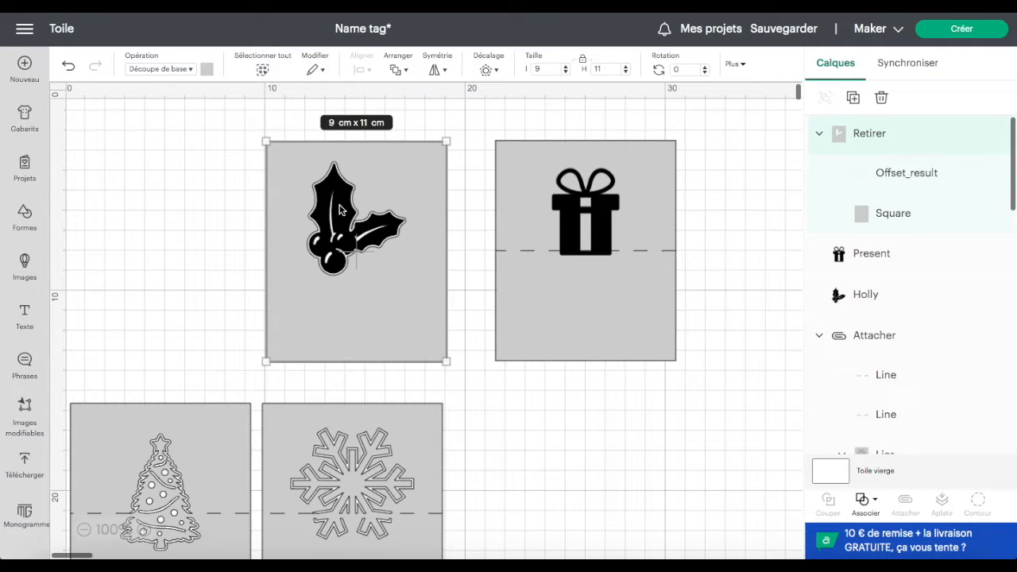
left_click(401, 70)
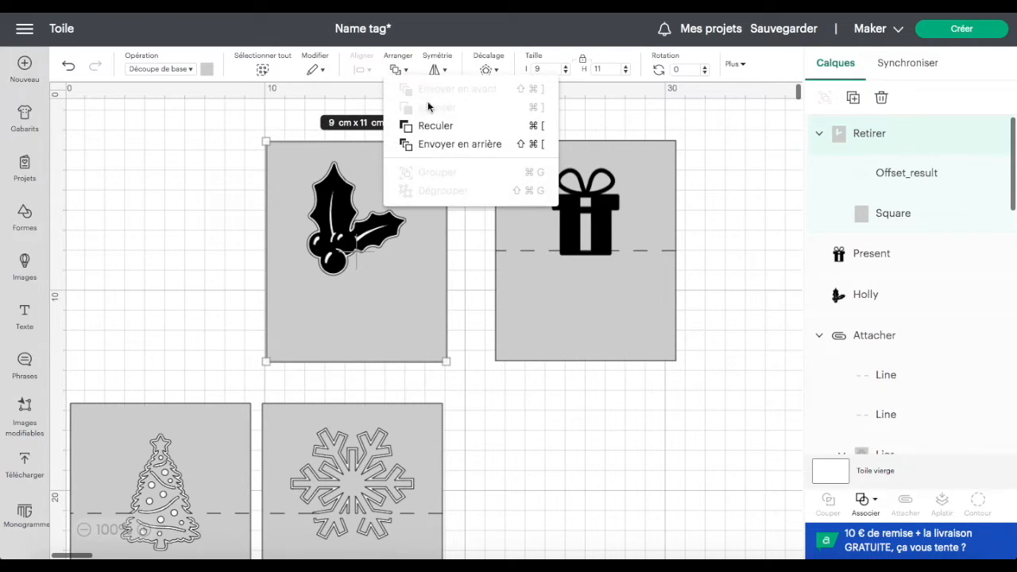
left_click(445, 145)
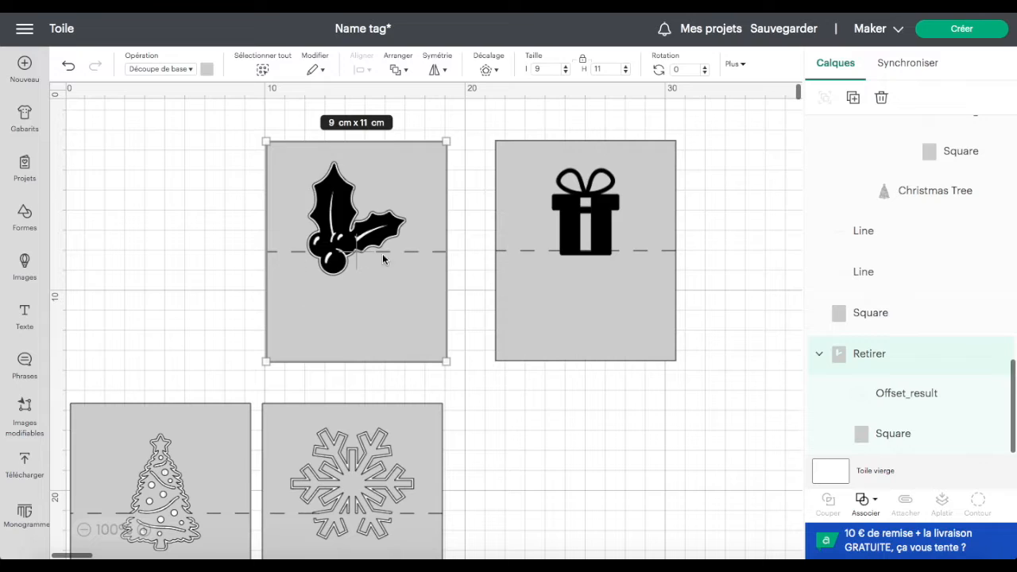
Step: Add a square with unlocked proportions and reshape it into a bar about 2.01 x 0.46 cm, left of the holly's lowest berry
left_click(25, 216)
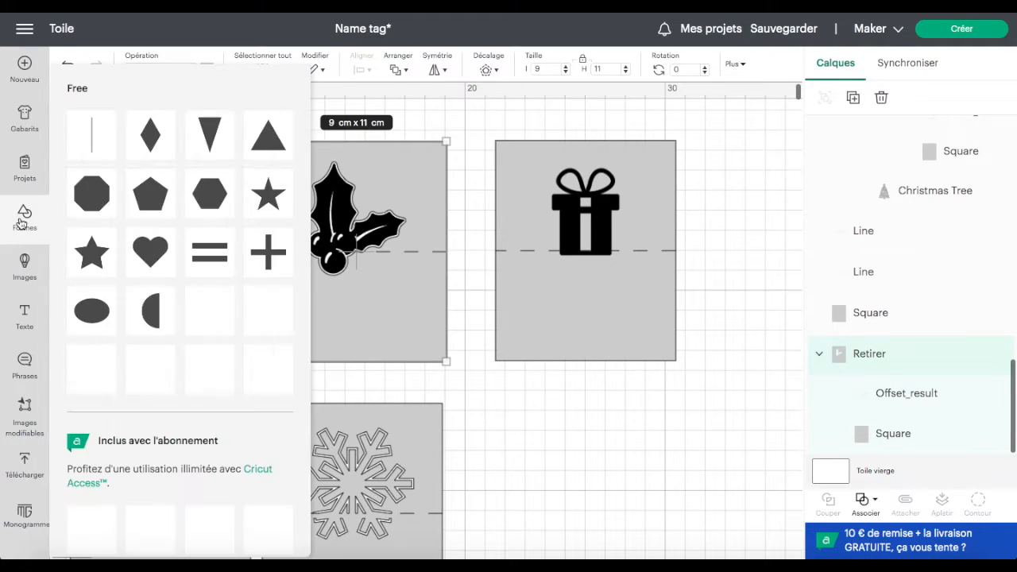
left_click(265, 314)
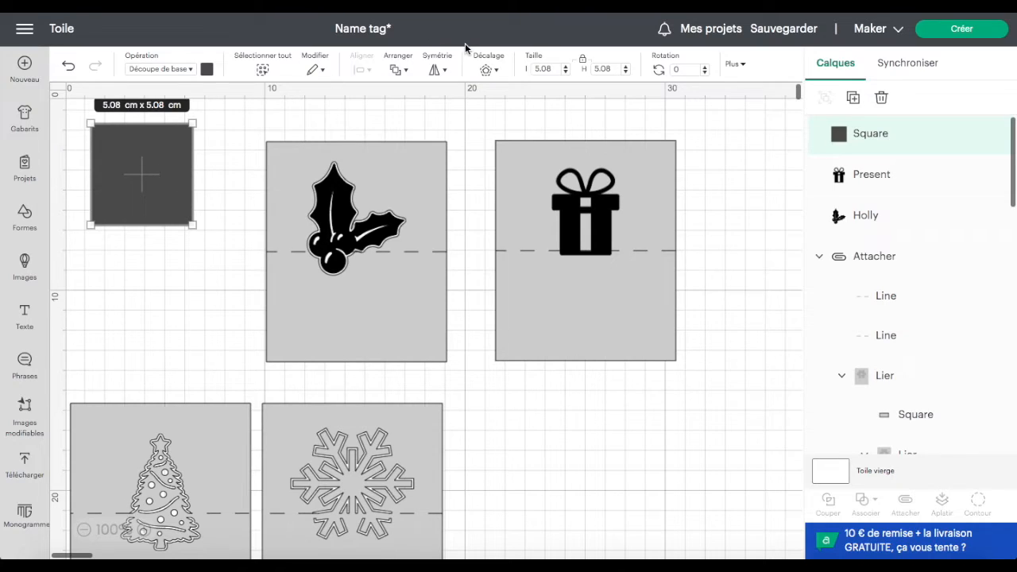
left_click(584, 62)
left_click_drag(192, 225, 395, 271)
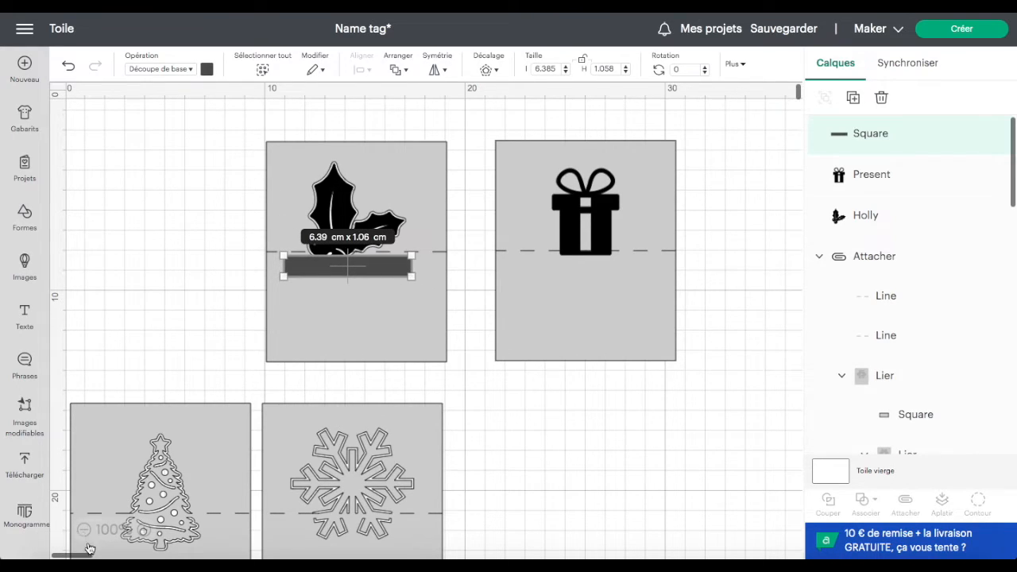
left_click(144, 530)
left_click(144, 530)
left_click(144, 530)
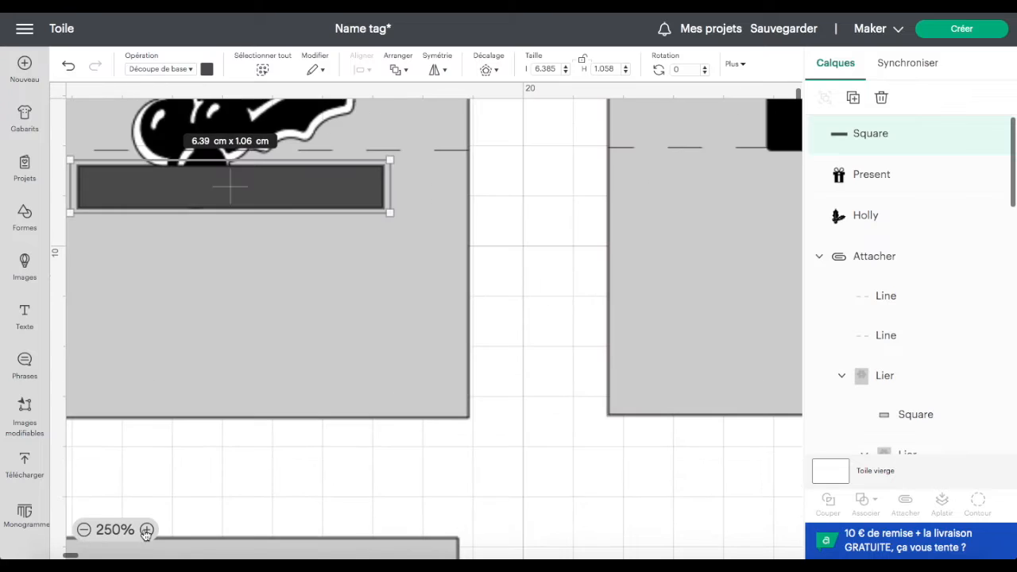
scroll(175, 362, "left", 3)
scroll(176, 364, "up", 4)
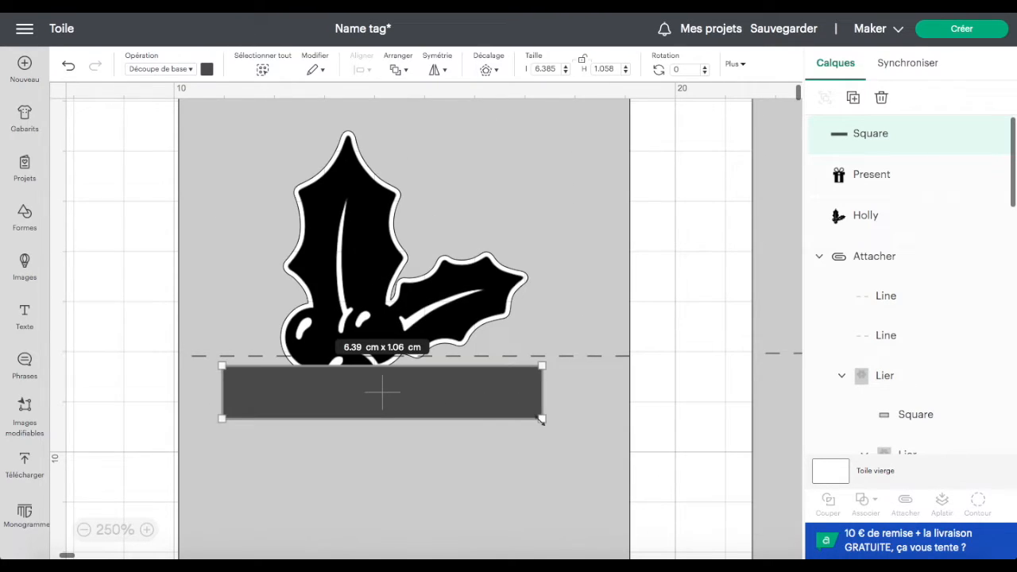
left_click_drag(541, 421, 297, 376)
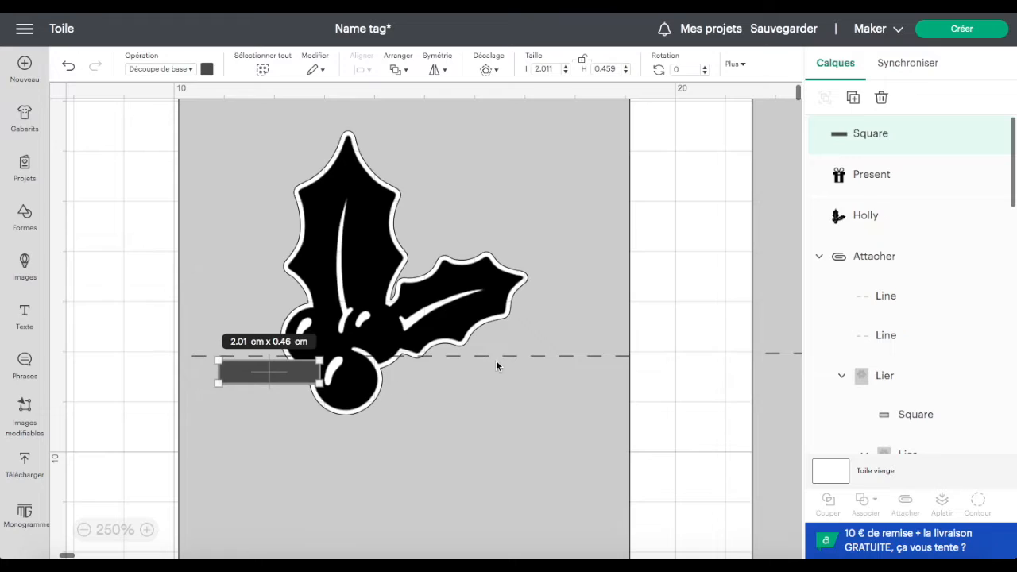
Step: Align the top of the bar with the holly card's dashed fold line
left_click(591, 357, "shift")
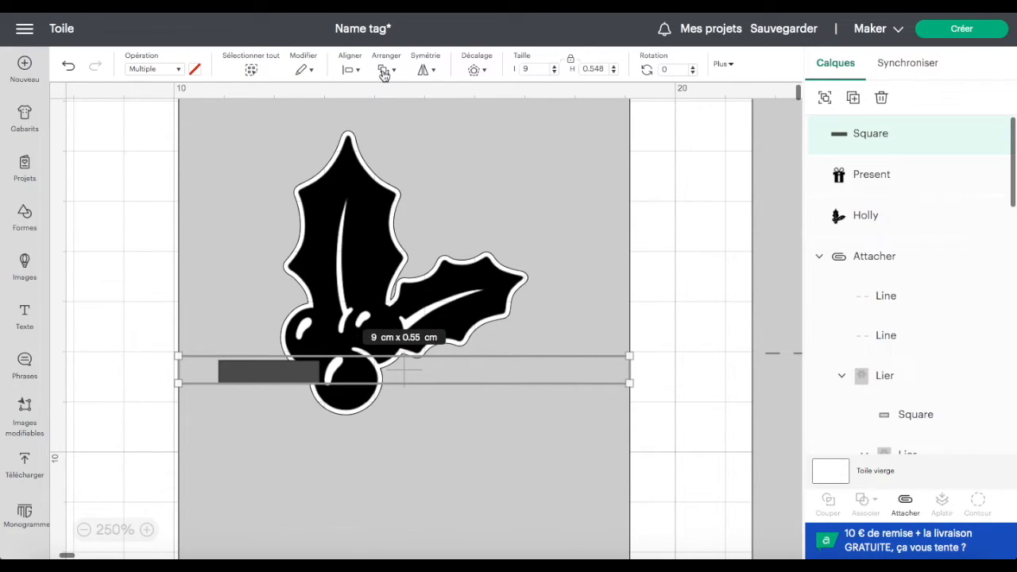
left_click(358, 72)
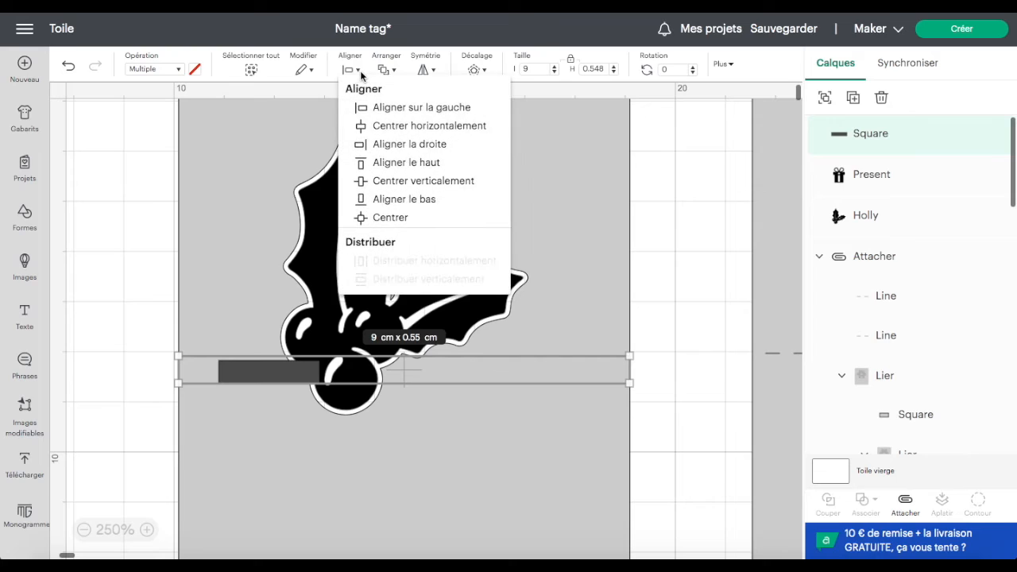
left_click(398, 163)
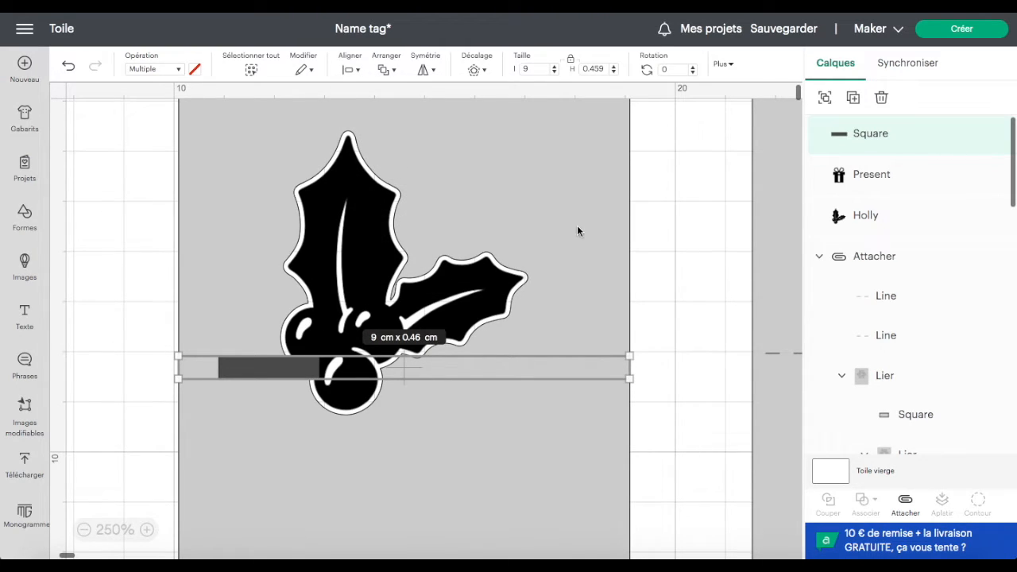
Step: Duplicate the bar onto the right side of the lowest berry and align its top with the fold line
left_click(876, 135)
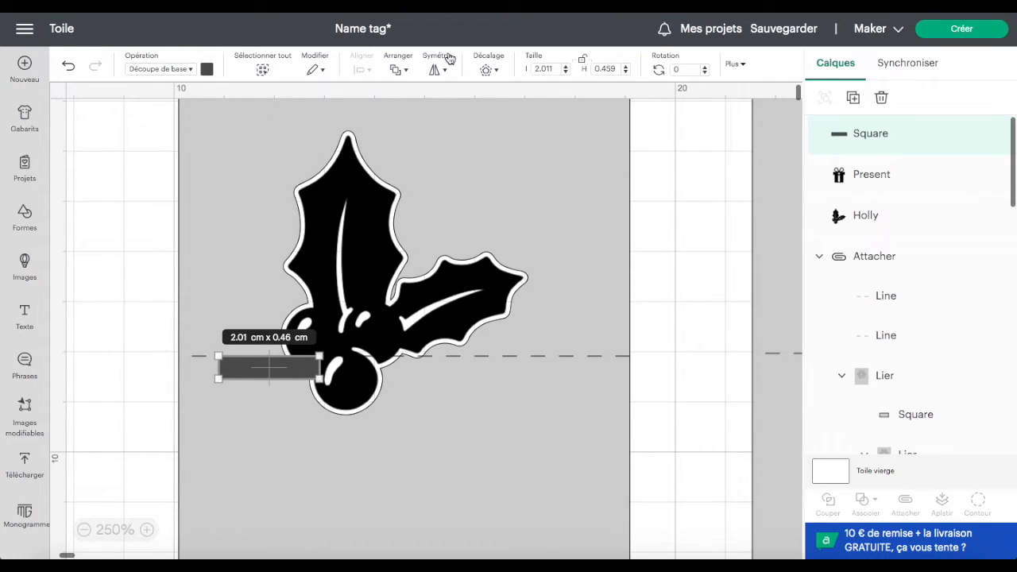
left_click(853, 98)
left_click_drag(145, 167, 379, 369)
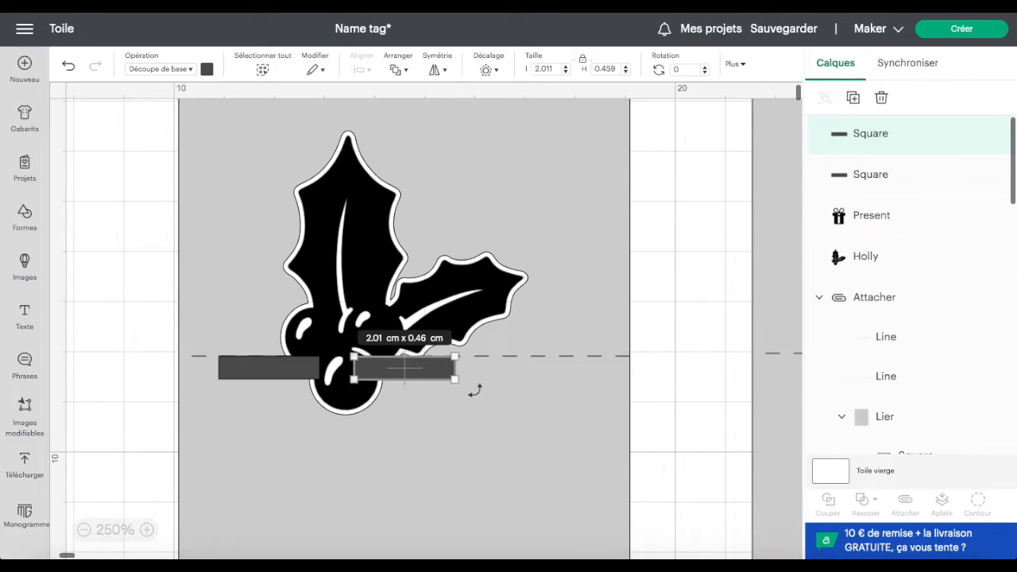
left_click(535, 359, "shift")
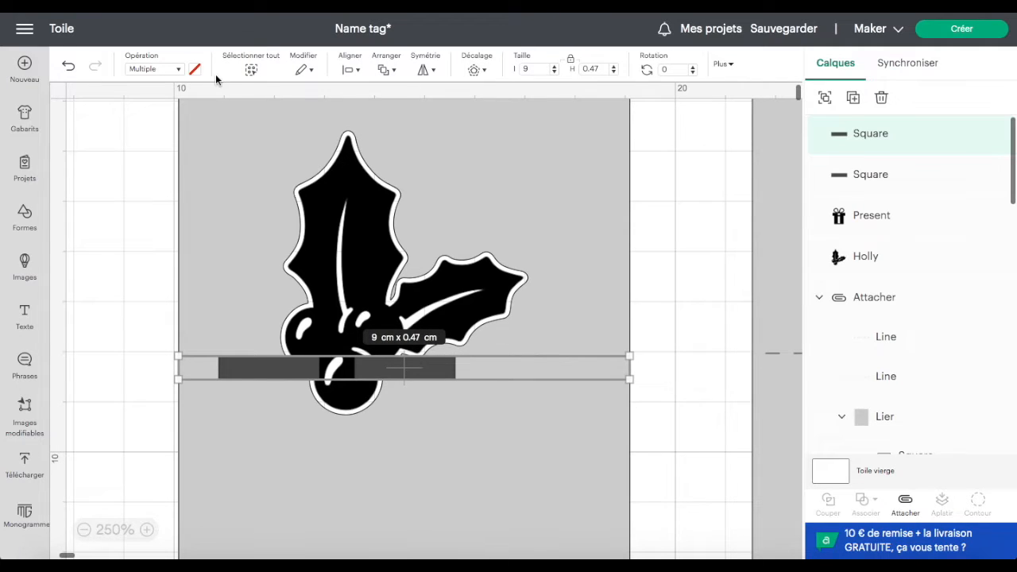
left_click(359, 71)
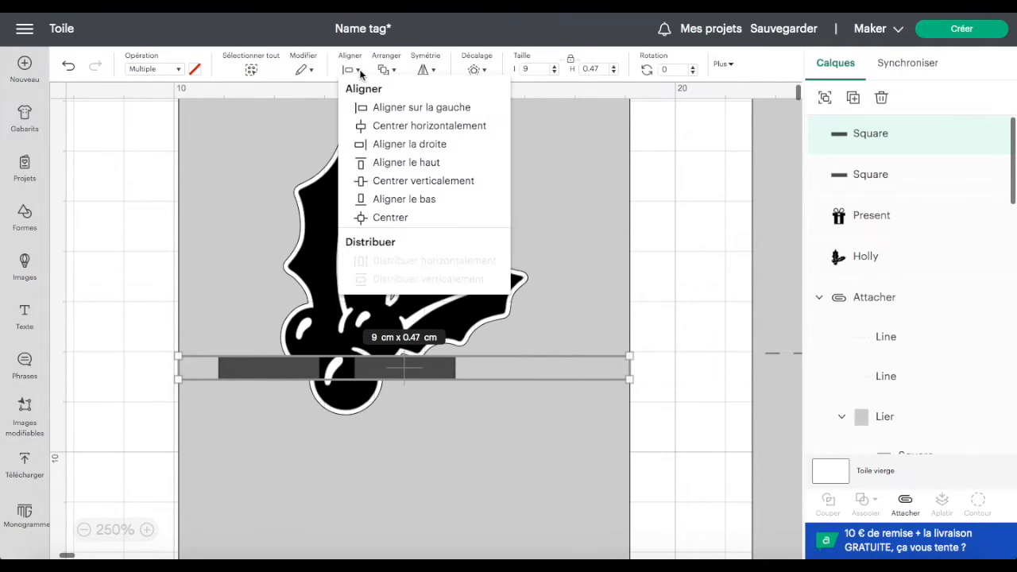
left_click(399, 162)
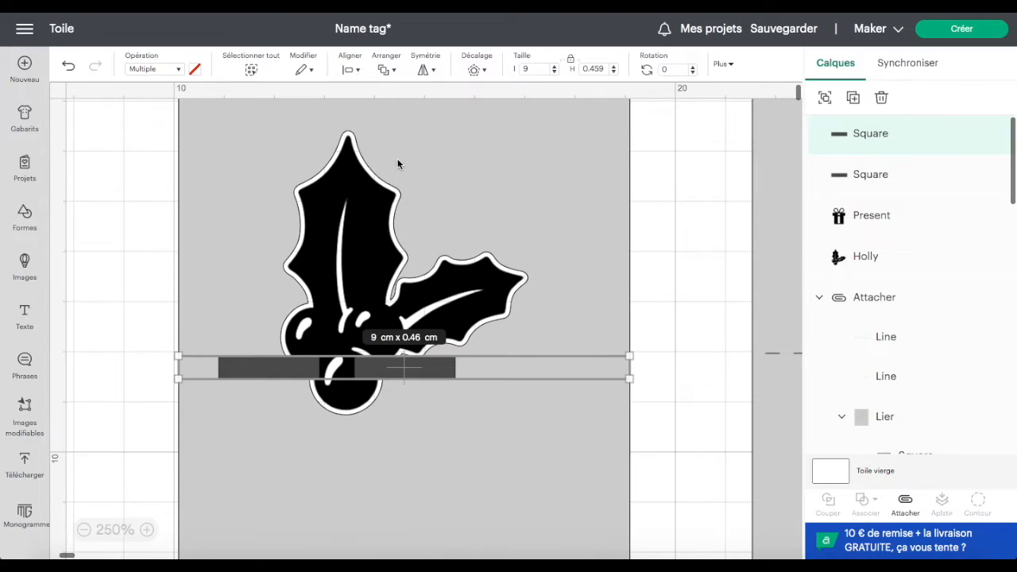
left_click(50, 365)
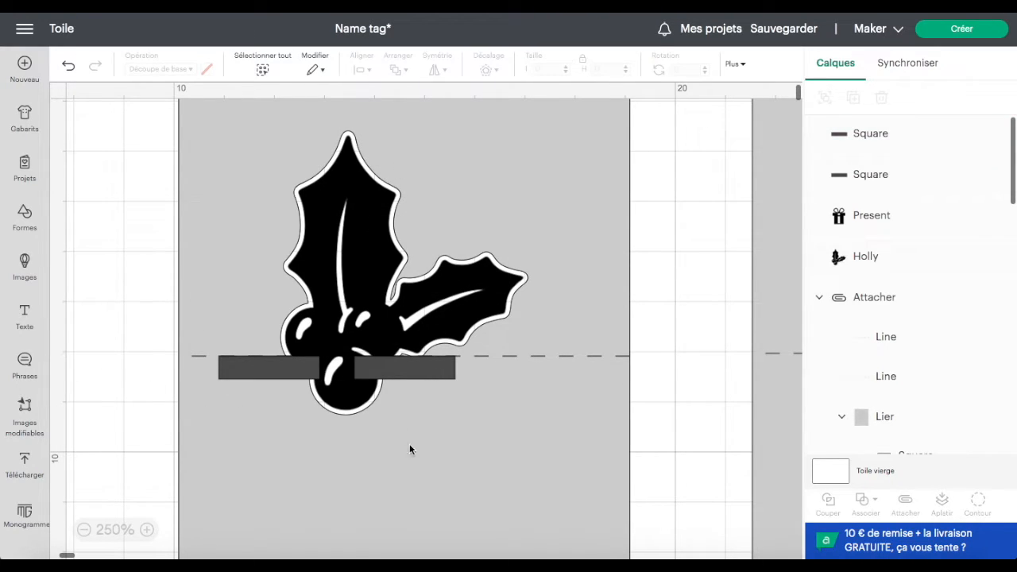
Step: Unite (Lier) the cut card, the holly and both bars, and send the united shape behind the fold line
left_click(236, 283)
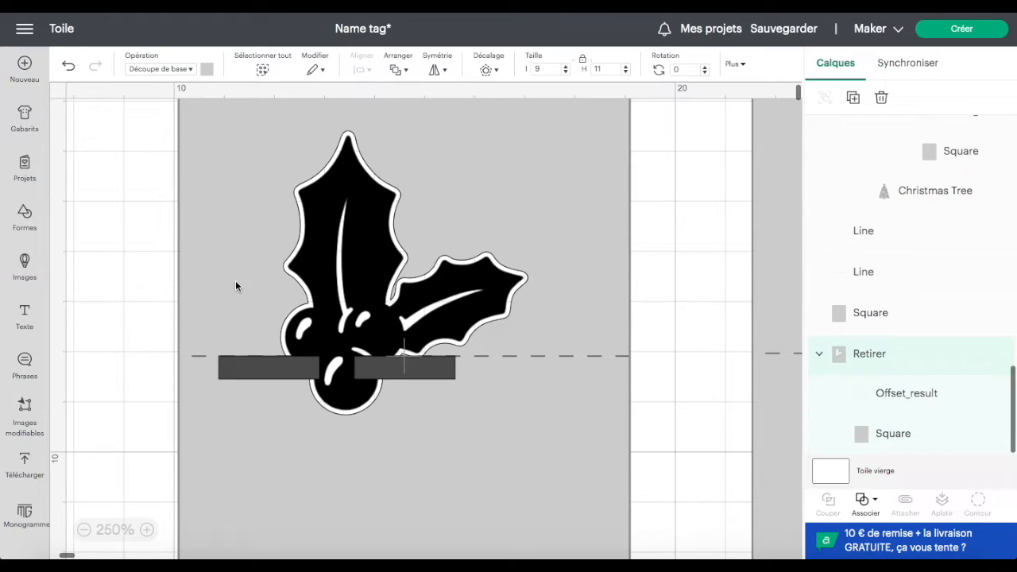
left_click(373, 253, "shift")
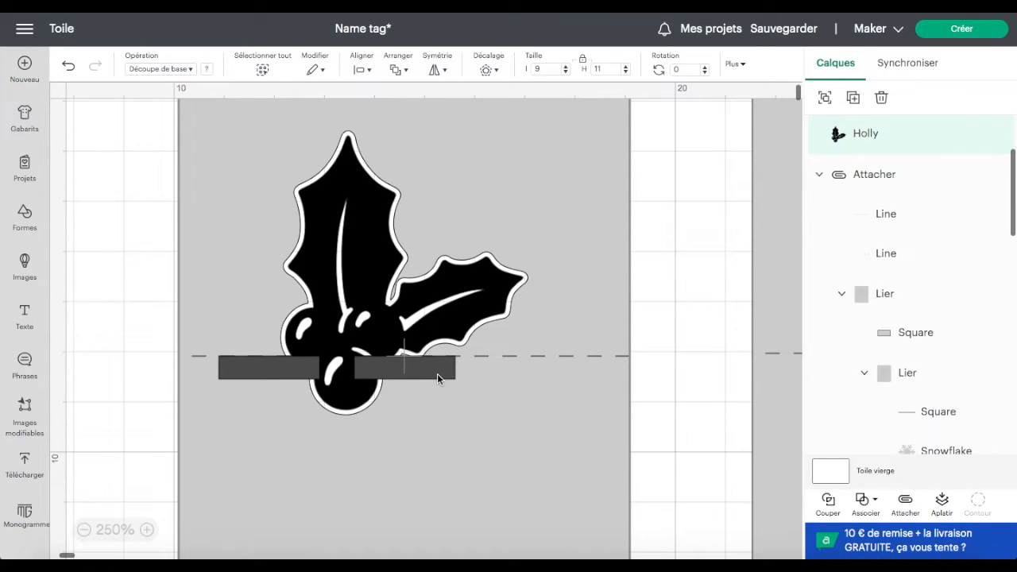
scroll(938, 294, "up", 3)
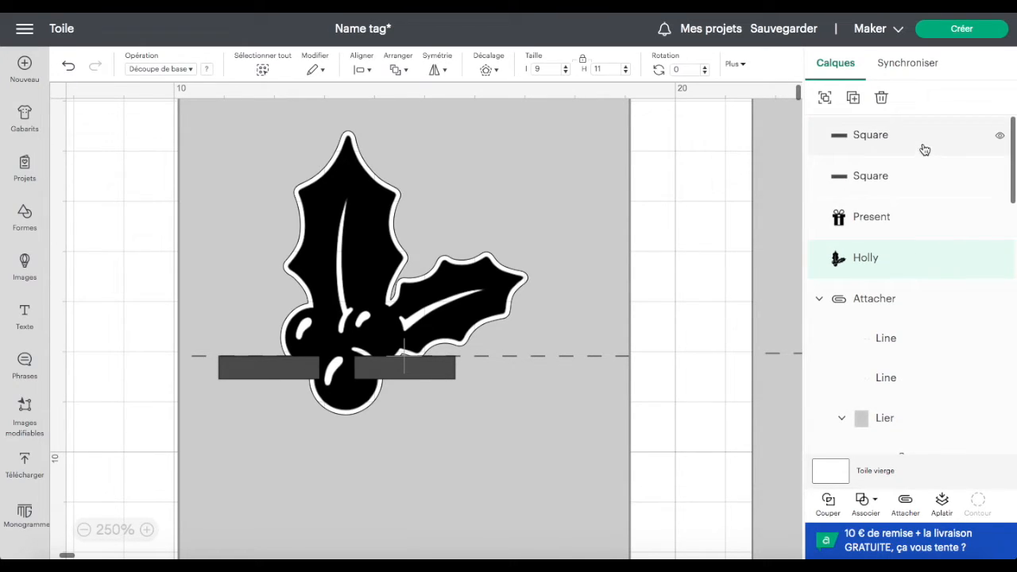
left_click(924, 148, "shift")
left_click(922, 179, "shift")
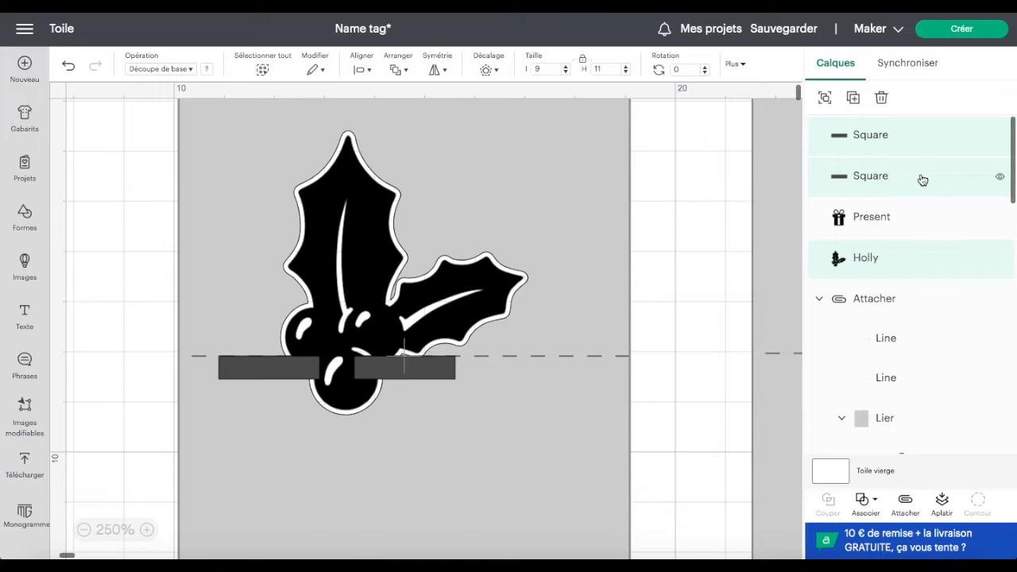
left_click(876, 502)
left_click(894, 392)
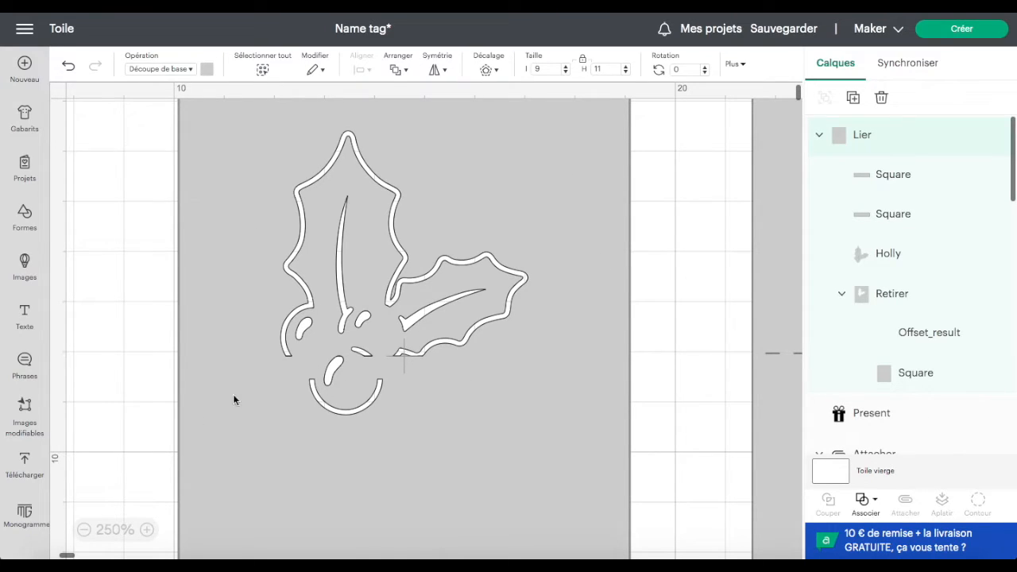
left_click(397, 70)
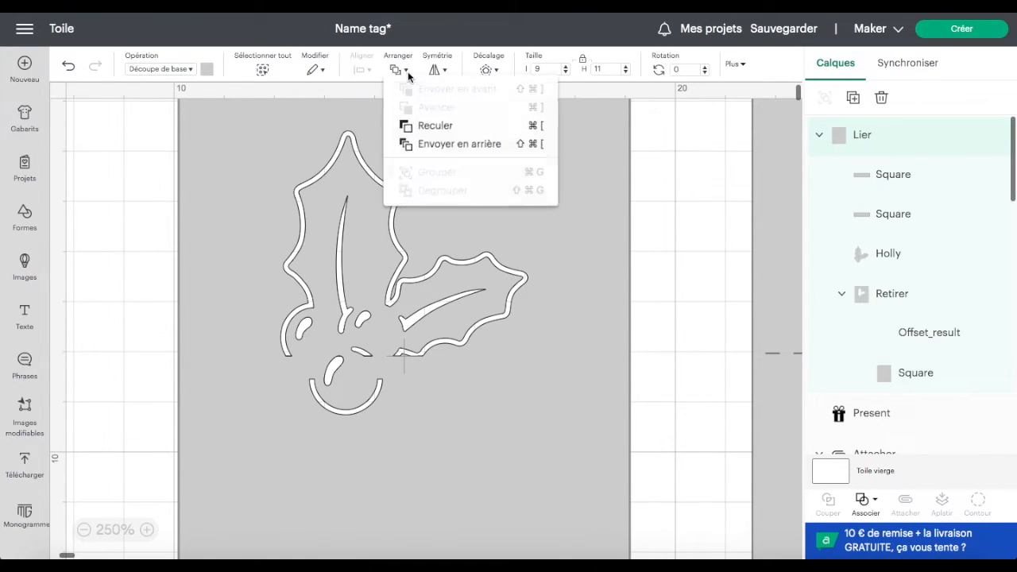
left_click(442, 149)
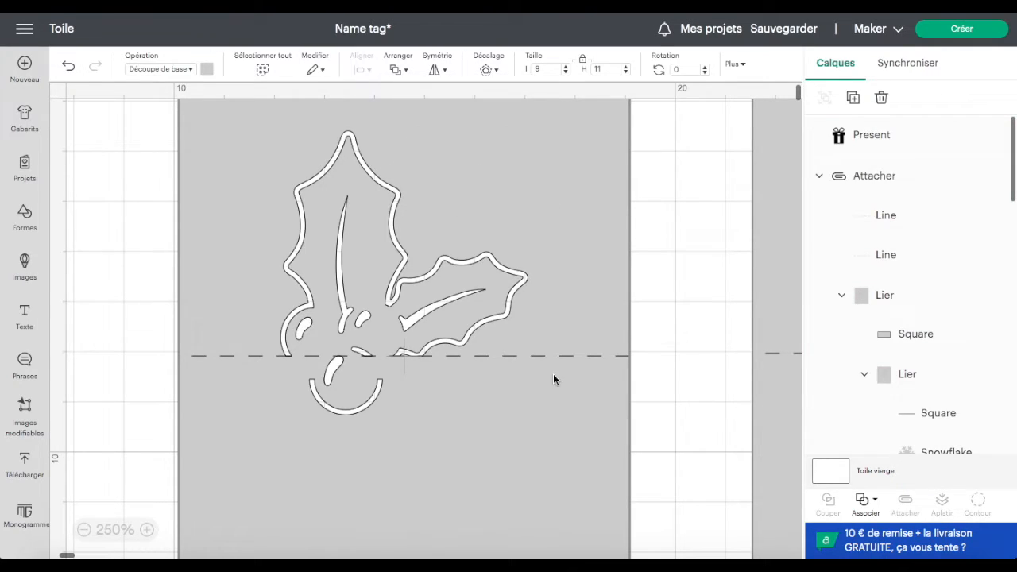
Step: Shorten the holly card's fold line to about 4.62 cm, running from the base of the right leaf to the card's right edge
left_click(145, 366)
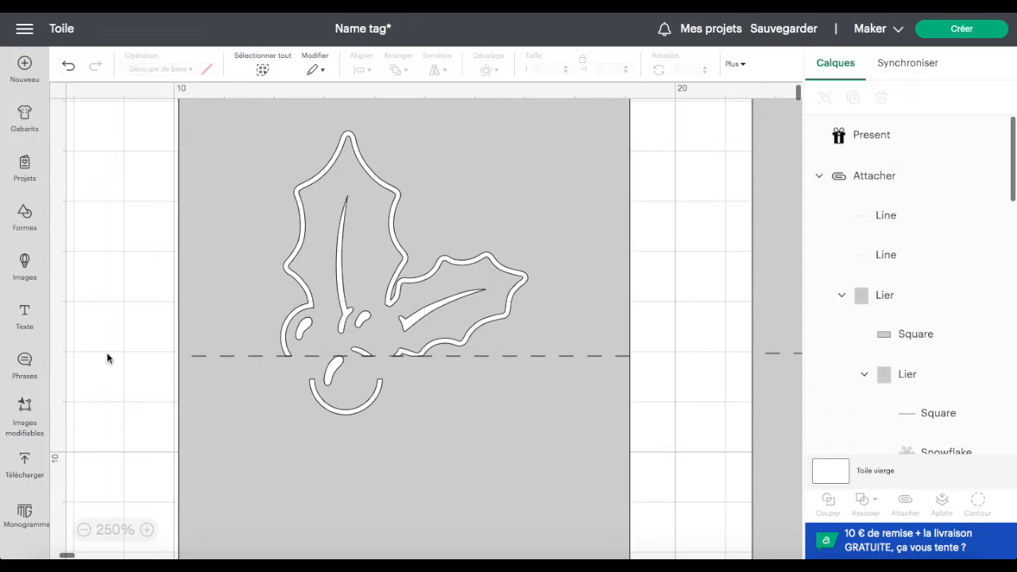
left_click(202, 358)
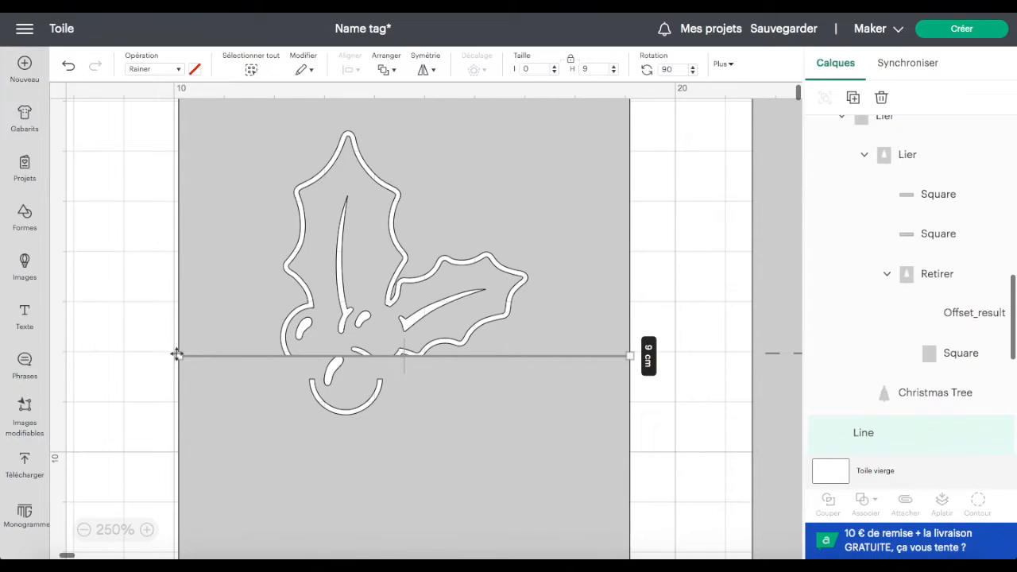
left_click_drag(177, 355, 391, 374)
left_click(109, 373)
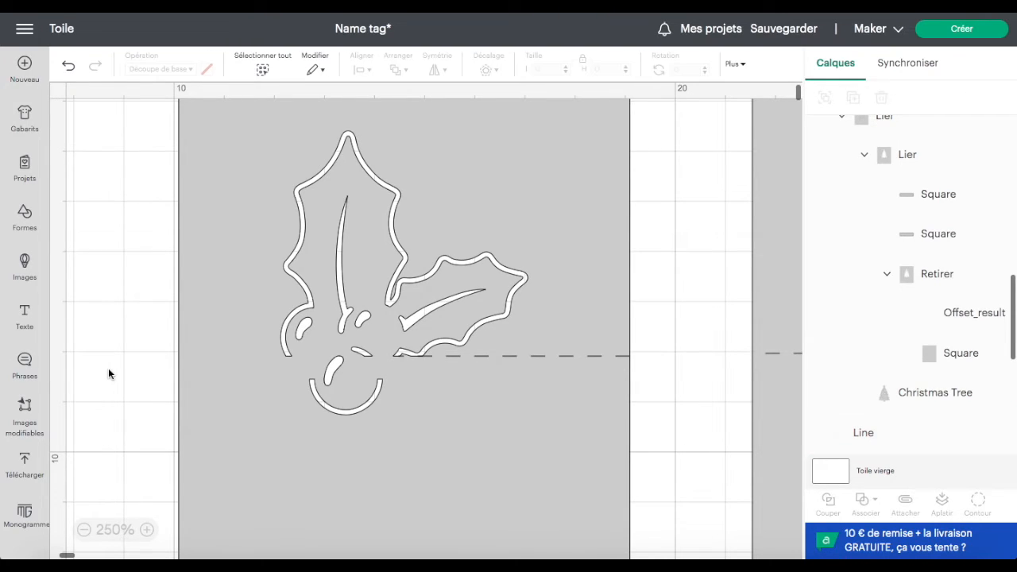
left_click(488, 362)
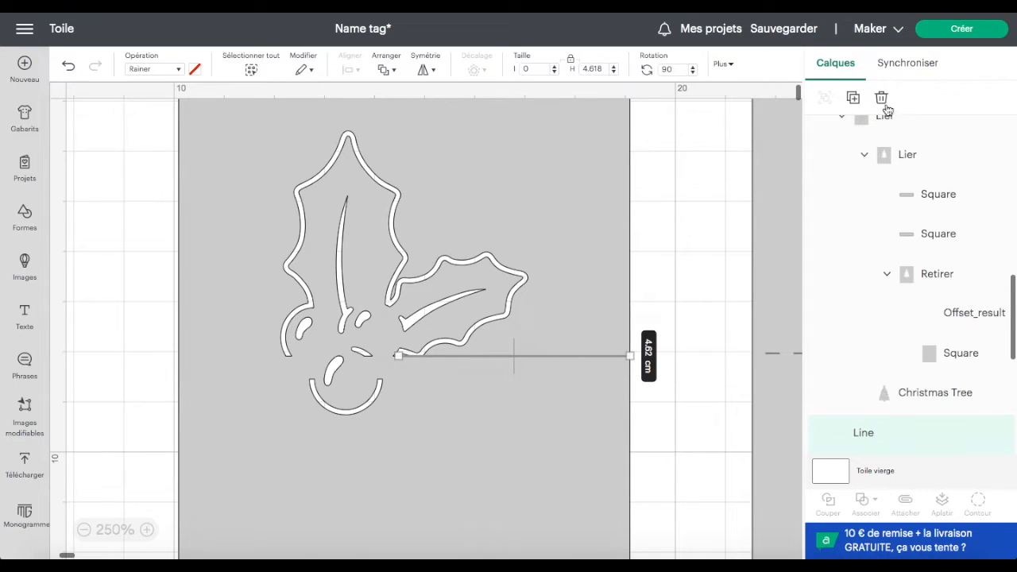
Step: Duplicate the holly card's shortened fold line, align the copy with the card's left edge and centre it vertically on the card
left_click(852, 97)
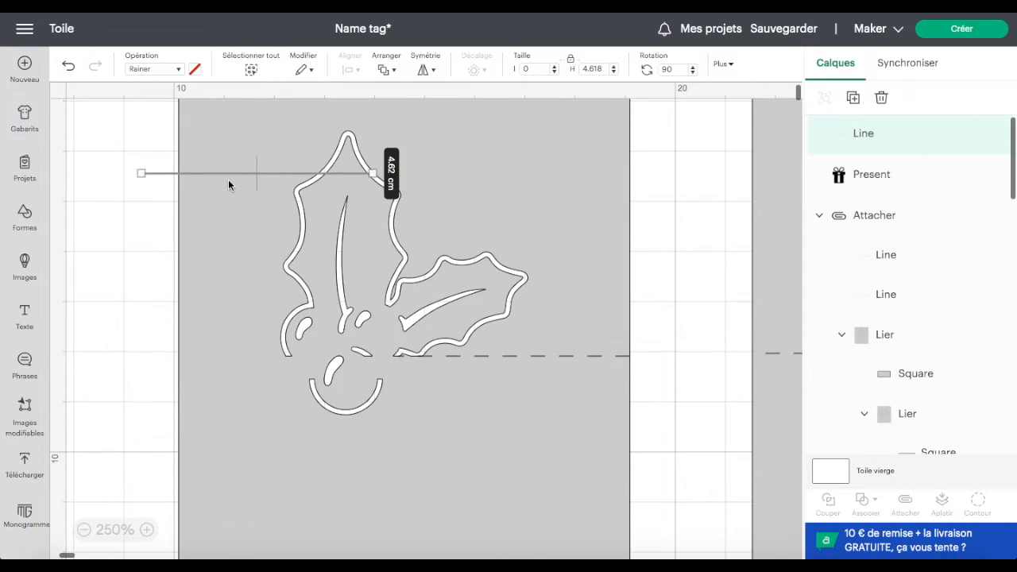
left_click_drag(225, 172, 263, 352)
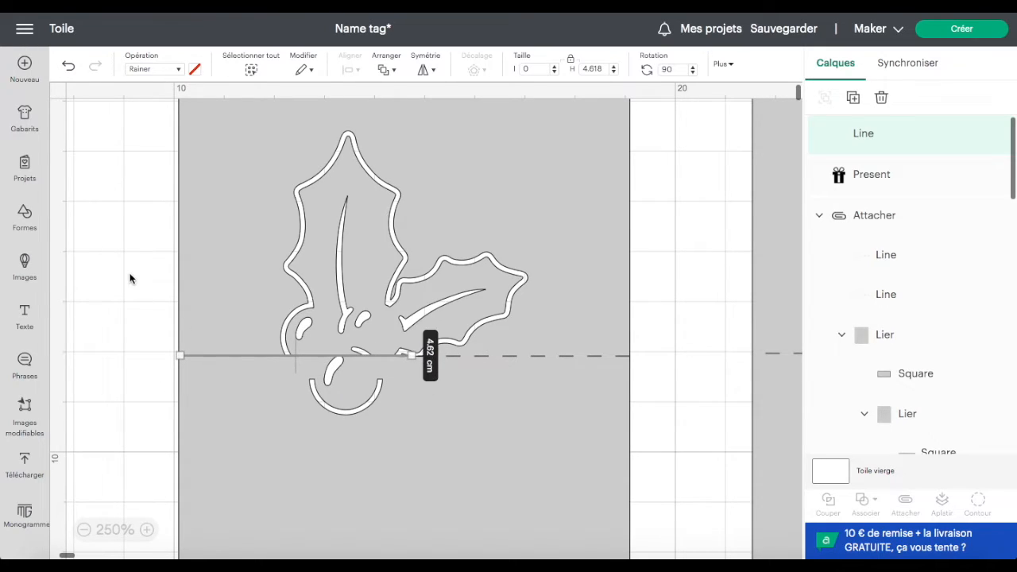
left_click_drag(129, 274, 241, 402)
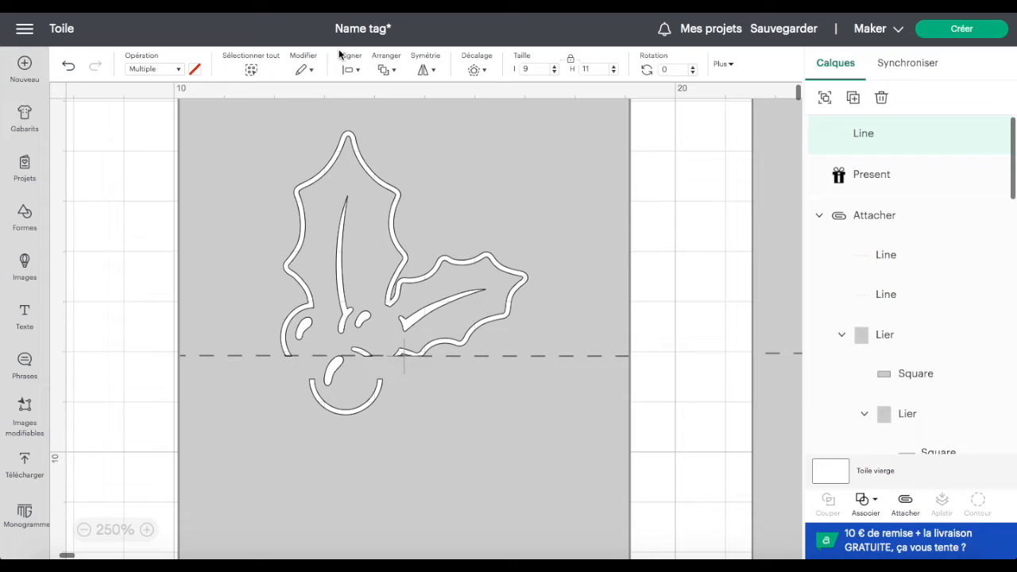
left_click(359, 70)
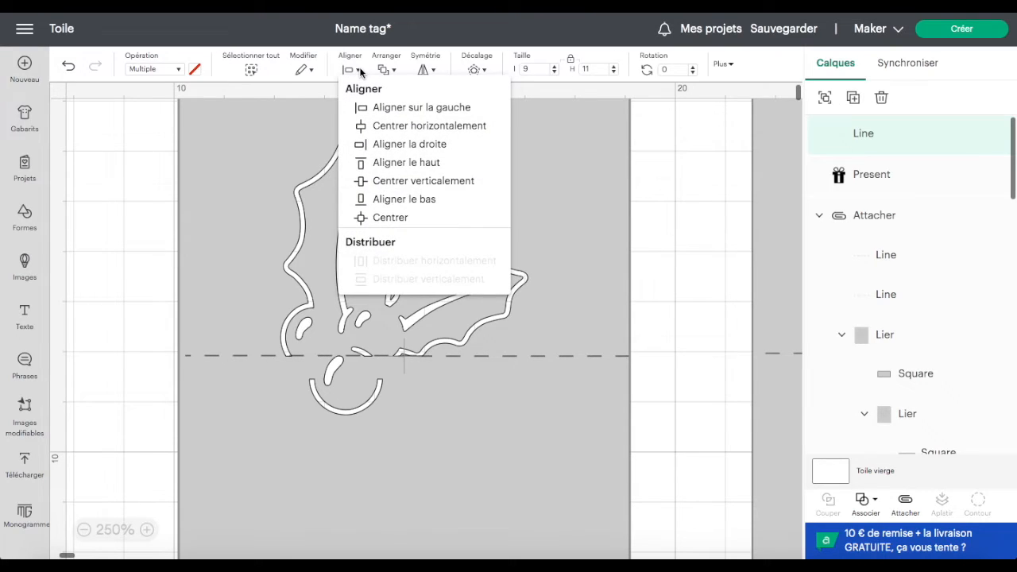
left_click(389, 112)
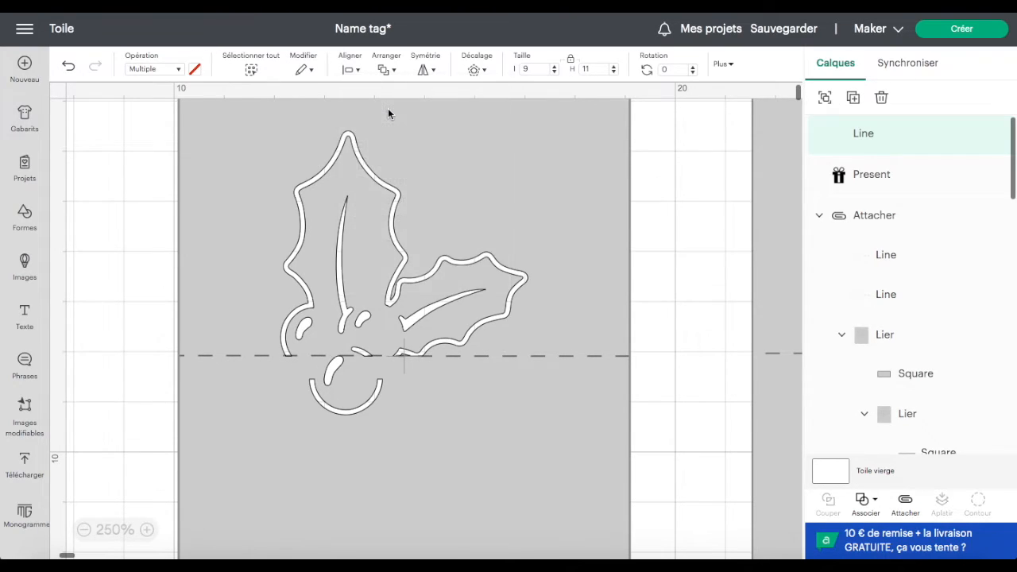
left_click(355, 70)
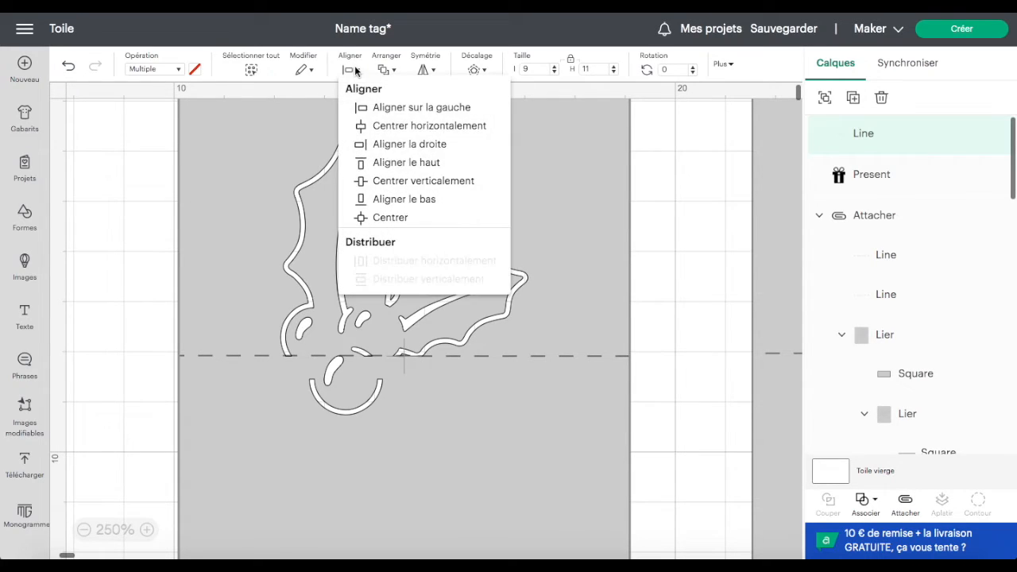
left_click(428, 182)
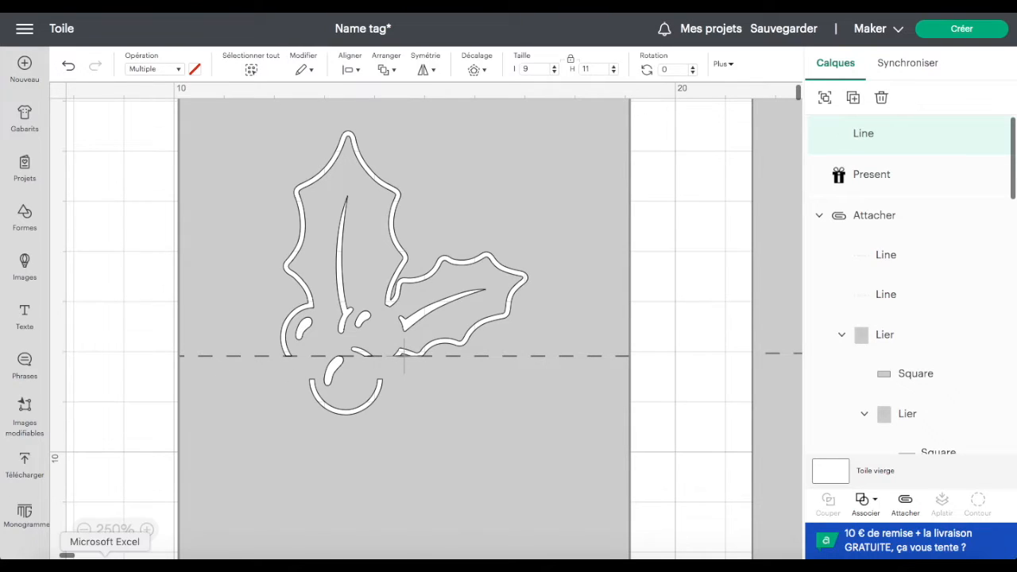
Step: Shorten the duplicated fold line to about 2.15 cm, running from the card's left edge to the left berry
left_click(149, 298)
left_click(234, 357)
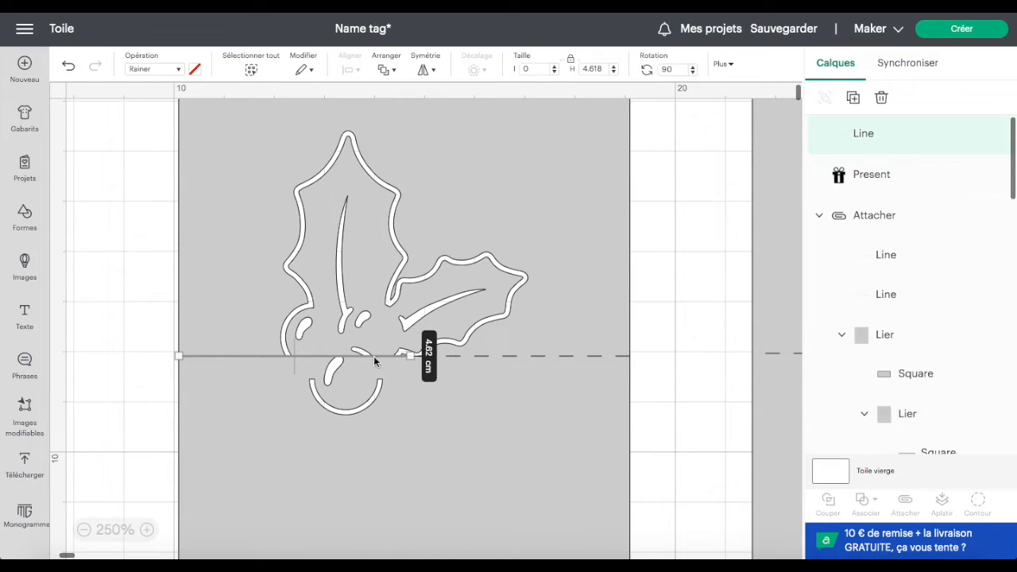
left_click_drag(410, 357, 287, 370)
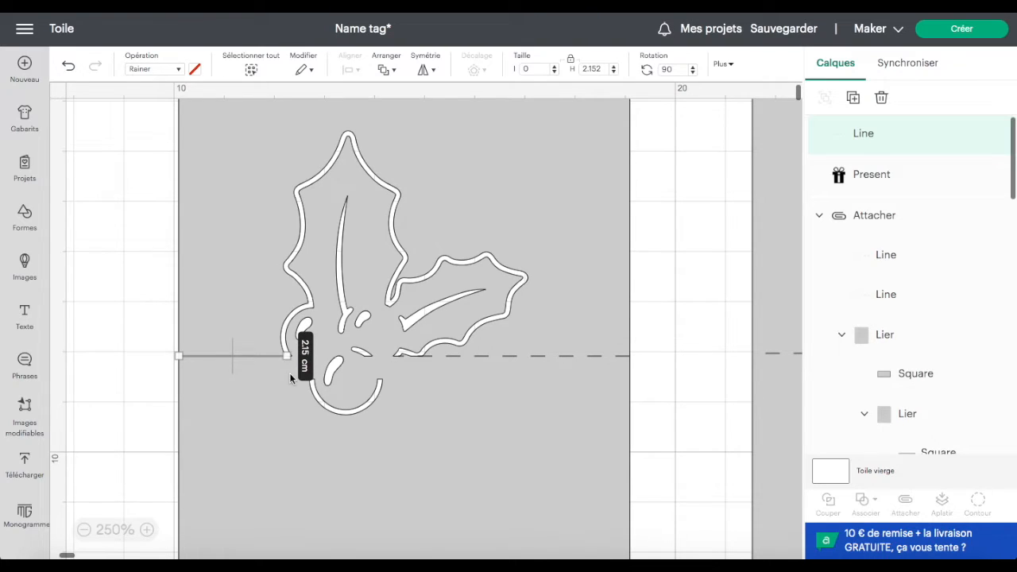
Step: Attach (Attacher) both fold line segments to the united holly card
left_click(144, 393)
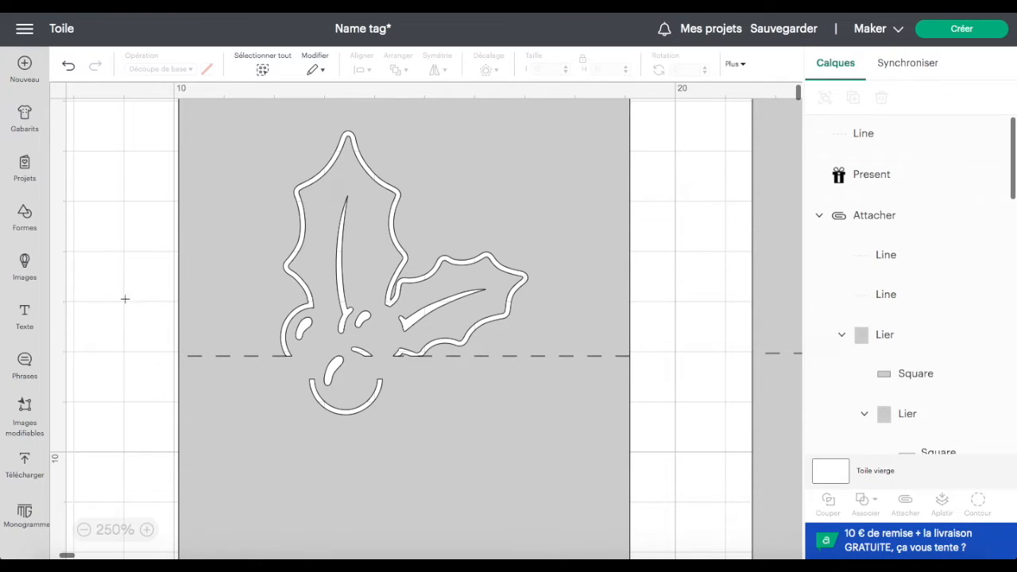
left_click_drag(115, 289, 692, 441)
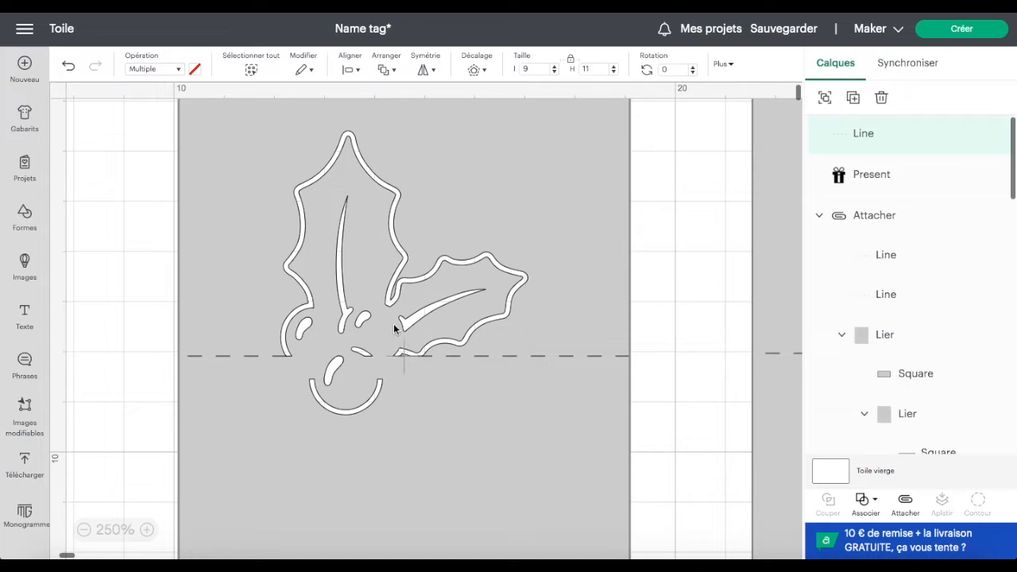
left_click(903, 504)
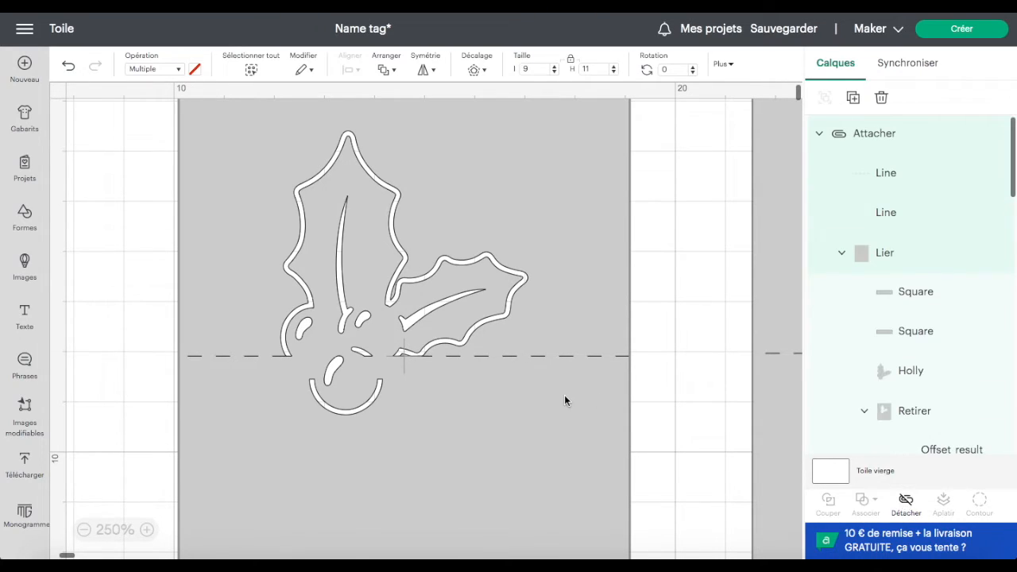
Step: Centre the present horizontally on its card
scroll(564, 395, "right", 10)
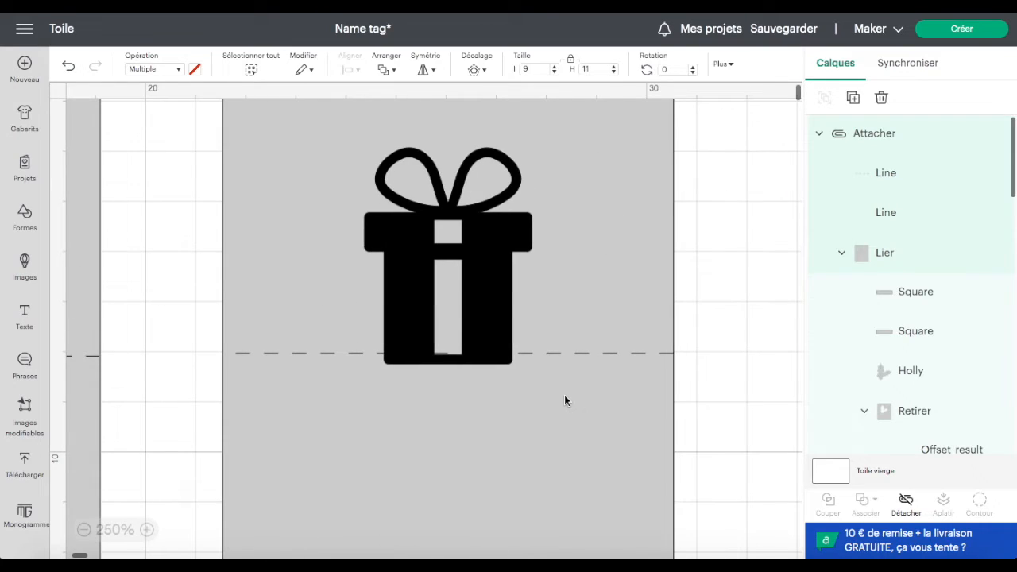
left_click(500, 252)
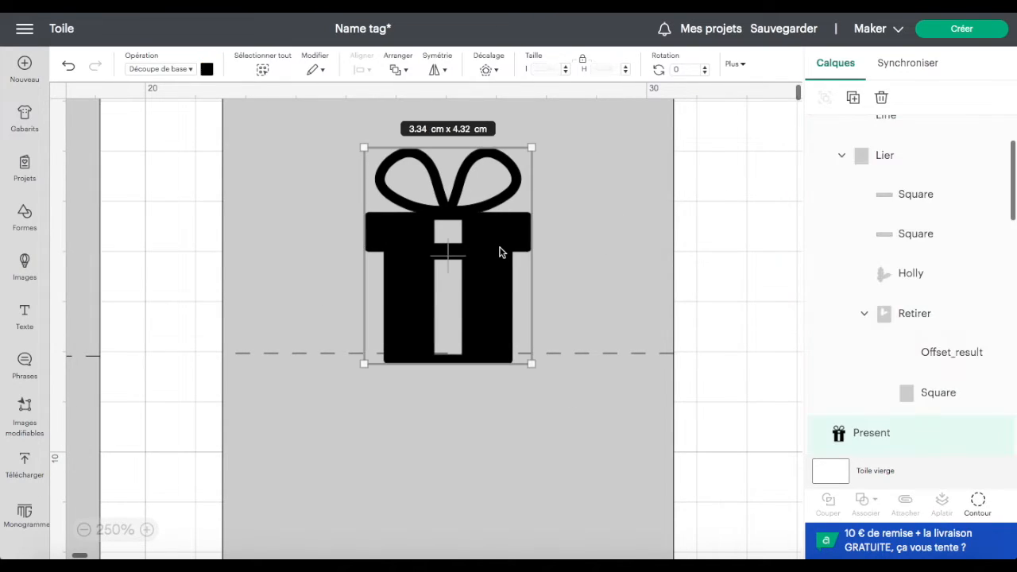
left_click(641, 253, "shift")
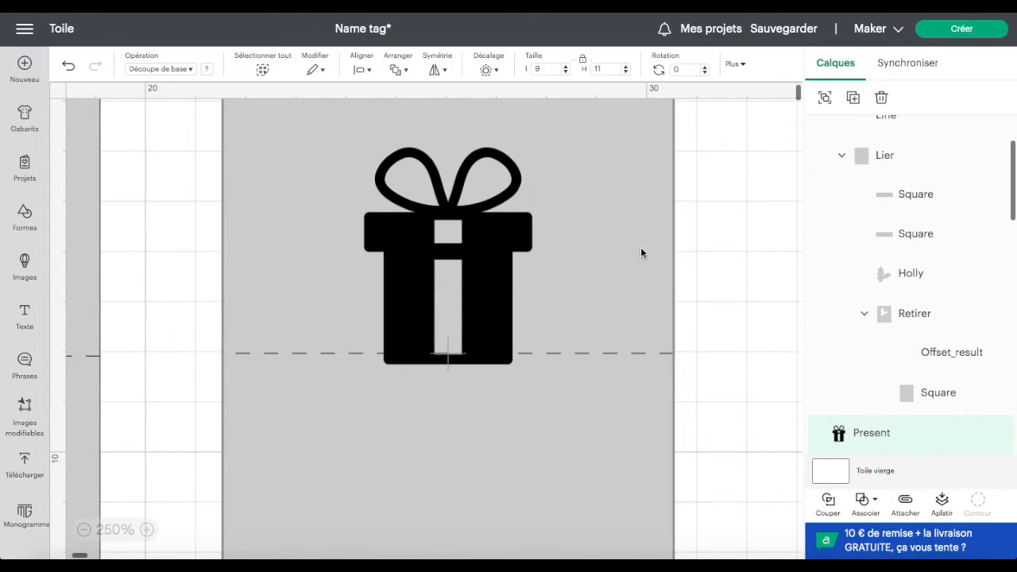
left_click(368, 72)
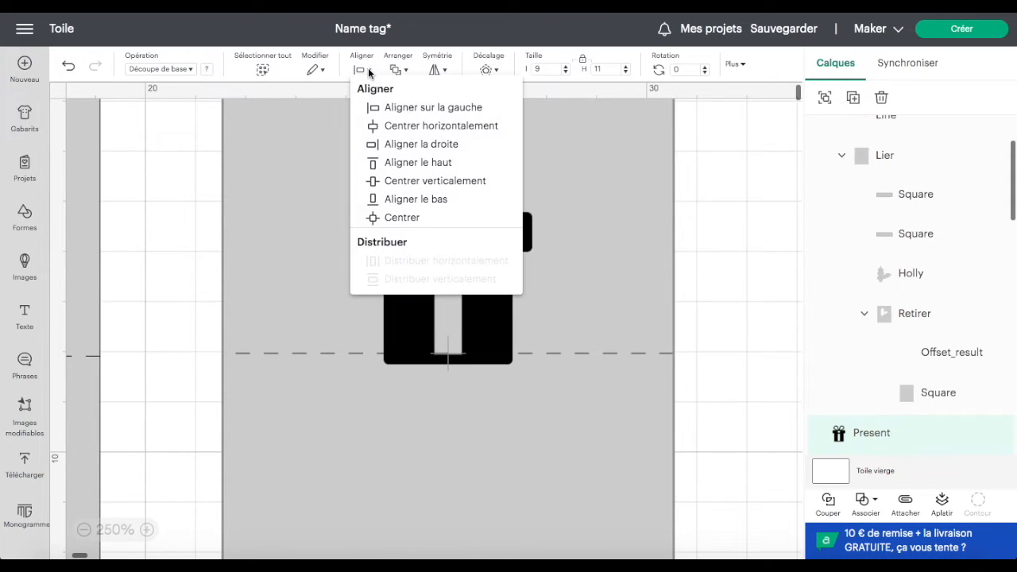
left_click(425, 125)
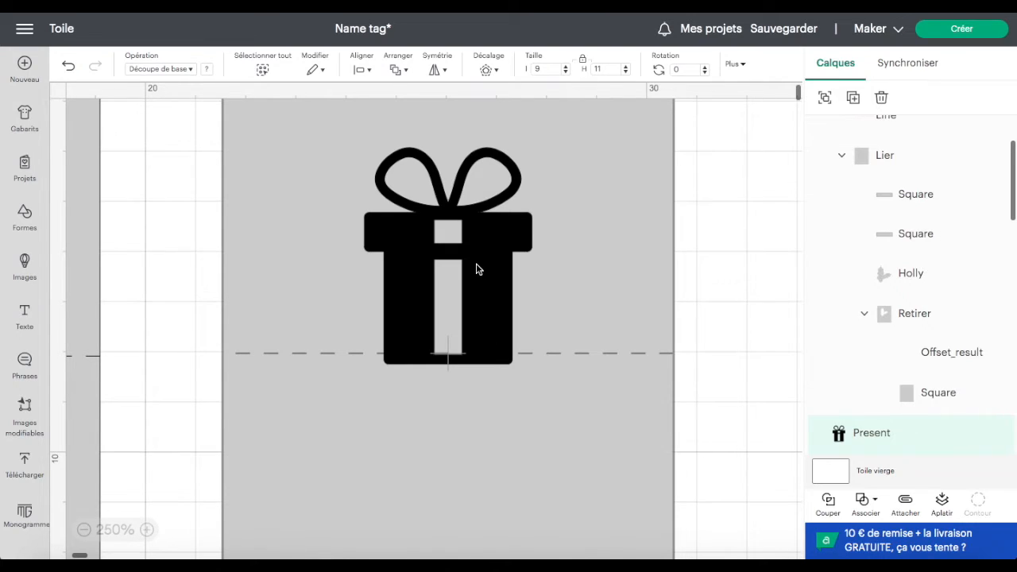
Step: Create a 0.1 cm rounded offset around the present and hide all of the offset's inner contours
left_click(877, 435)
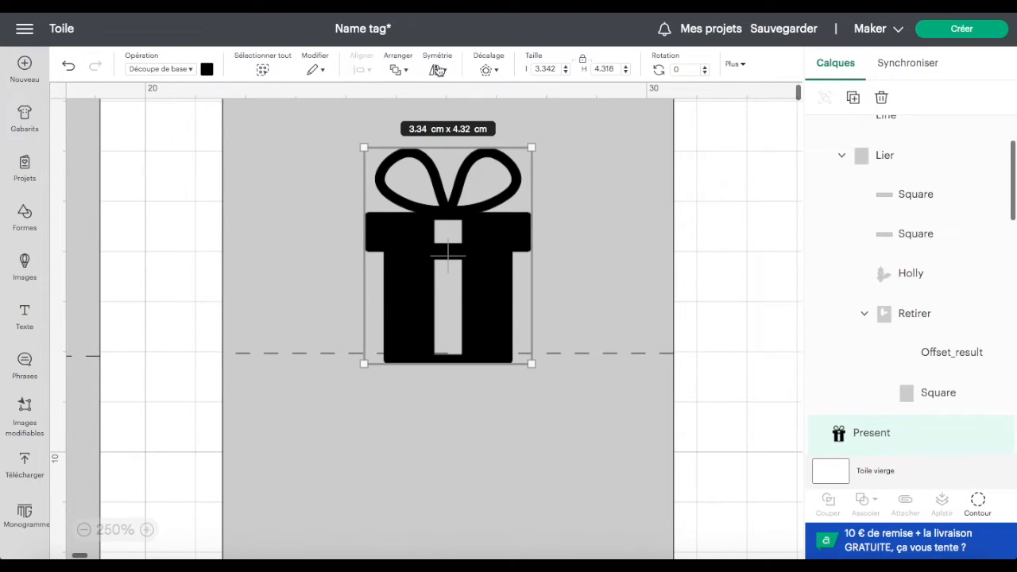
left_click(496, 70)
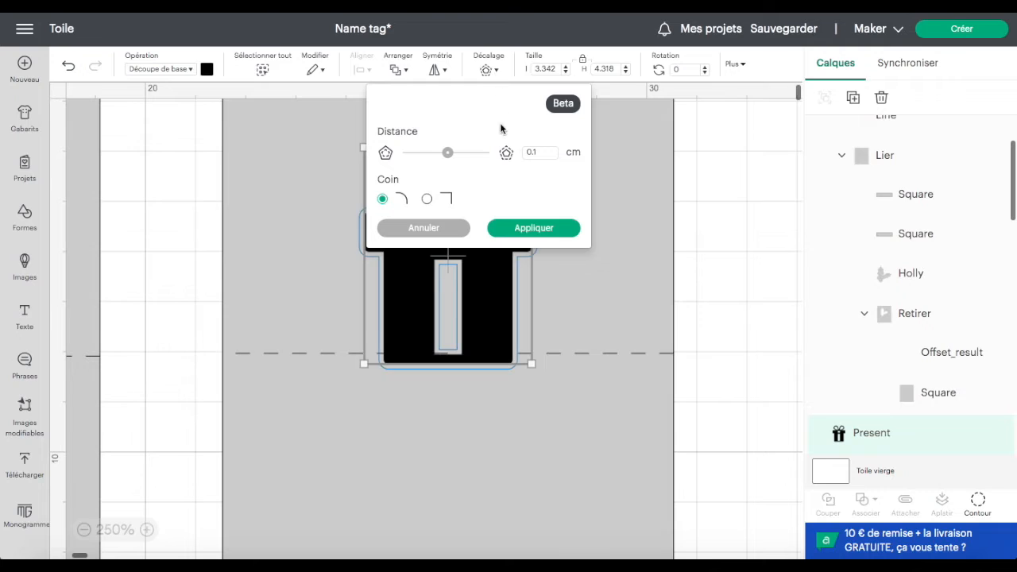
left_click(560, 229)
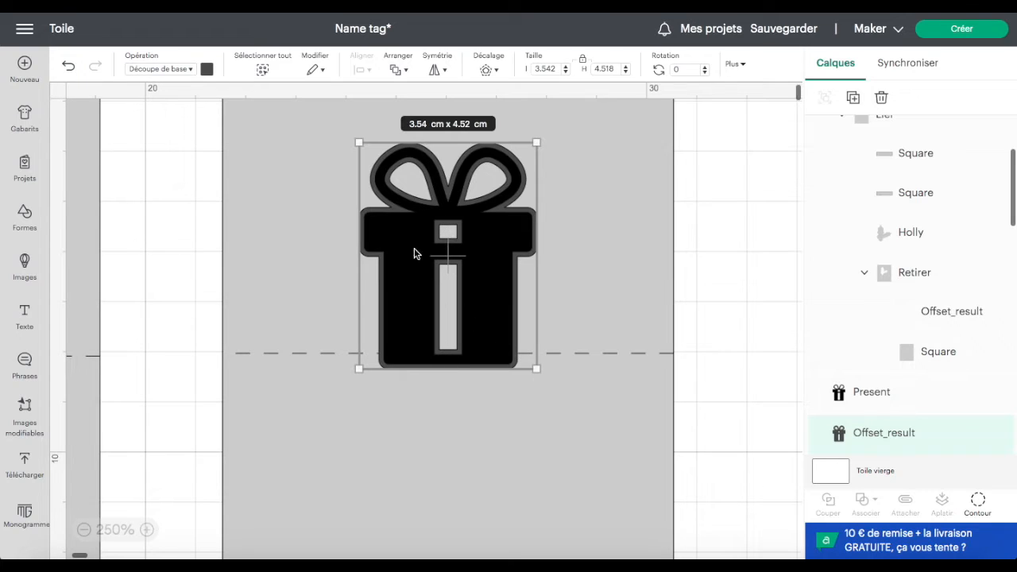
left_click(979, 503)
left_click(766, 459)
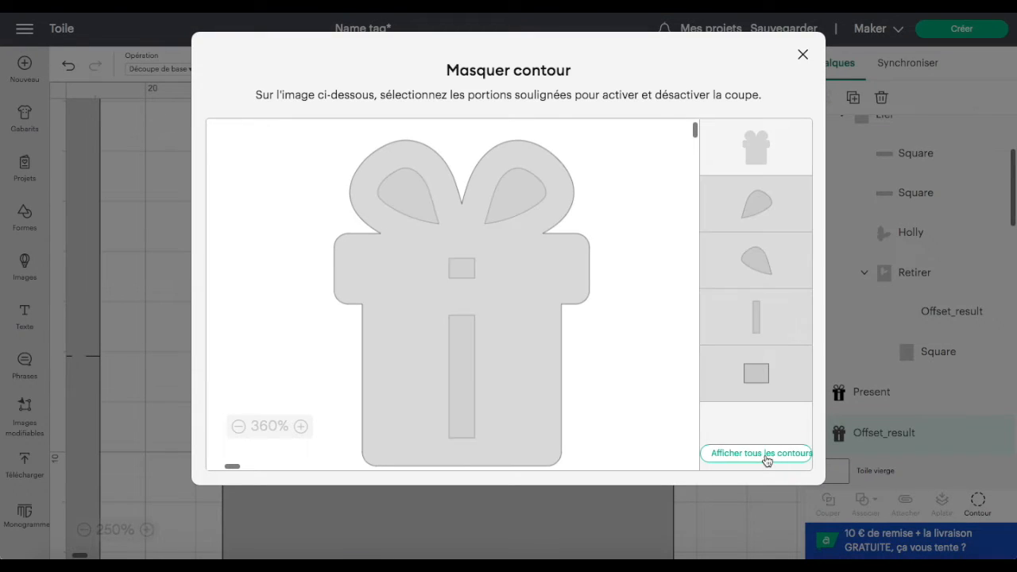
left_click(803, 54)
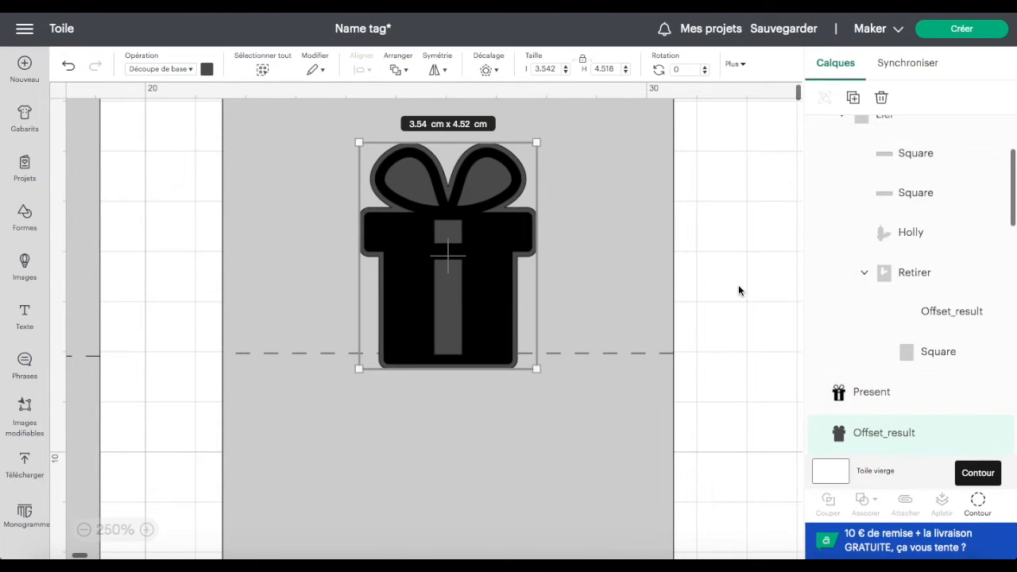
Step: Subtract (Retirer) the present's offset shape from the card
key("ctrl+a")
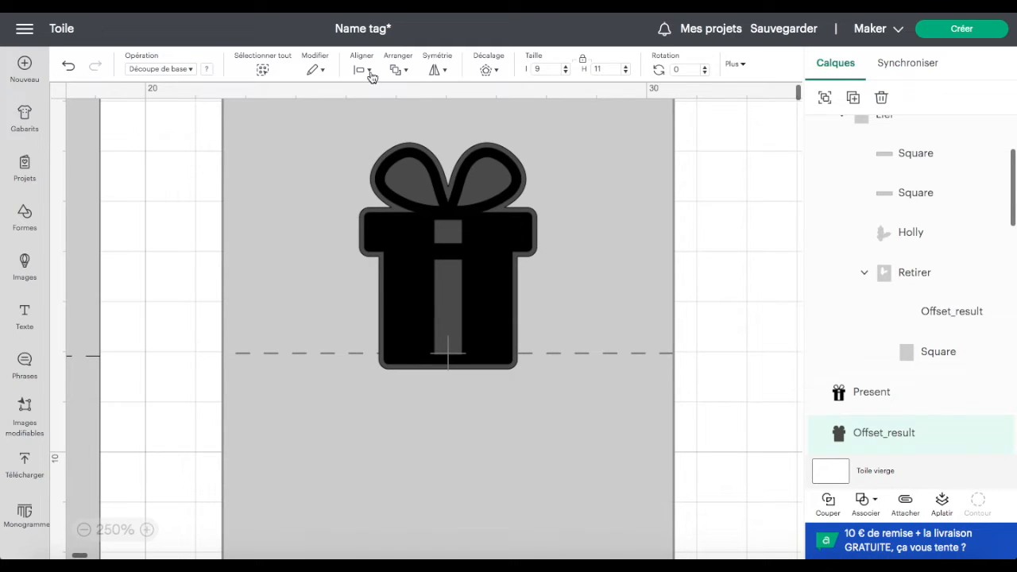
left_click(878, 502)
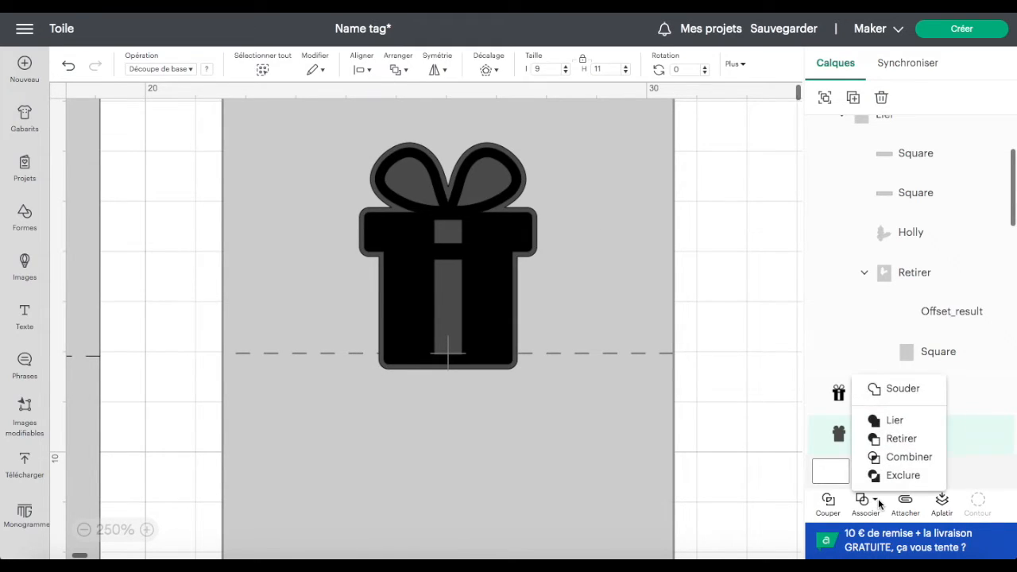
left_click(889, 440)
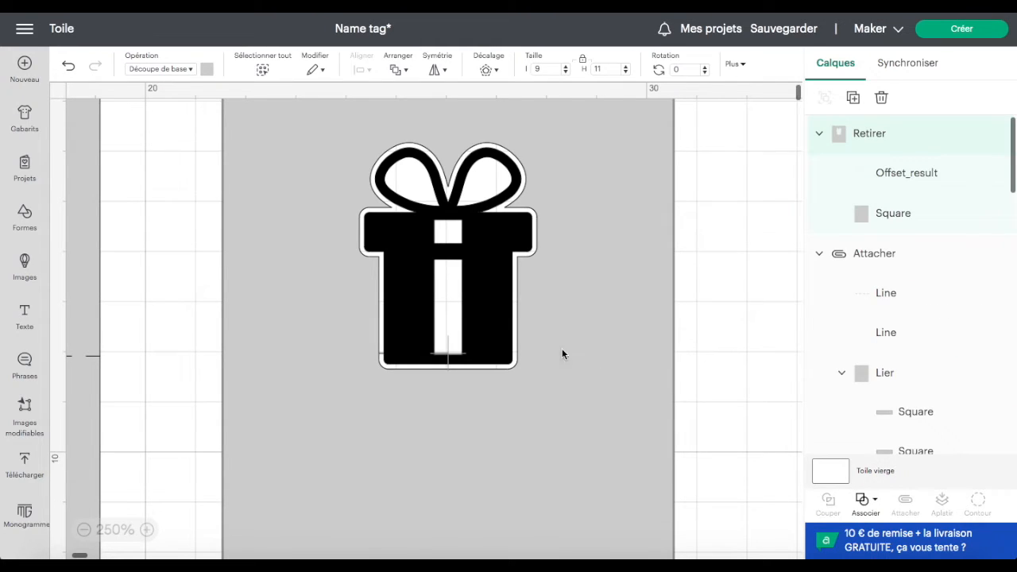
Step: Add a square, unlock its proportions and place it on the lower half of the present card, starting at the fold line
left_click(24, 223)
left_click(265, 316)
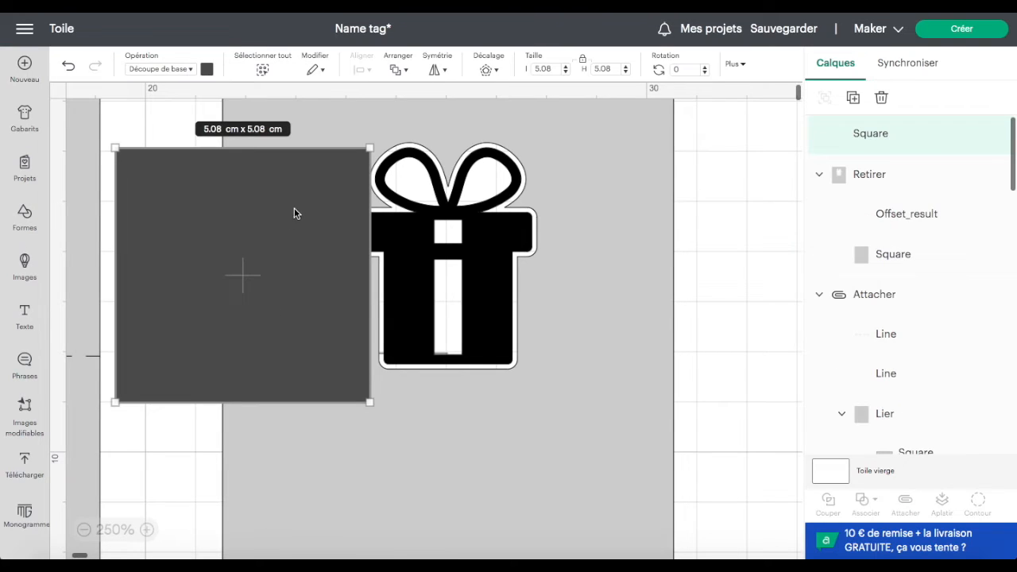
left_click(584, 62)
left_click_drag(292, 298, 384, 505)
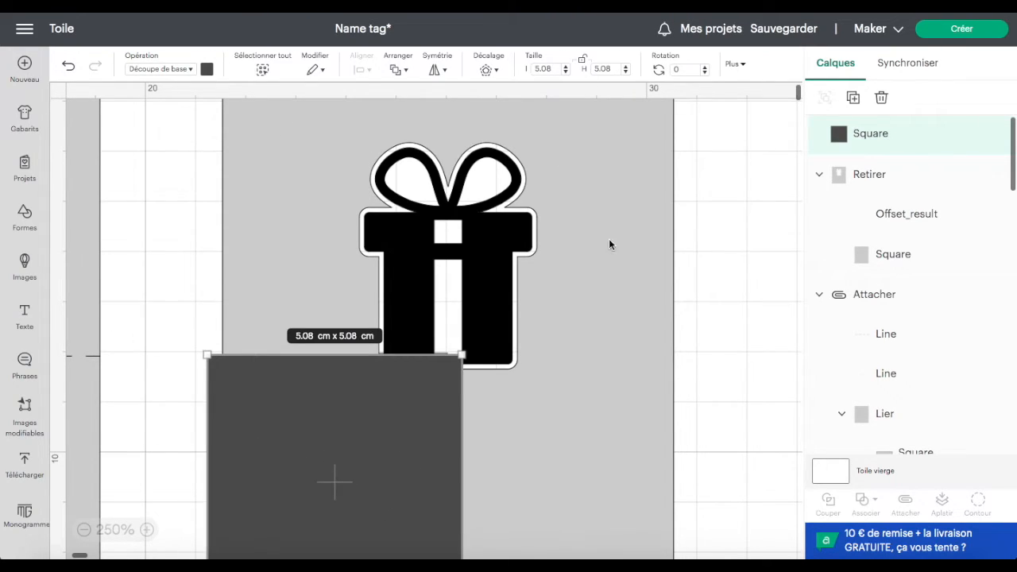
Step: Send the cut present card to the back, behind its dashed fold line
left_click(608, 244)
left_click(398, 69)
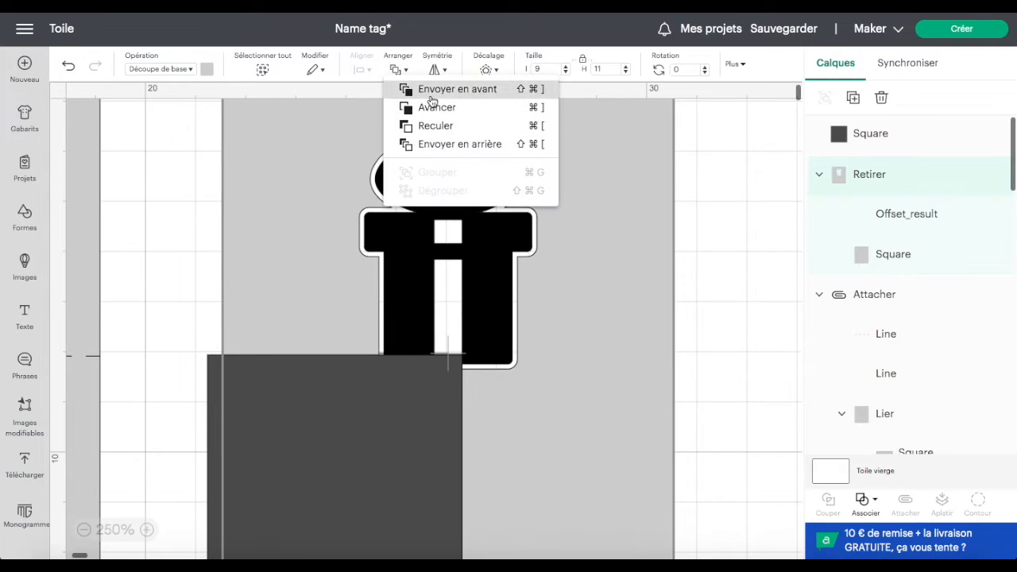
left_click(436, 143)
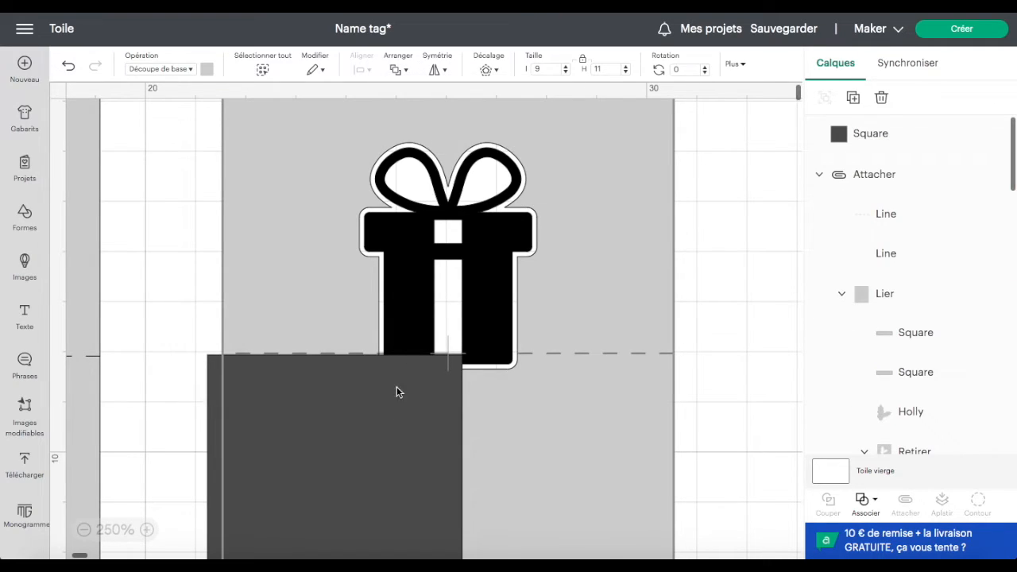
Step: Reshape the square into a horizontal bar about 6.42 cm wide and 0.6 cm high across the present's base
left_click(209, 407)
left_click_drag(256, 415, 374, 329)
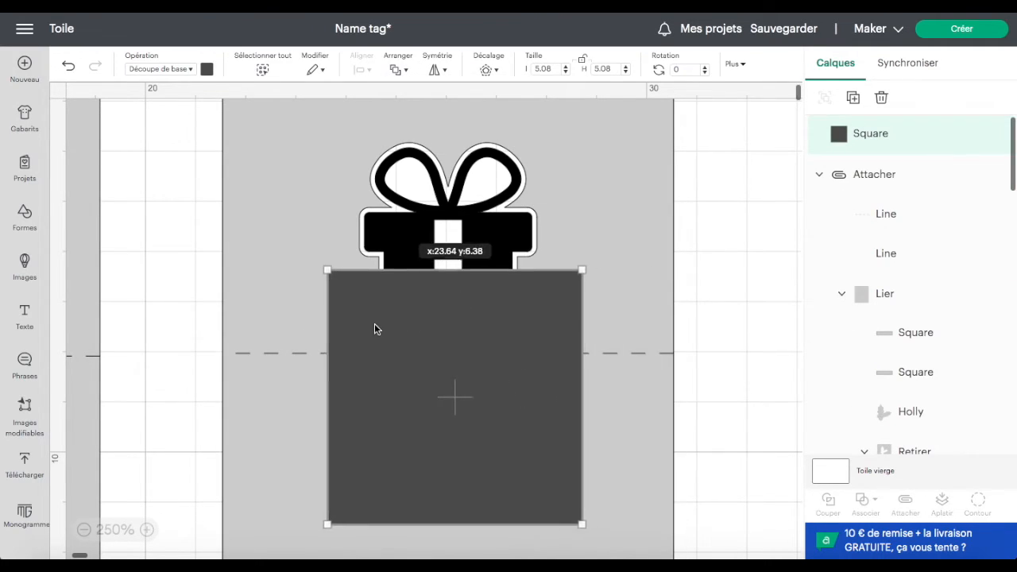
left_click_drag(581, 270, 586, 379)
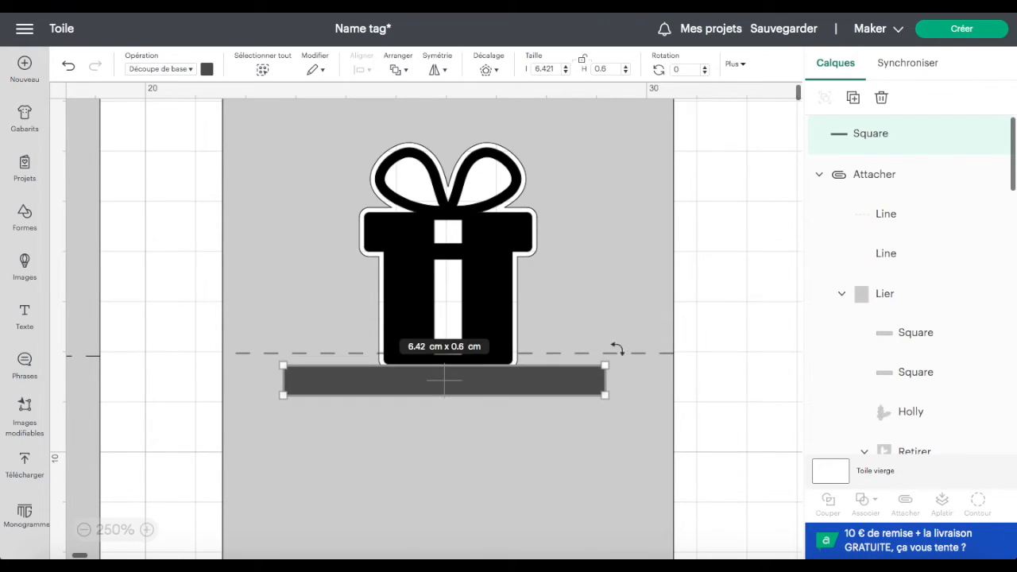
Step: Align the top of the bar with the present card's dashed fold line
left_click(632, 352, "shift")
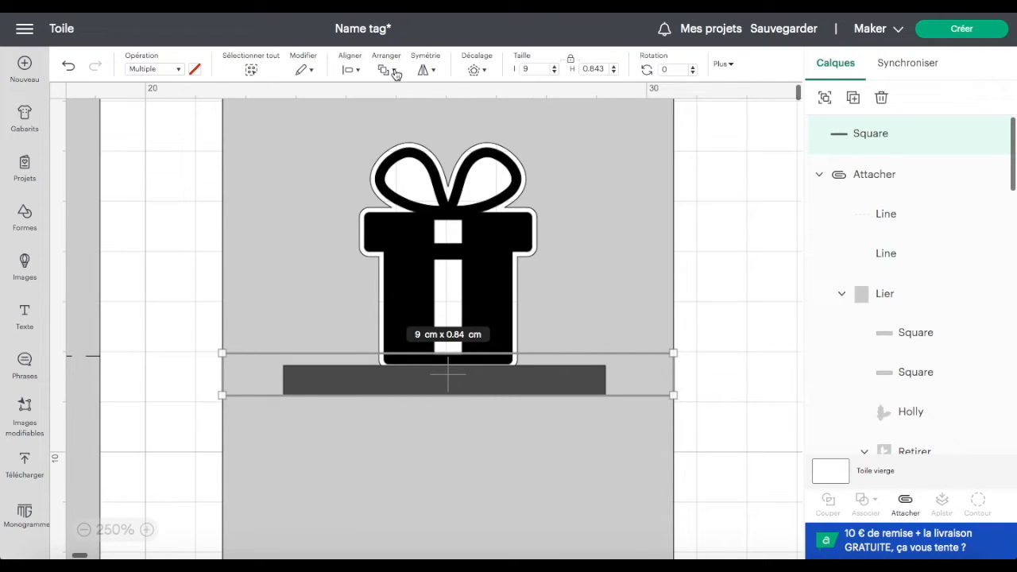
left_click(350, 70)
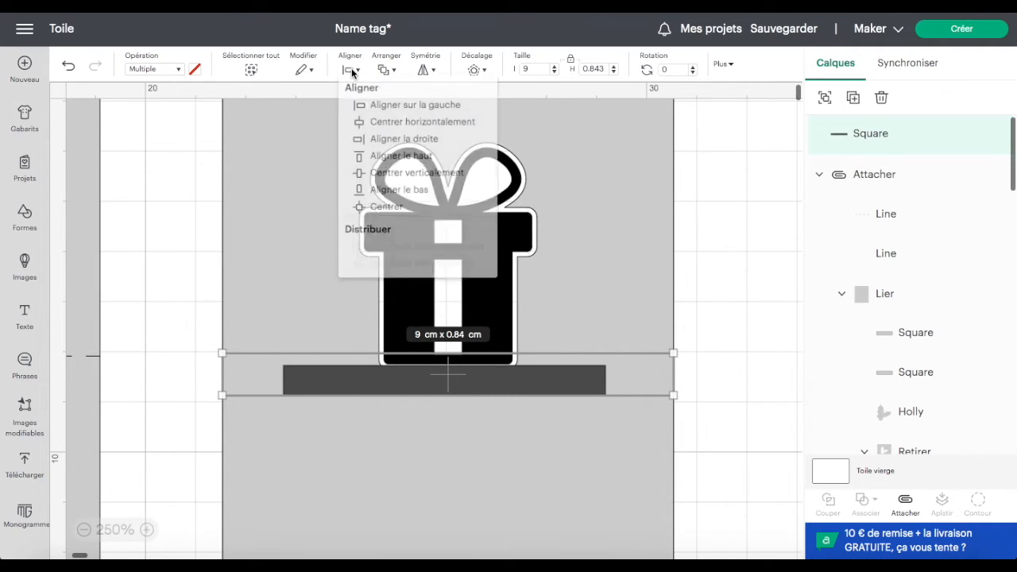
left_click(398, 169)
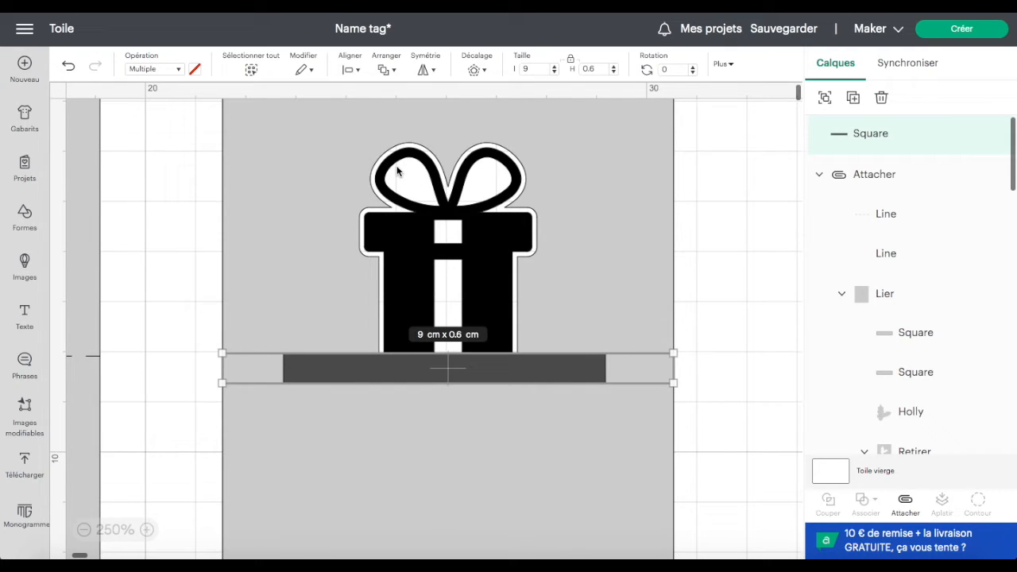
left_click(640, 208)
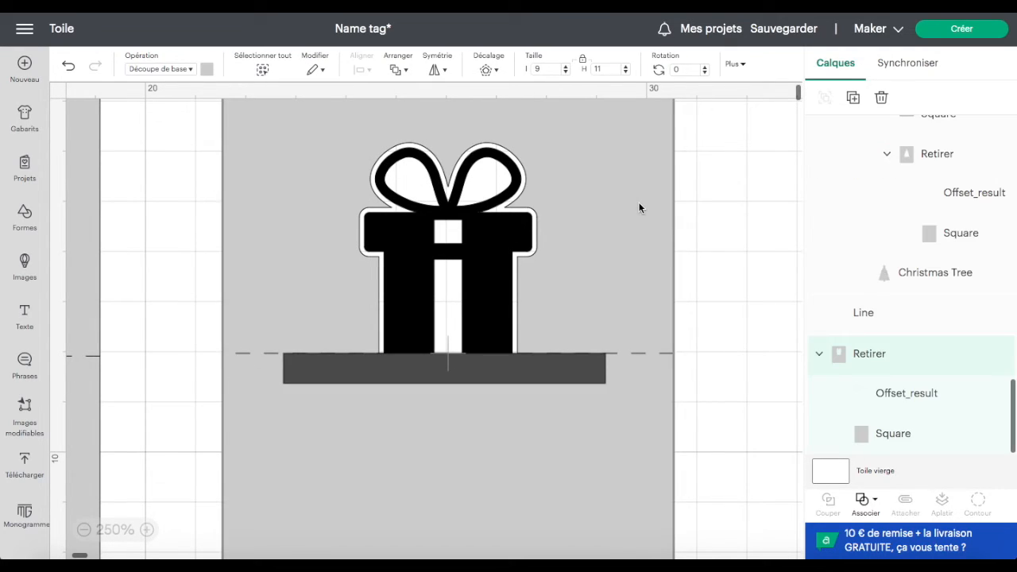
Step: Unite the bar, the present and its card into one shape with Lier, and send it behind the dashed fold line
left_click(504, 241)
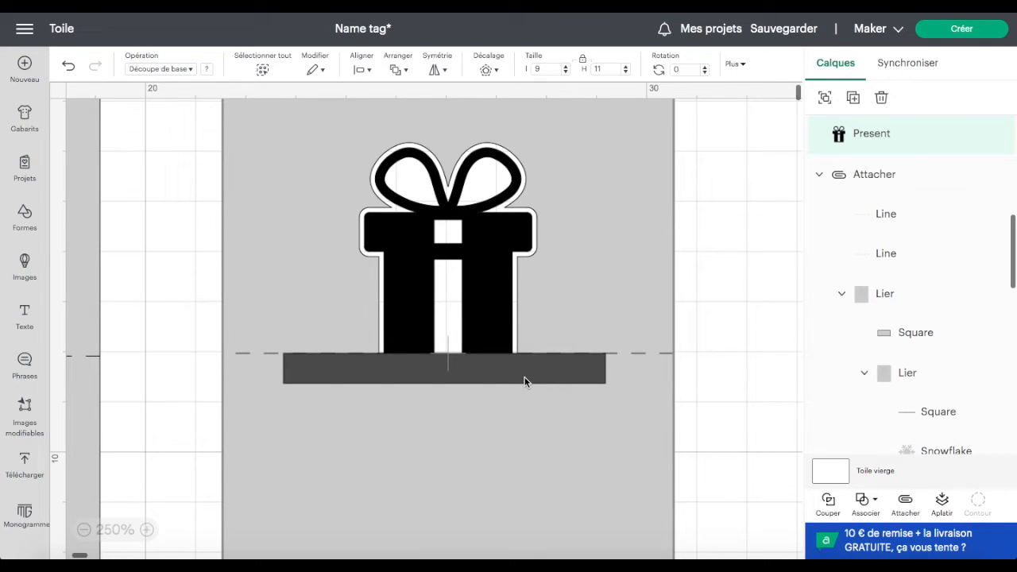
scroll(865, 290, "up", 5)
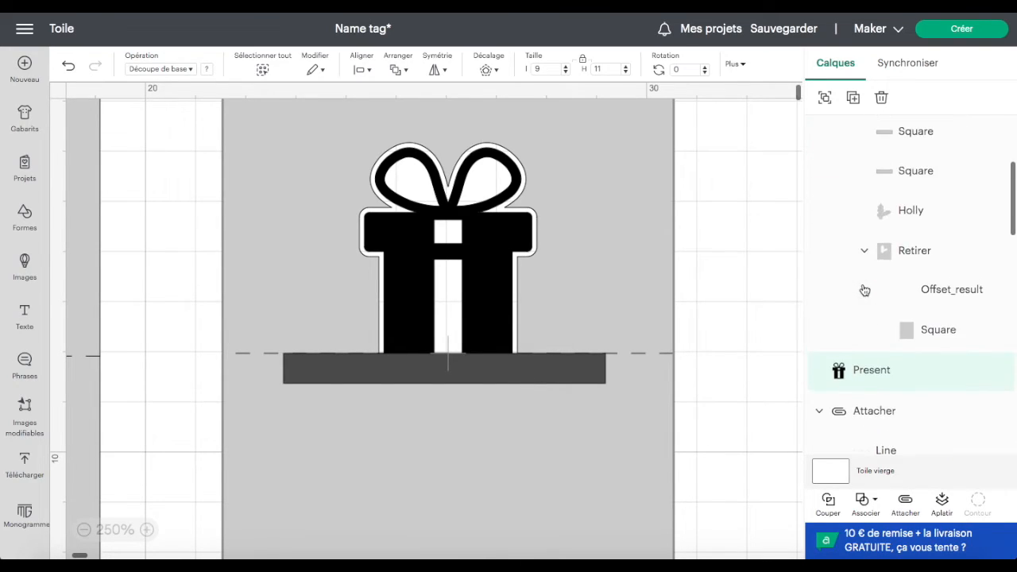
left_click(869, 135)
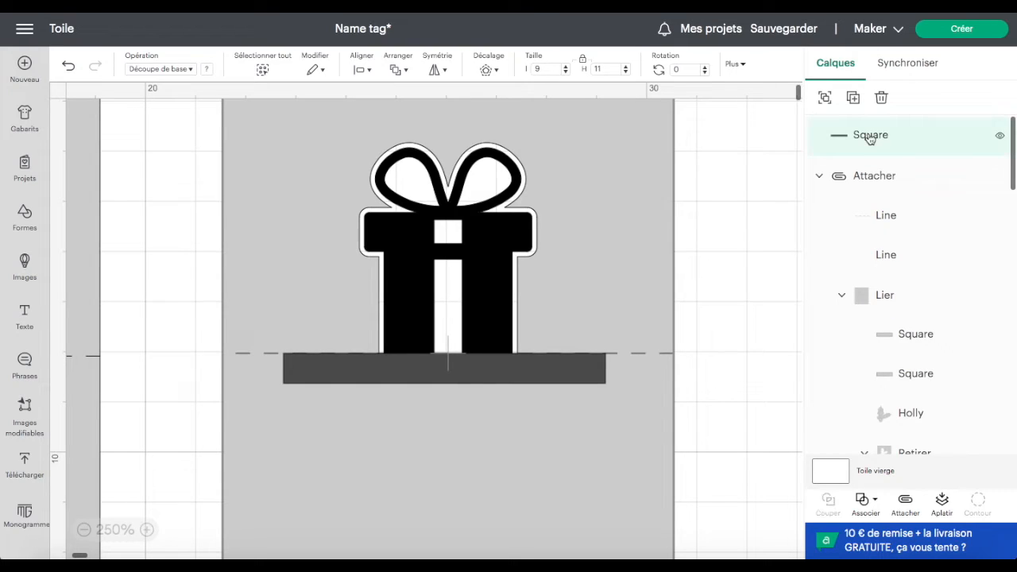
left_click(866, 501)
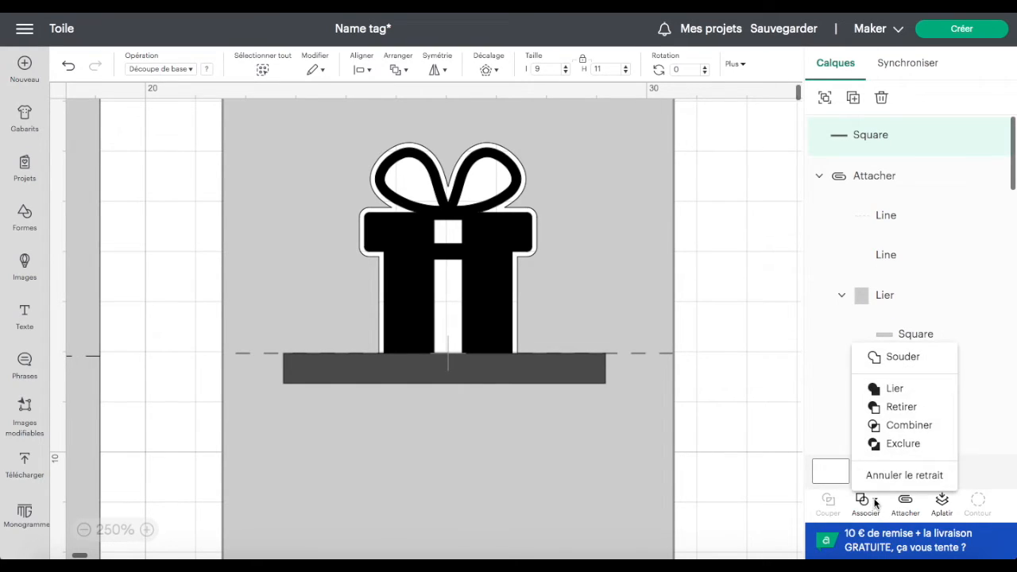
left_click(894, 390)
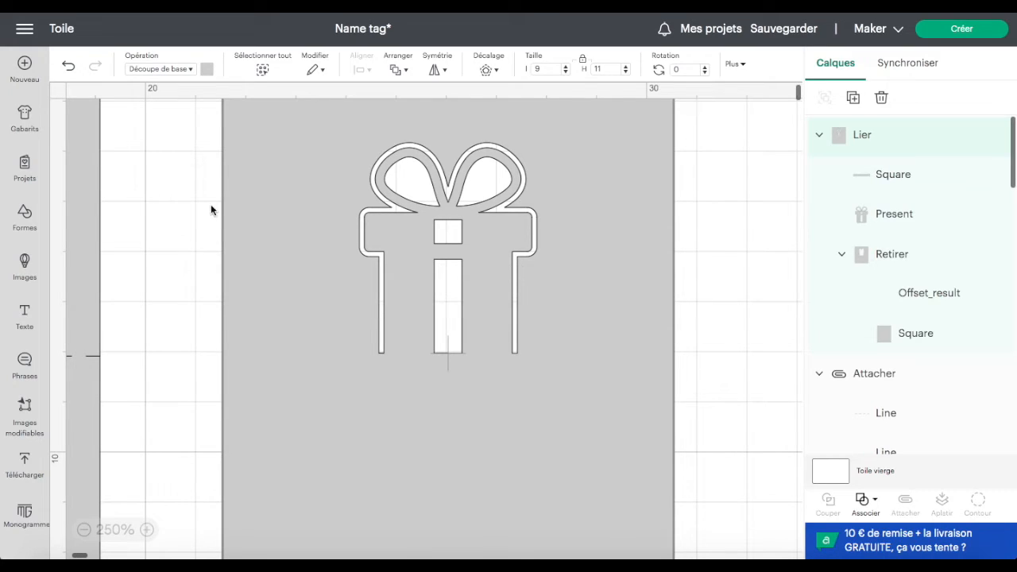
left_click(399, 70)
left_click(422, 146)
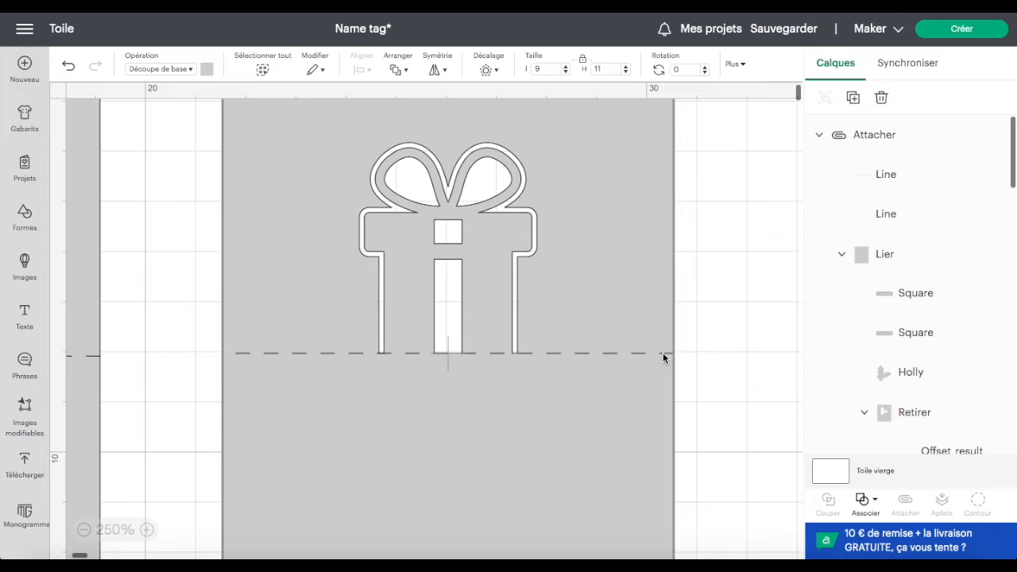
Step: Shorten the fold line to about 3.11 cm, ending at the present's left edge, and place a duplicate from its right edge outward
left_click(705, 345)
left_click(635, 353)
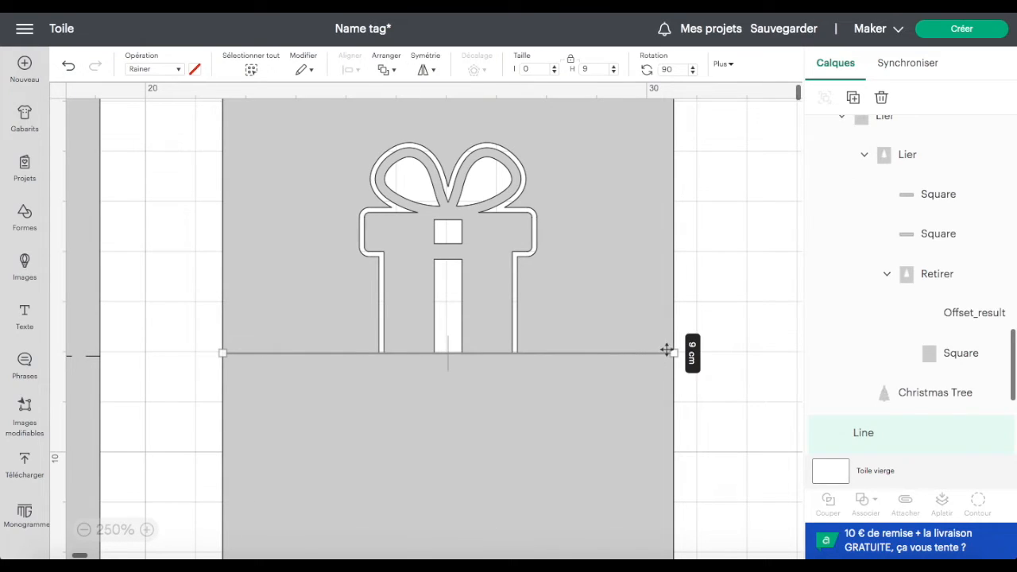
left_click_drag(673, 352, 379, 351)
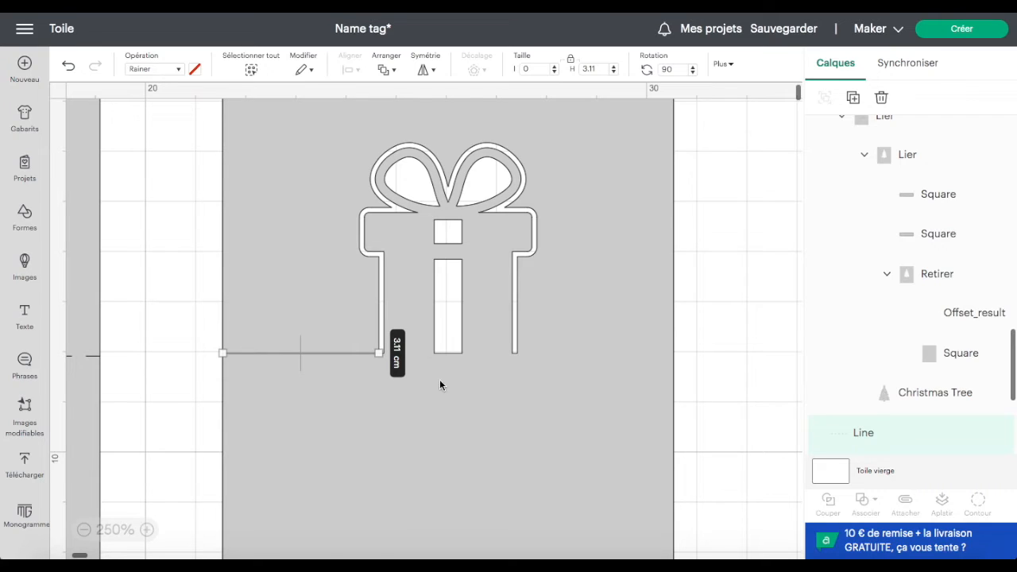
left_click(853, 97)
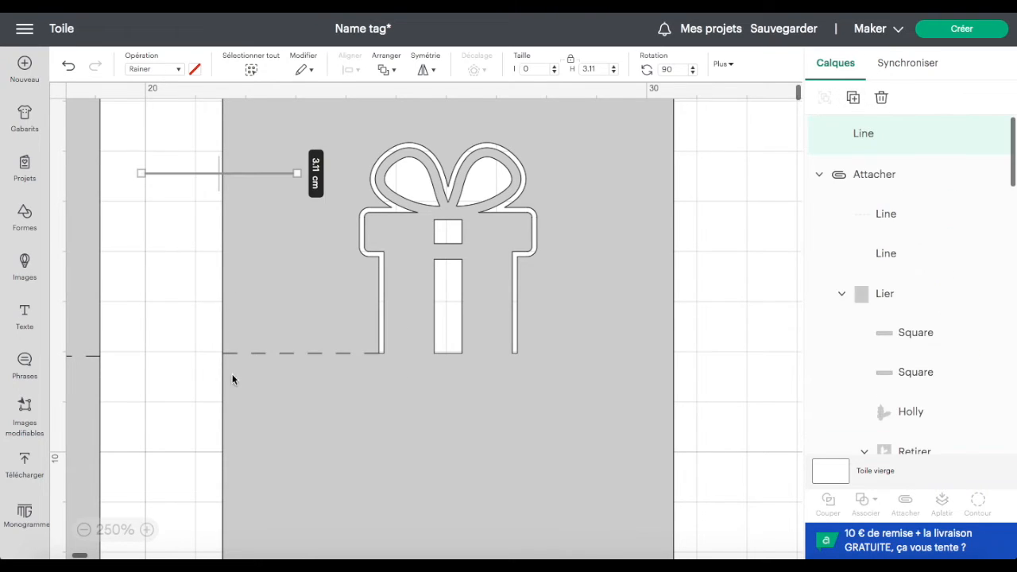
left_click_drag(168, 174, 546, 352)
Step: Align the duplicate fold line to the present card's right edge and vertical centre, and attach both fold lines to the card
left_click_drag(704, 398, 616, 282)
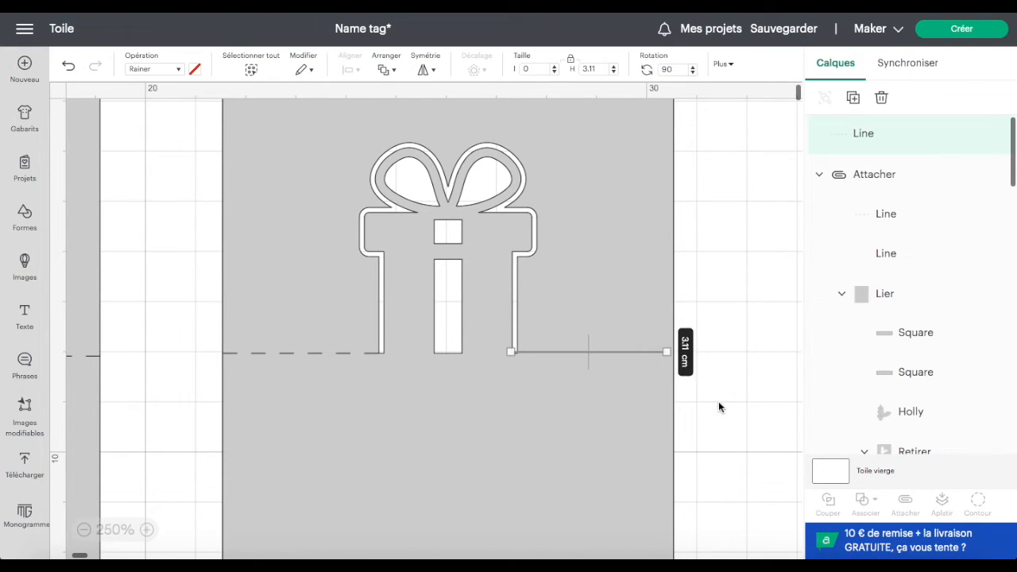
left_click_drag(719, 407, 613, 281)
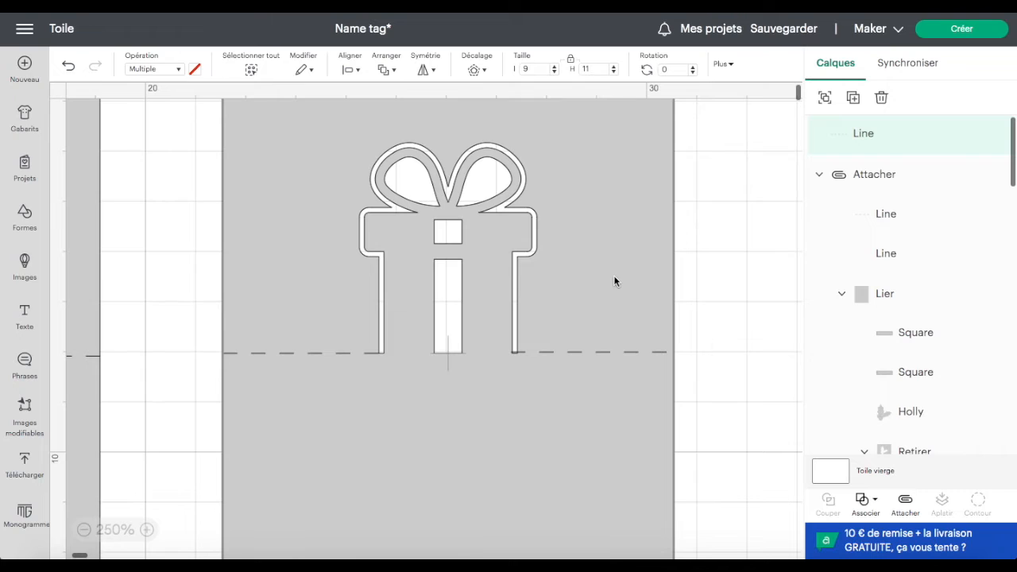
left_click(396, 71)
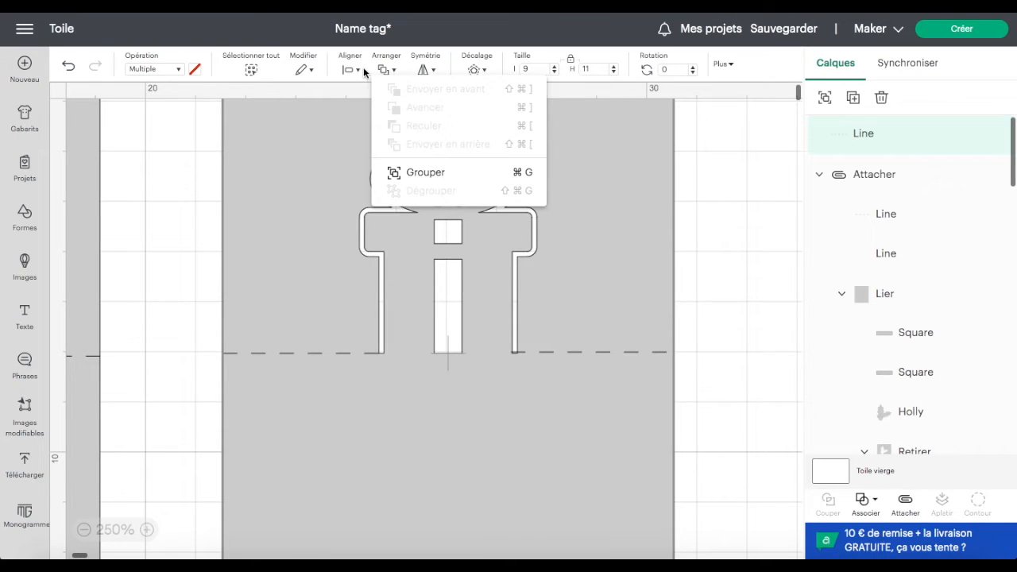
left_click(358, 74)
left_click(355, 71)
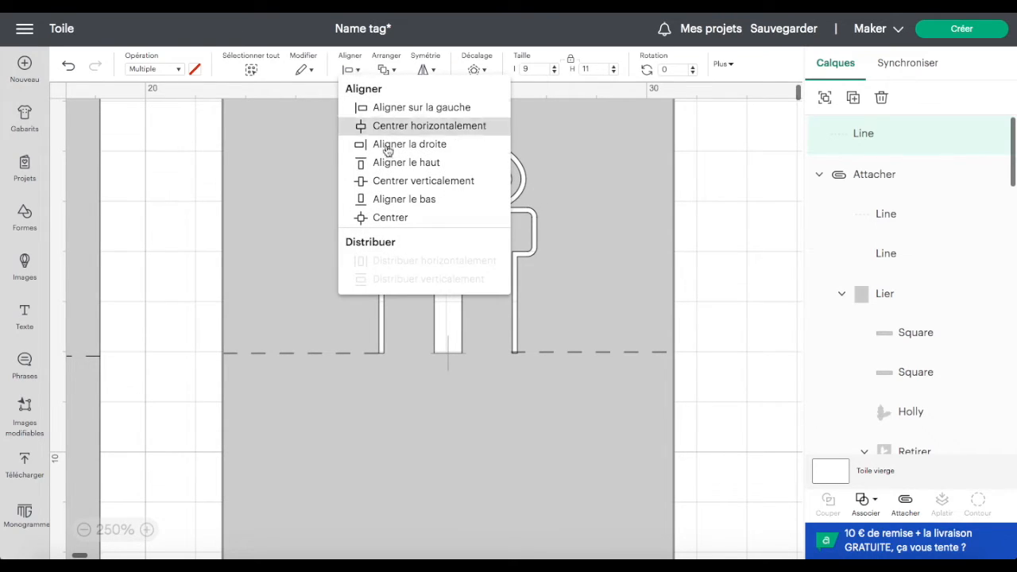
left_click(451, 144)
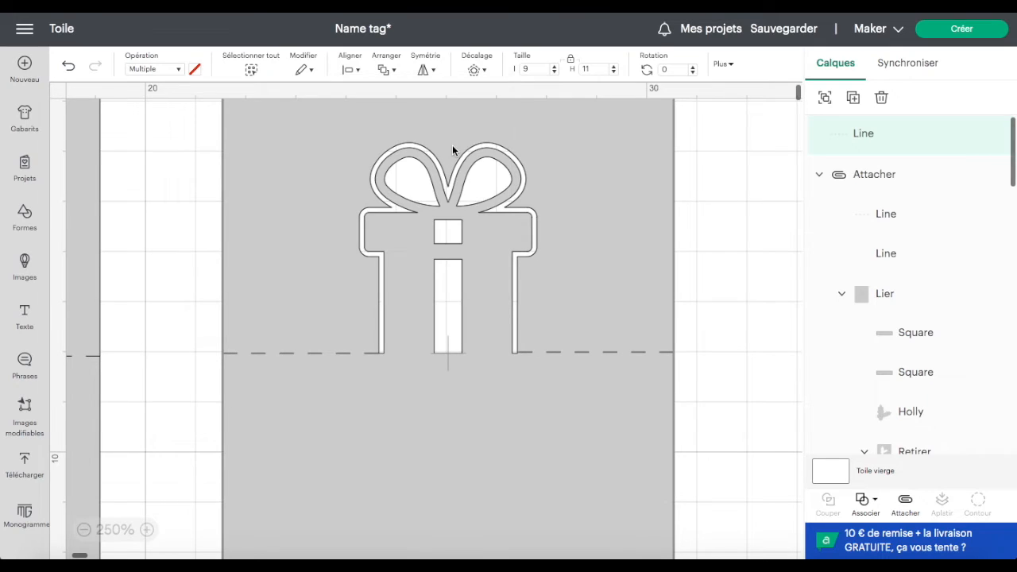
left_click(358, 72)
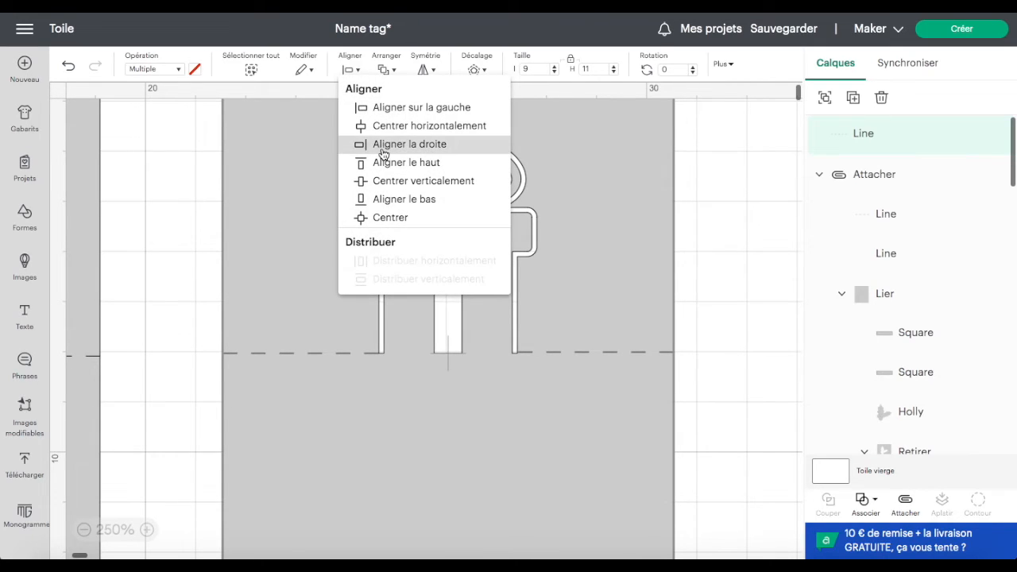
left_click(410, 183)
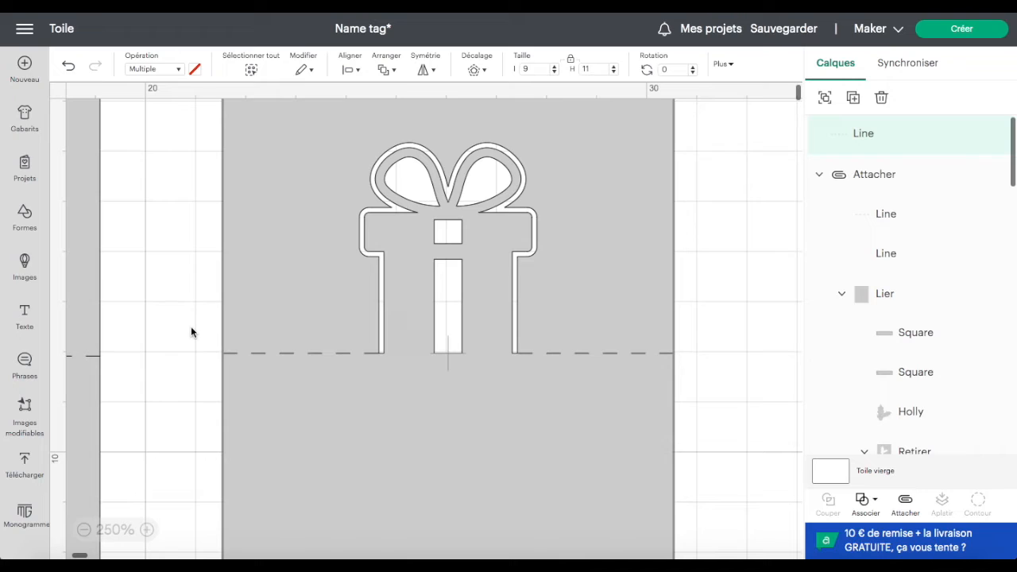
left_click_drag(191, 326, 700, 407)
left_click(905, 500)
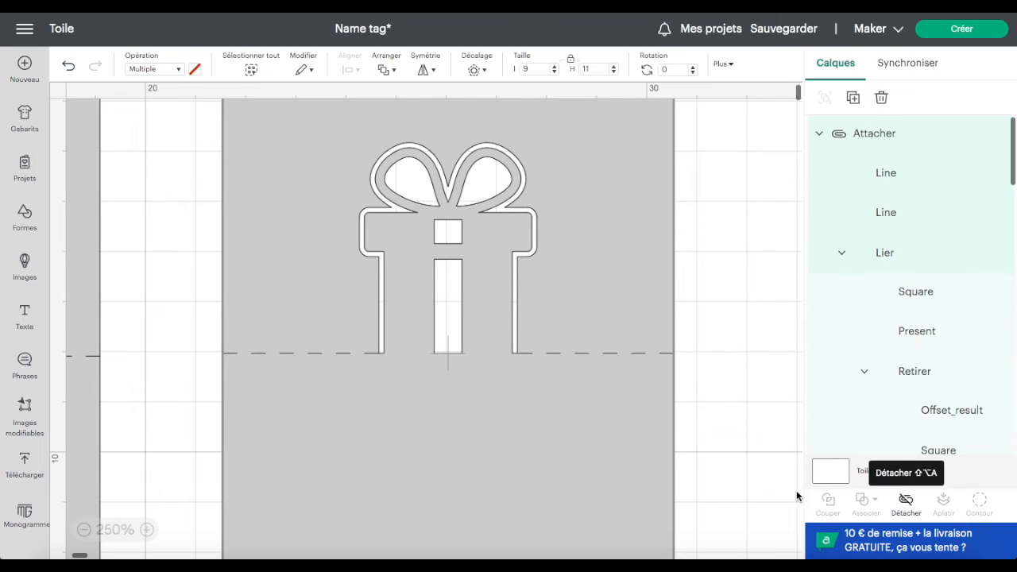
Step: Arrange the four cards side by side in one row, in the order tree, holly, present and snowflake
scroll(731, 277, "down", 3)
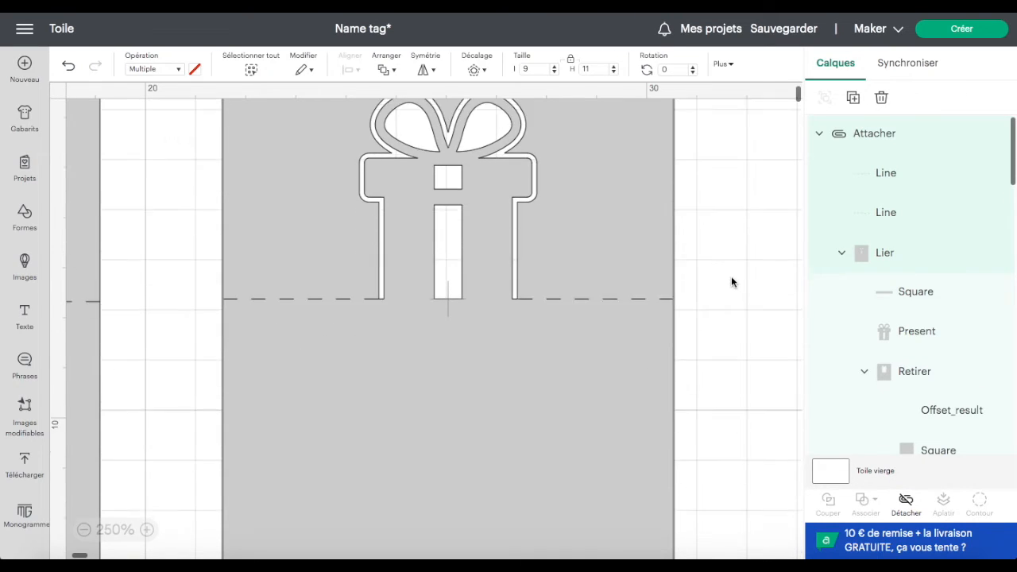
scroll(731, 278, "left", 3)
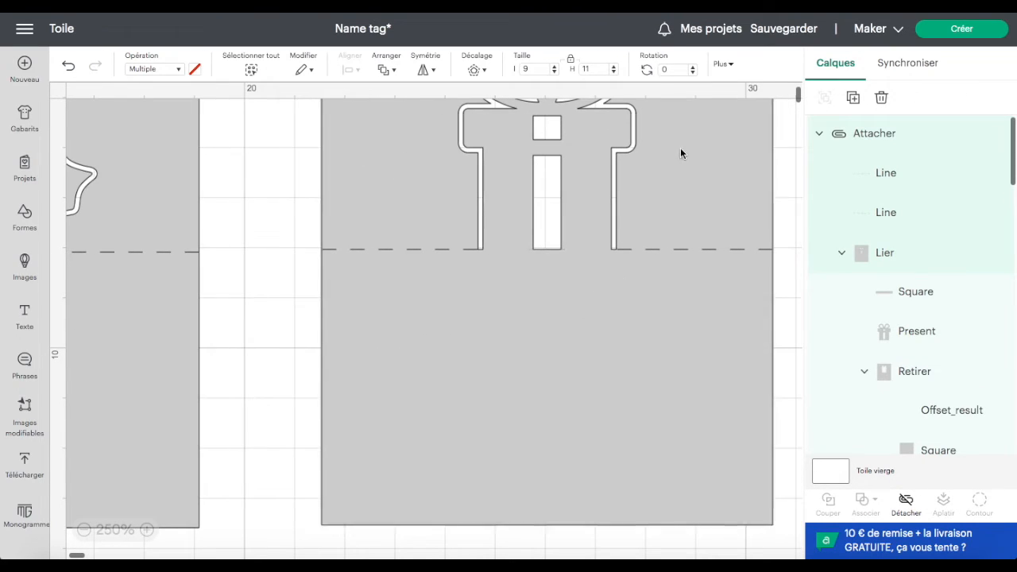
left_click(118, 535)
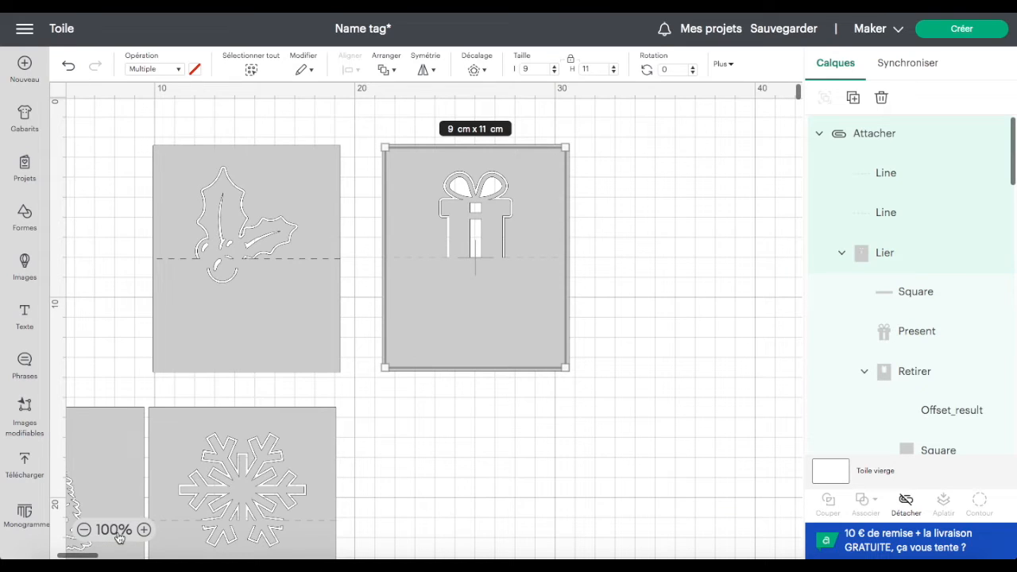
left_click_drag(321, 426, 729, 209)
left_click_drag(508, 272, 525, 300)
left_click_drag(323, 347, 350, 318)
left_click_drag(118, 449, 191, 186)
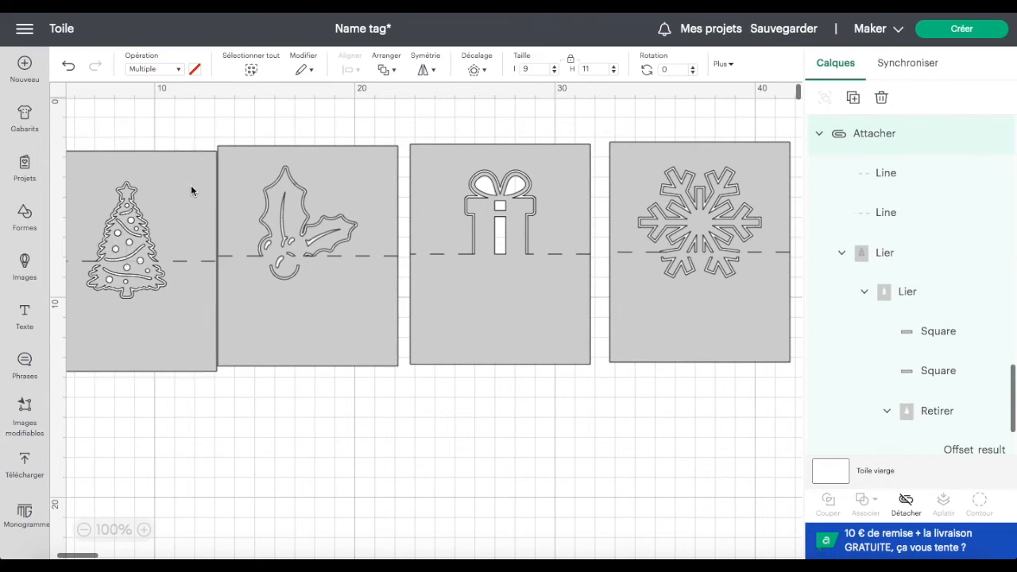
left_click_drag(553, 259, 566, 249)
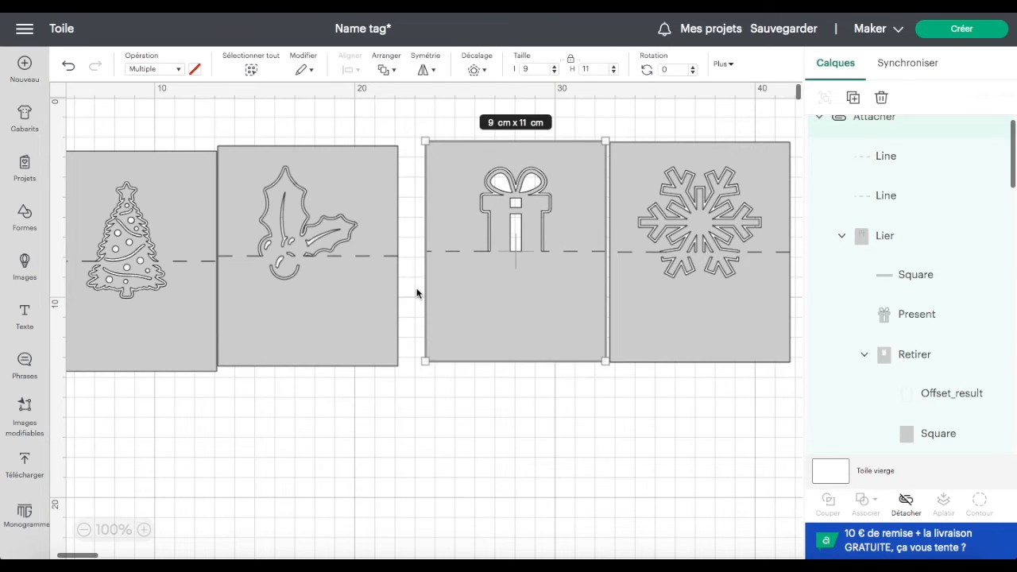
left_click_drag(392, 294, 414, 290)
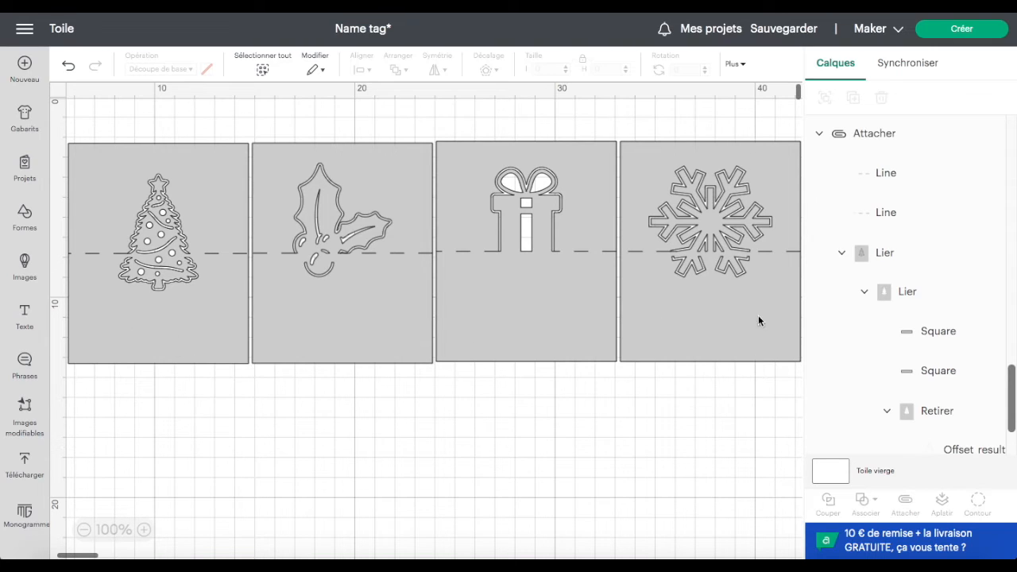
Step: Preview how the four cards are laid out on the cutting mat, and return to the canvas
left_click(962, 30)
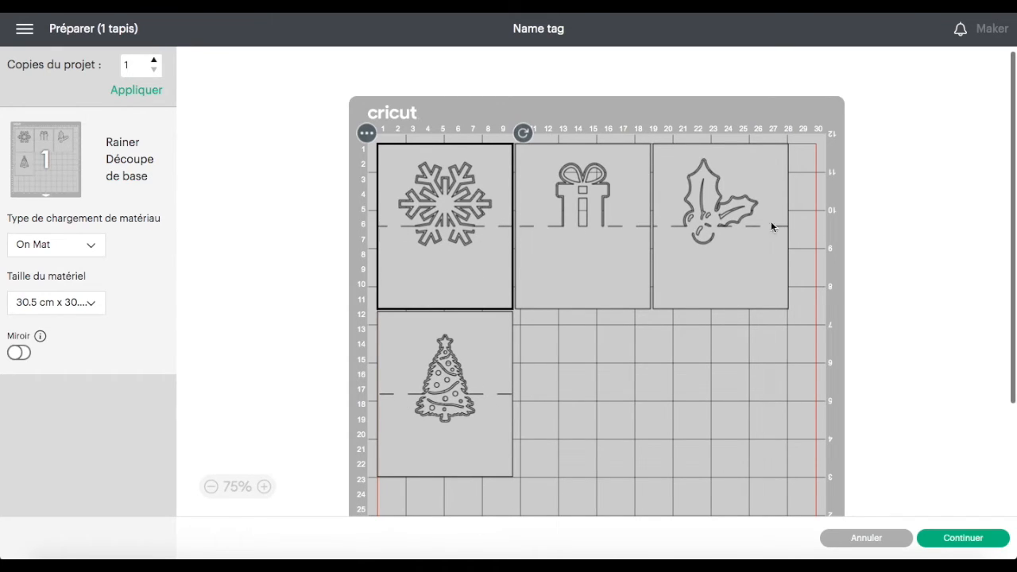
left_click(871, 542)
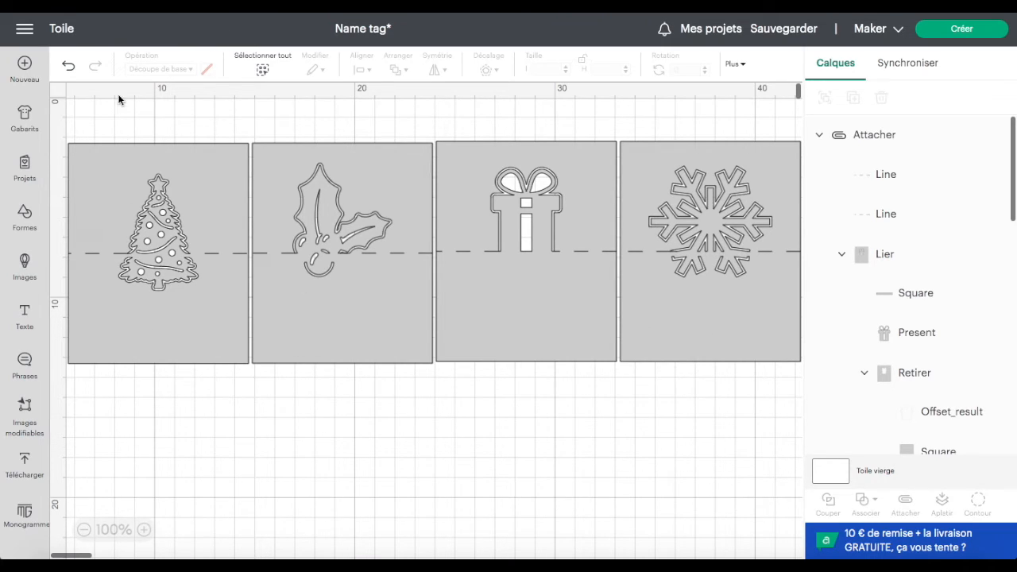
Step: Add a text reading "Maman" over the lower half of the tree card
left_click(25, 314)
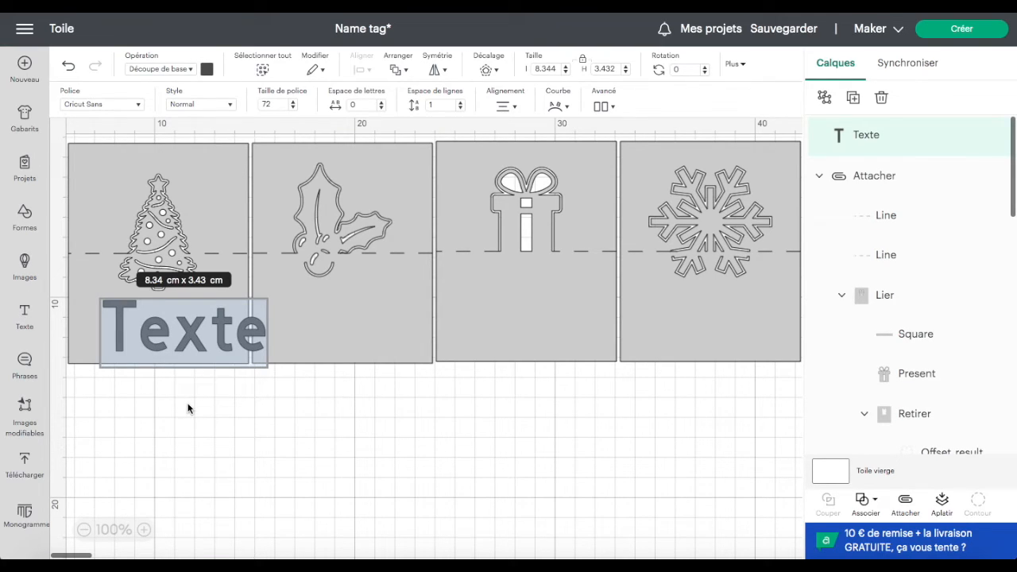
type("Man")
key("BackSpace")
type("m")
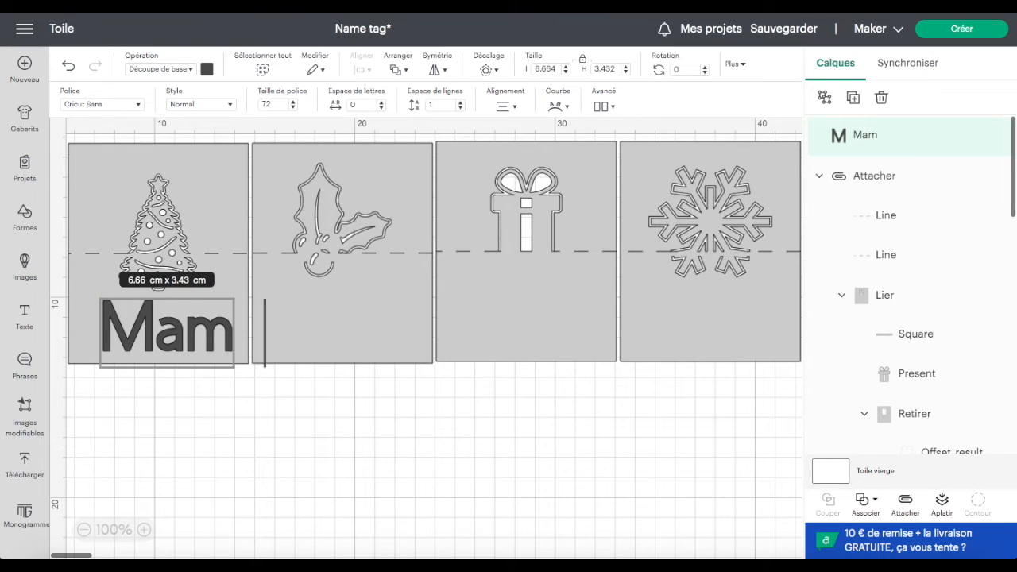
type("an")
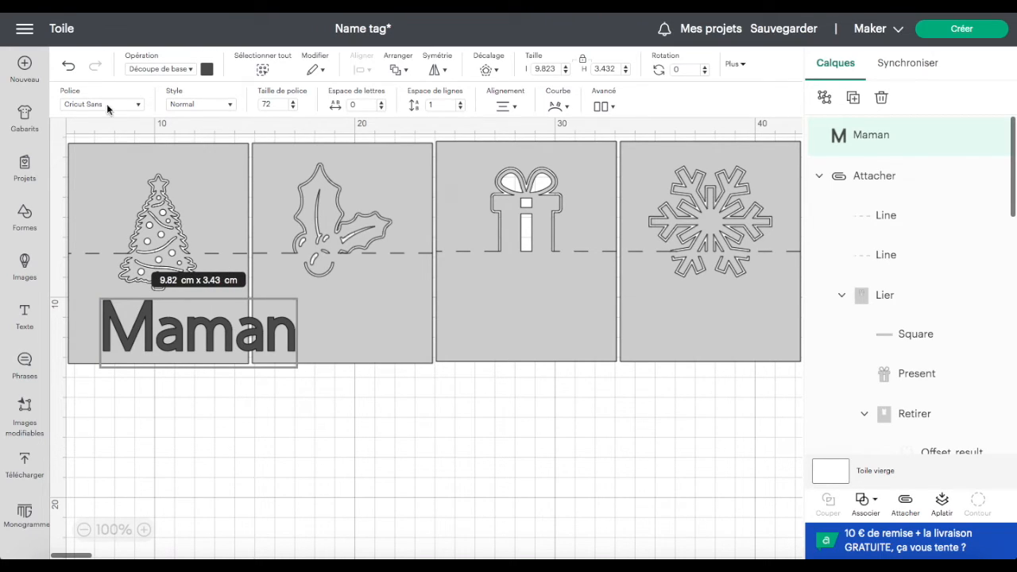
Step: Set the "Maman" text's operation to Stylo and its font style to Écriture
left_click(230, 106)
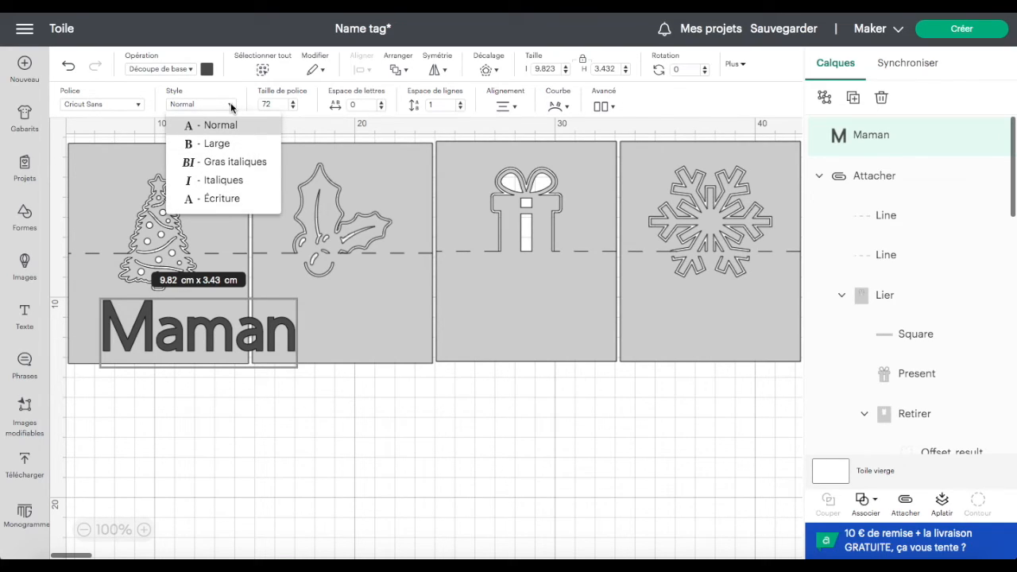
left_click(230, 106)
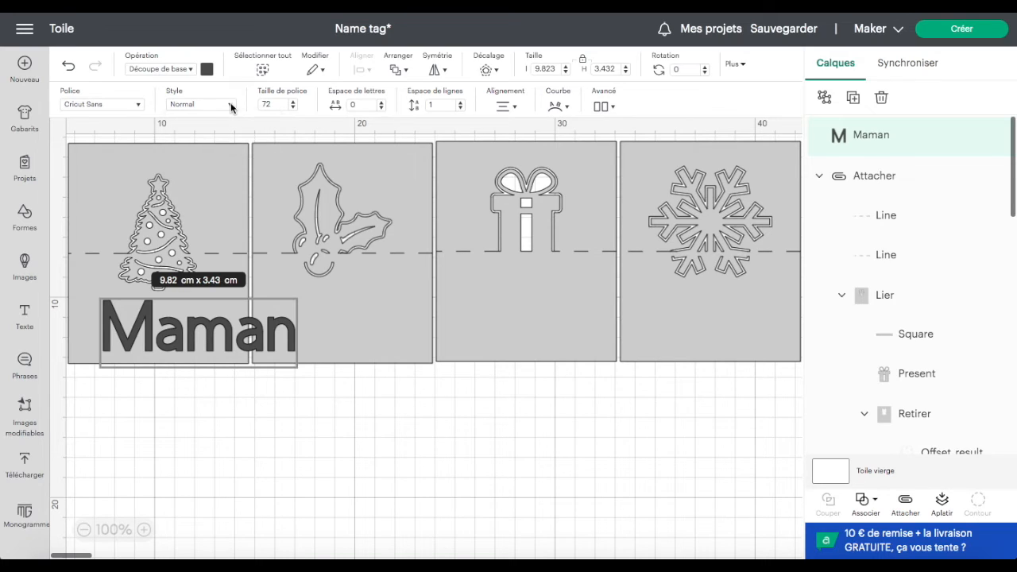
left_click(191, 69)
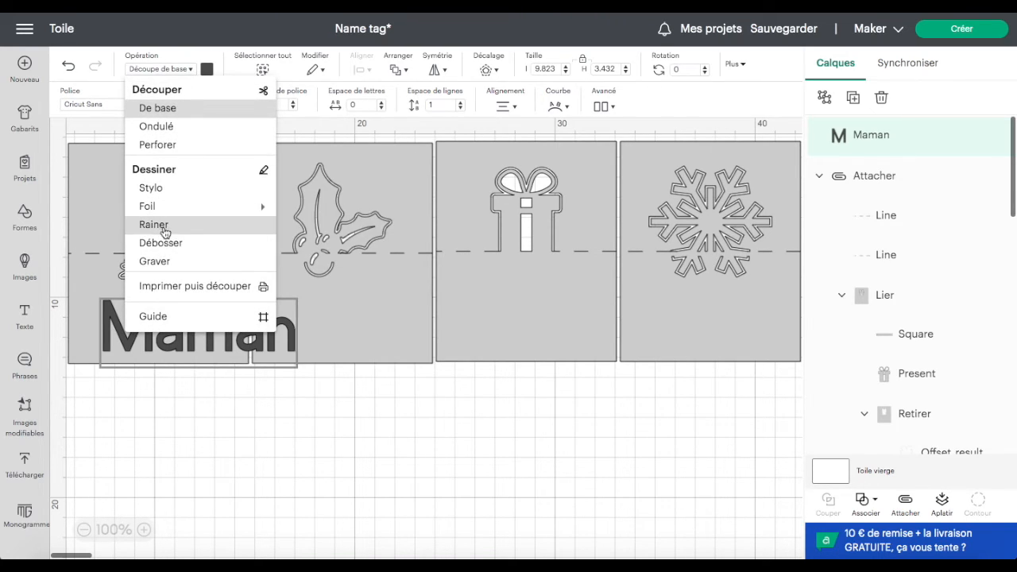
left_click(168, 188)
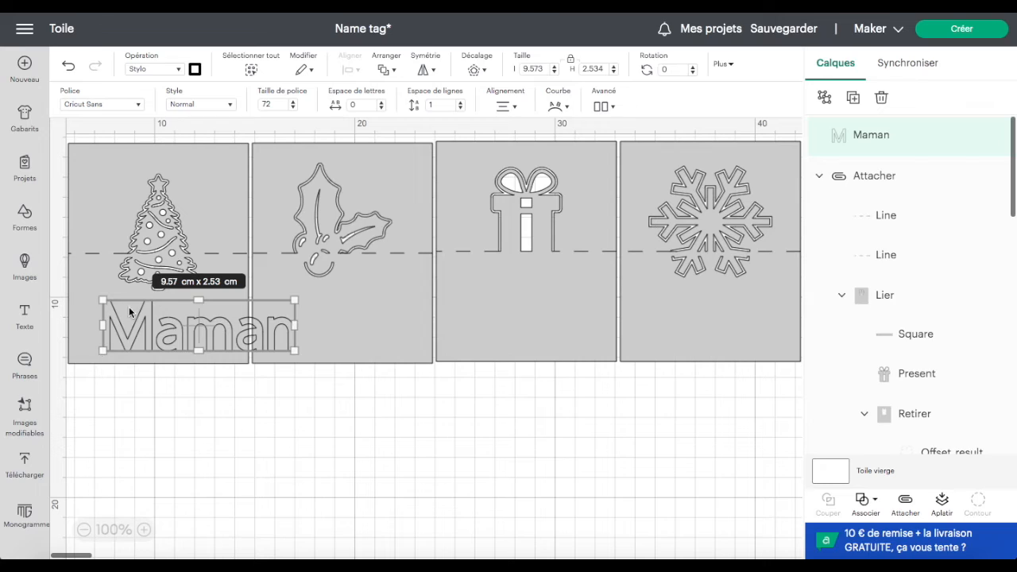
left_click(228, 104)
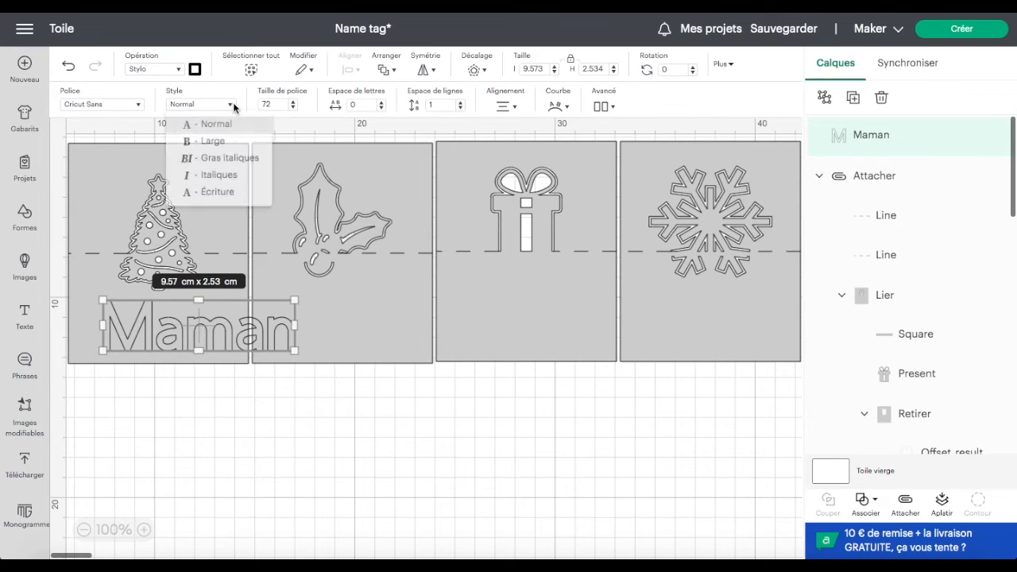
left_click(228, 201)
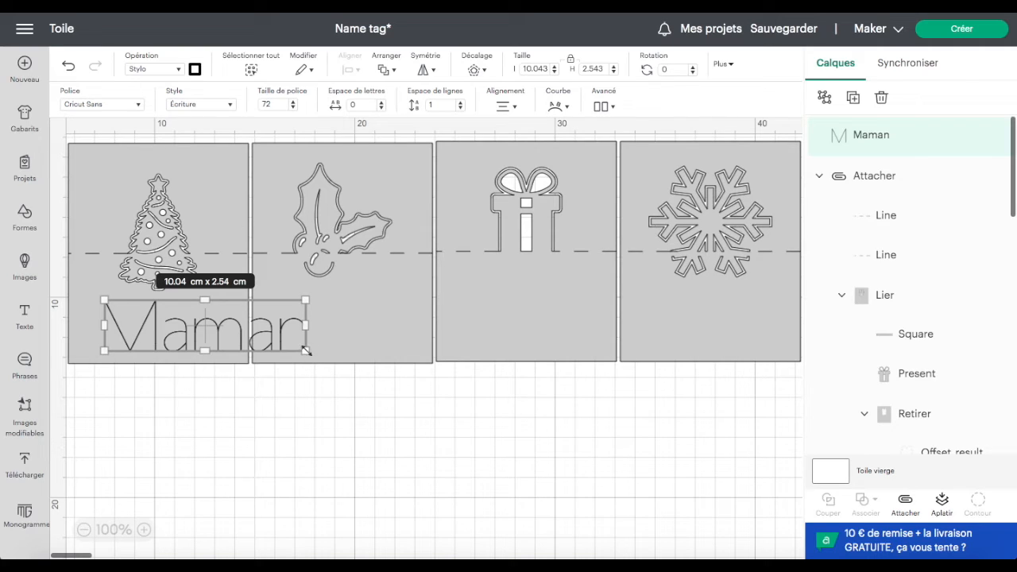
Step: Scale the "Maman" text to about 7.12 × 1.8 cm and place it below the tree, within its card
left_click_drag(306, 351, 183, 329)
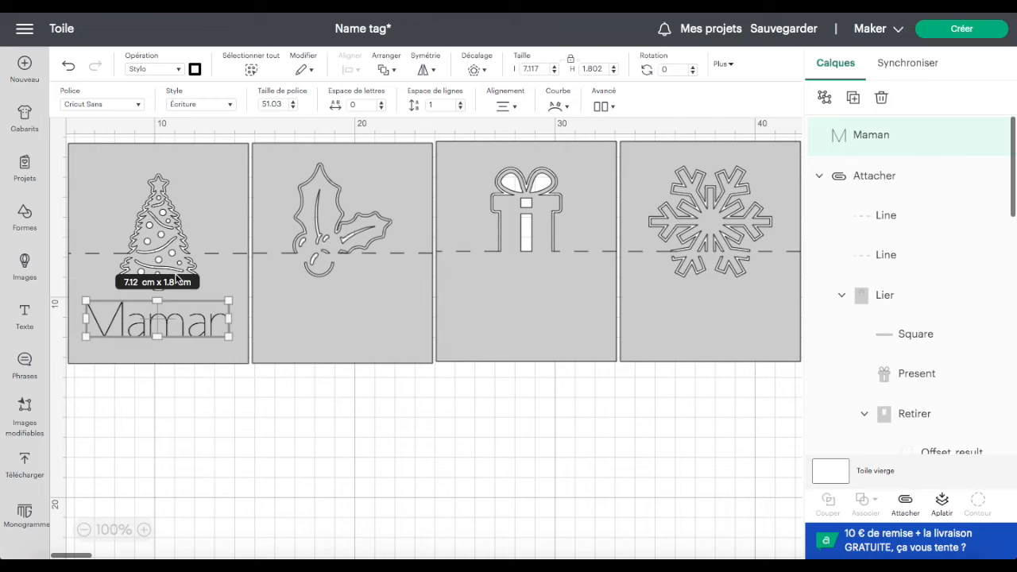
Step: Filter the fonts available for the "Maman" text by Écriture and browse the matching ones
left_click(183, 377)
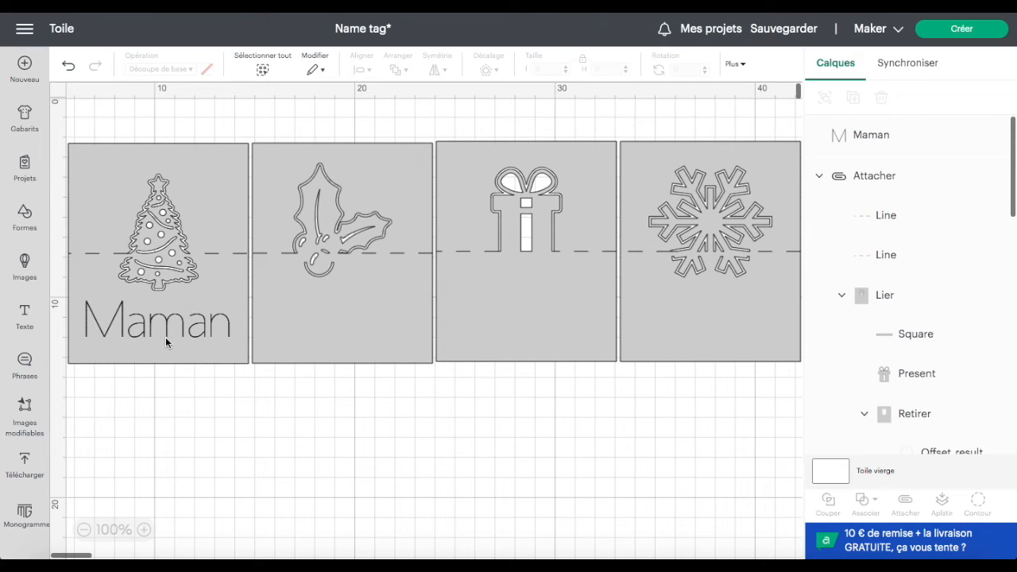
left_click(197, 329)
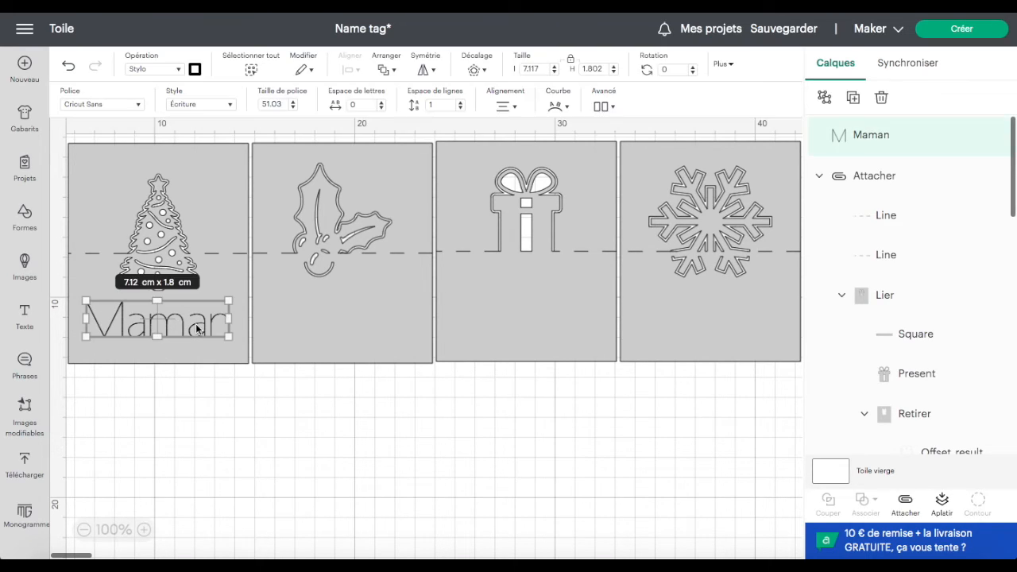
left_click(137, 105)
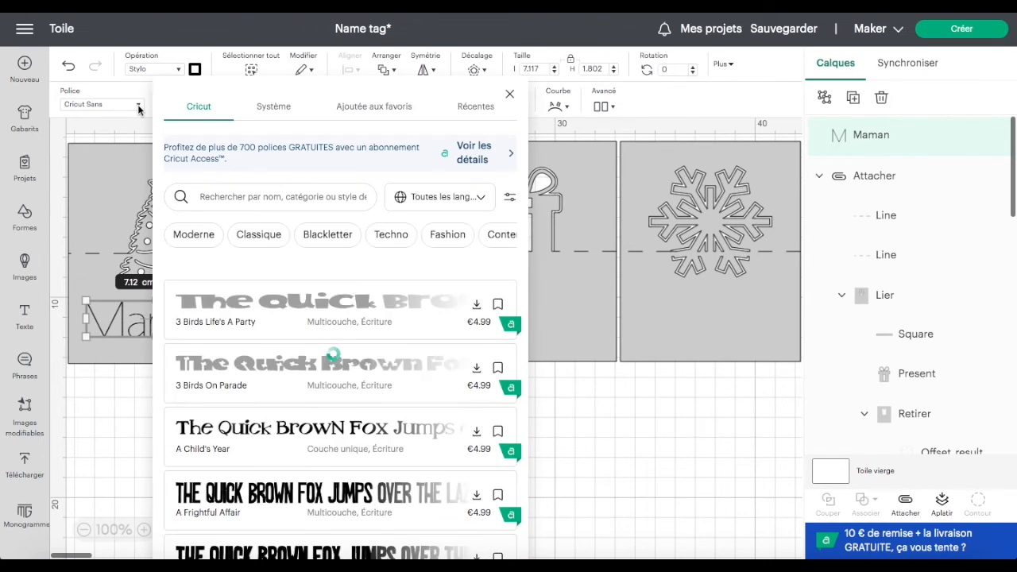
left_click(509, 204)
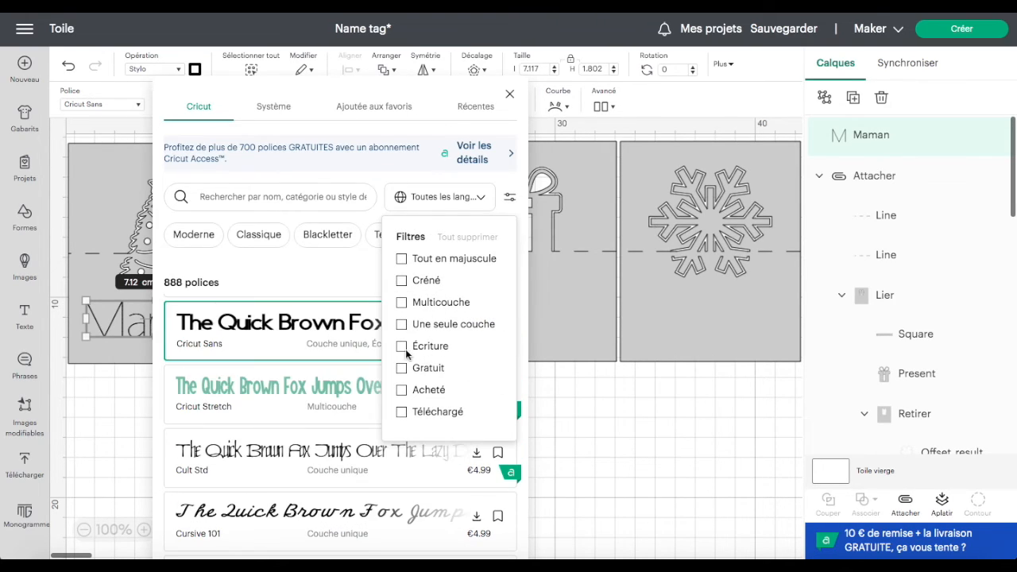
left_click(403, 347)
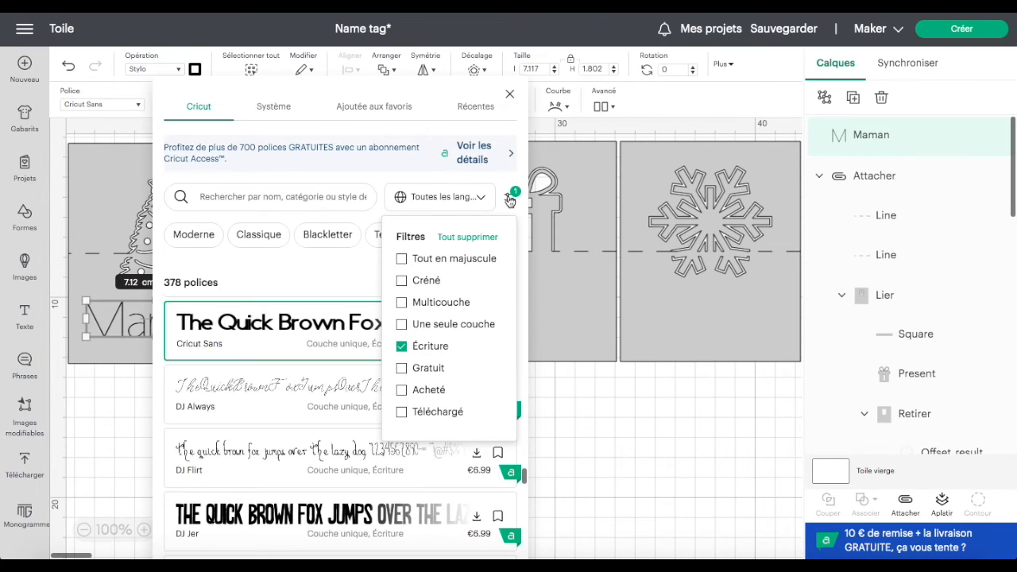
left_click(509, 200)
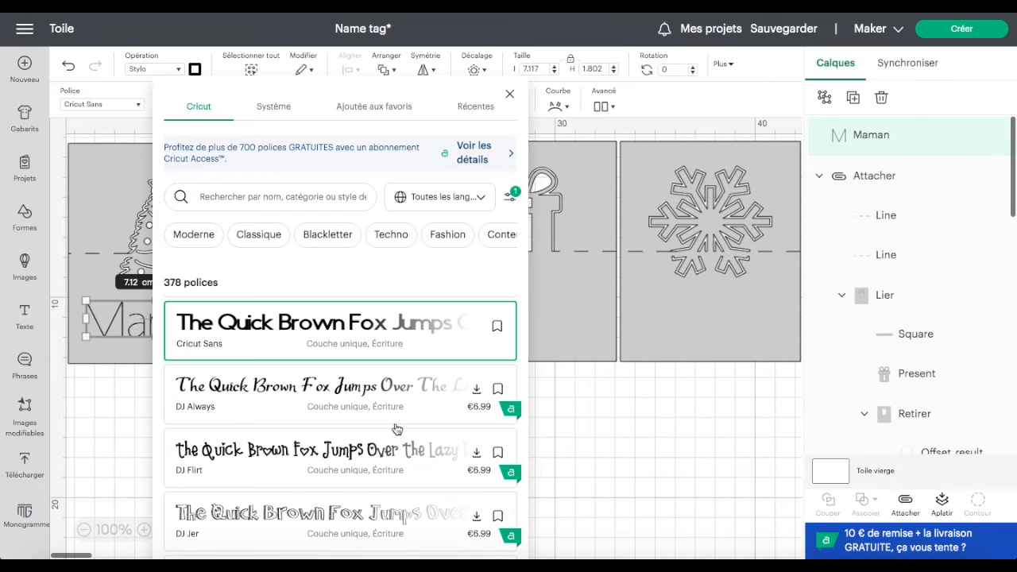
scroll(397, 429, "down", 2)
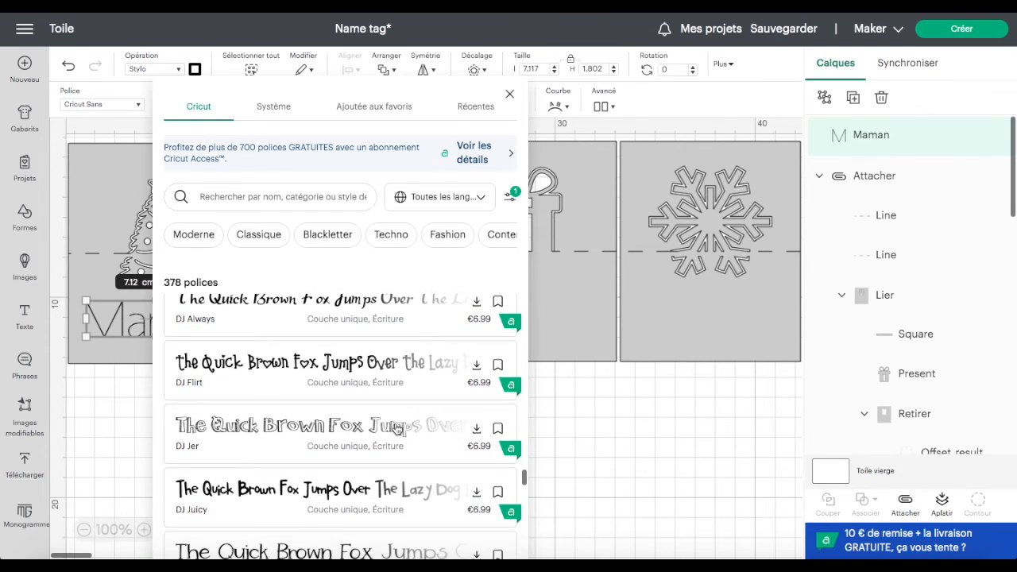
scroll(472, 485, "down", 4)
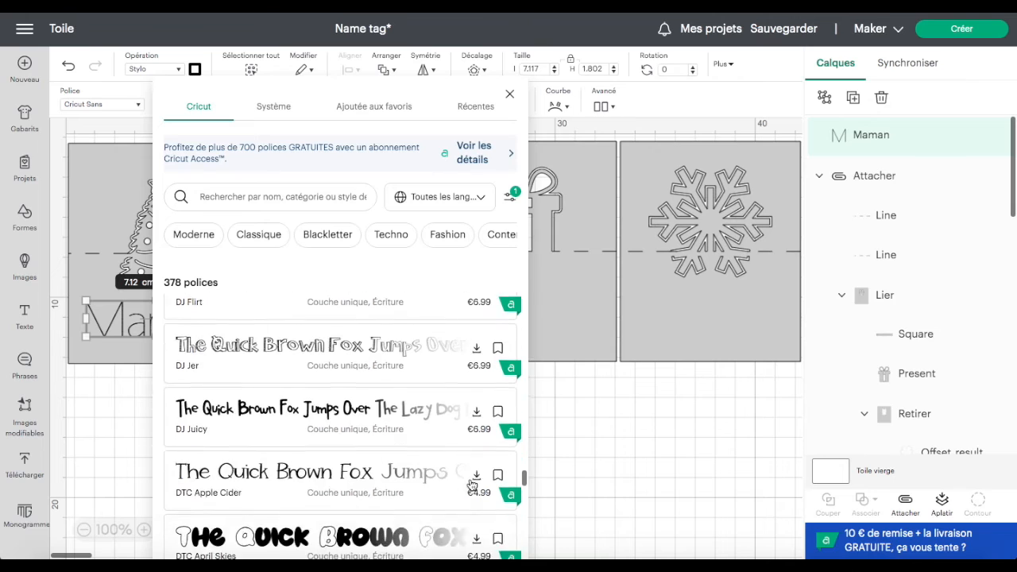
scroll(472, 485, "down", 5)
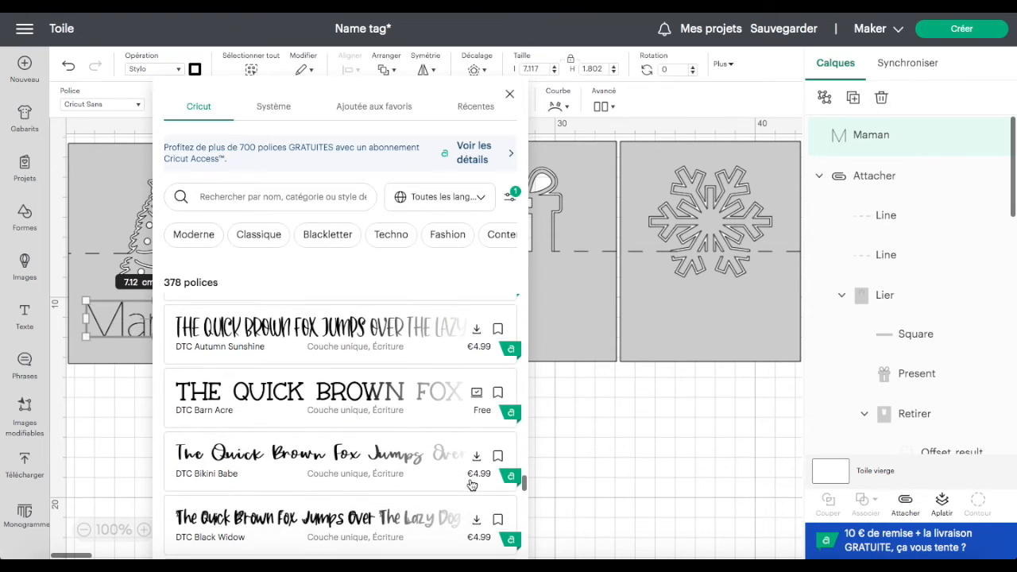
Step: Add the Gratuit filter to the Écriture font filter and look through the free writing fonts
left_click(511, 197)
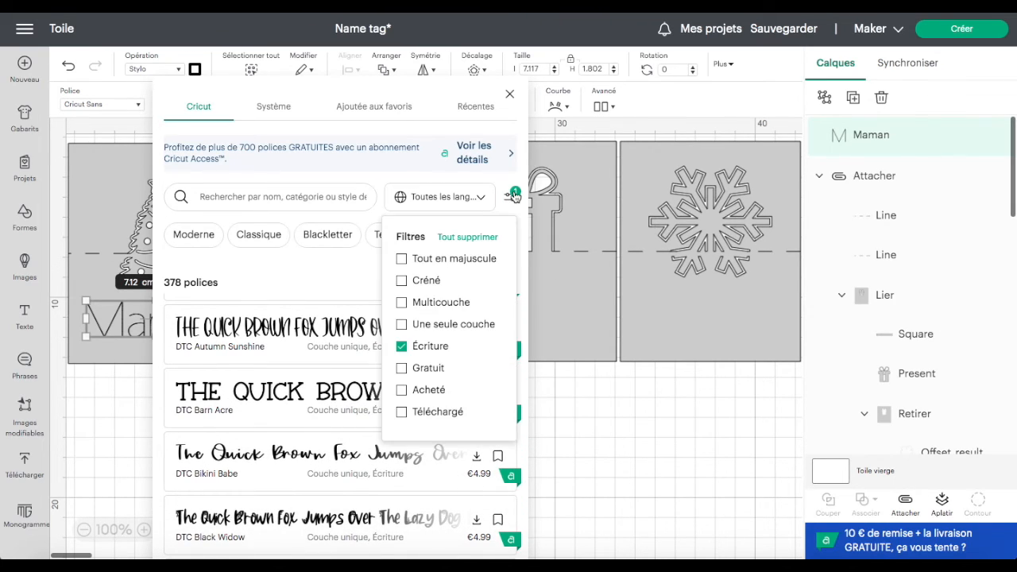
left_click(403, 369)
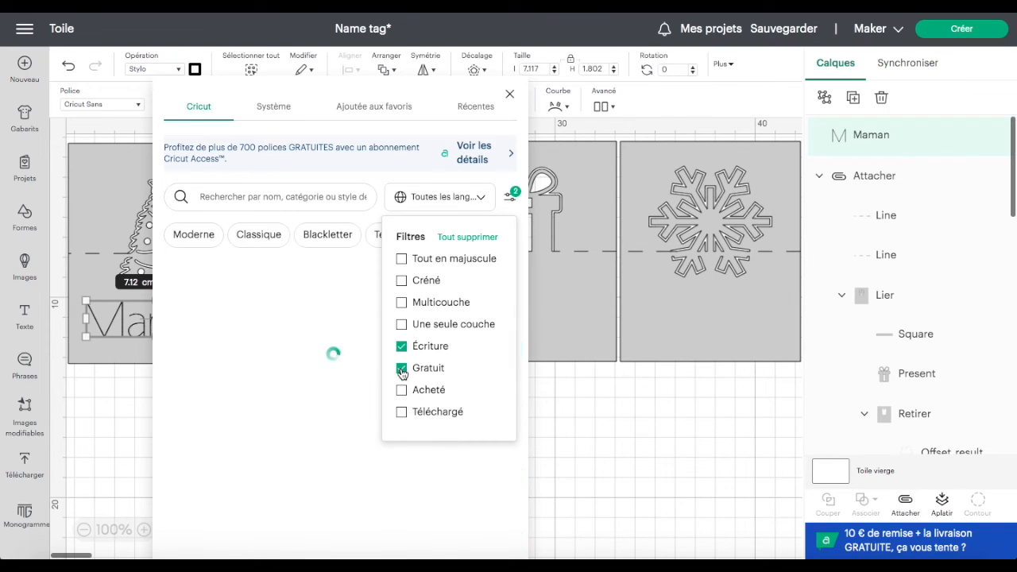
left_click(510, 199)
scroll(373, 453, "down", 2)
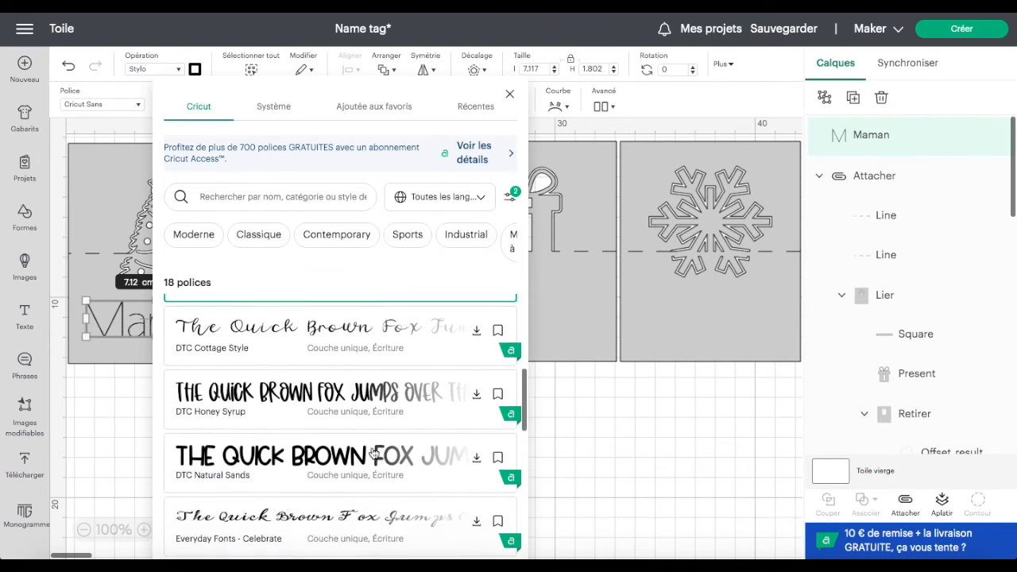
scroll(373, 453, "down", 5)
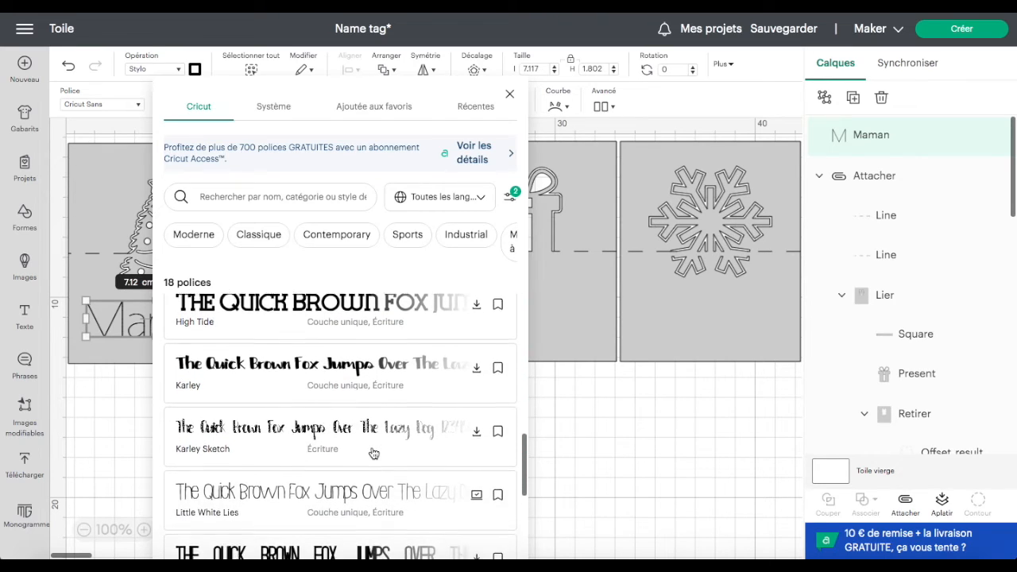
scroll(373, 453, "down", 1)
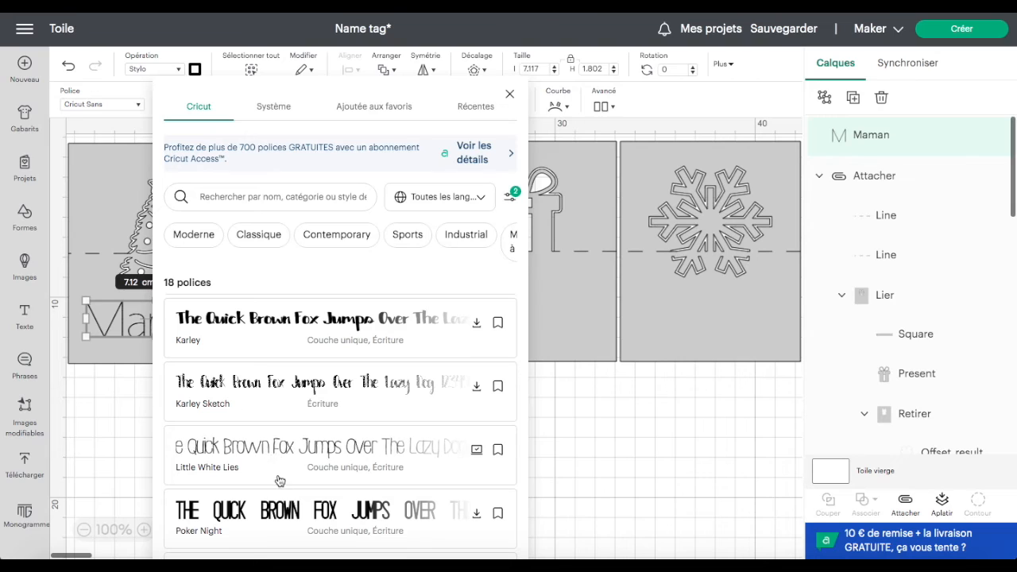
Step: Try the Little White Lies font on the "Maman" text, scaled to about 6.04 × 2.4 cm below the tree
left_click(245, 459)
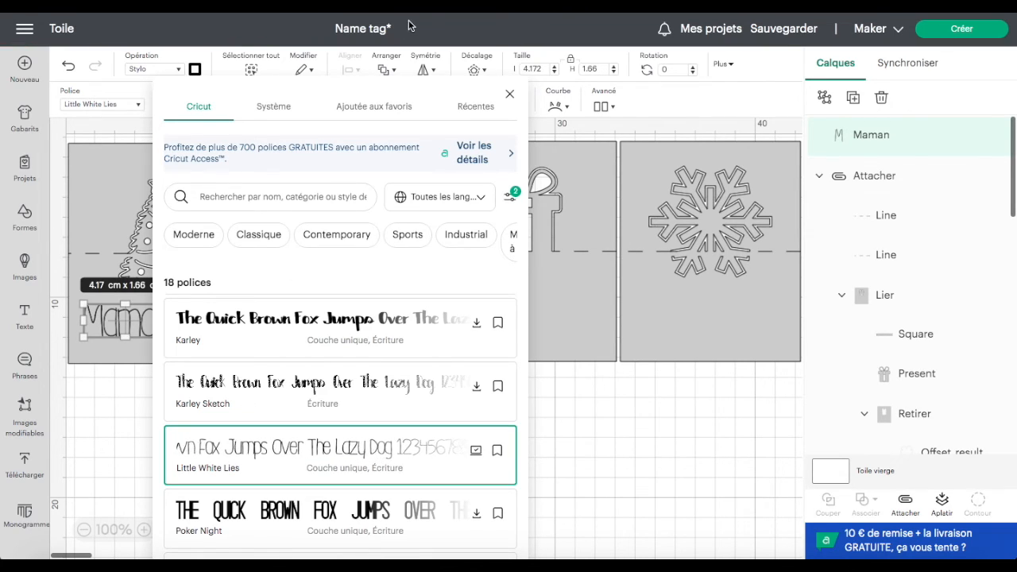
left_click(510, 95)
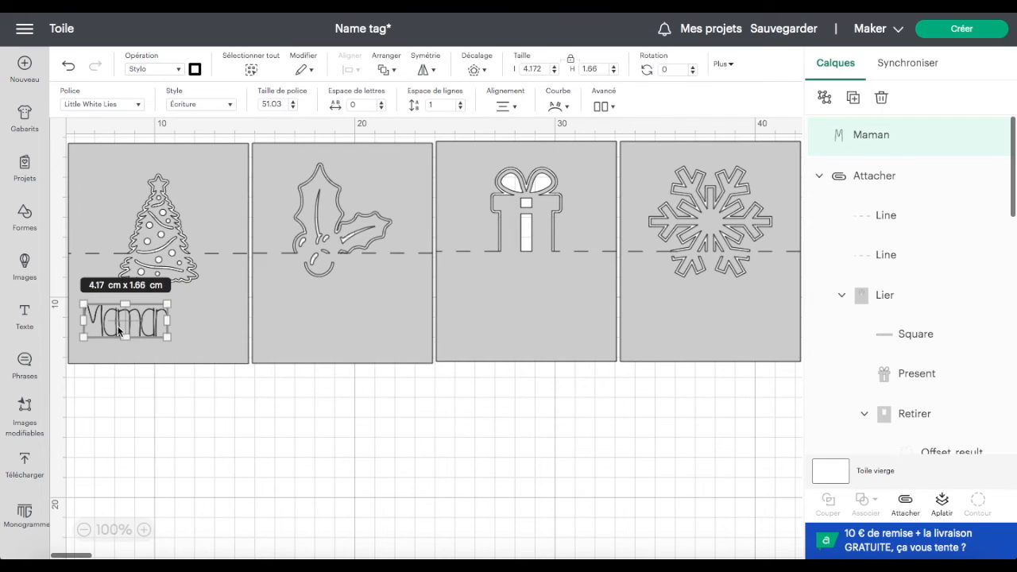
mouse_move(172, 338)
left_mouse_down()
mouse_move(209, 354)
mouse_move(178, 338)
left_mouse_up()
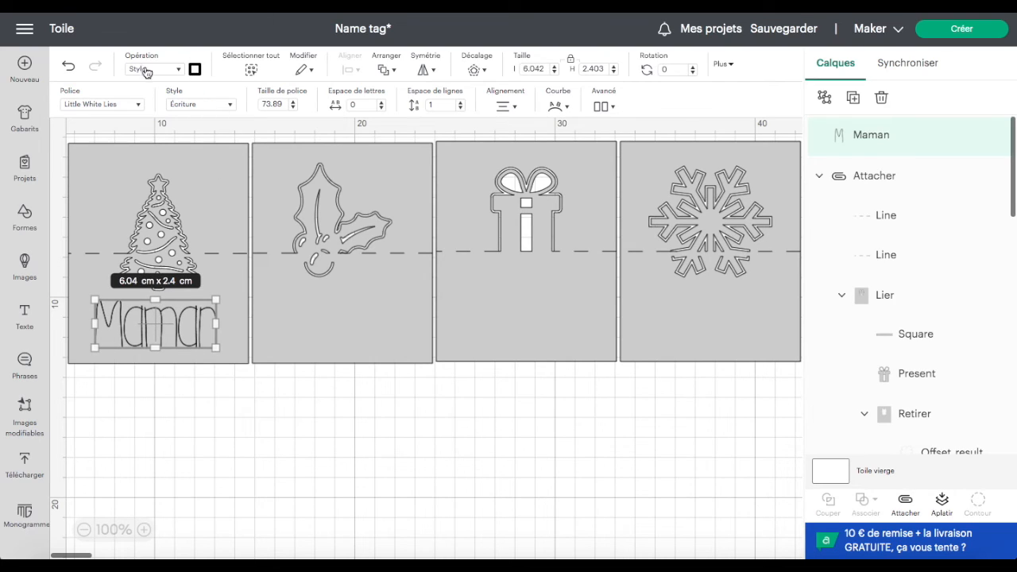
left_click(216, 403)
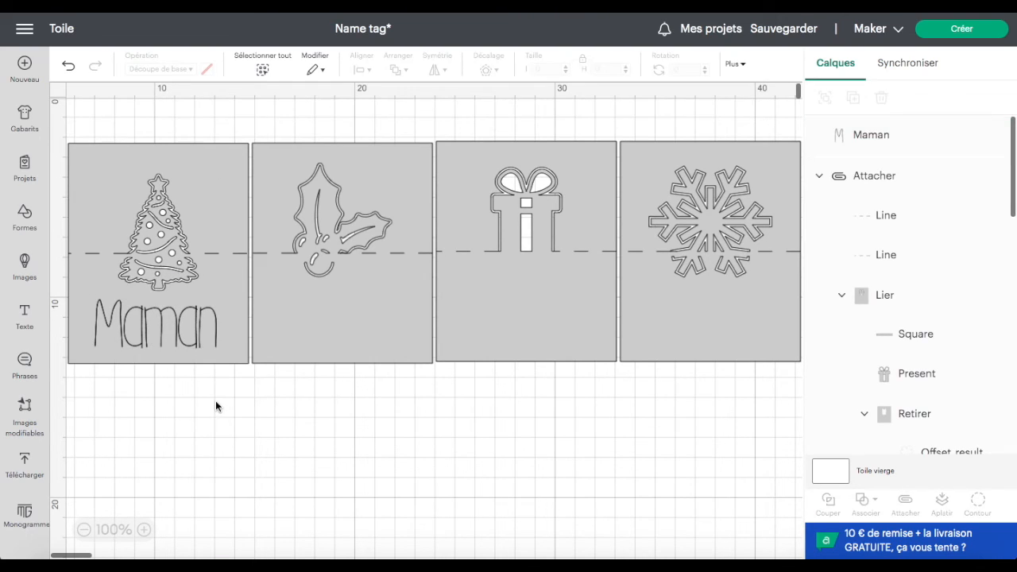
Step: Change the "Maman" text's font to Quinn Type and fit it below the tree at about 7.75 × 1.91 cm
left_click(171, 317)
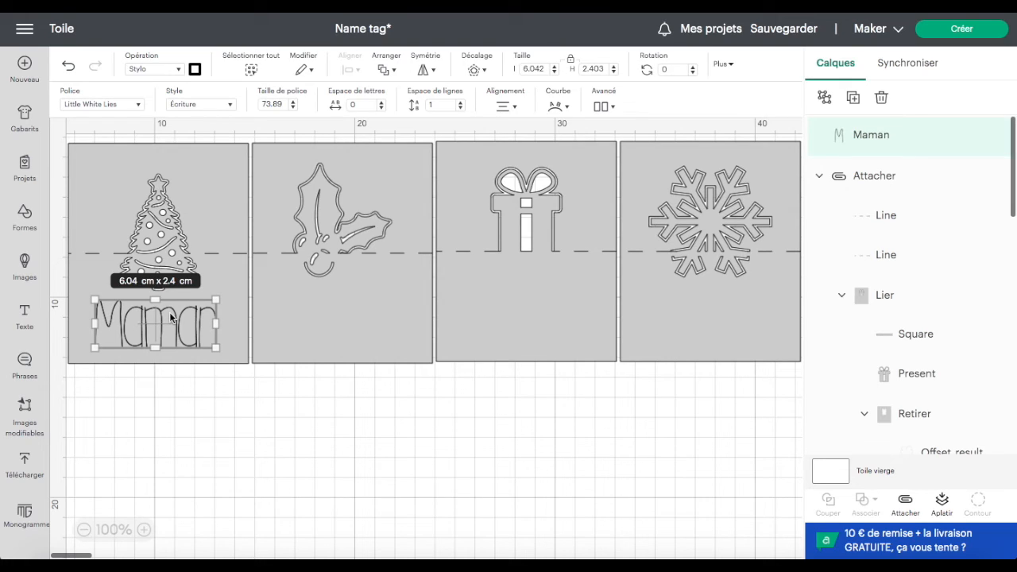
left_click(135, 105)
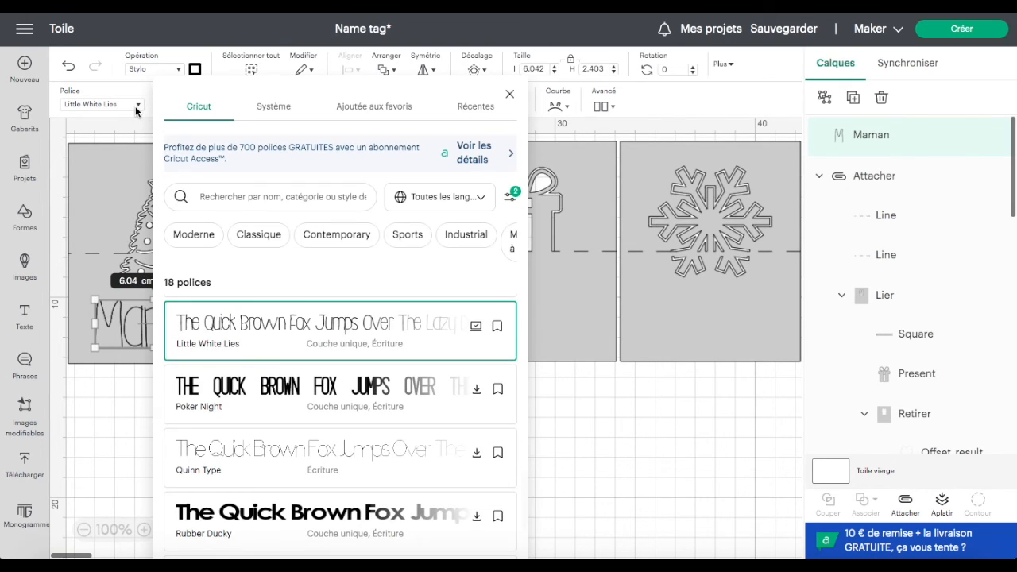
left_click(209, 453)
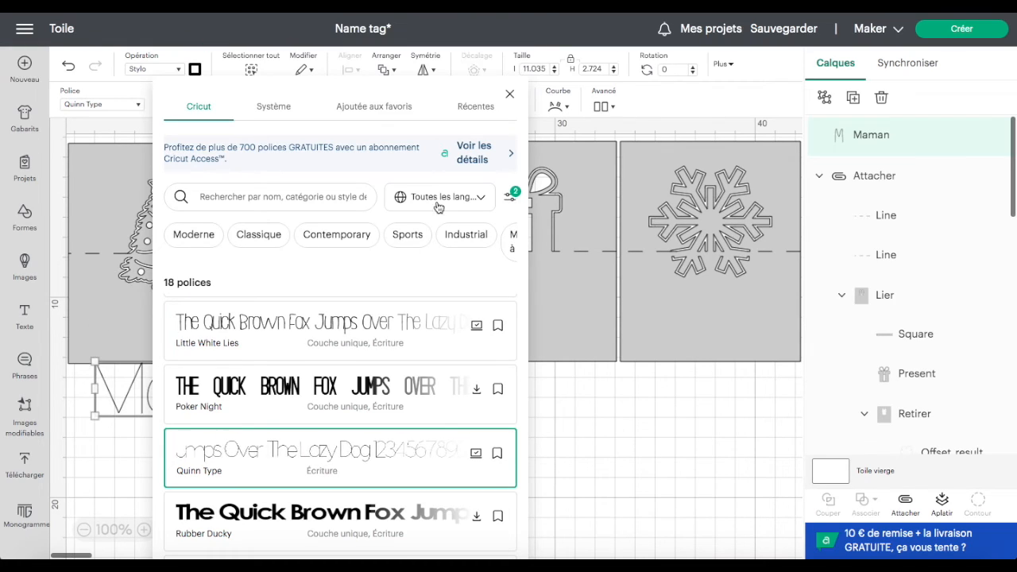
left_click(510, 96)
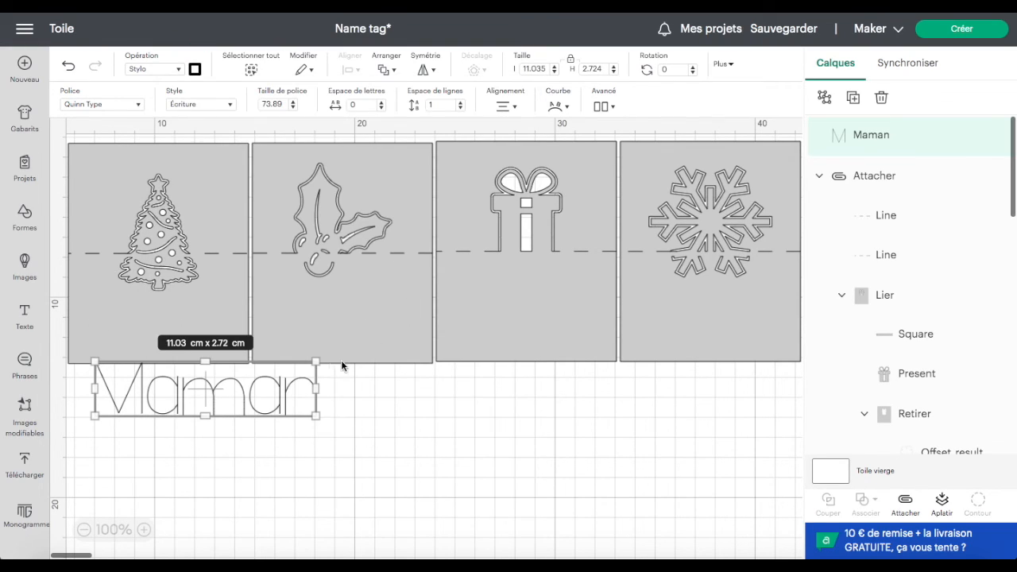
left_click_drag(284, 398, 193, 335)
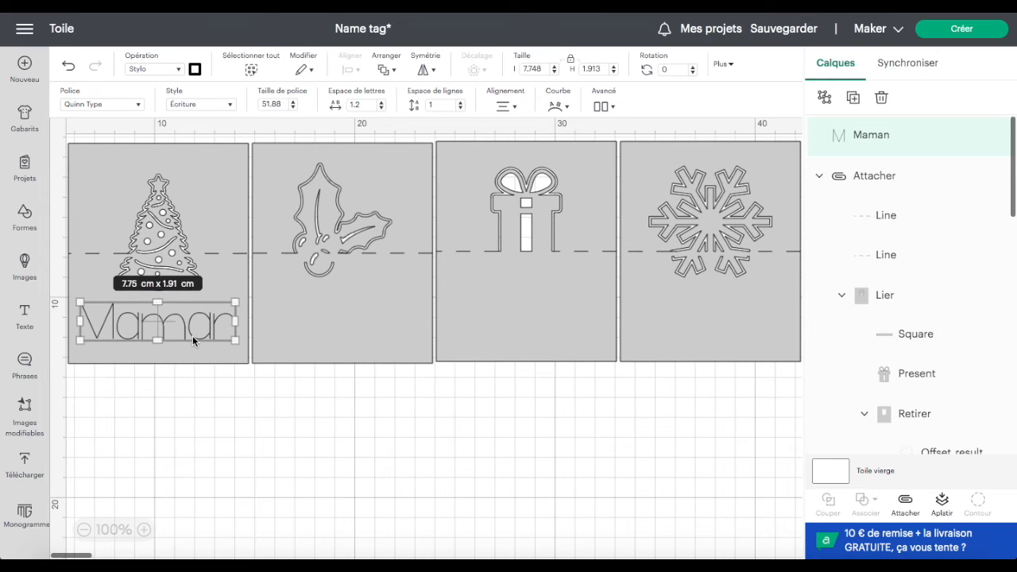
left_click(227, 403)
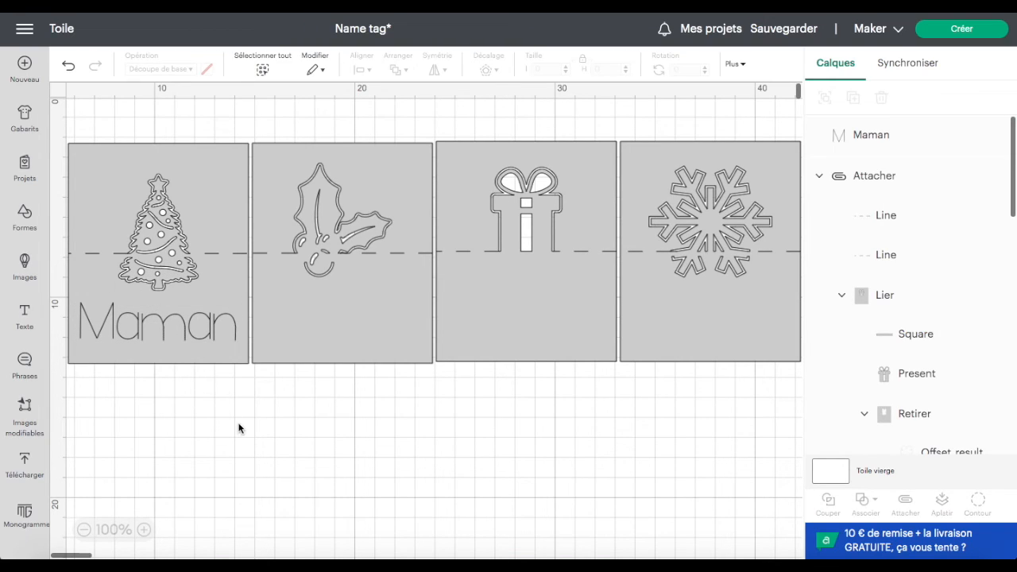
Step: Centre the "Maman" text horizontally on the tree card and attach the two together
left_click_drag(233, 410, 156, 326)
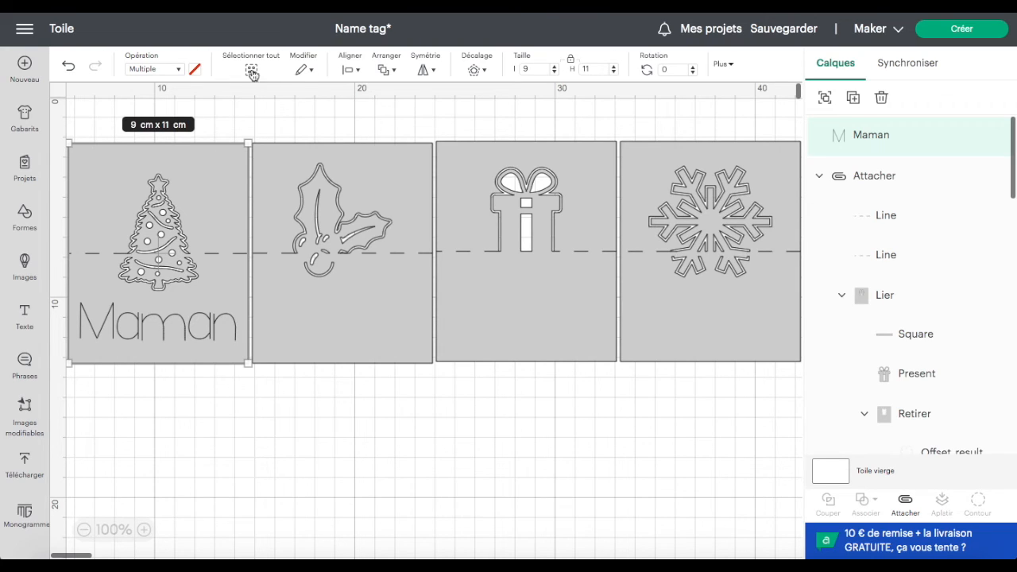
left_click(361, 72)
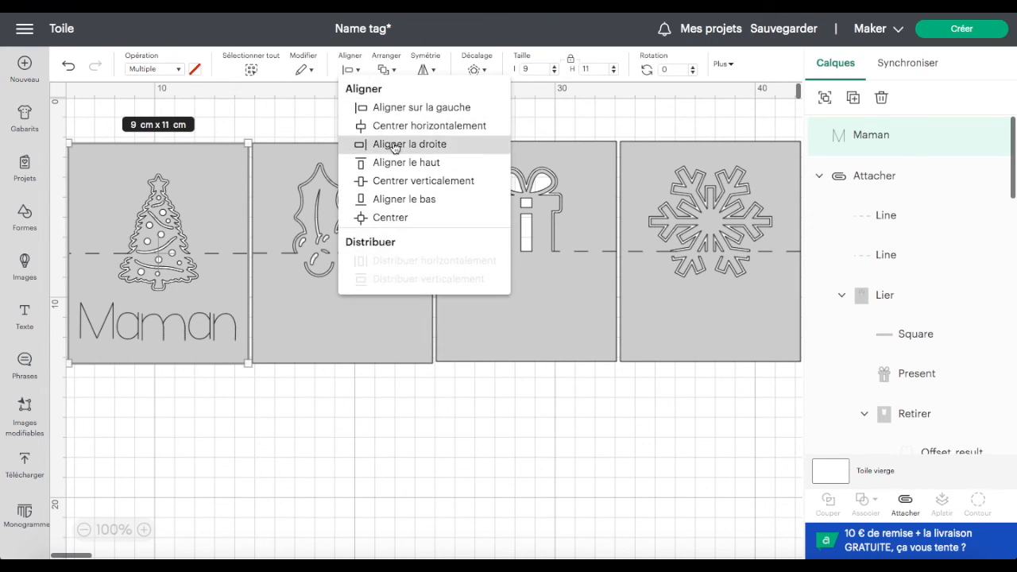
left_click(413, 127)
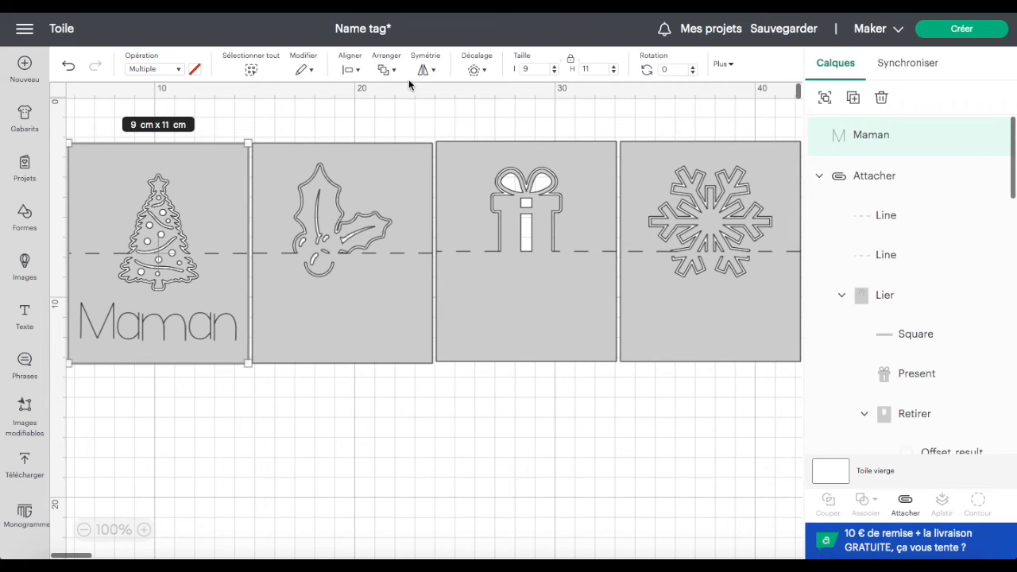
left_click(905, 502)
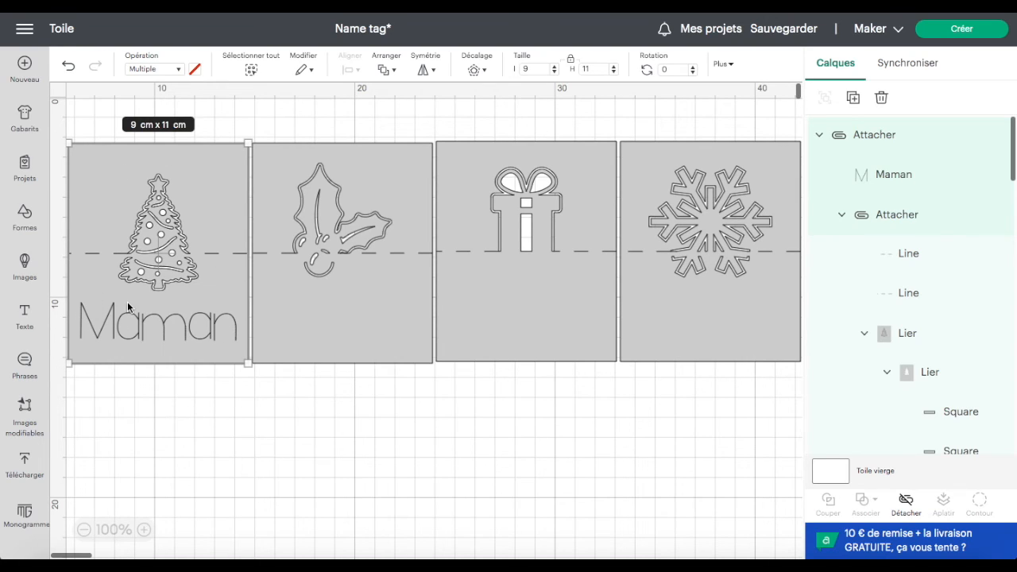
Step: Add a text reading "Papa" and place it below the holly on the lower half of its card
left_click(24, 316)
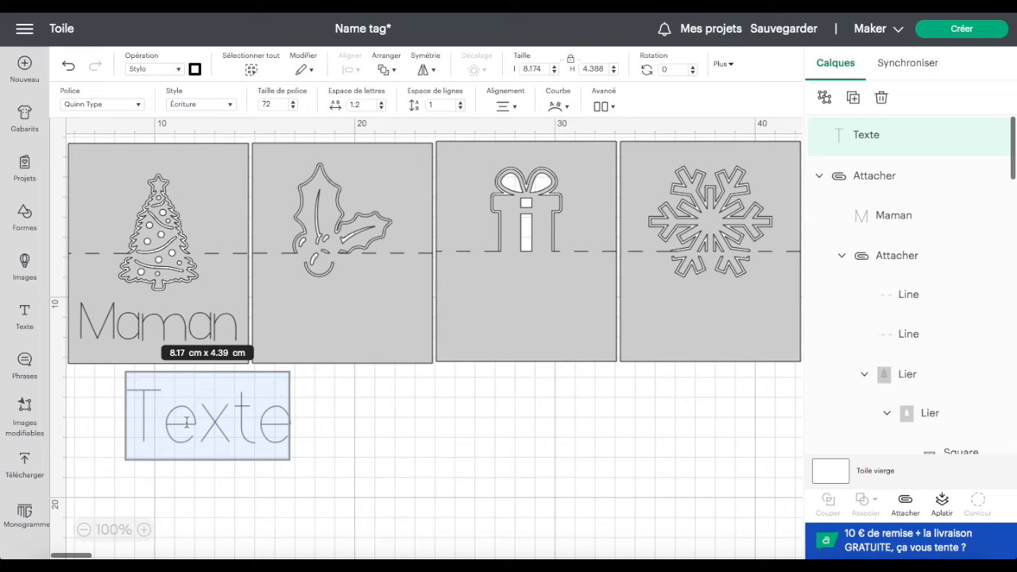
type("PAPA")
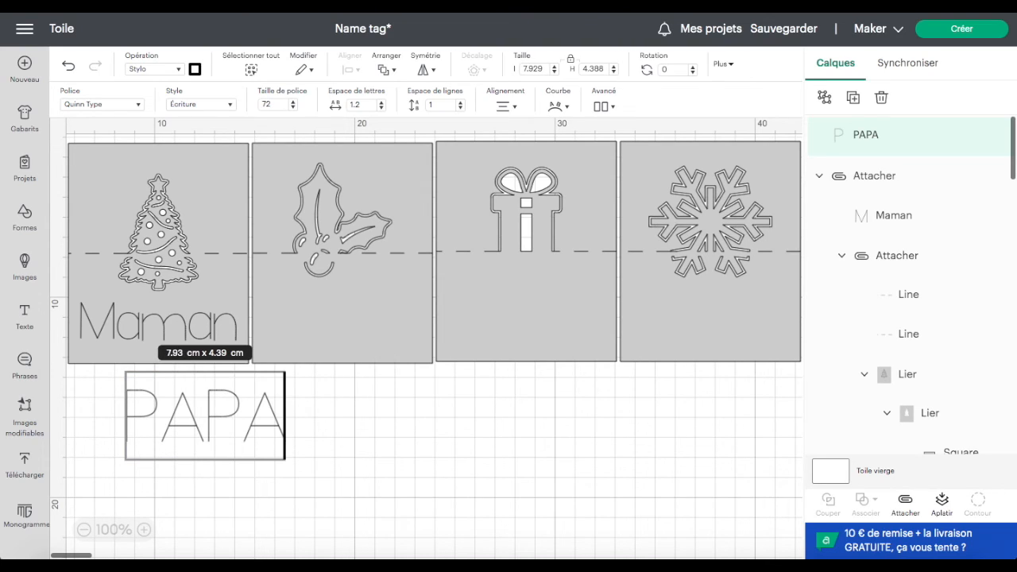
key("BackSpace")
key("BackSpace")
key("BackSpace")
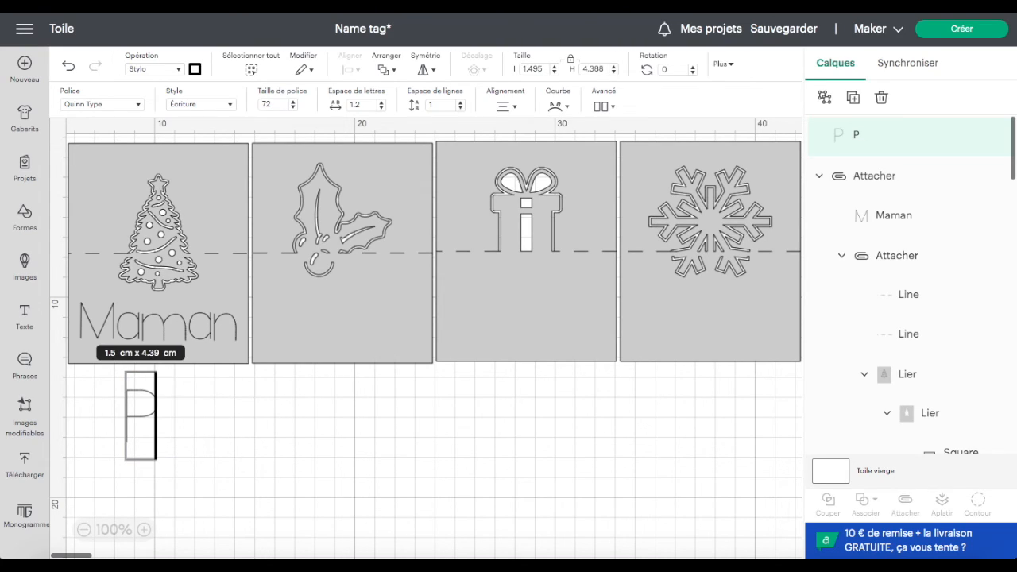
type("apa")
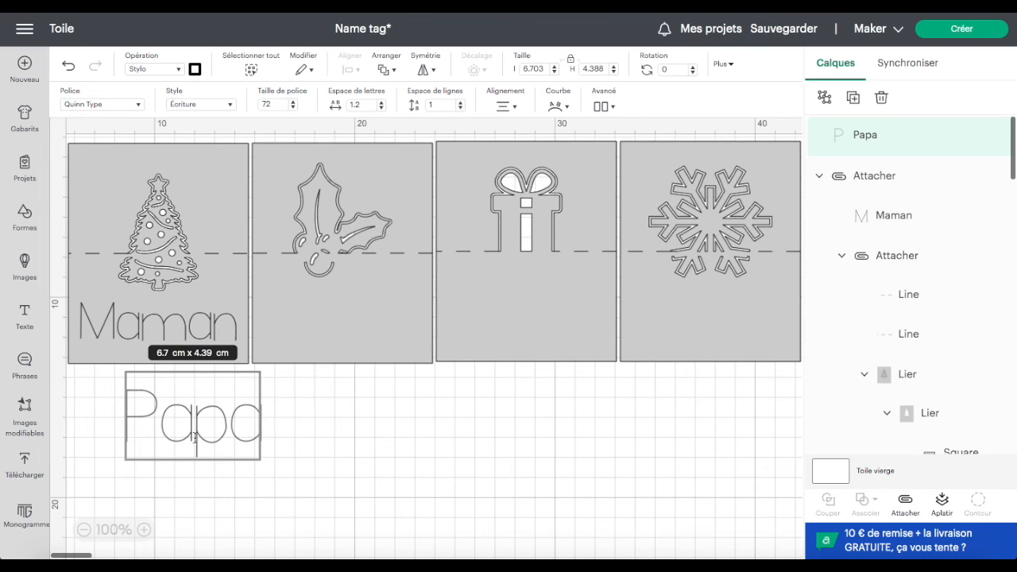
left_click_drag(196, 437, 373, 381)
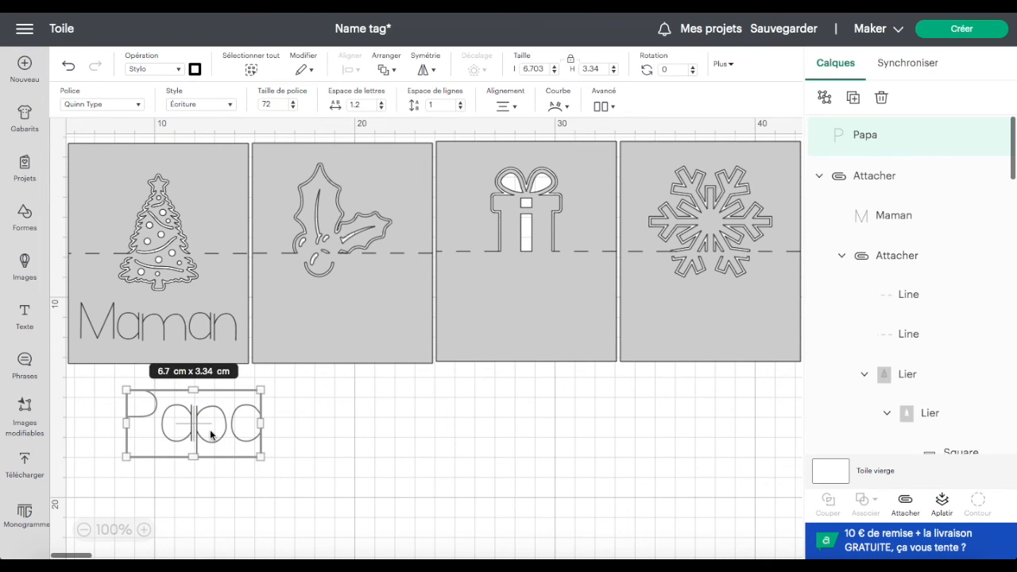
mouse_move(211, 435)
left_mouse_down()
mouse_move(306, 408)
mouse_move(354, 324)
mouse_move(372, 329)
left_mouse_up()
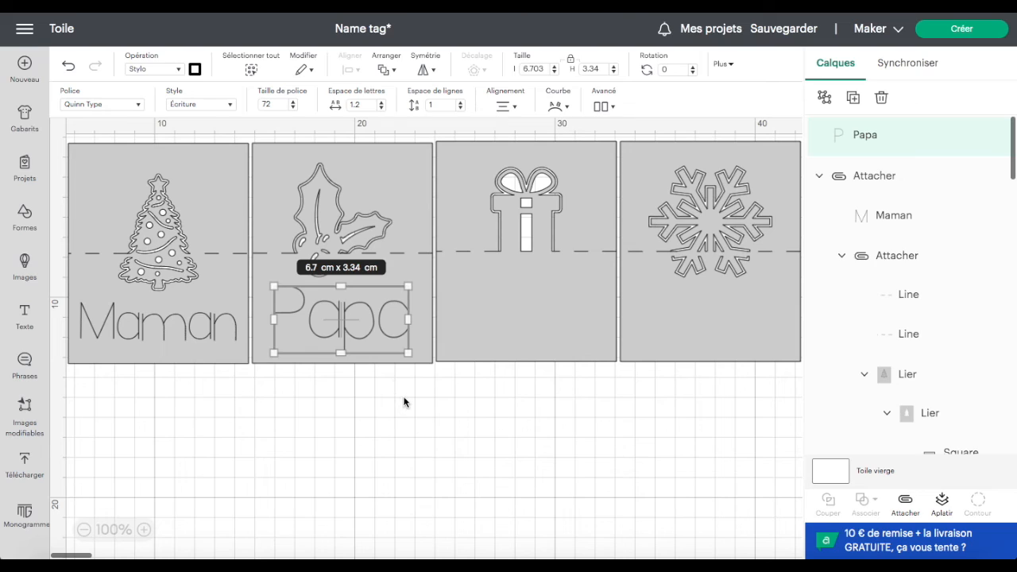
Step: Centre the "Papa" text horizontally on the holly card
left_click_drag(403, 397, 324, 313)
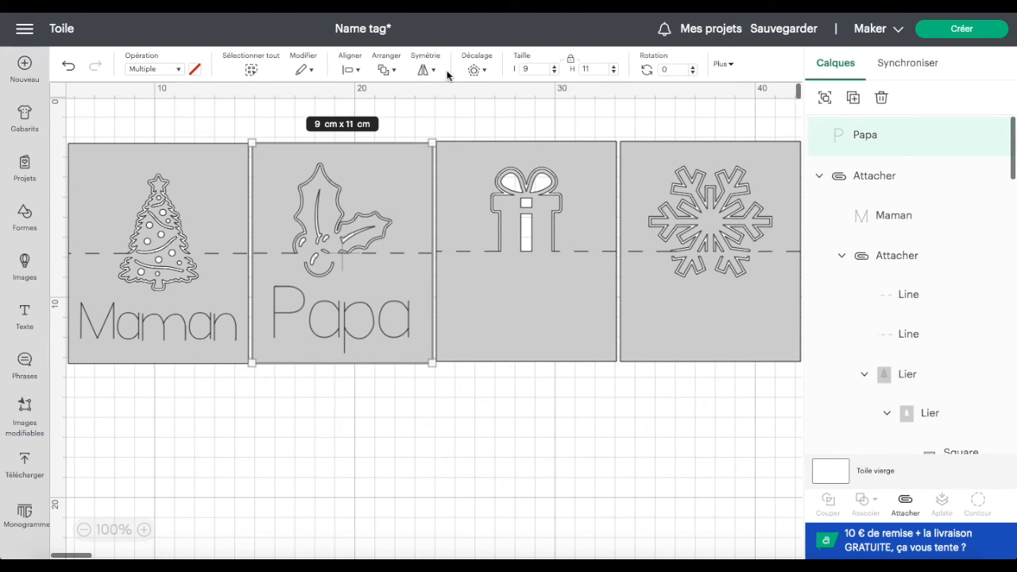
left_click(356, 70)
left_click(413, 127)
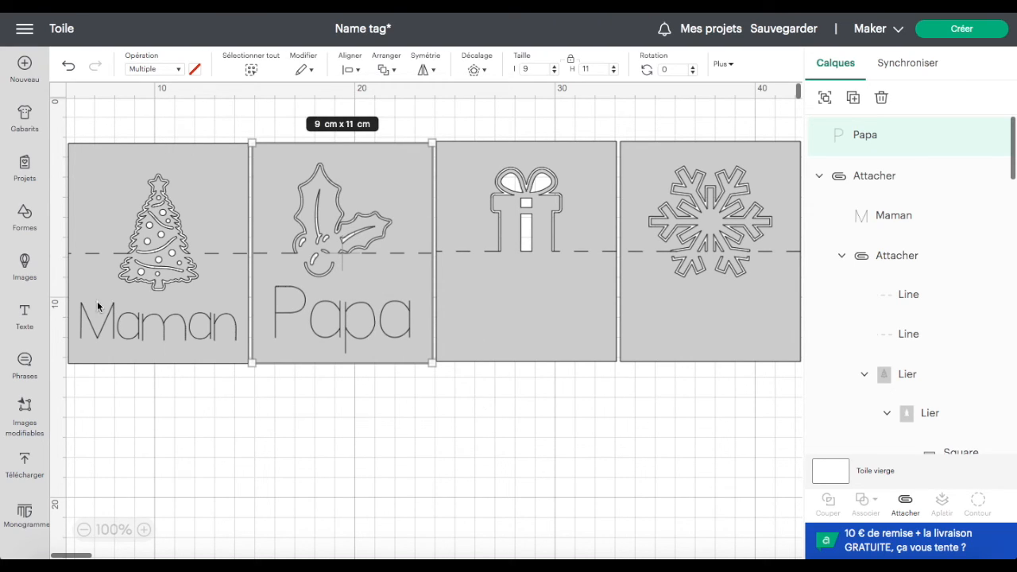
Step: Add a first name as text below the present and centre it horizontally on the present card
left_click(25, 317)
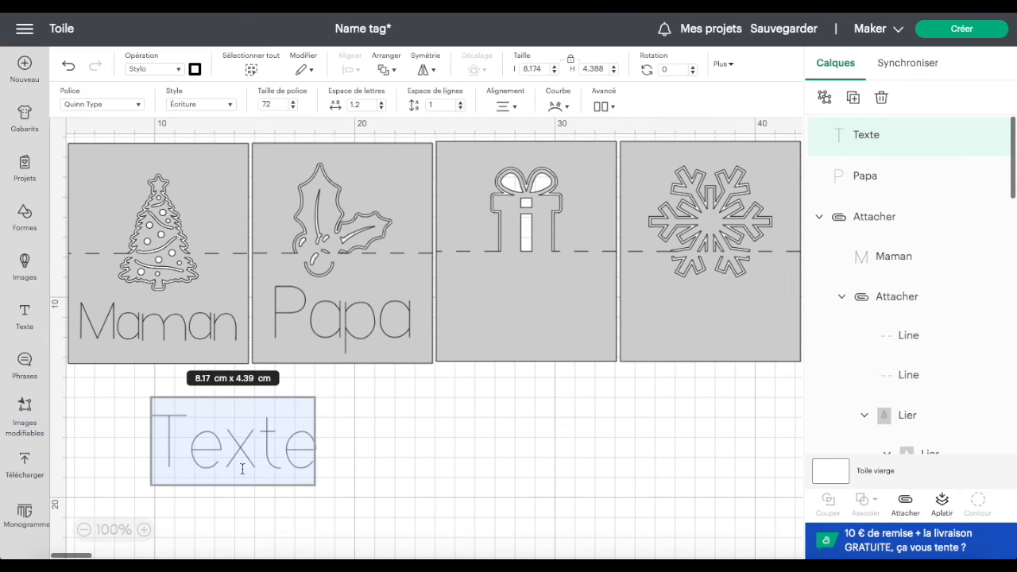
type("Leo")
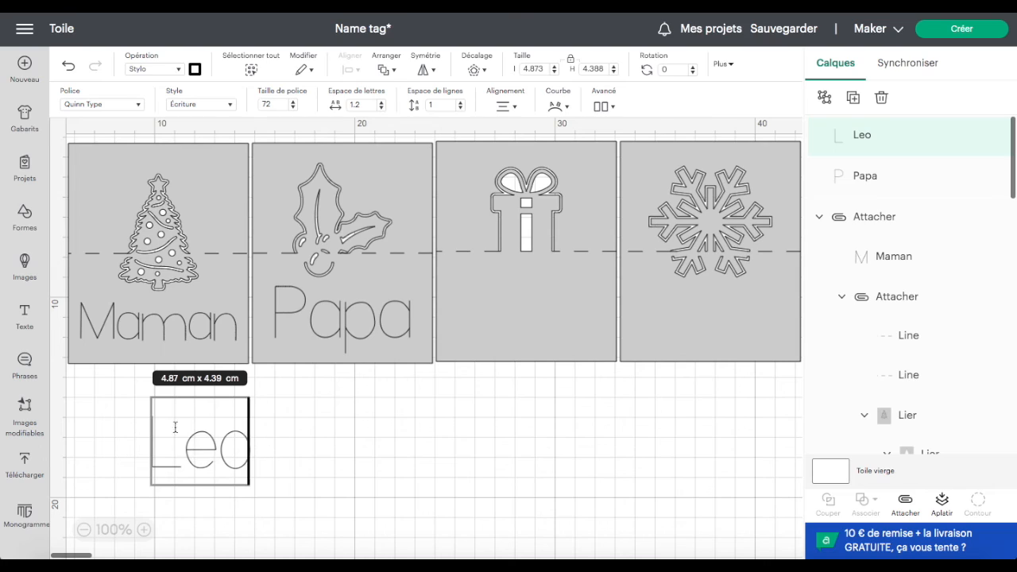
left_click(209, 457)
left_click(284, 456)
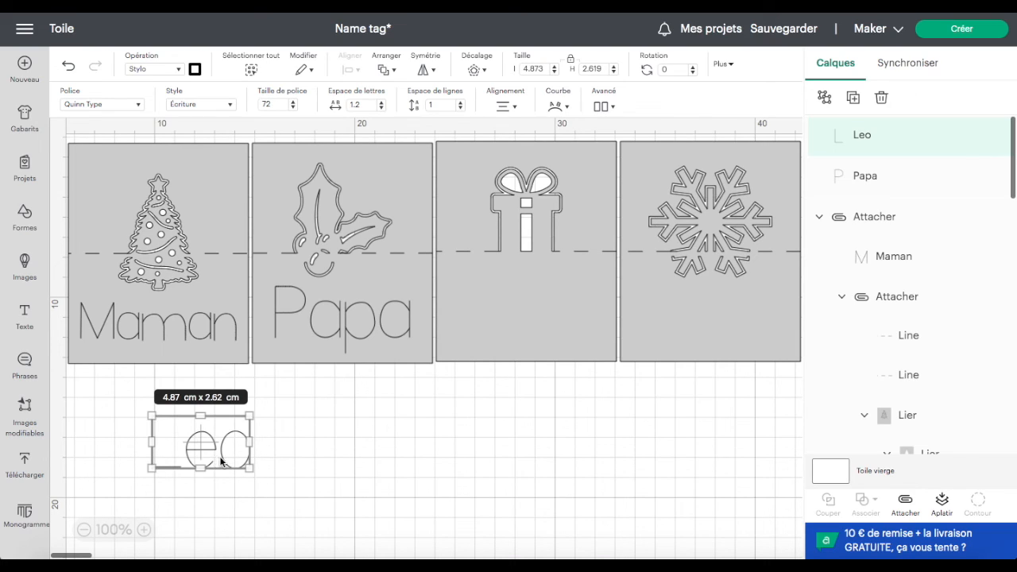
left_click_drag(215, 456, 546, 333)
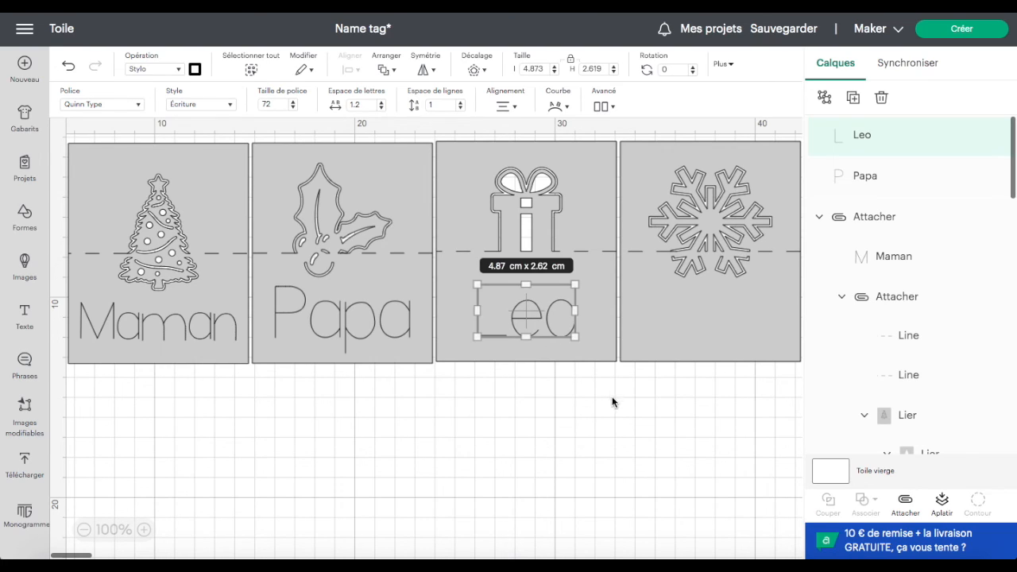
left_click_drag(612, 399, 480, 305)
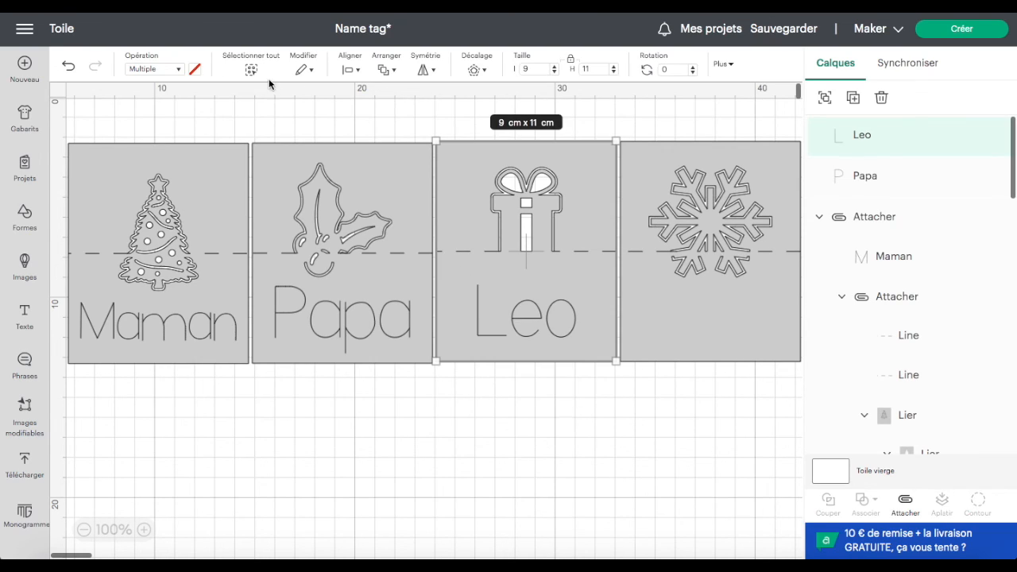
left_click(361, 71)
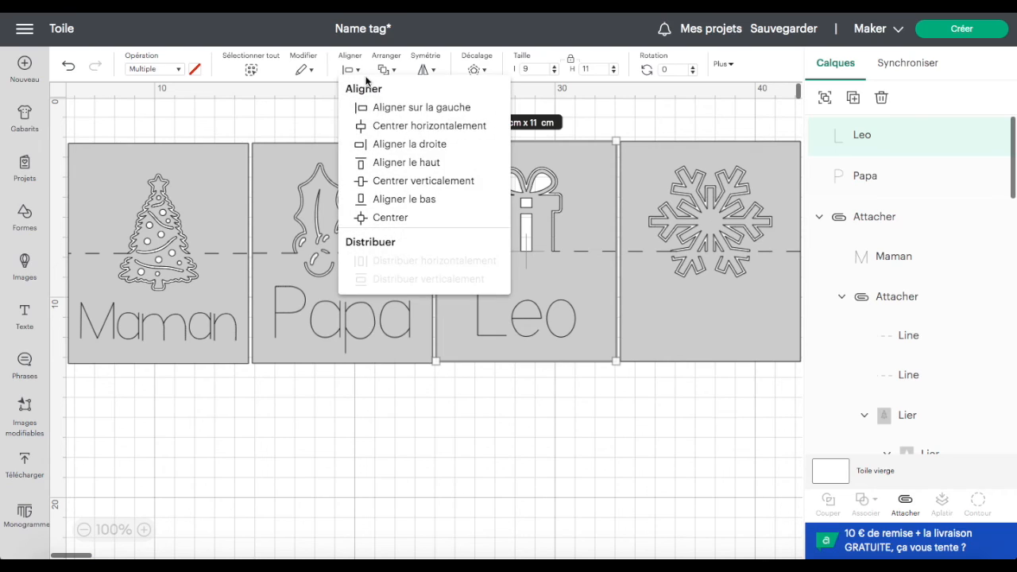
left_click(401, 123)
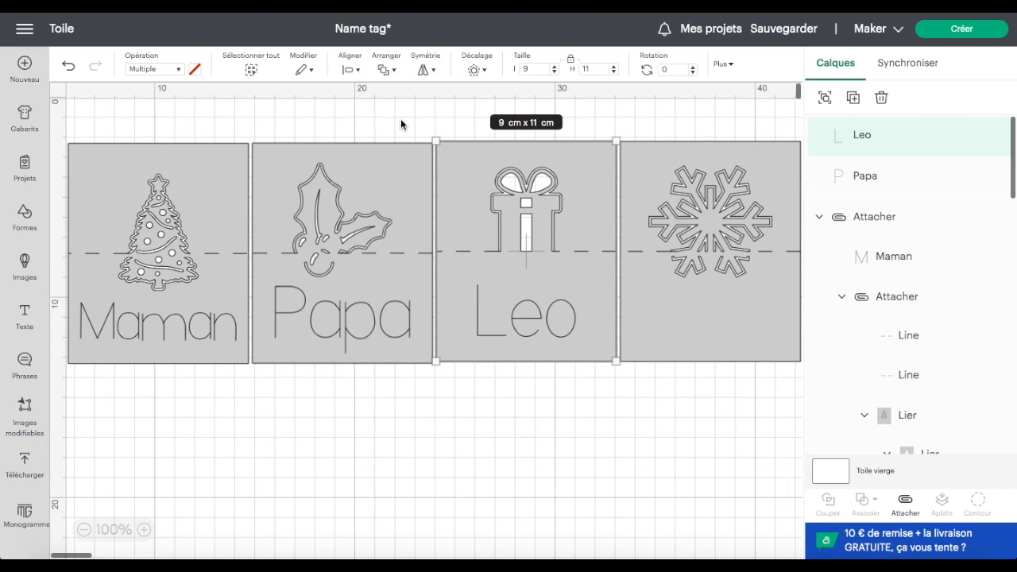
Step: Add another first name as text below the snowflake and centre it horizontally on the snowflake card
left_click(24, 314)
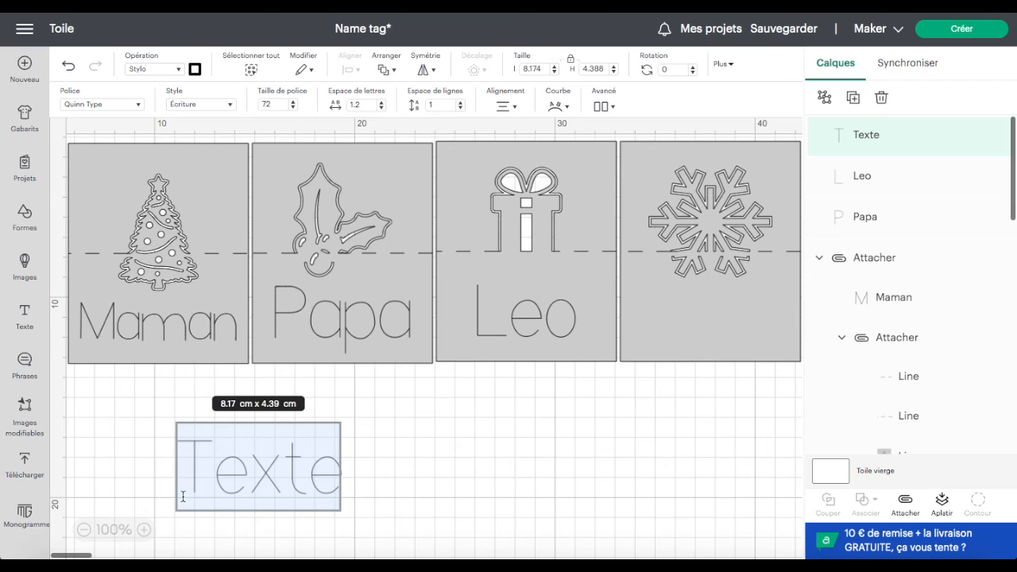
type("Maya")
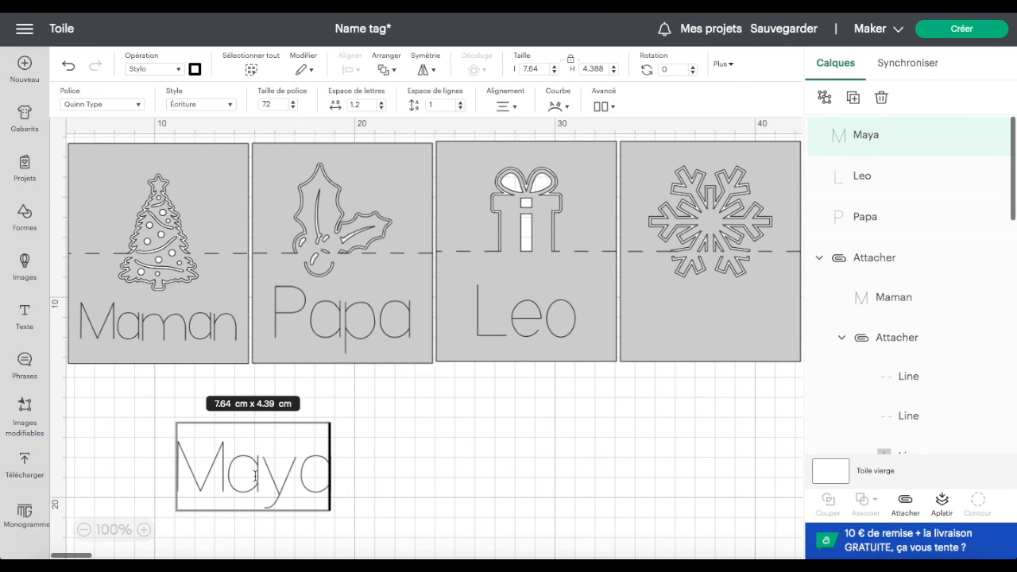
left_click(403, 465)
left_click_drag(285, 484, 740, 326)
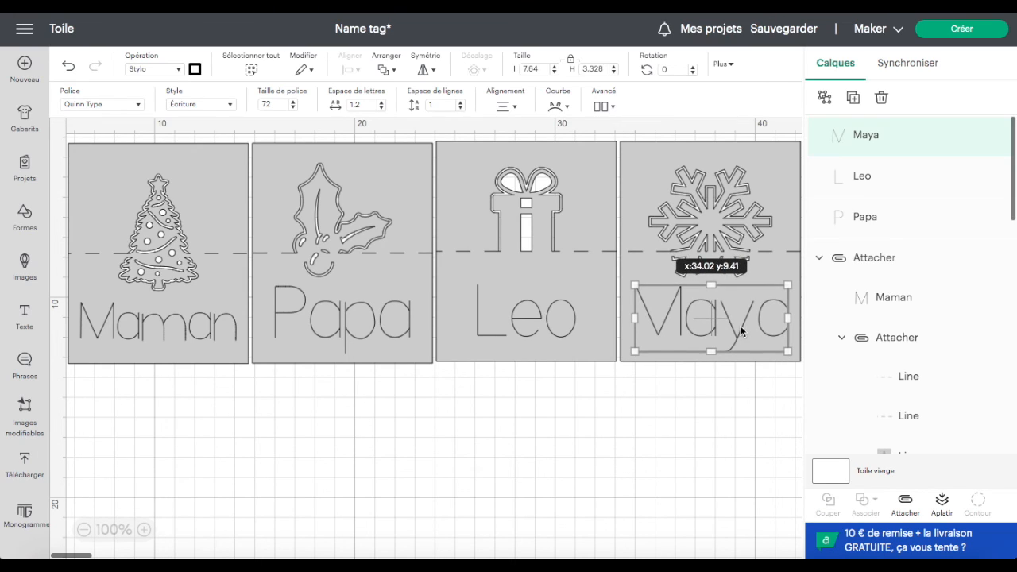
left_click_drag(752, 416, 686, 310)
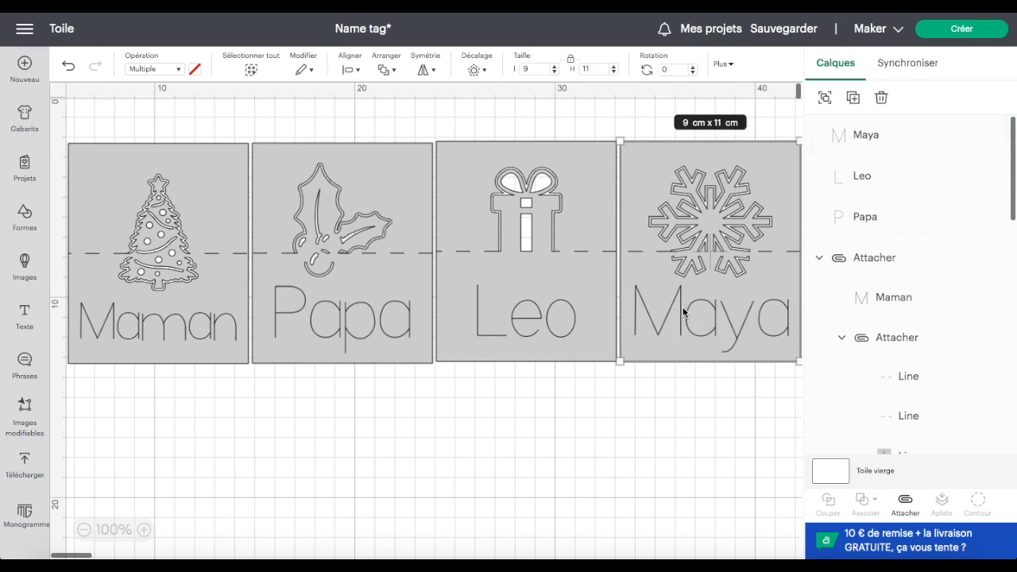
left_click(357, 70)
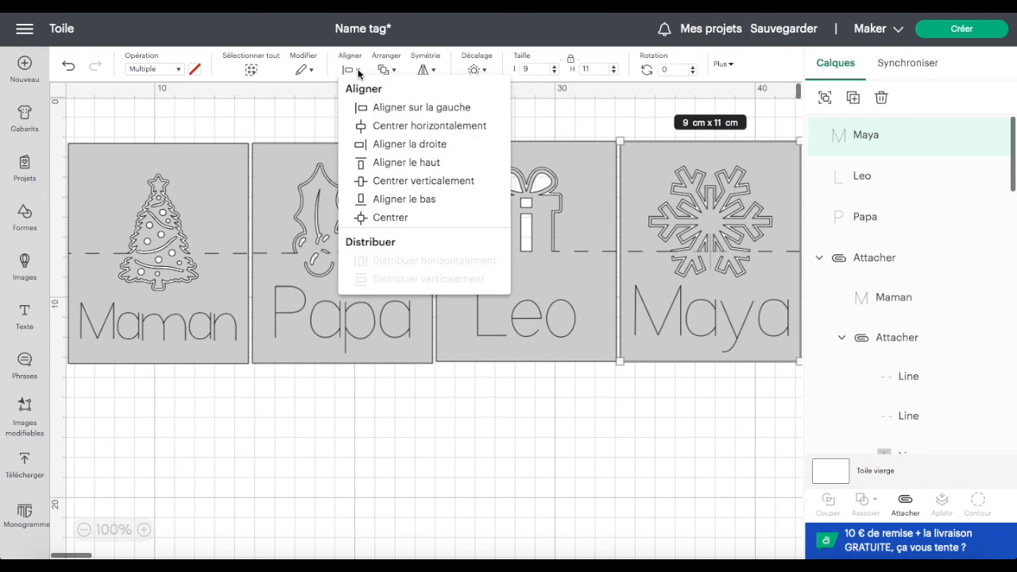
left_click(392, 127)
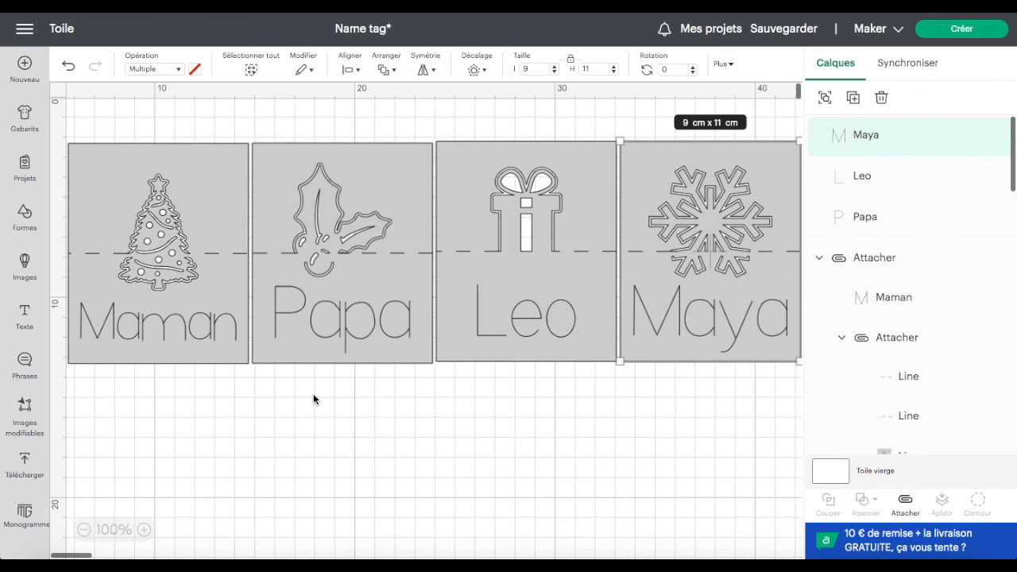
Step: Preview how the project is laid out on the cutting mats and return to the canvas
left_click(366, 350)
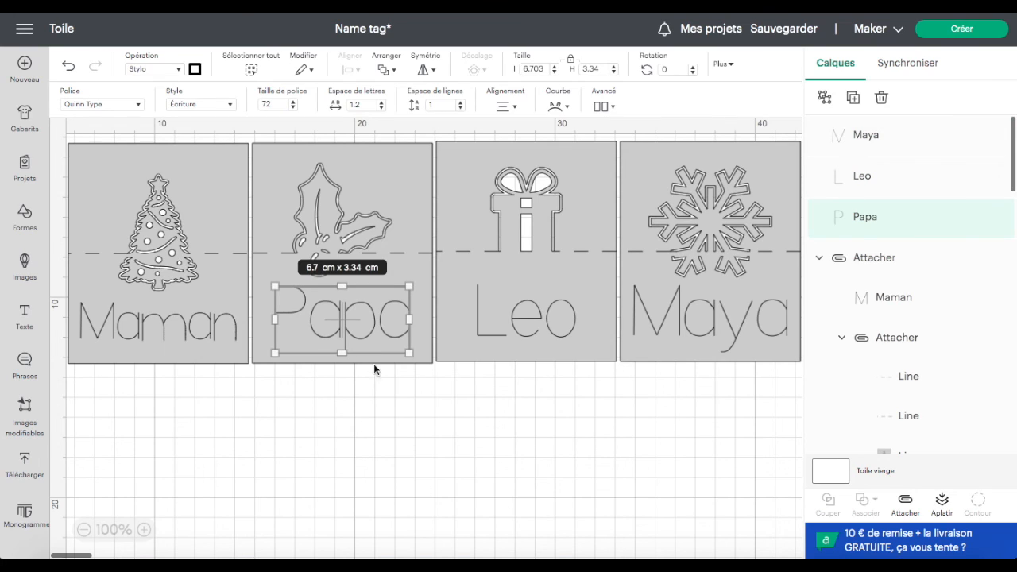
left_click(391, 387)
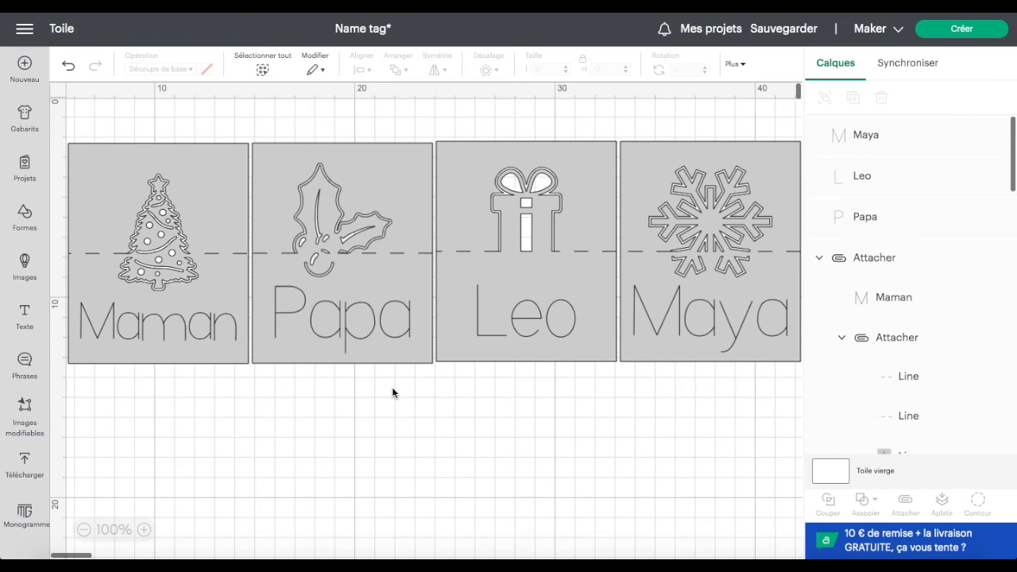
left_click_drag(393, 389, 348, 295)
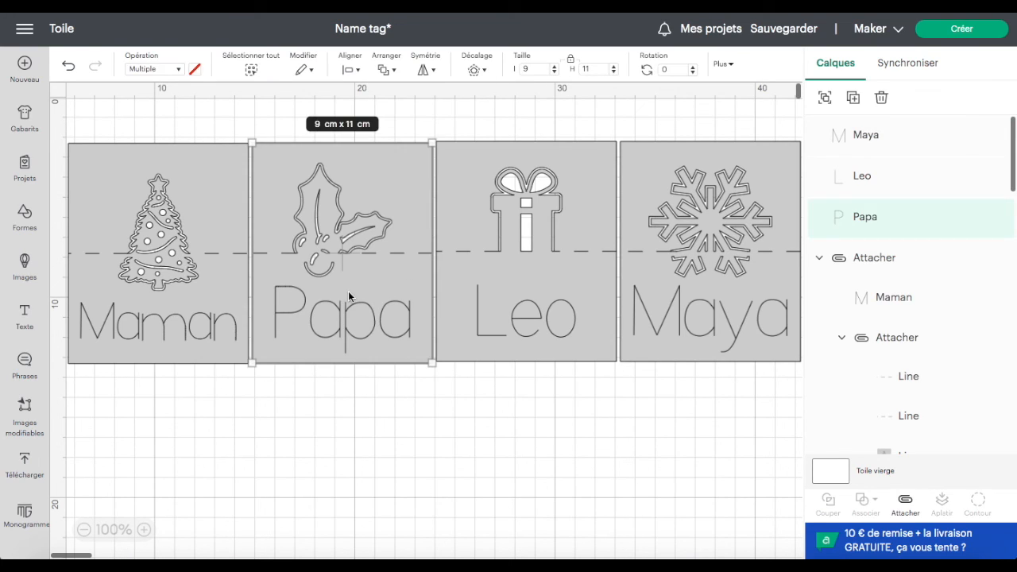
left_click(987, 33)
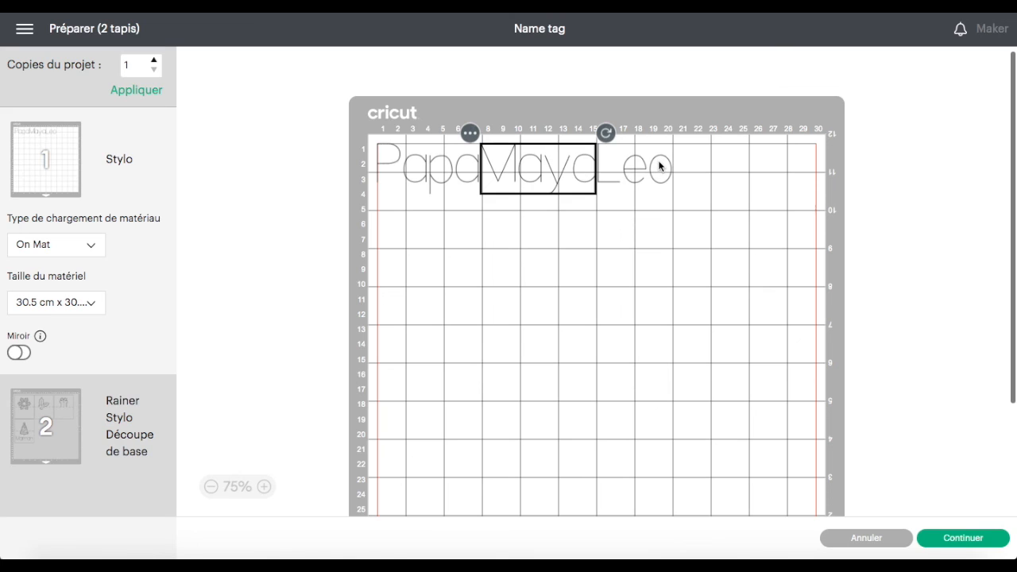
left_click(882, 541)
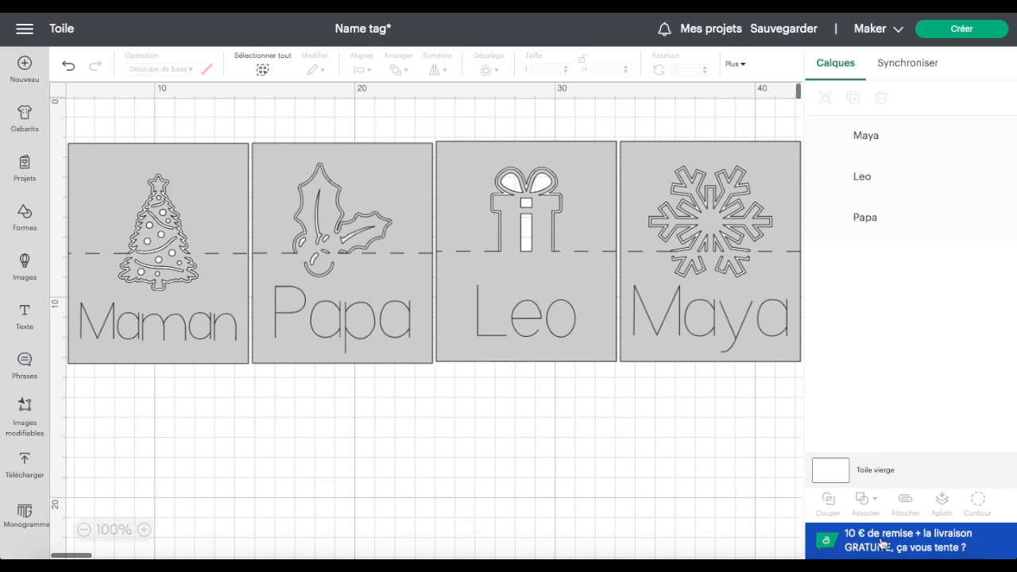
Step: Attach each name to its holly, present or snowflake card, and check the mat layout preview
left_click_drag(380, 387, 357, 271)
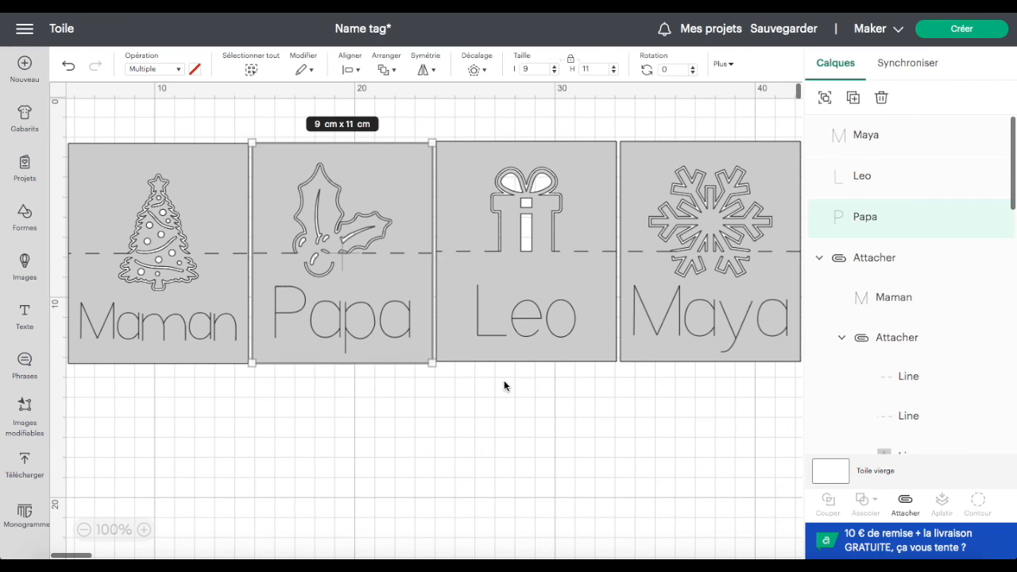
left_click(905, 502)
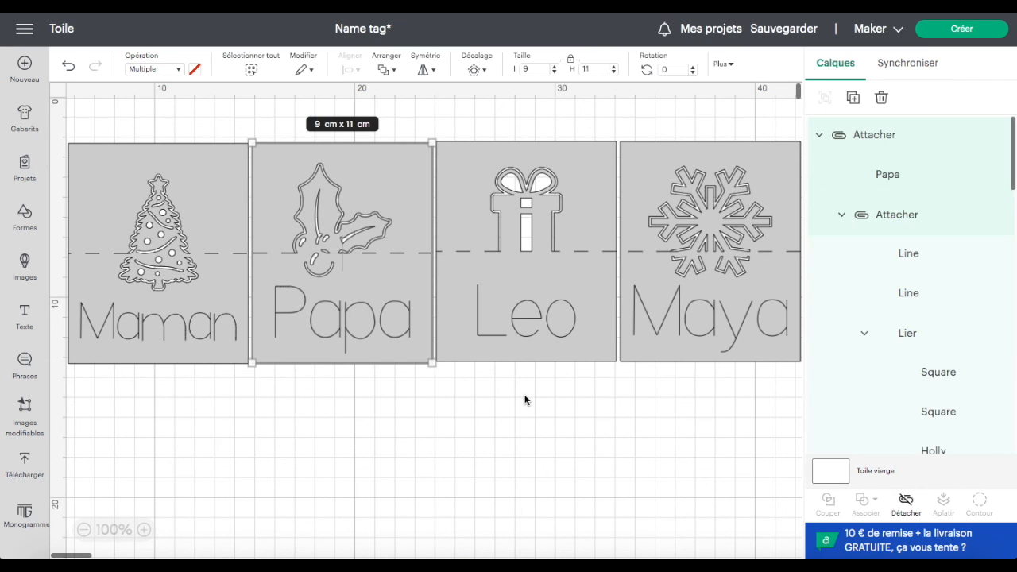
left_click_drag(525, 395, 487, 288)
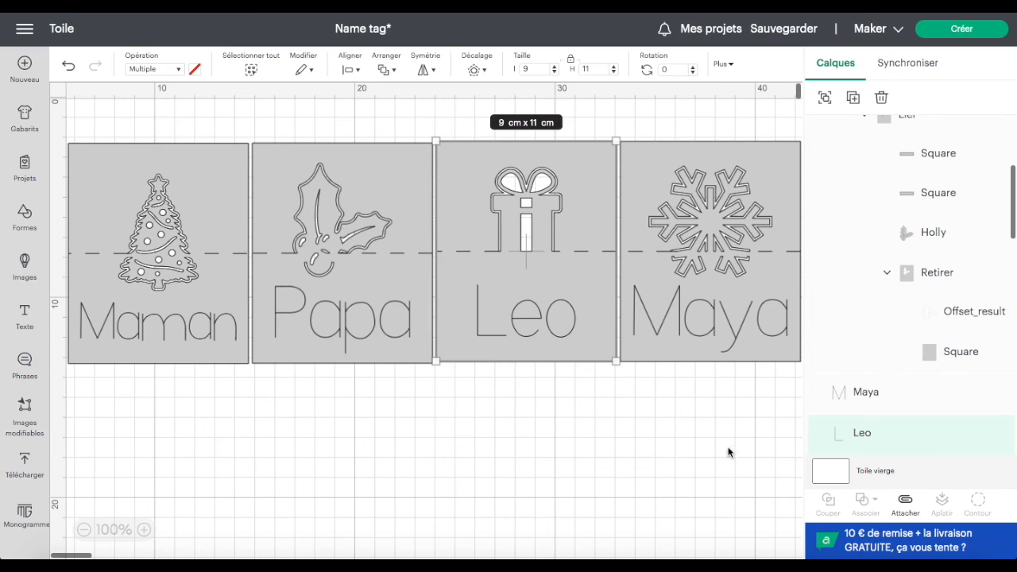
left_click(905, 502)
left_click_drag(716, 388, 655, 276)
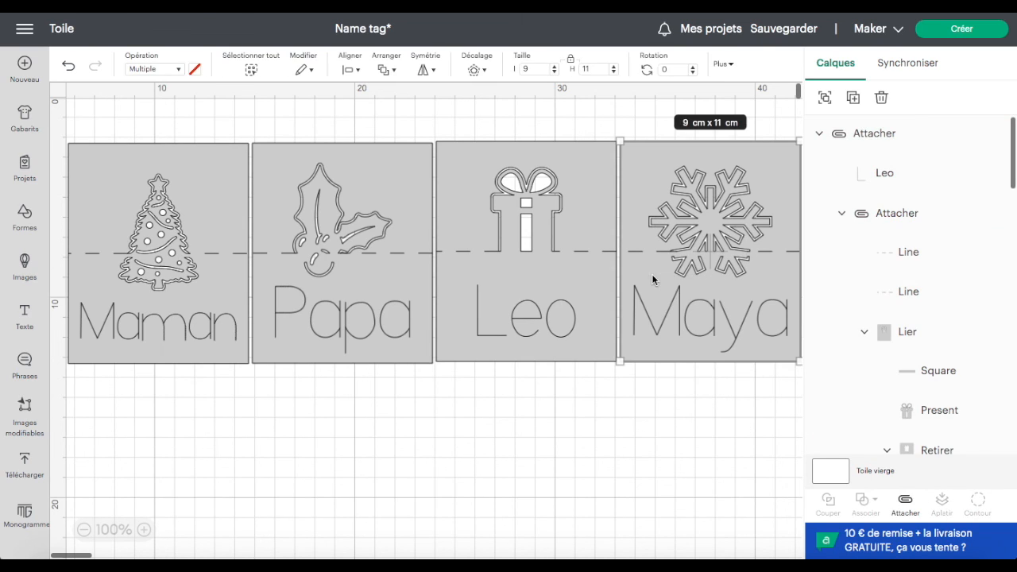
left_click(905, 502)
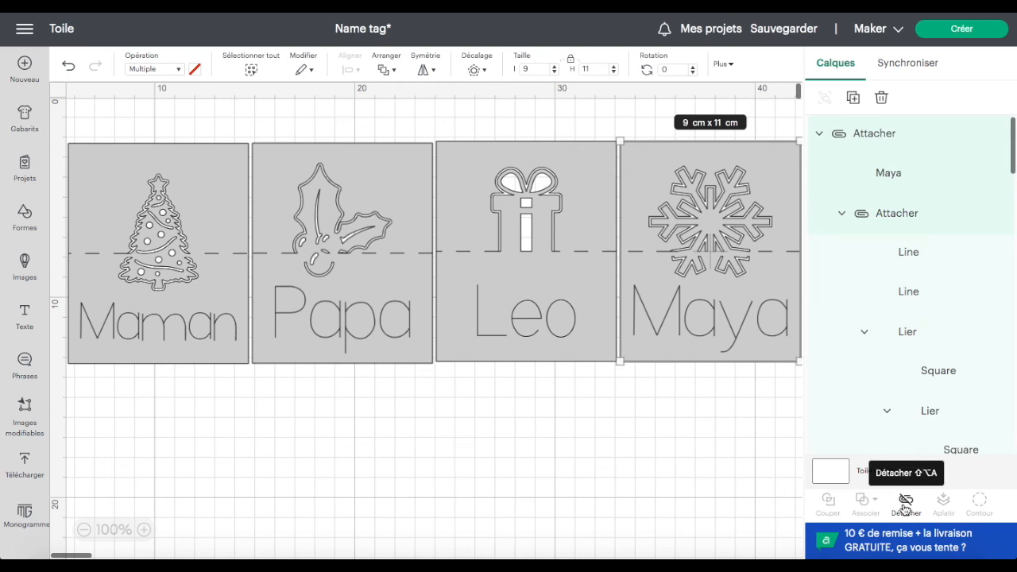
left_click(978, 30)
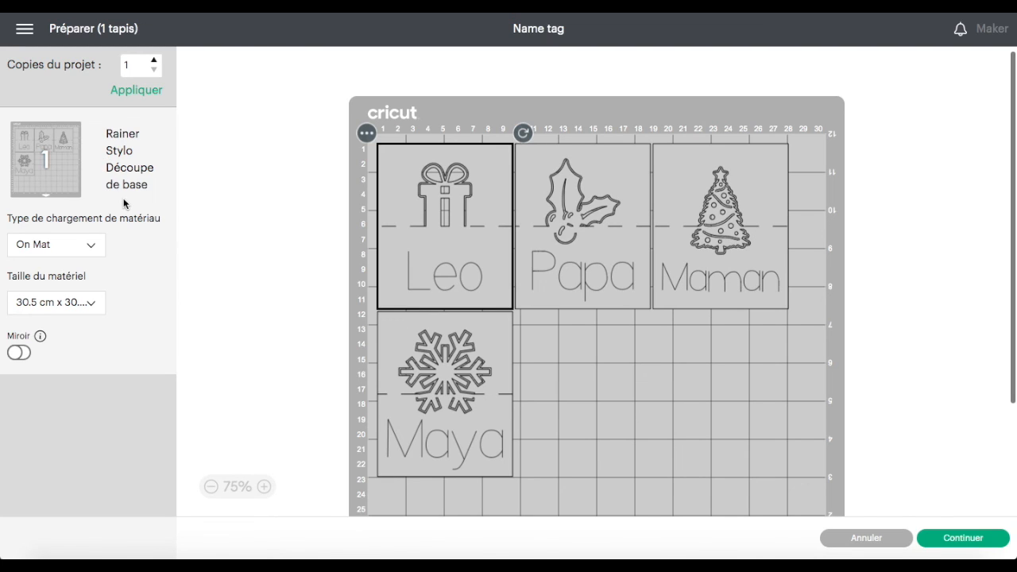
left_click(865, 538)
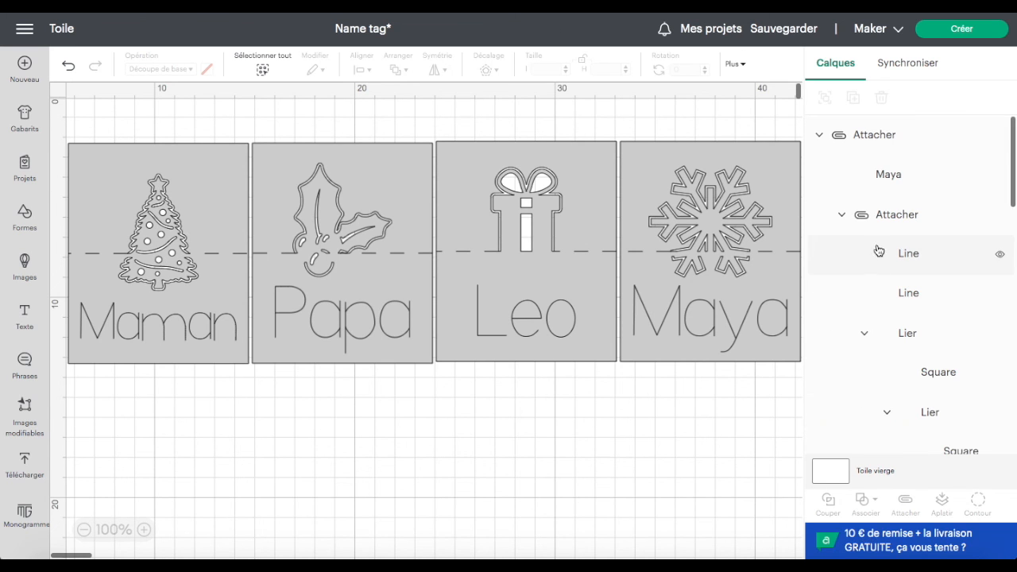
Step: Change the operation of all four name texts from pen to medium foil (Foil Moyenne)
left_click(893, 189)
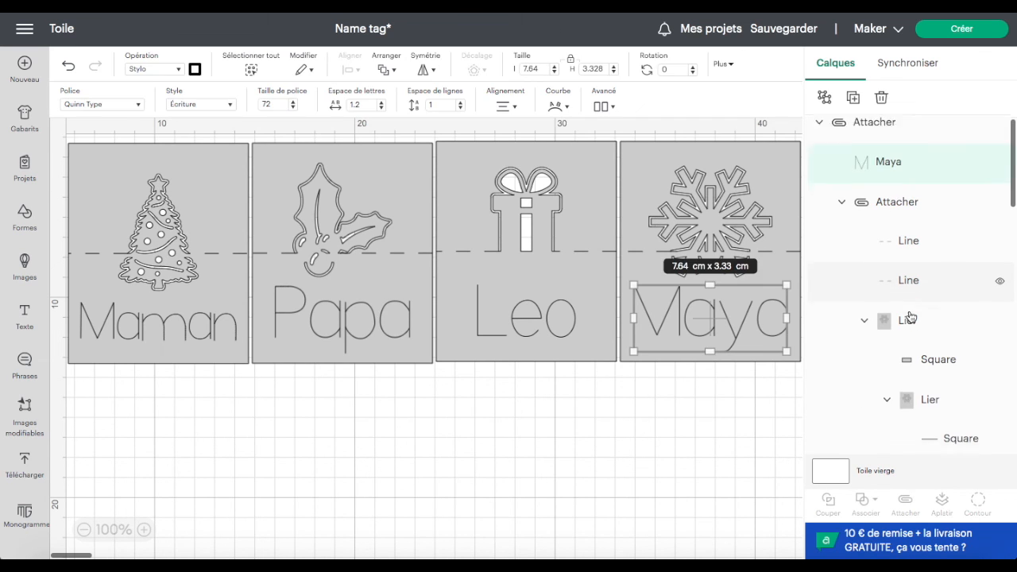
scroll(912, 314, "down", 5)
left_click(885, 352, "shift")
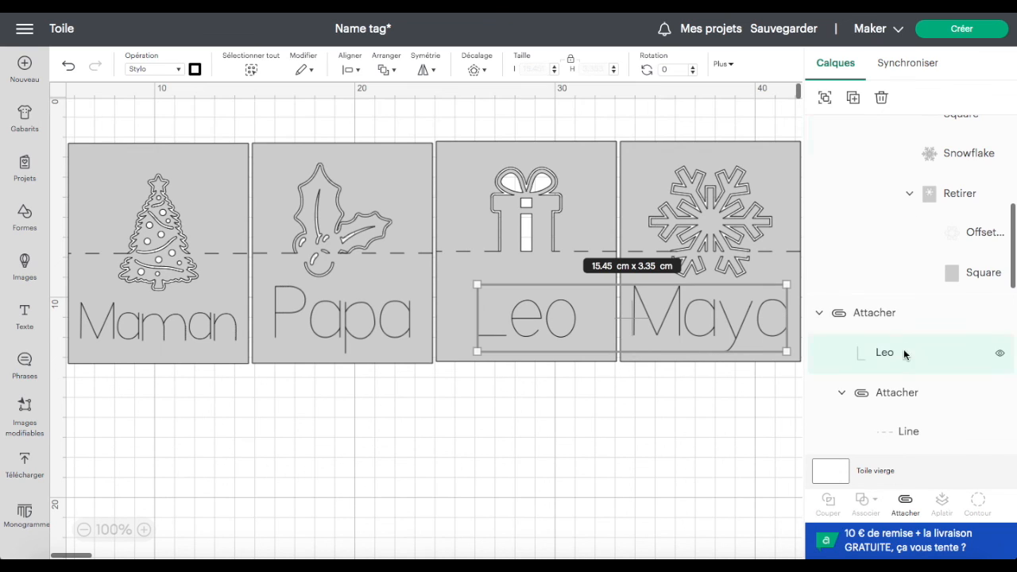
scroll(906, 355, "down", 12)
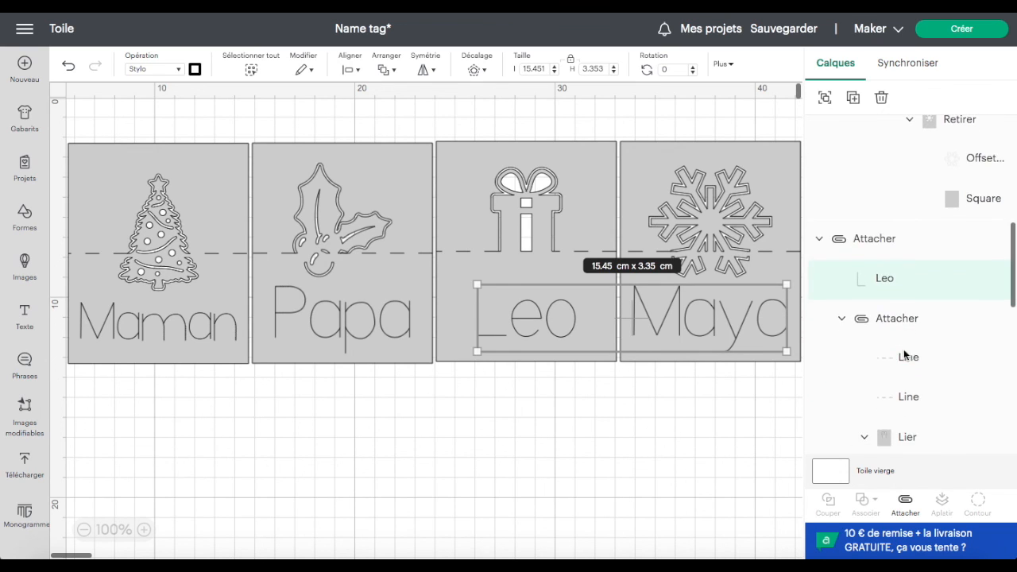
scroll(906, 350, "down", 2)
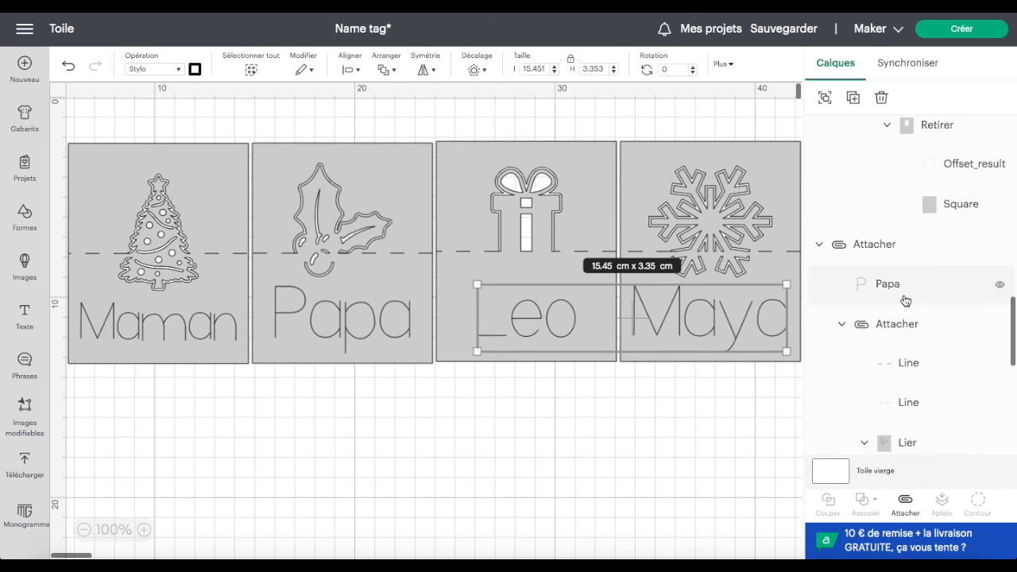
left_click(905, 298, "shift")
scroll(905, 301, "down", 8)
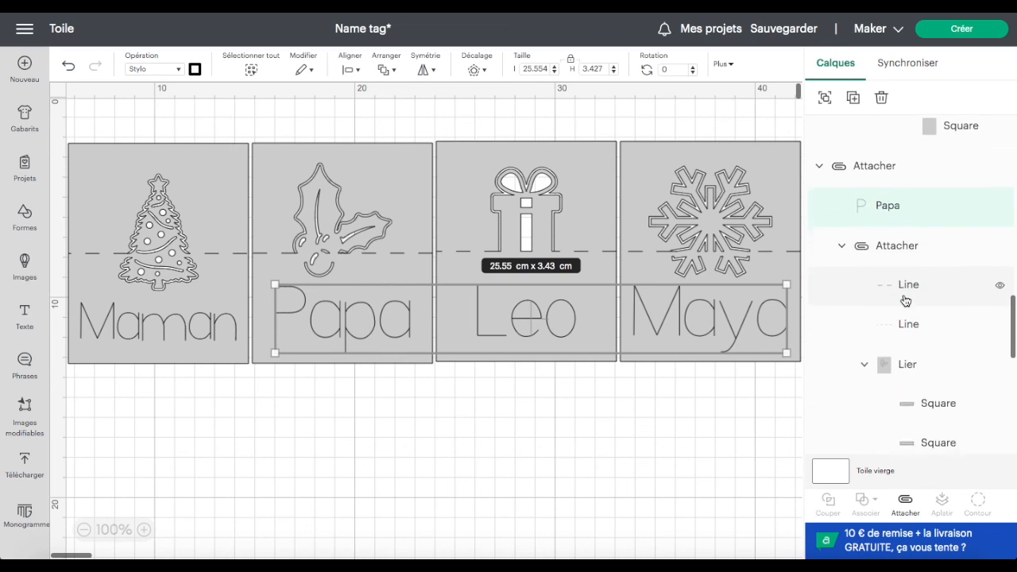
scroll(905, 301, "down", 3)
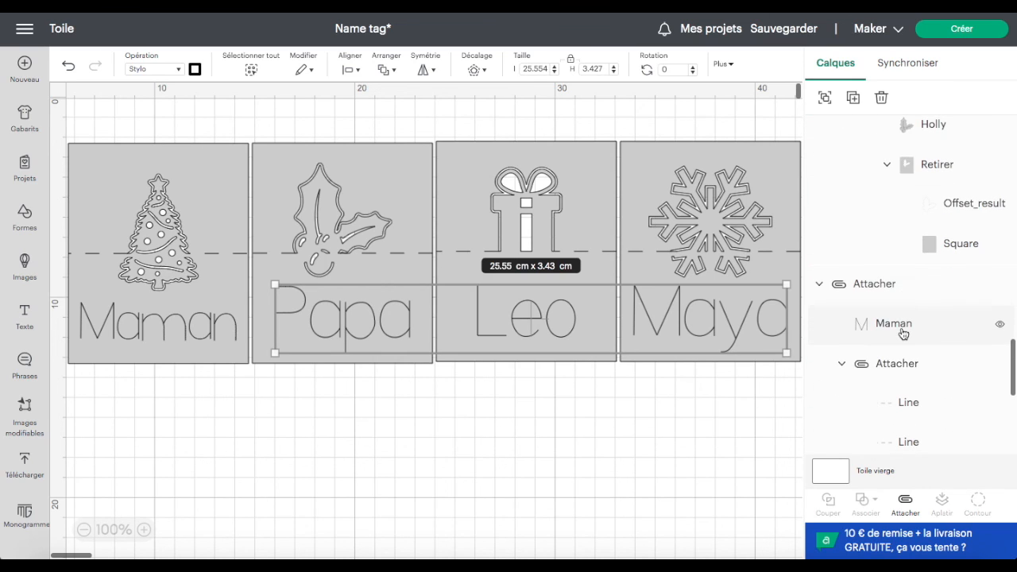
left_click(901, 329, "shift")
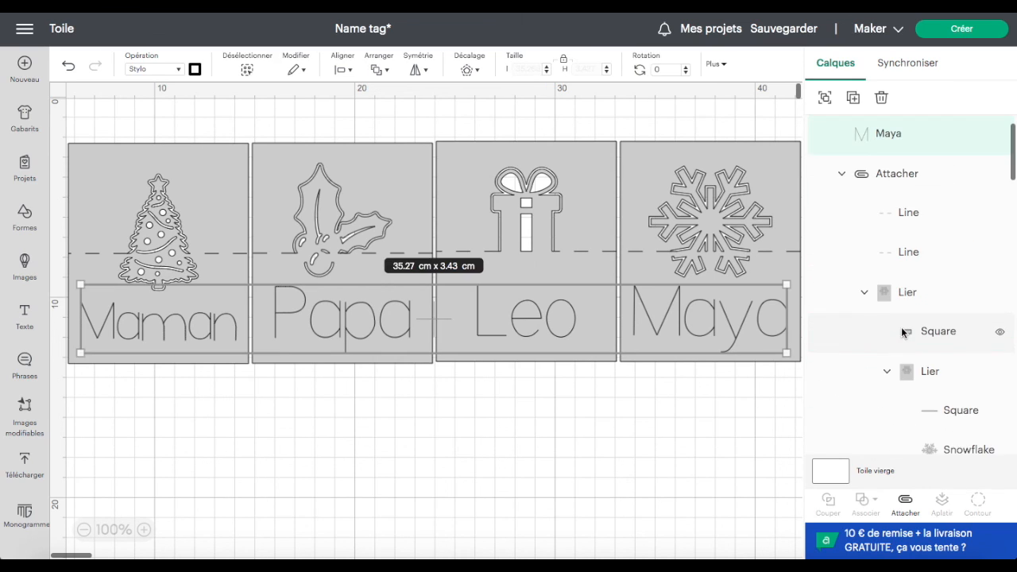
left_click(174, 74)
mouse_move(171, 213)
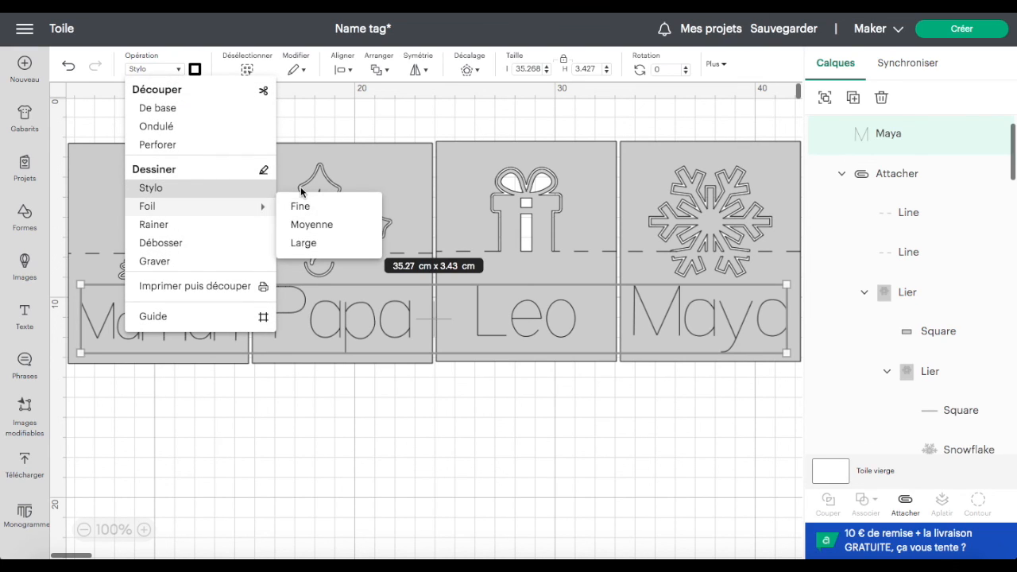
left_click(306, 225)
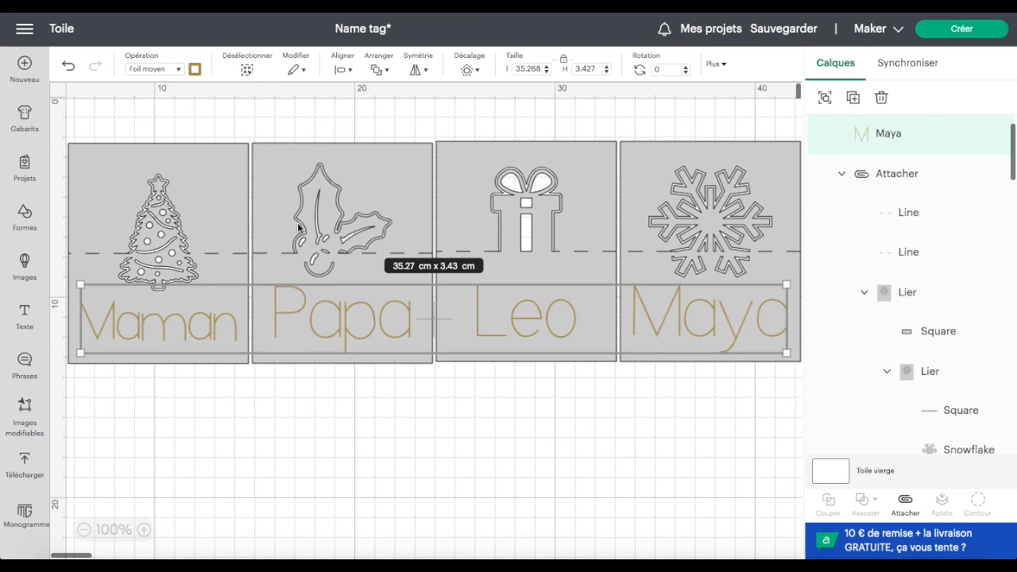
left_click(545, 437)
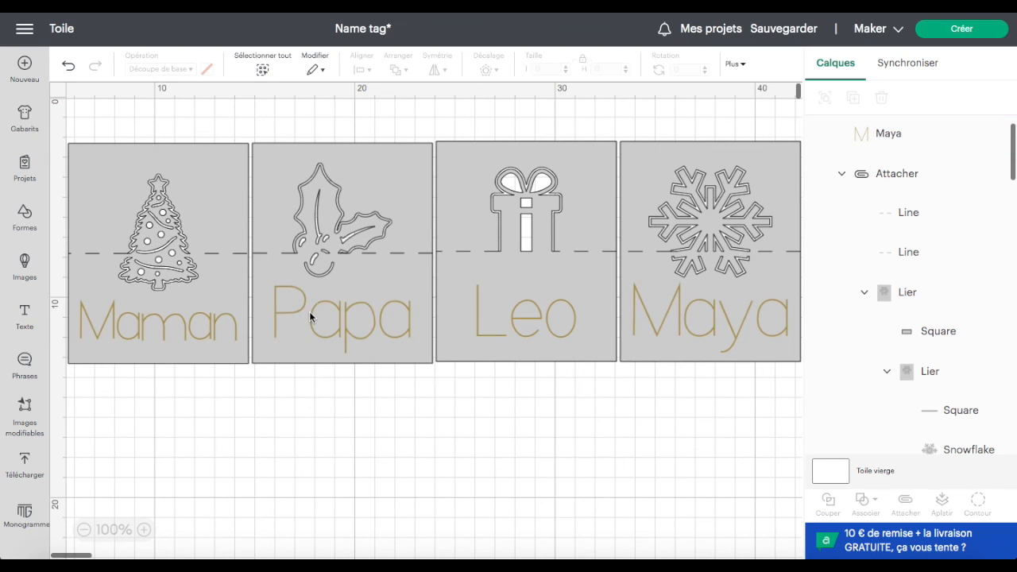